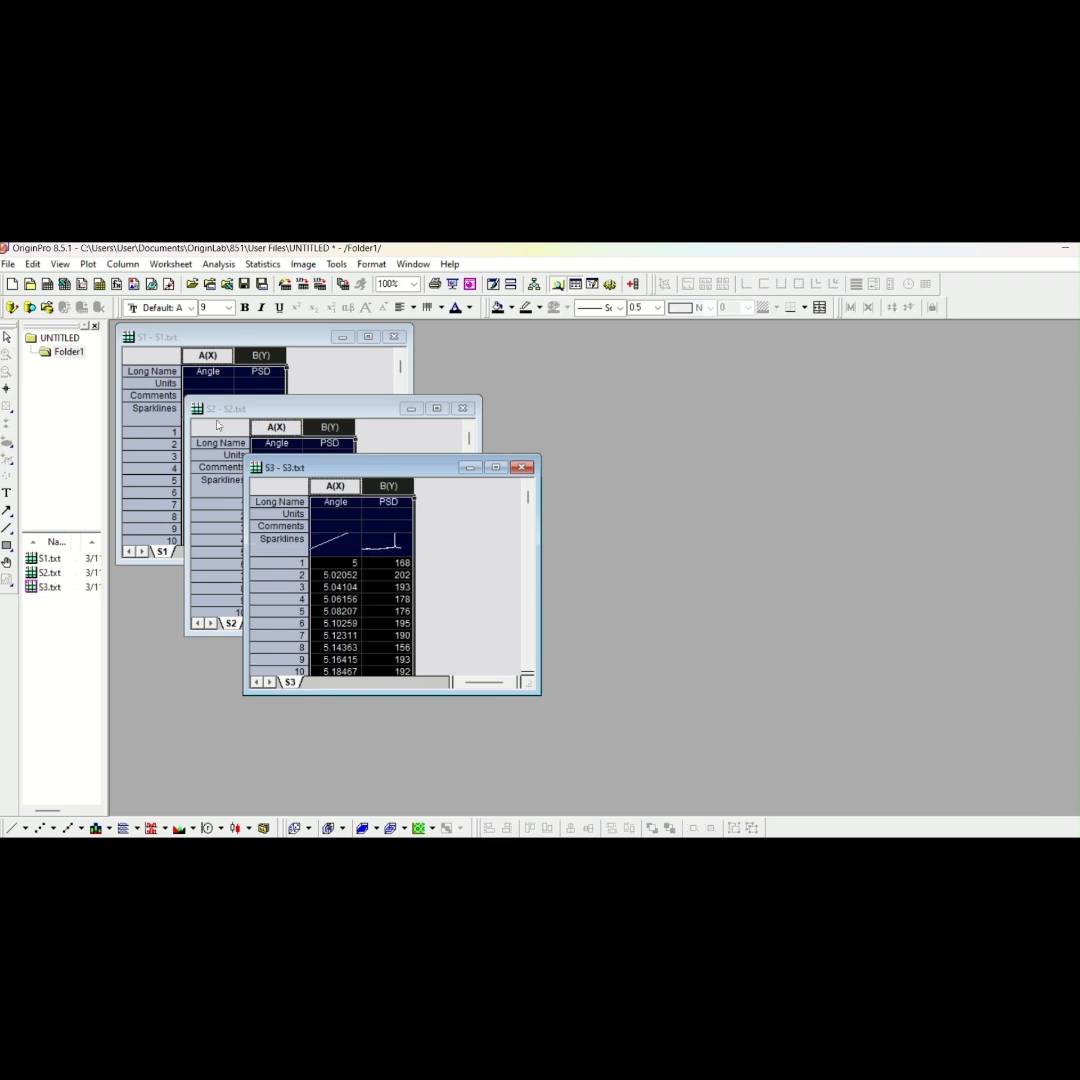
Create a new workbook and import the S4 text file from the XRD folder into its two columns
click(43, 286)
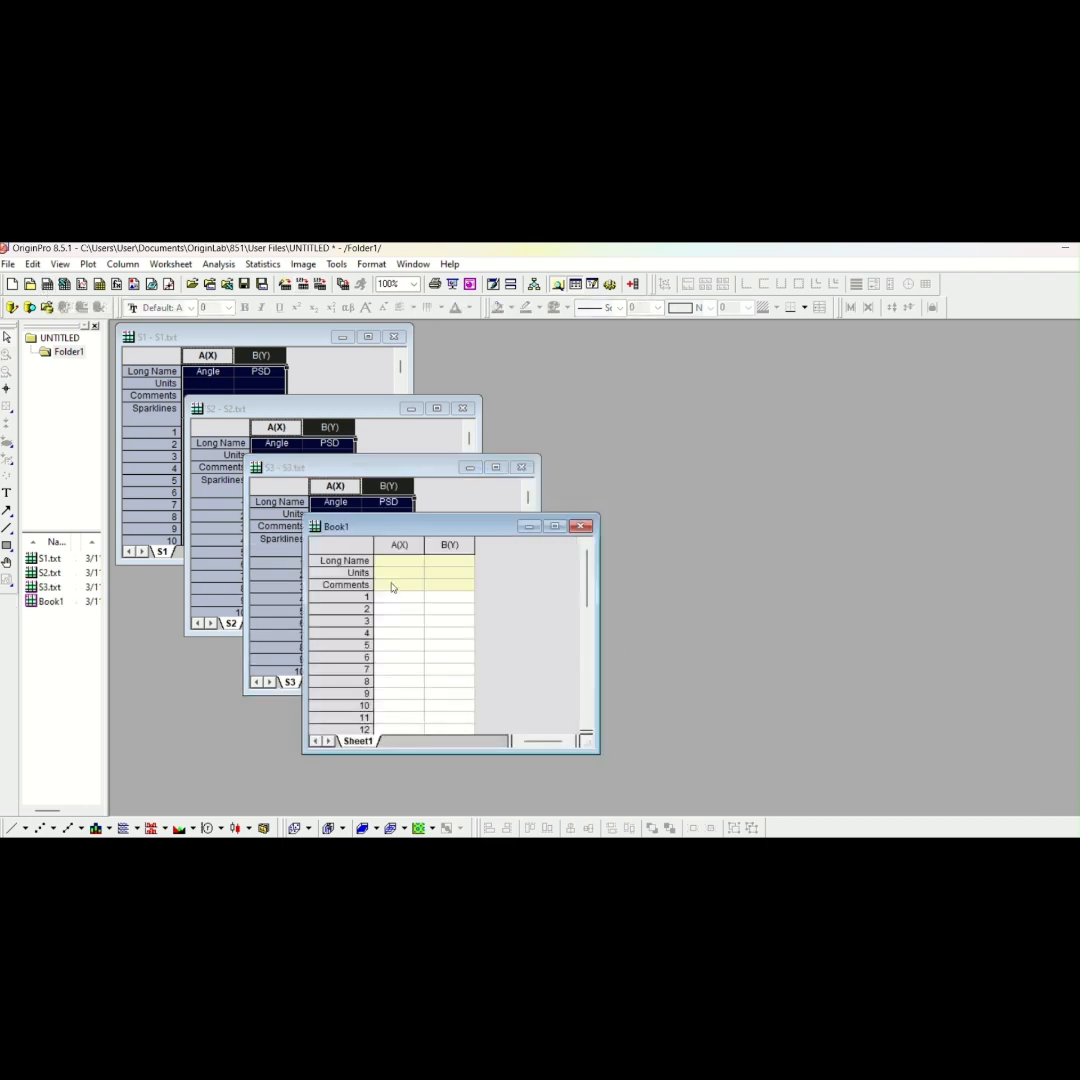
drag(391, 548, 452, 549)
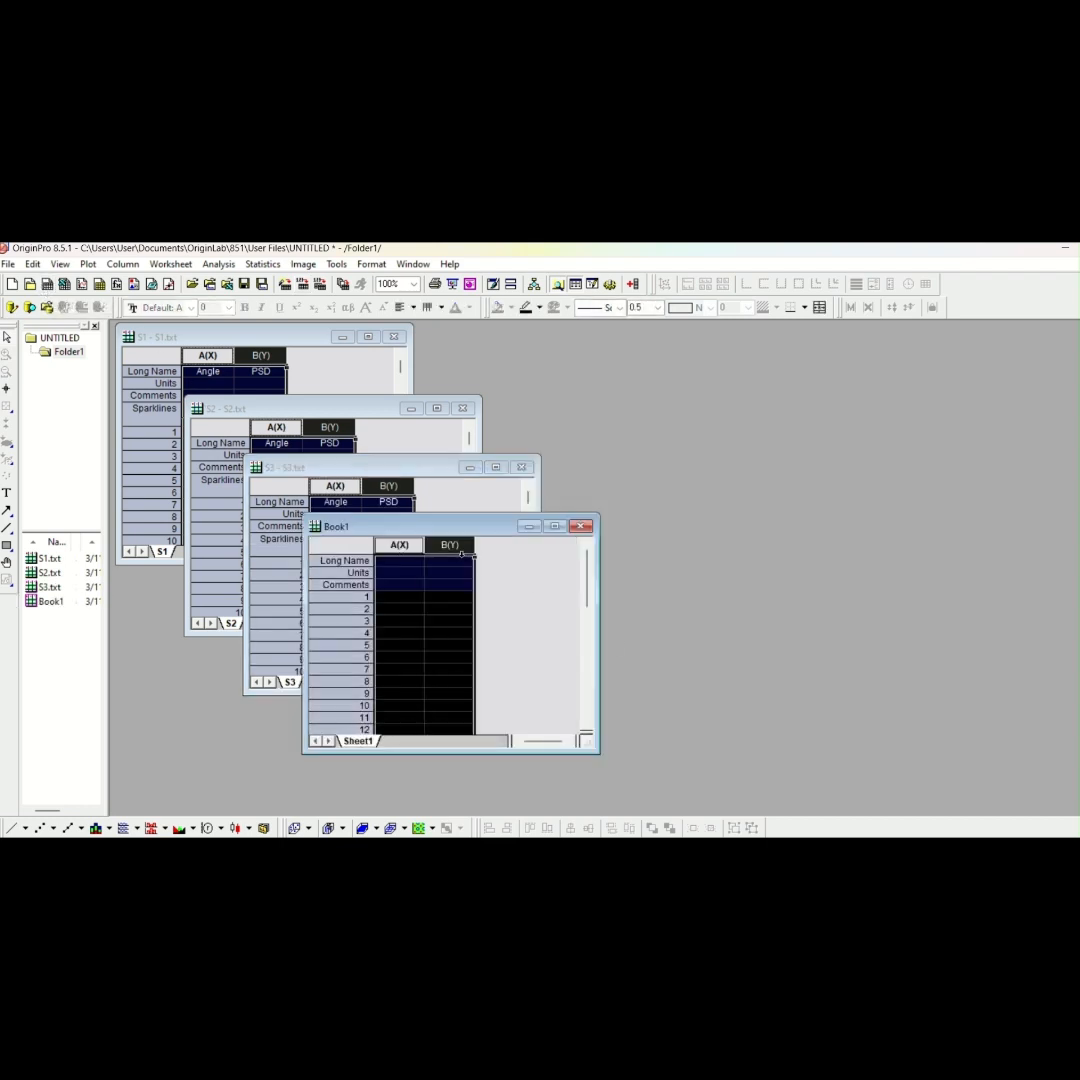
click(302, 287)
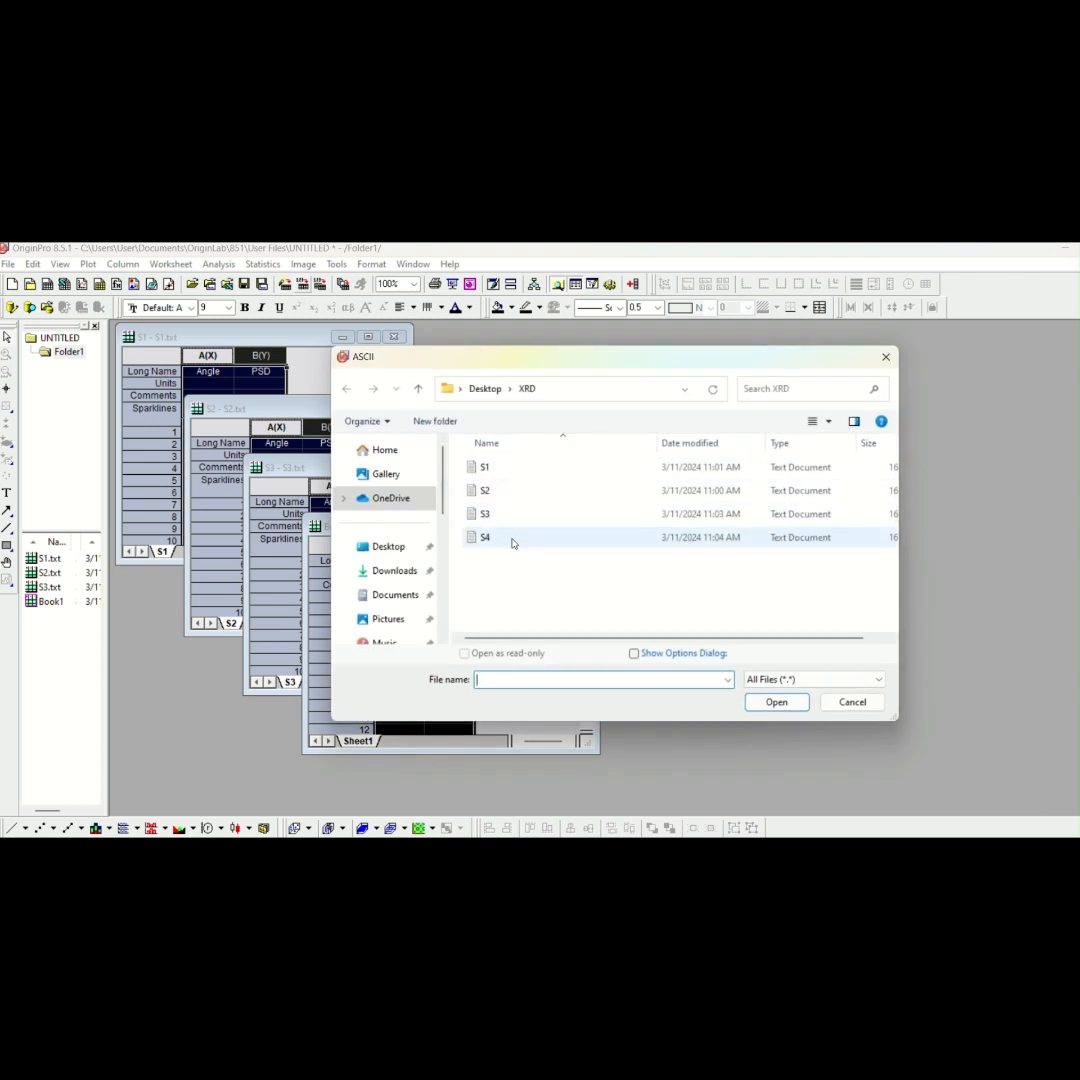
click(488, 537)
click(776, 702)
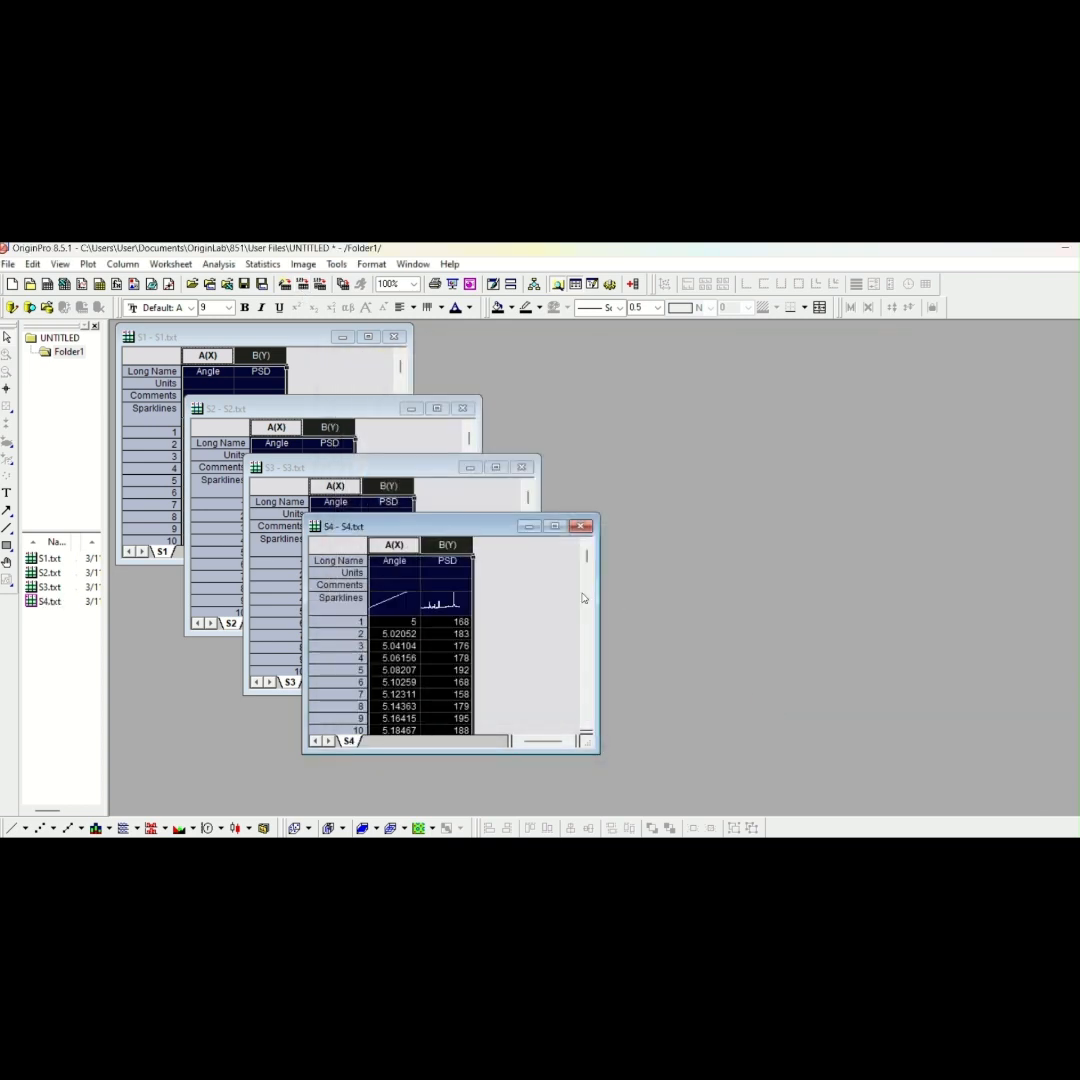
Spread out the S4, S3 and S2 workbook windows so that the data columns of all four samples are visible
drag(440, 530, 914, 400)
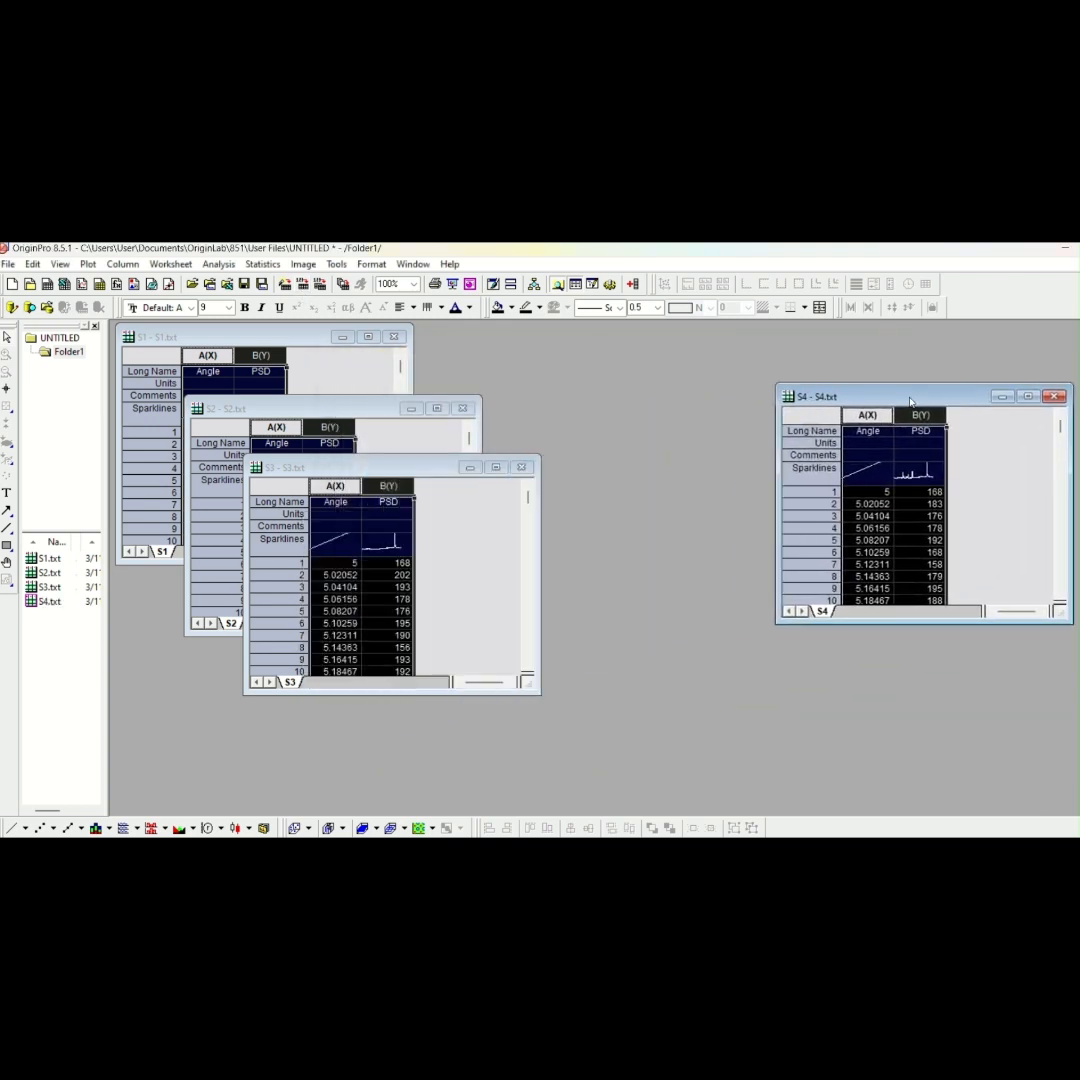
drag(373, 468, 656, 376)
drag(304, 416, 411, 356)
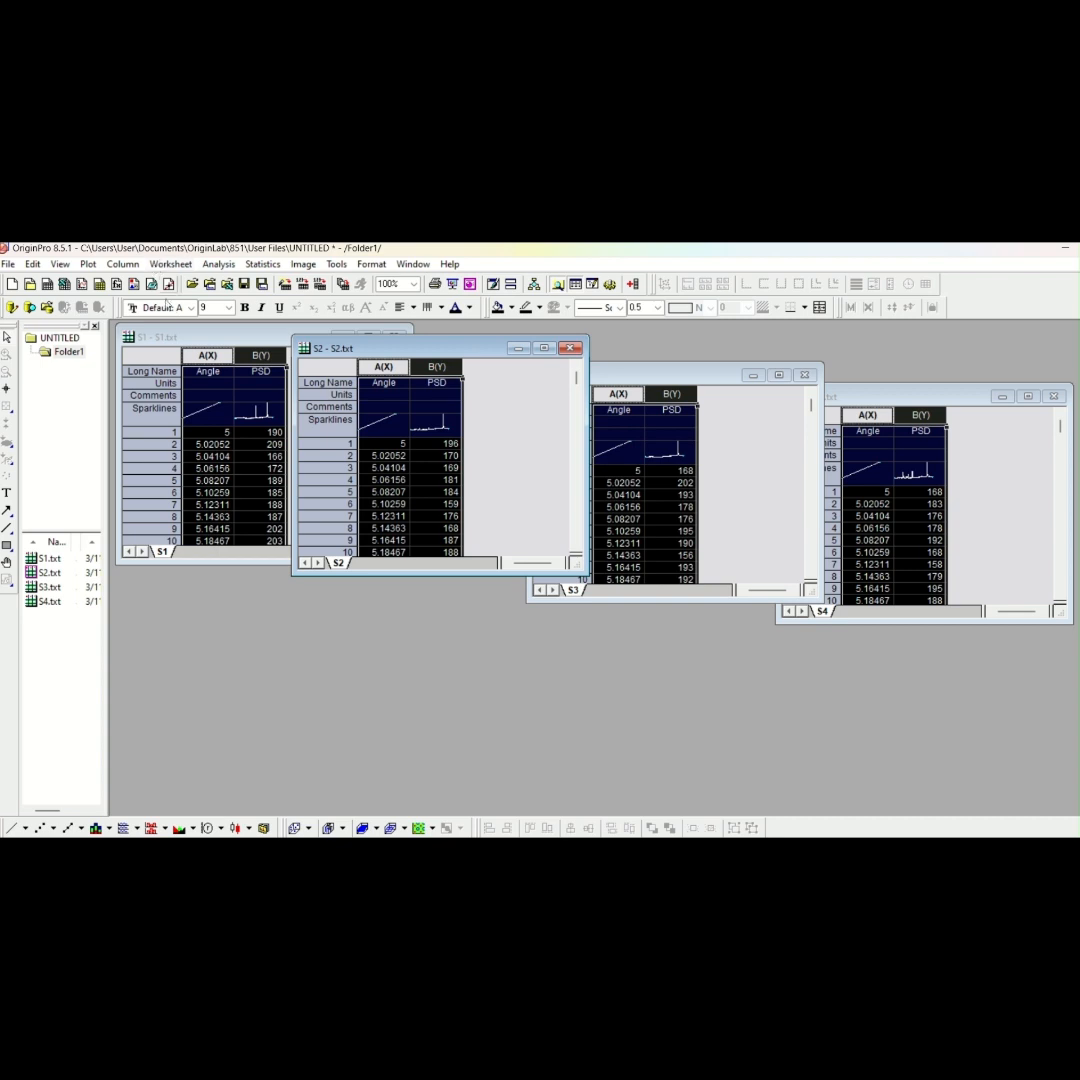
Create another workbook, place it below the S1 data, and copy both S1 columns into its columns A and B
click(30, 284)
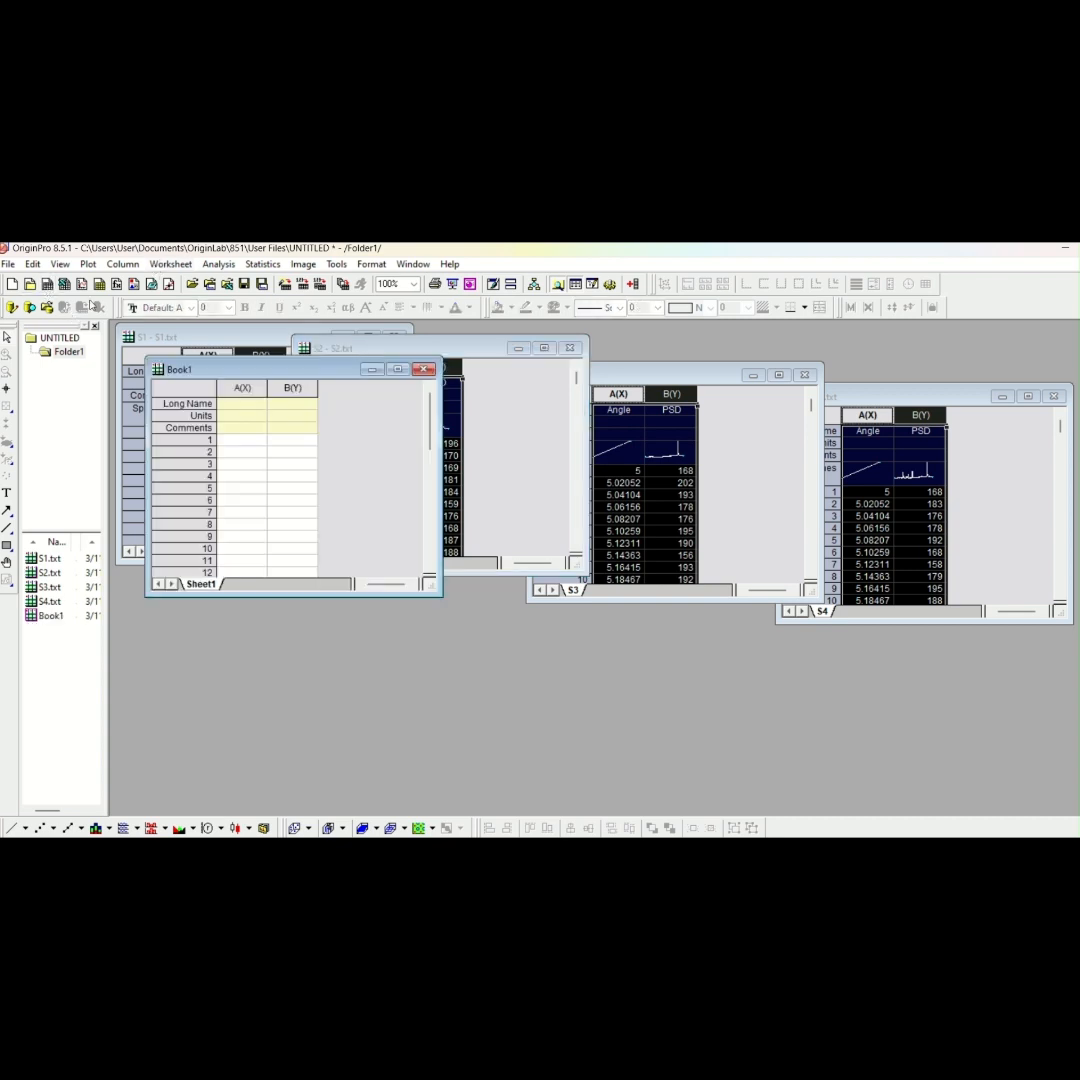
drag(281, 372, 262, 522)
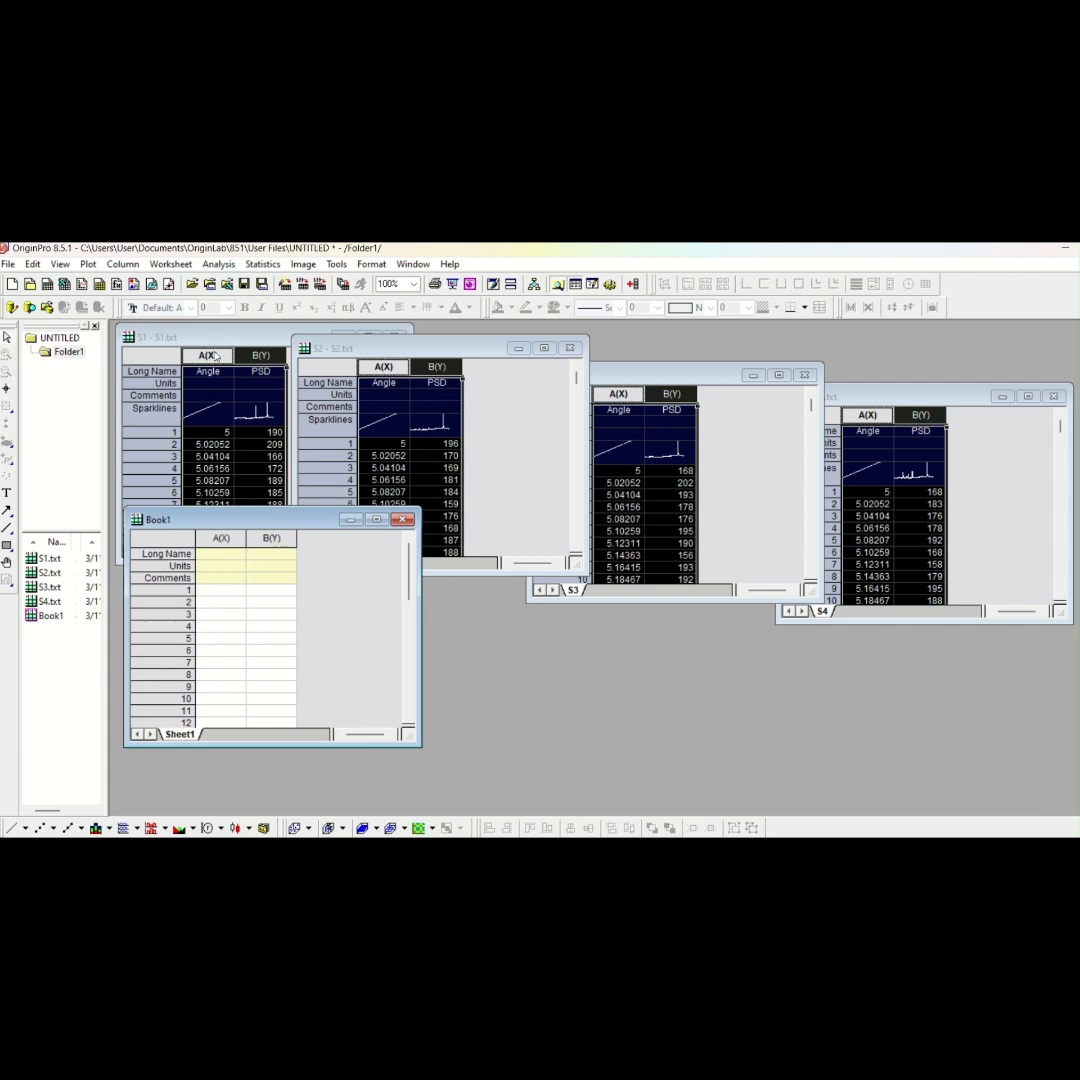
click(251, 358)
right_click(251, 360)
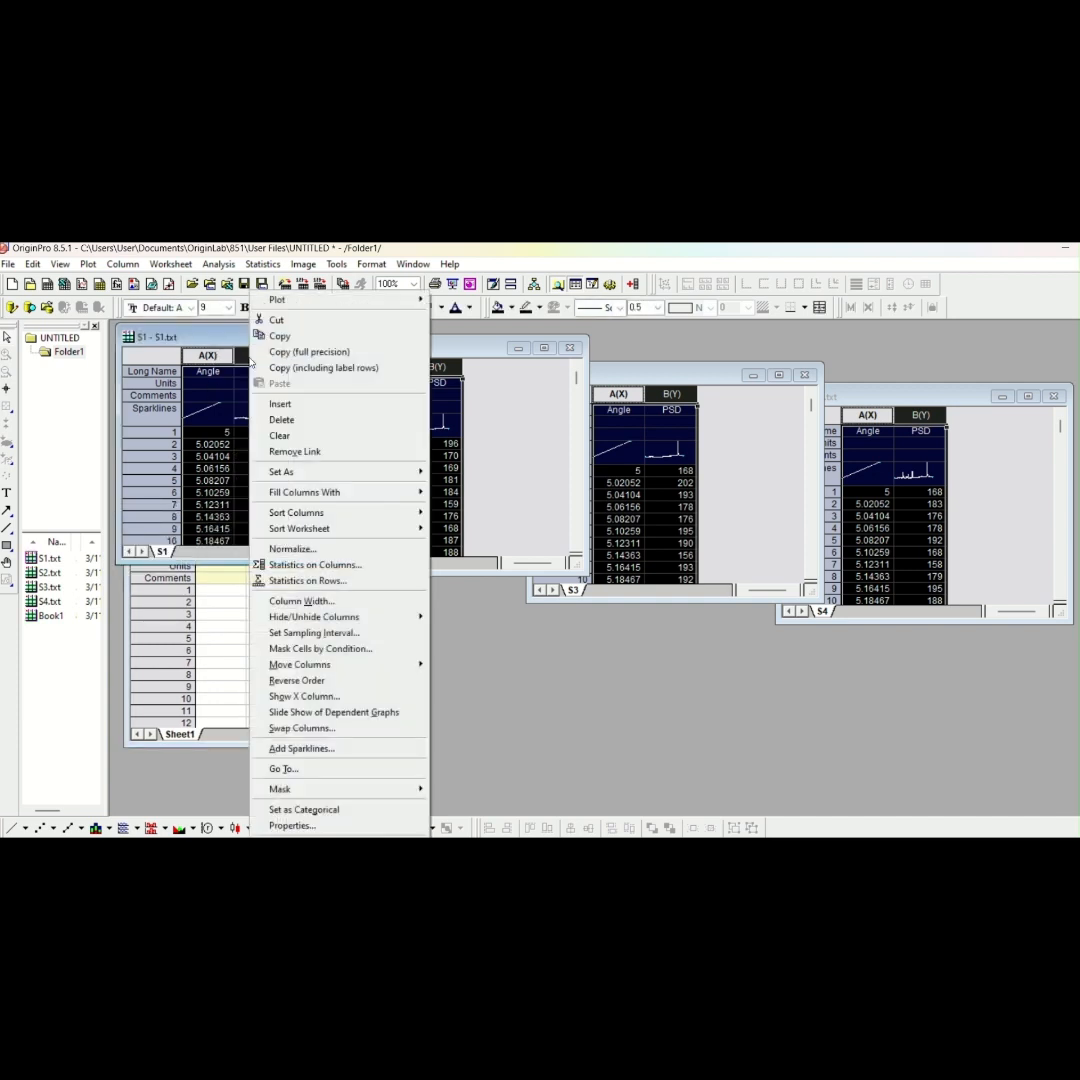
click(280, 336)
click(335, 635)
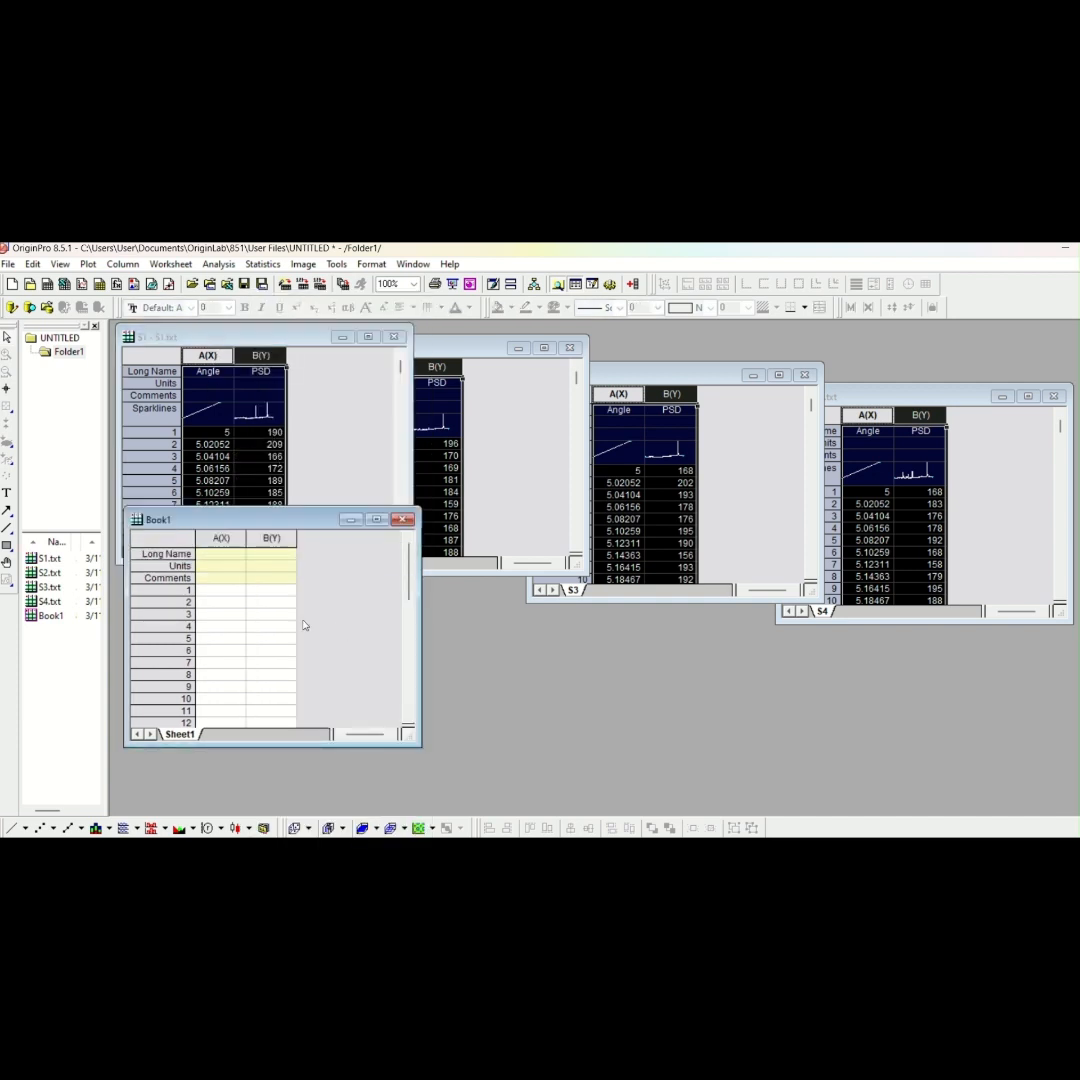
drag(227, 541, 270, 540)
right_click(270, 540)
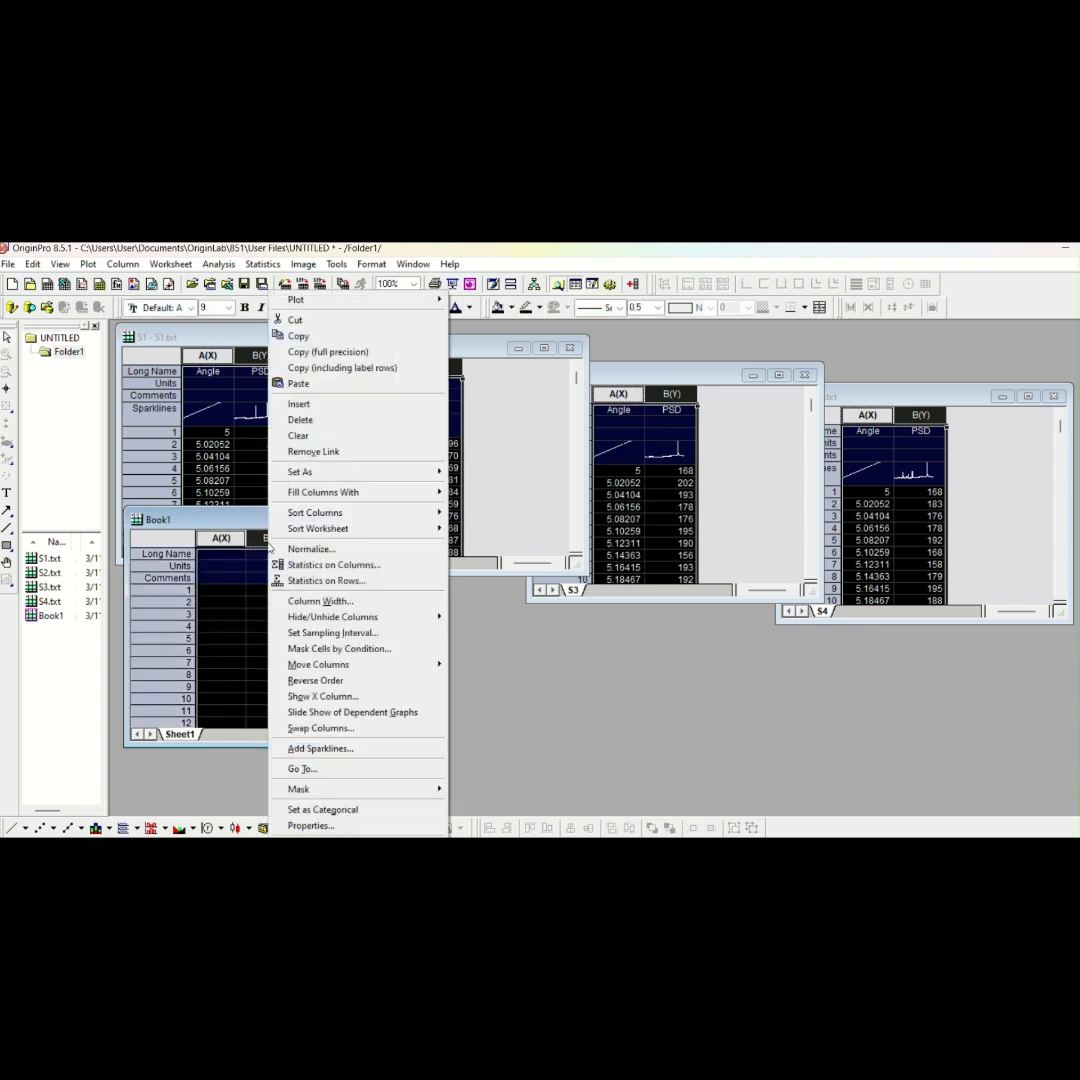
click(316, 391)
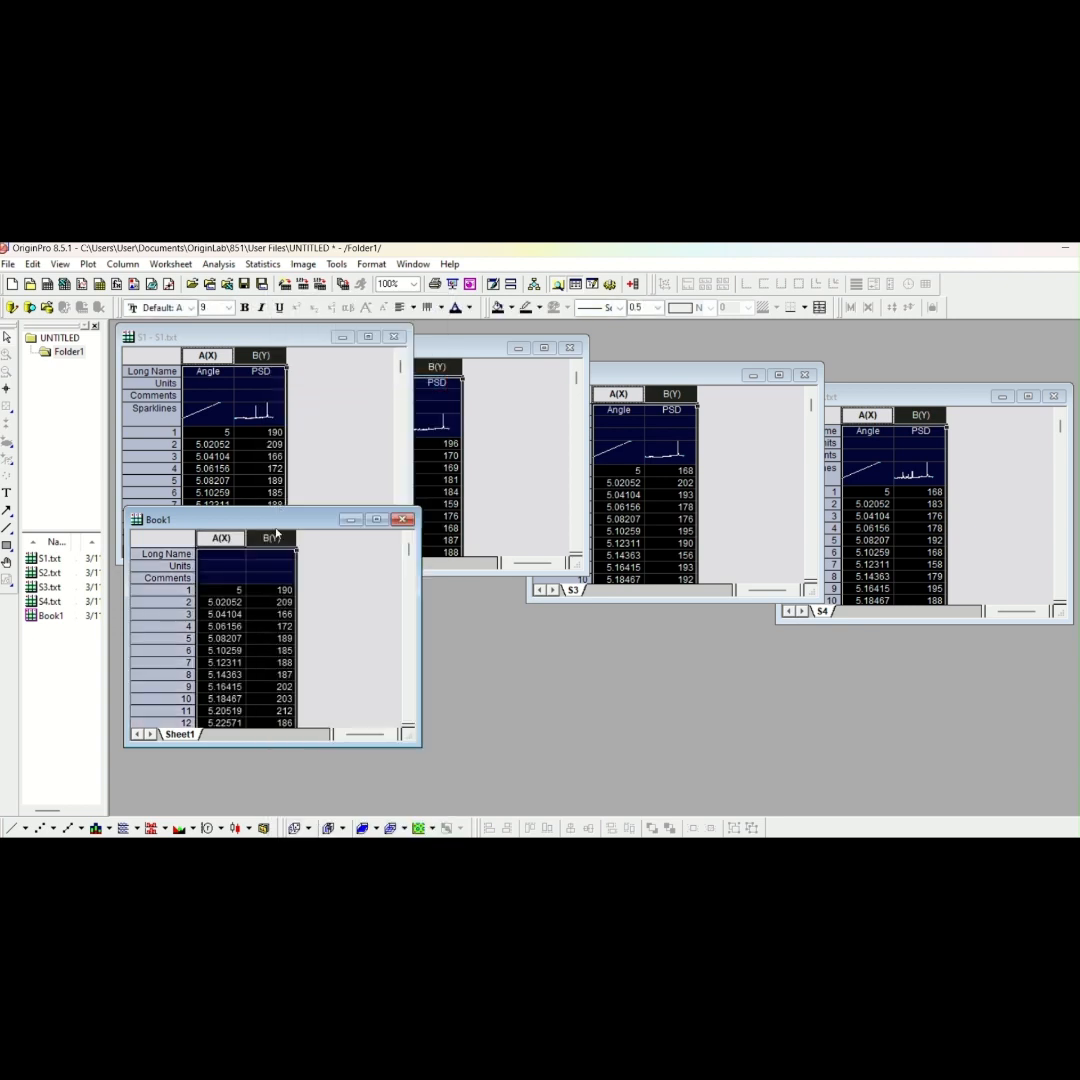
Enter S1 as the comment of column B in Book1 and add six more columns, C to H
click(267, 580)
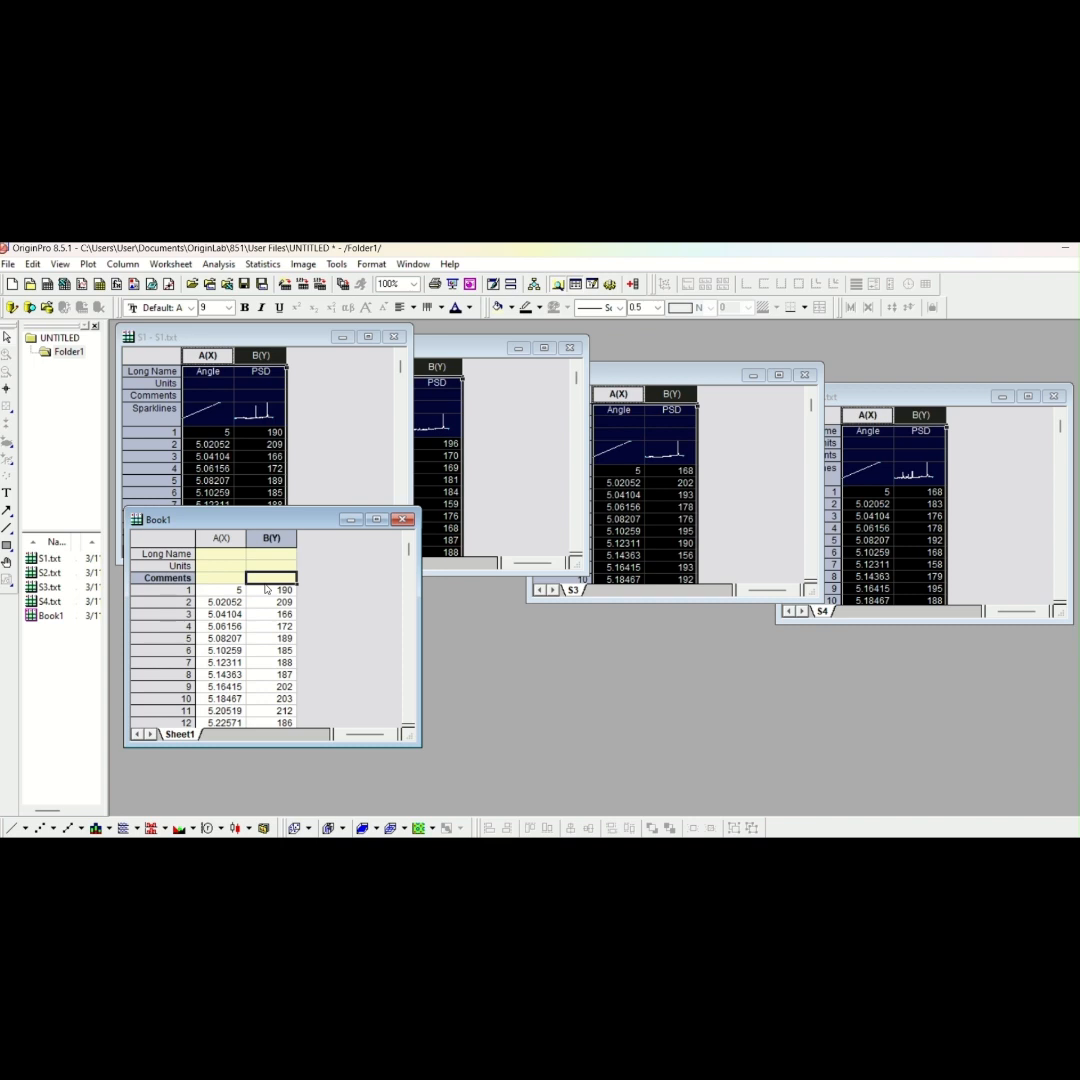
text(S1)
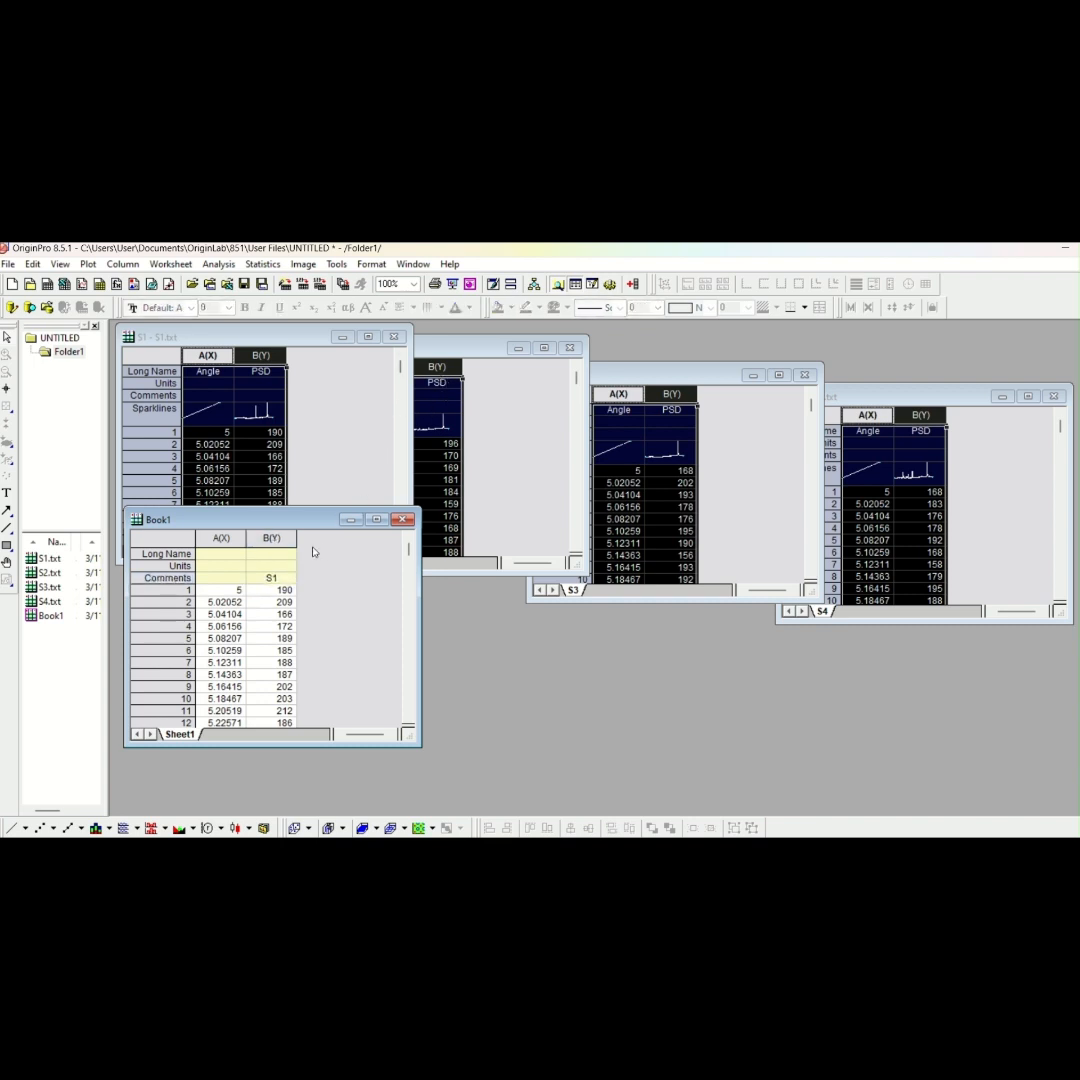
click(634, 286)
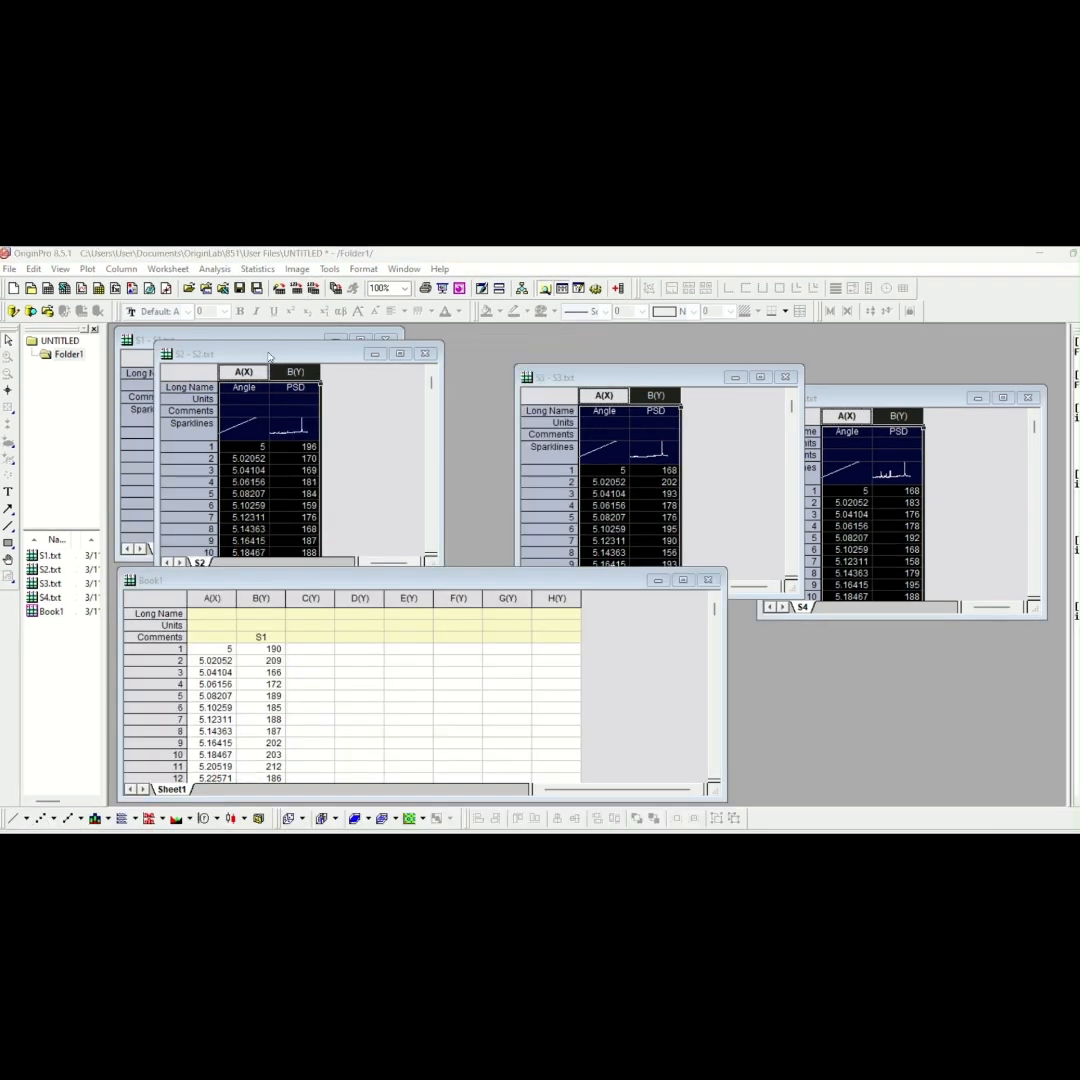
Copy the Angle and PSD columns of the S2 workbook into columns C and D of Book1
drag(263, 373, 287, 374)
right_click(287, 374)
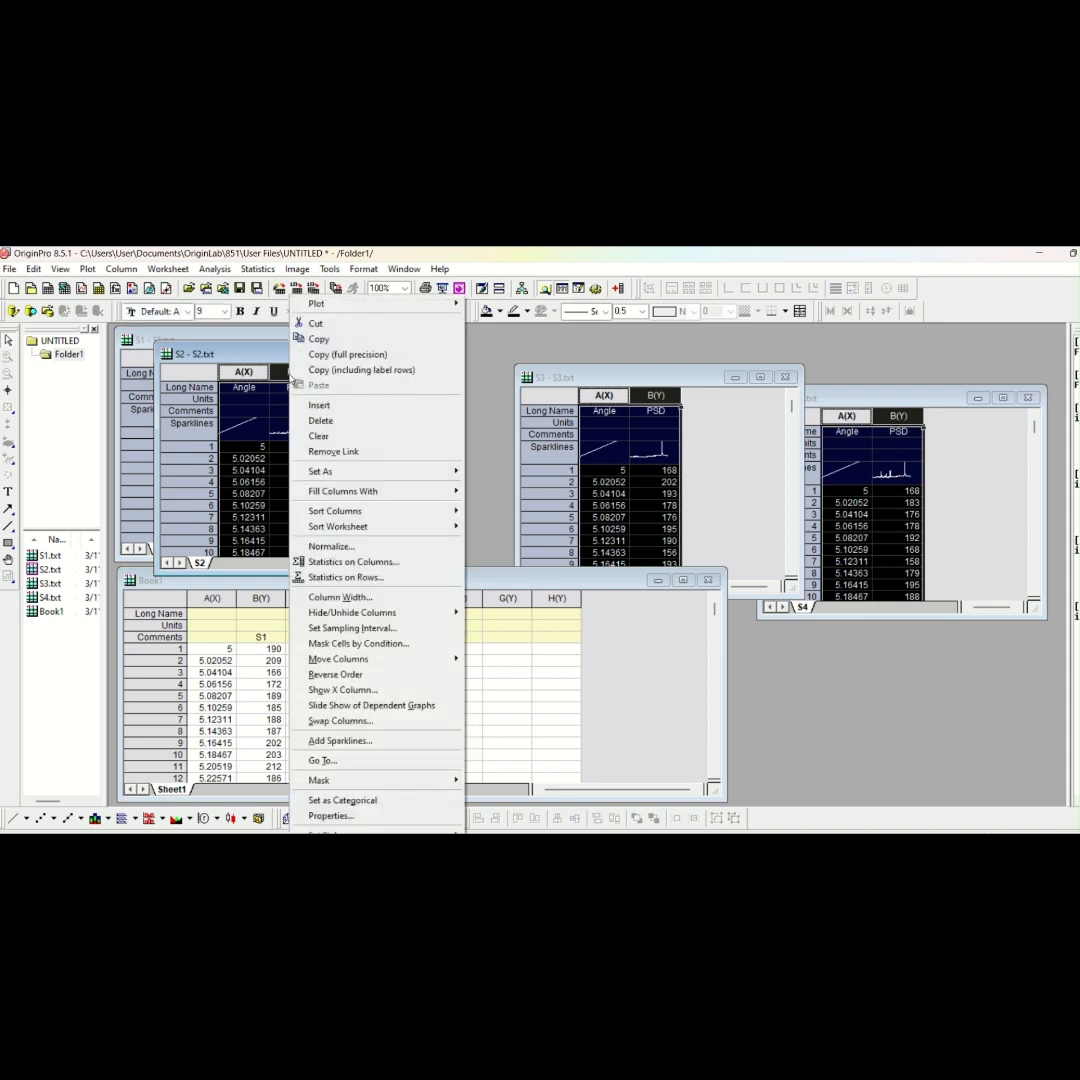
click(318, 338)
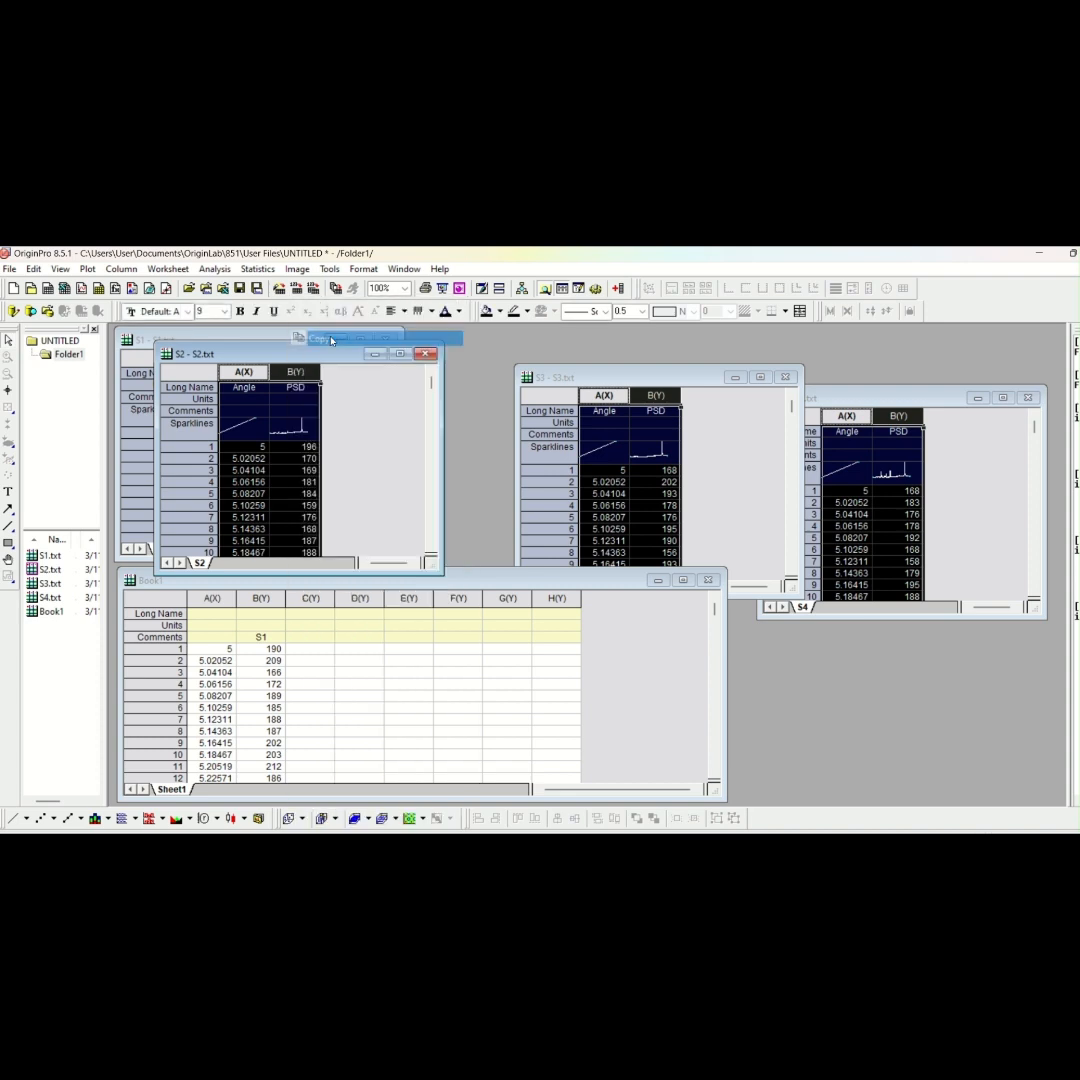
drag(329, 597, 357, 600)
right_click(357, 600)
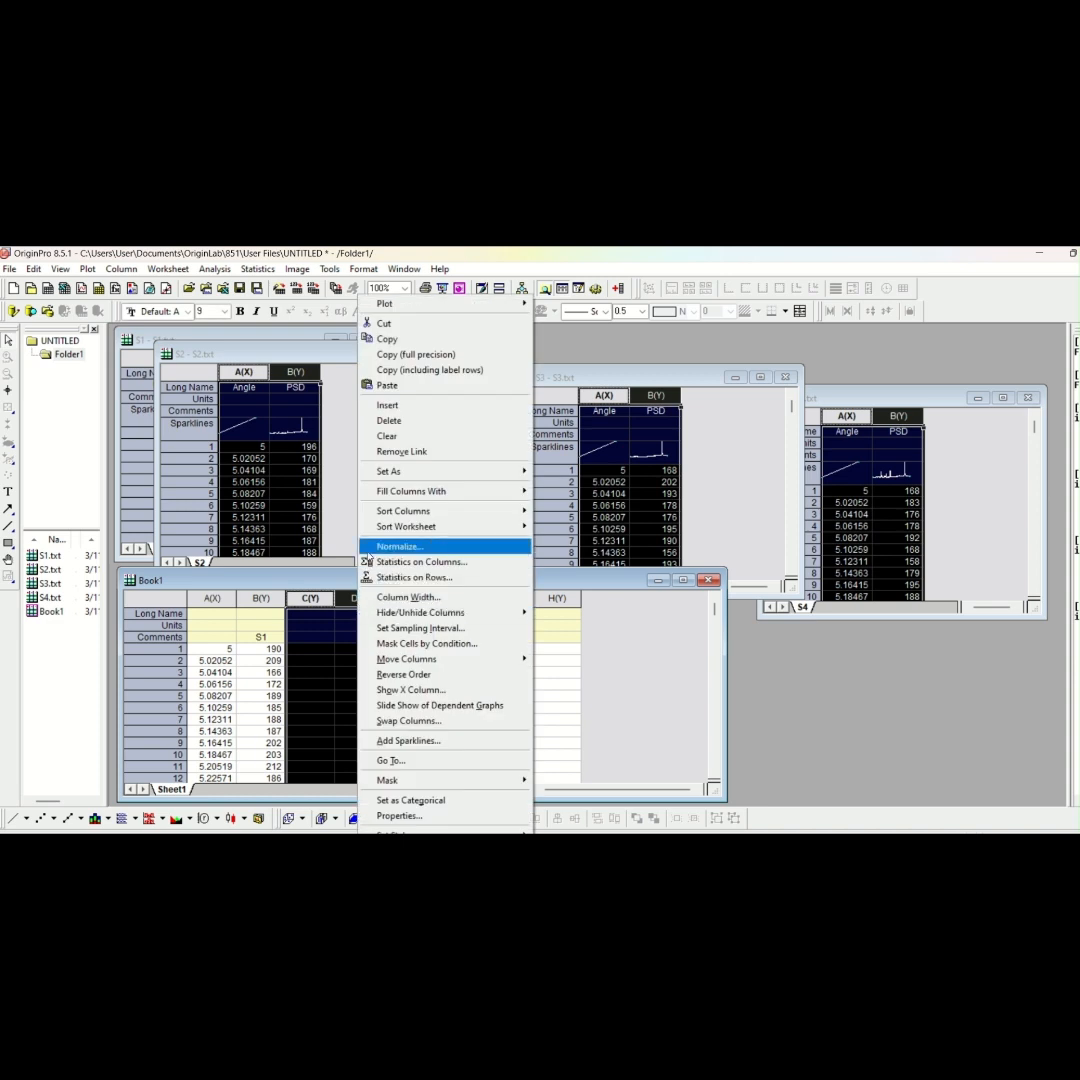
click(400, 385)
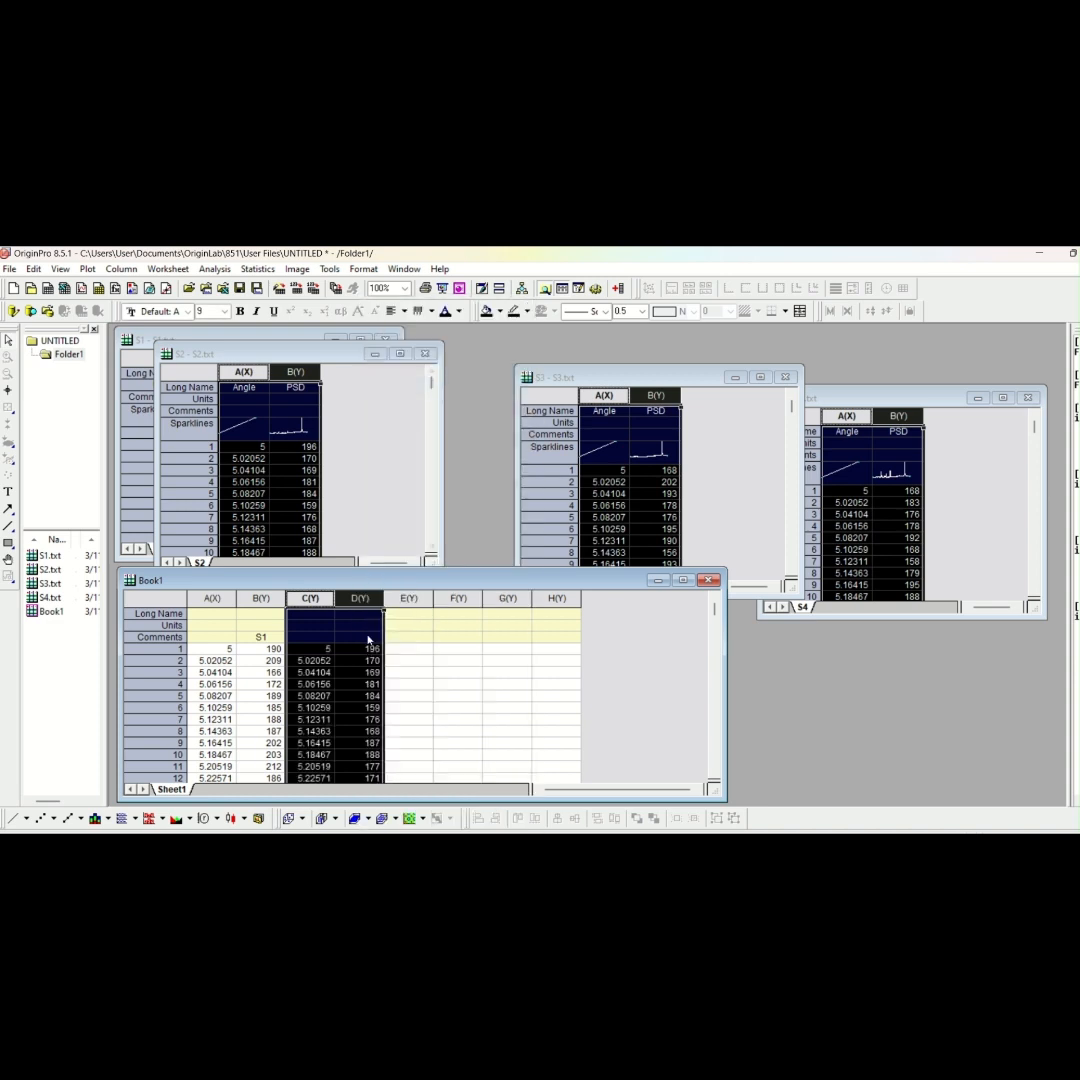
Enter S2 as the comment of column D in Book1 and set column C as an X column
click(368, 639)
text(S2)
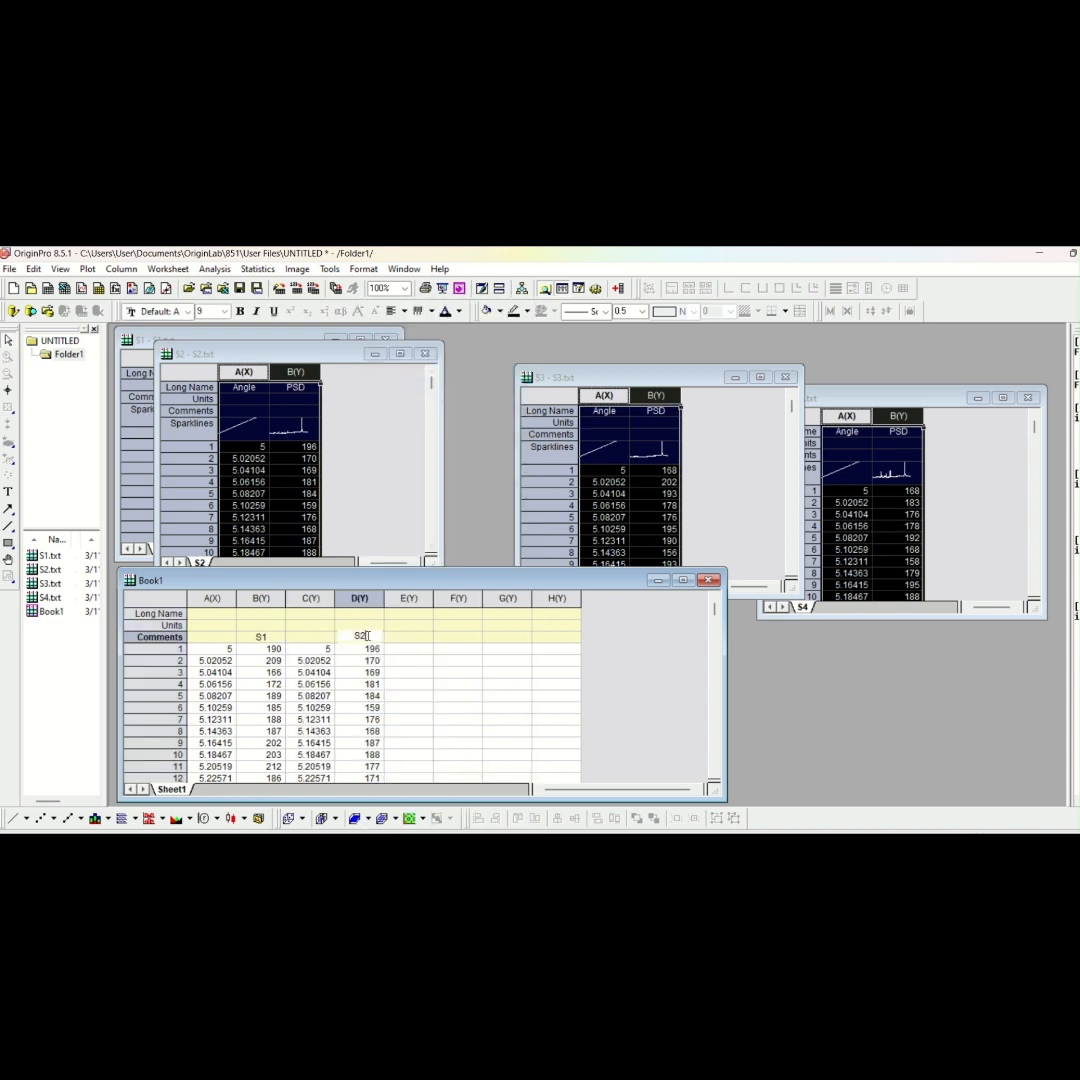
right_click(316, 599)
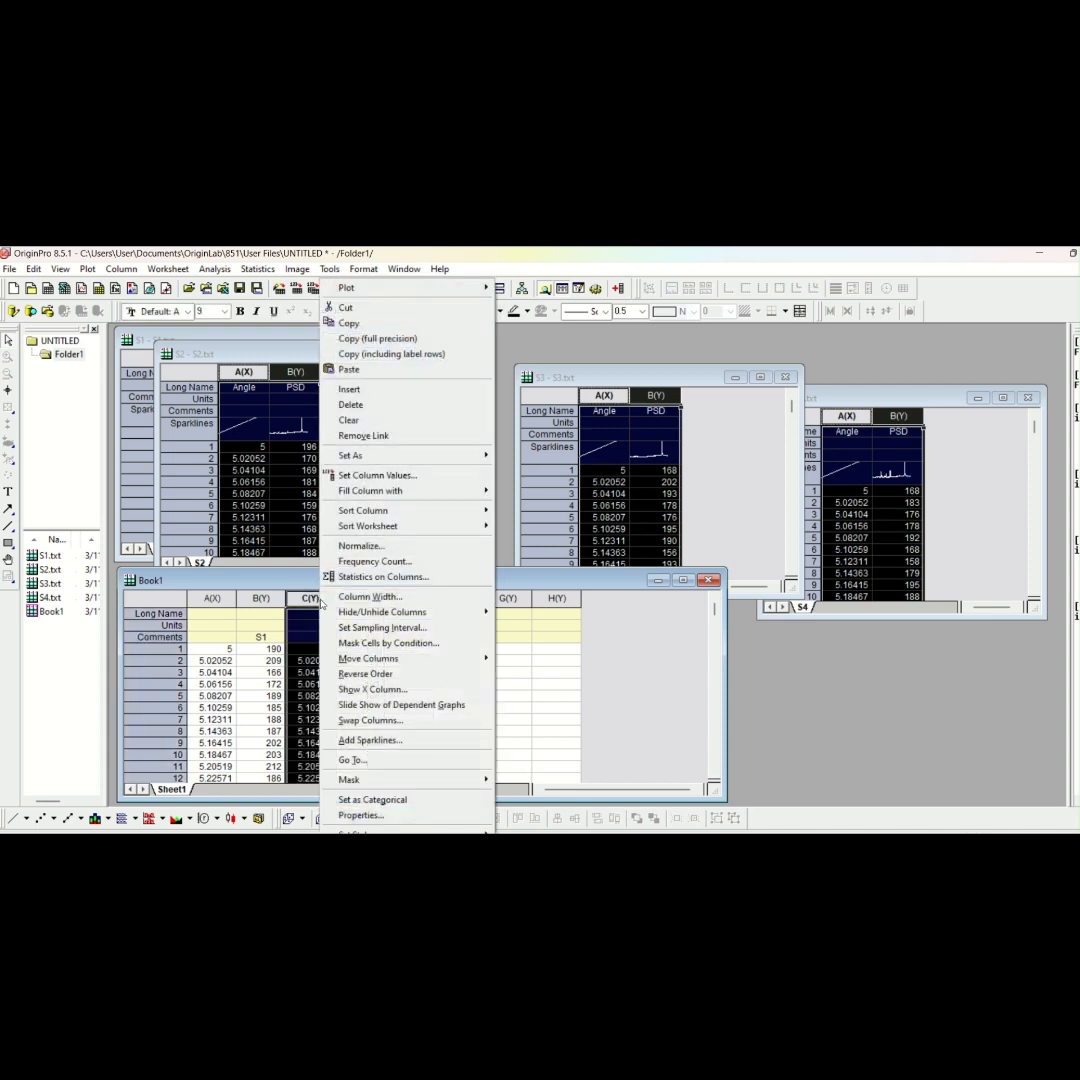
click(515, 456)
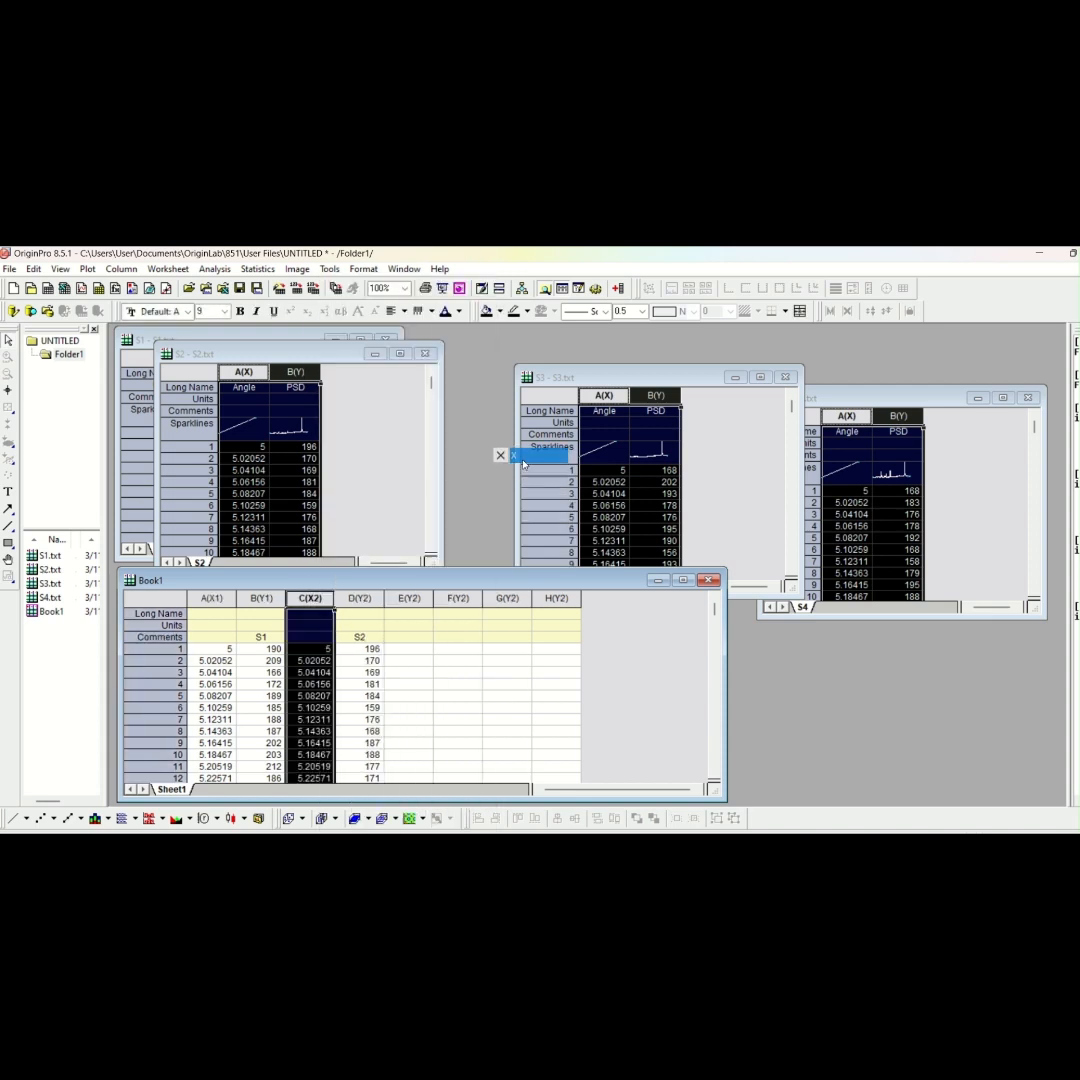
Copy the Angle and PSD columns of the S3 workbook into columns E and F of Book1
drag(608, 399, 655, 407)
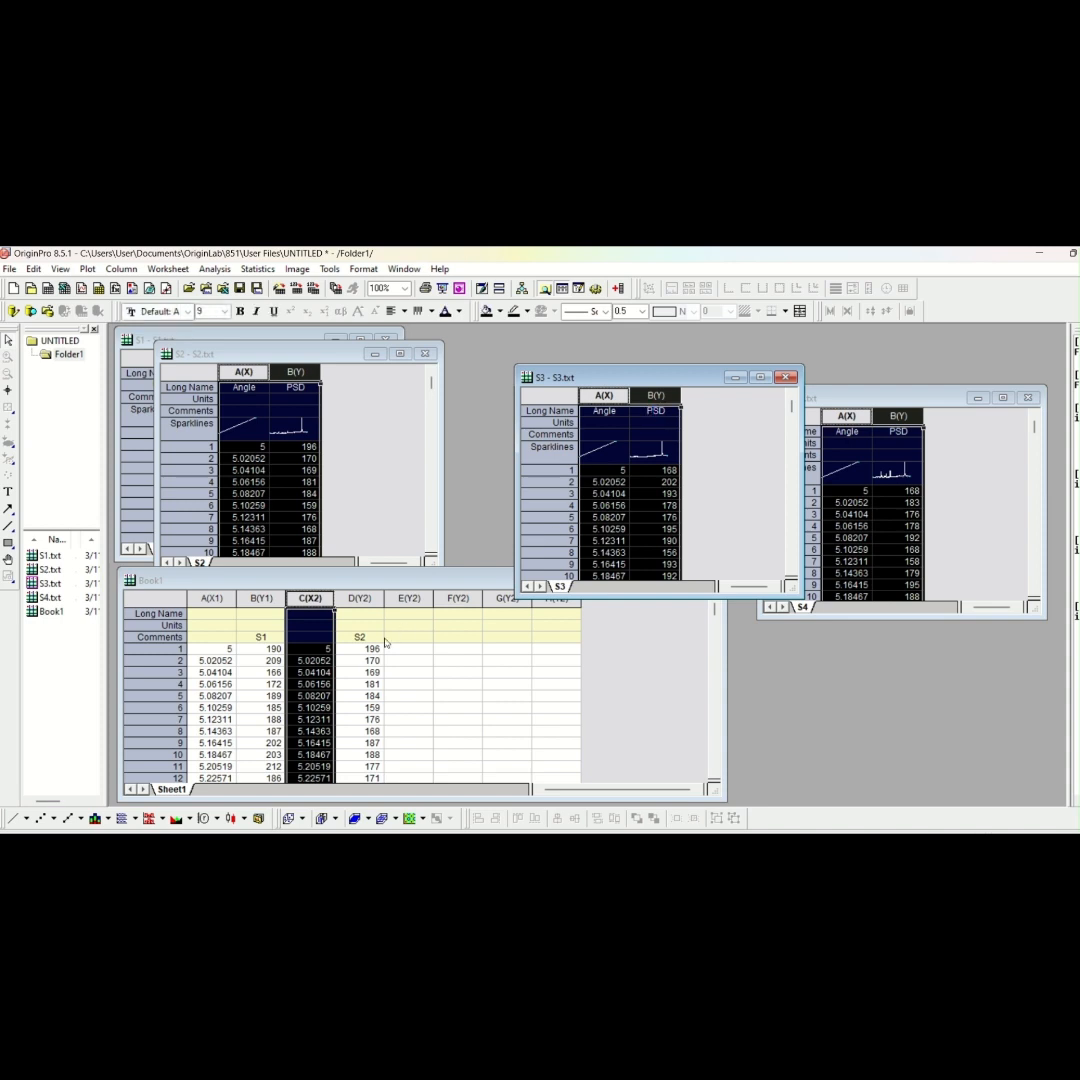
drag(409, 599, 461, 607)
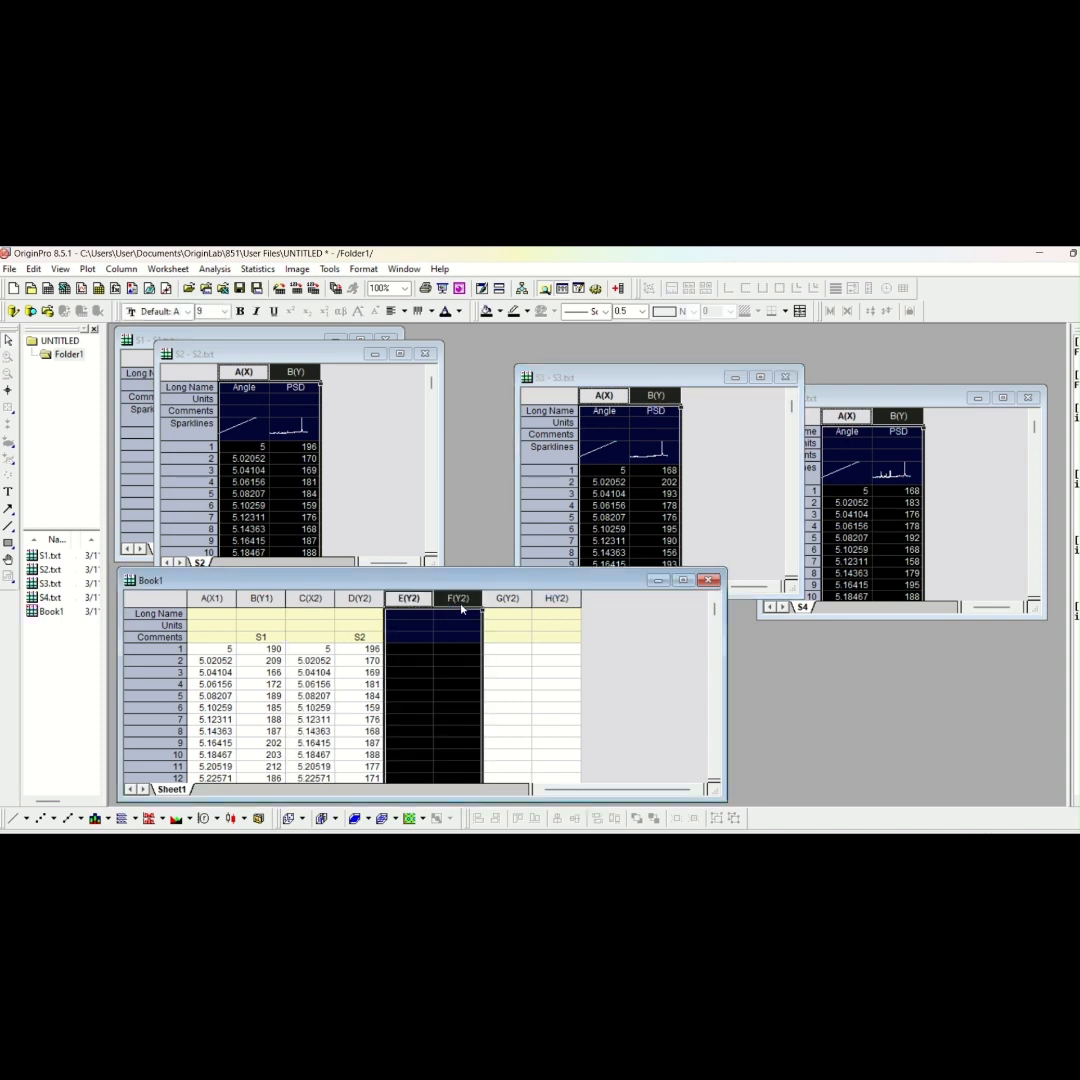
key(ctrl+v)
Enter S3 as the comment of column F in Book1 and set column E as an X column
click(459, 636)
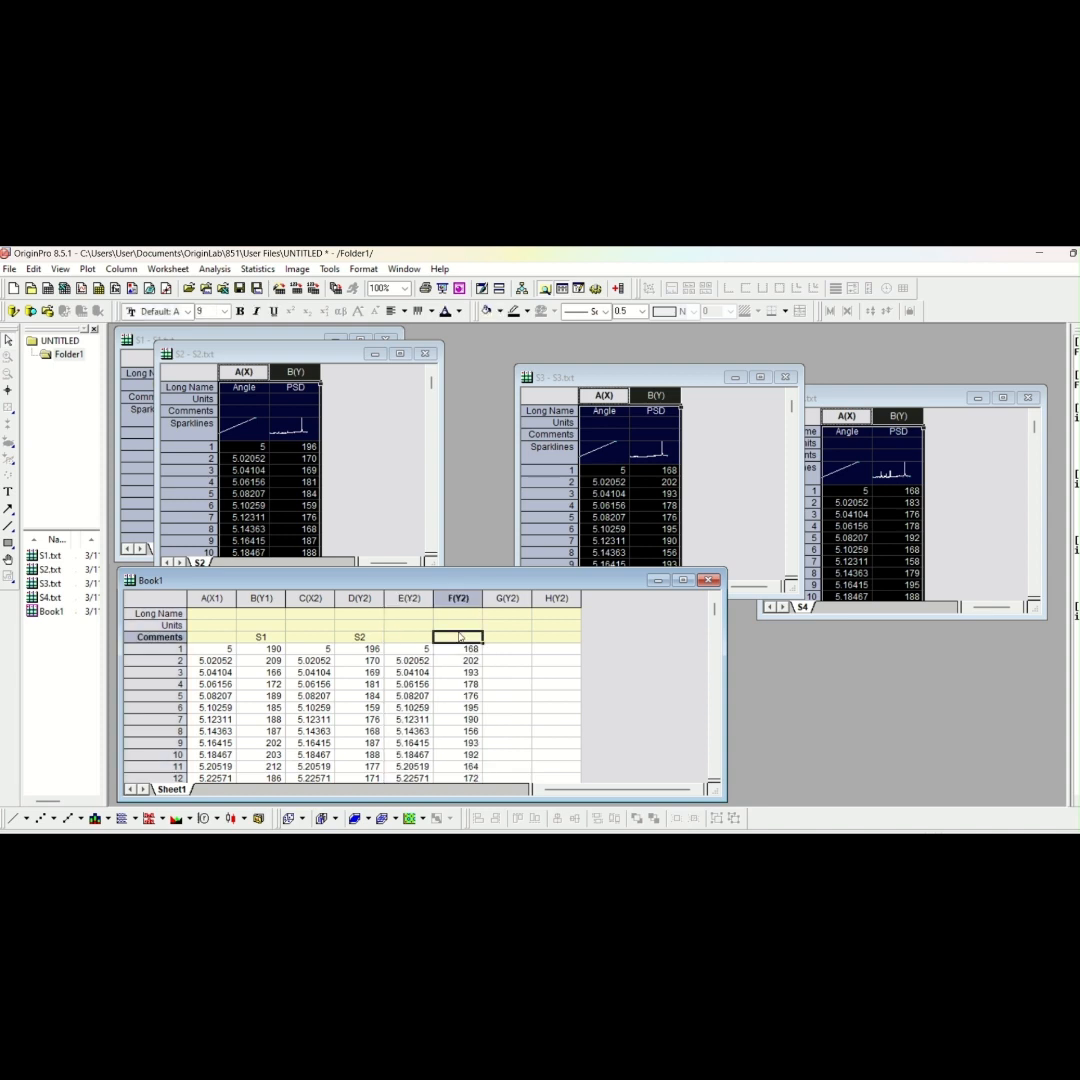
text(S3)
click(409, 598)
right_click(409, 598)
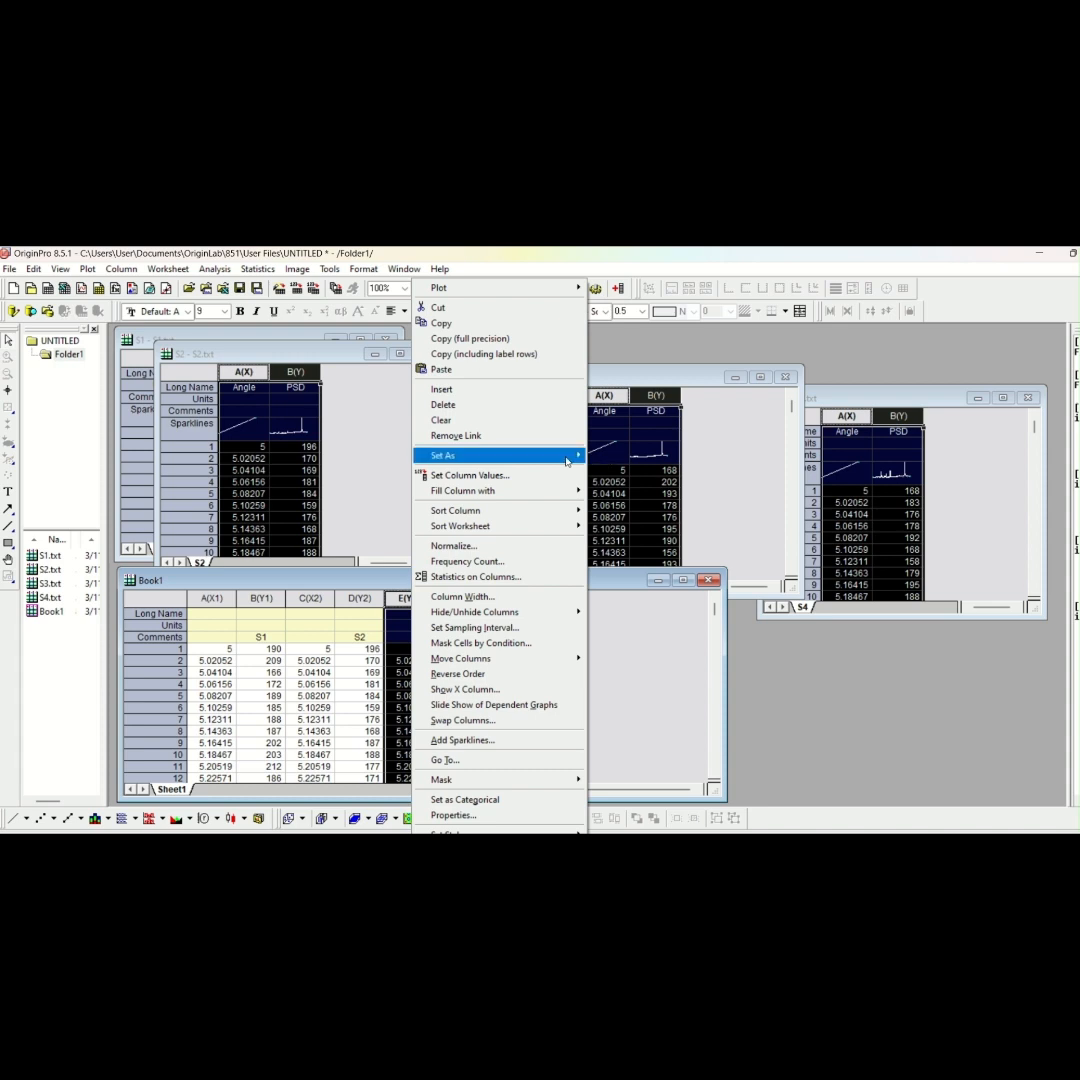
mouse_move(585, 456)
click(619, 463)
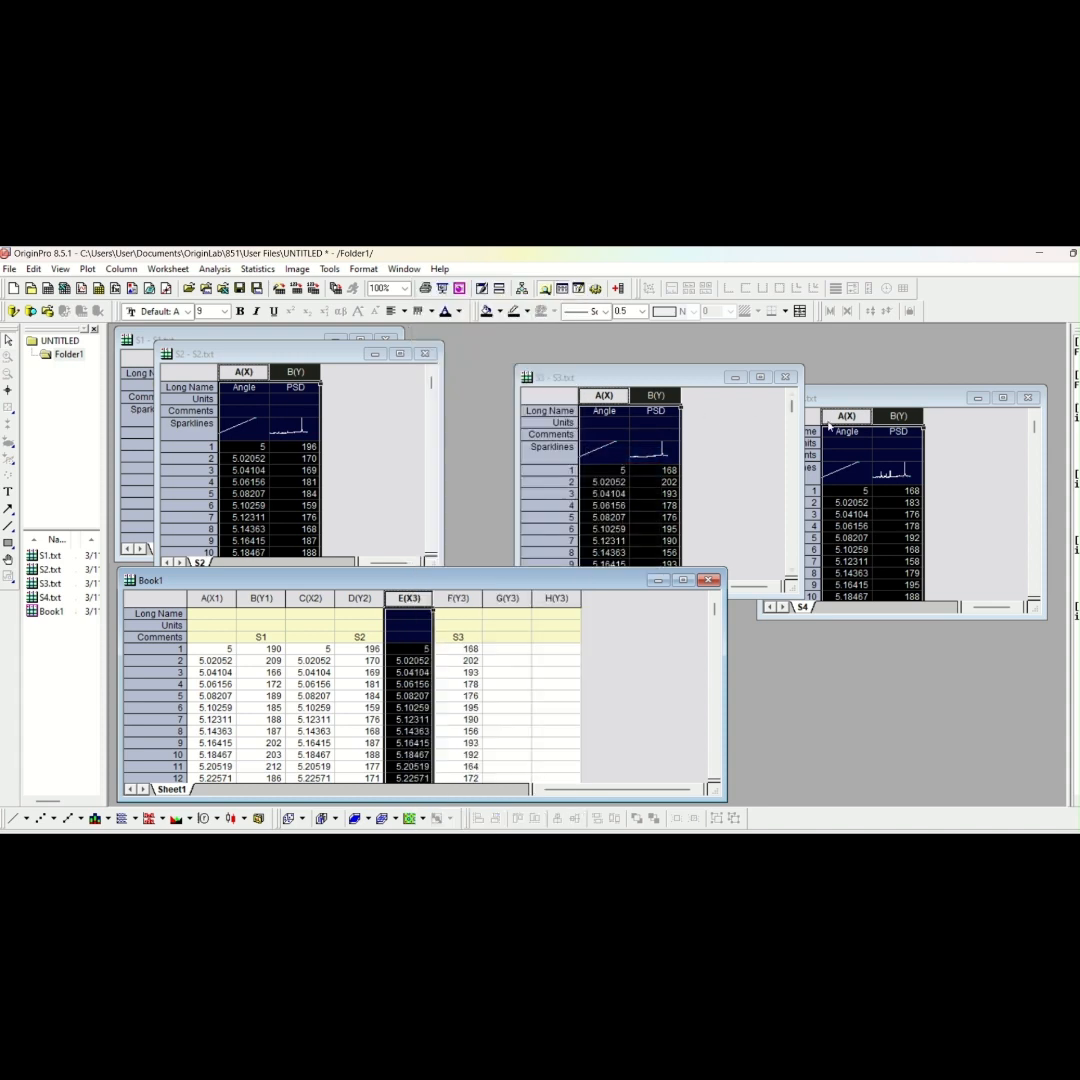
Copy the Angle and PSD columns of the S4 workbook into columns G and H of Book1
click(884, 422)
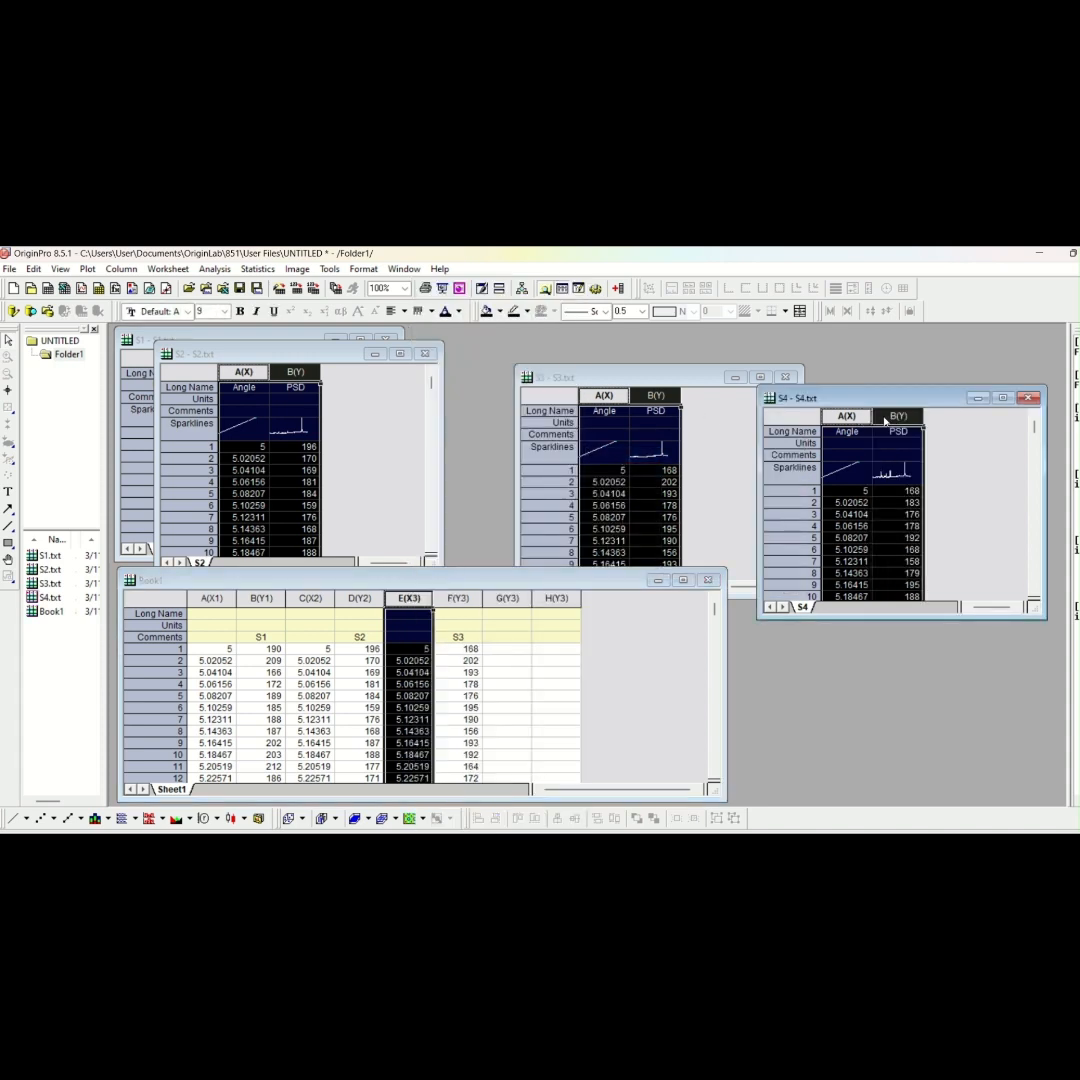
drag(508, 598, 552, 598)
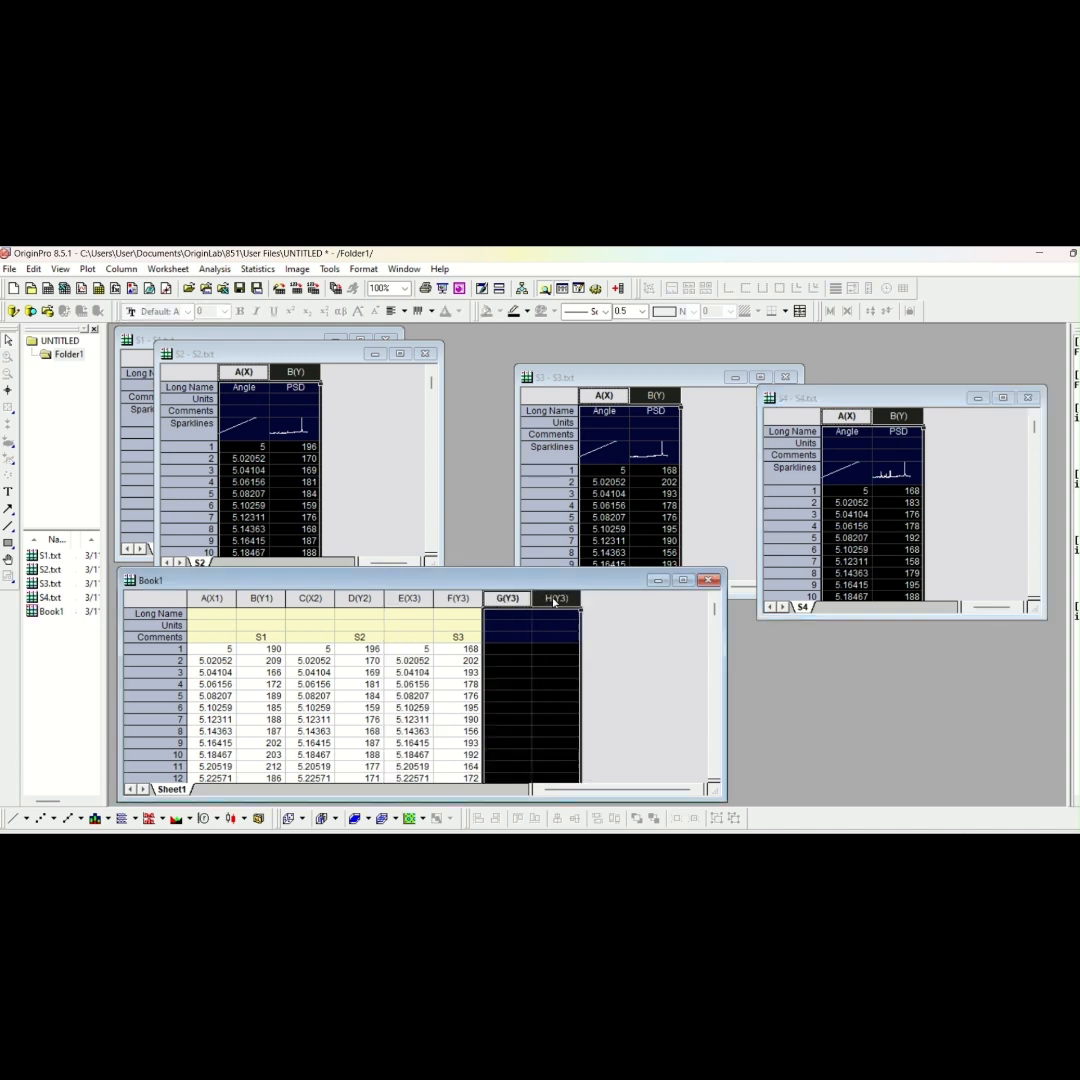
key(ctrl+v)
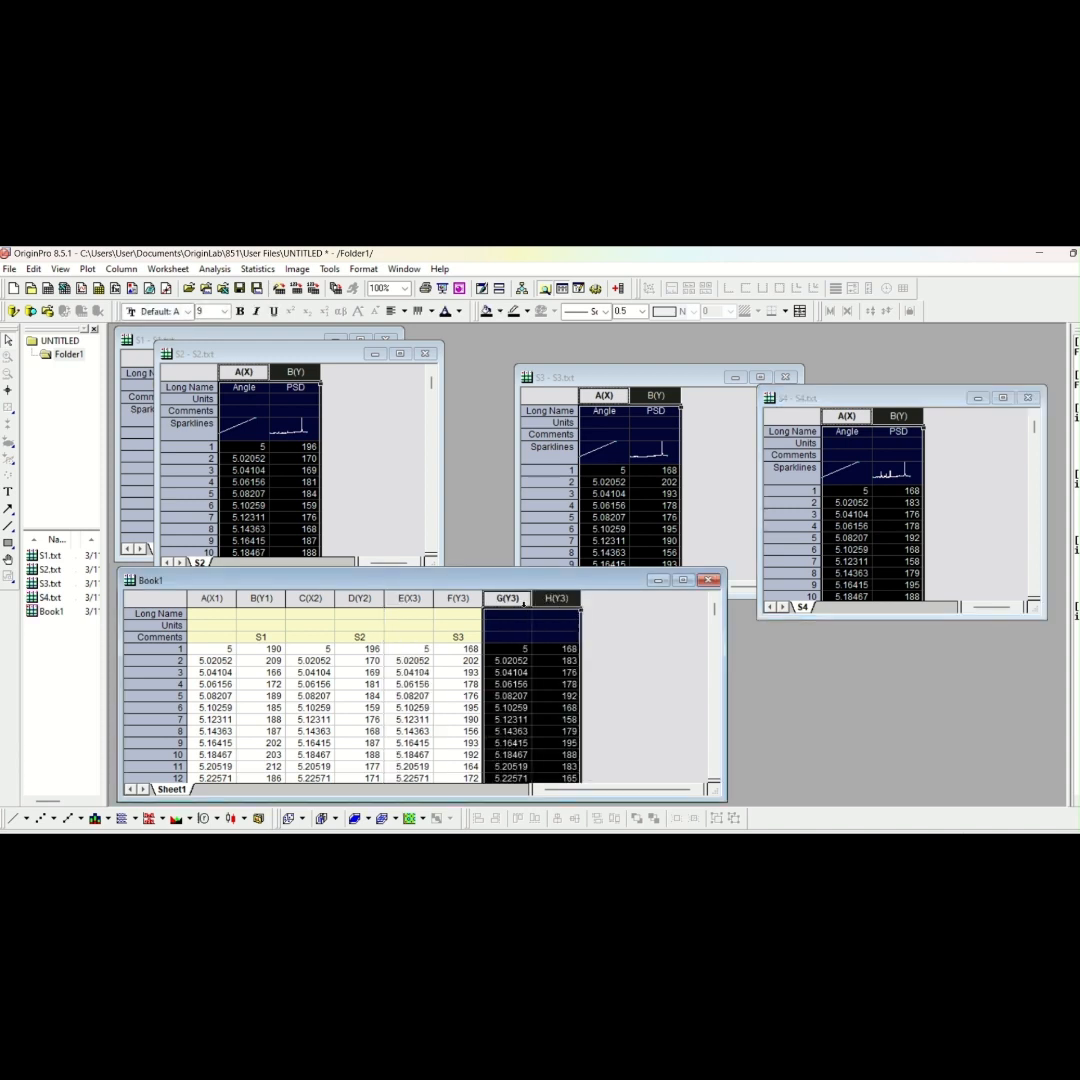
Enter S4 as the comment of column H in Book1 and set column G as an X column
click(524, 603)
click(566, 636)
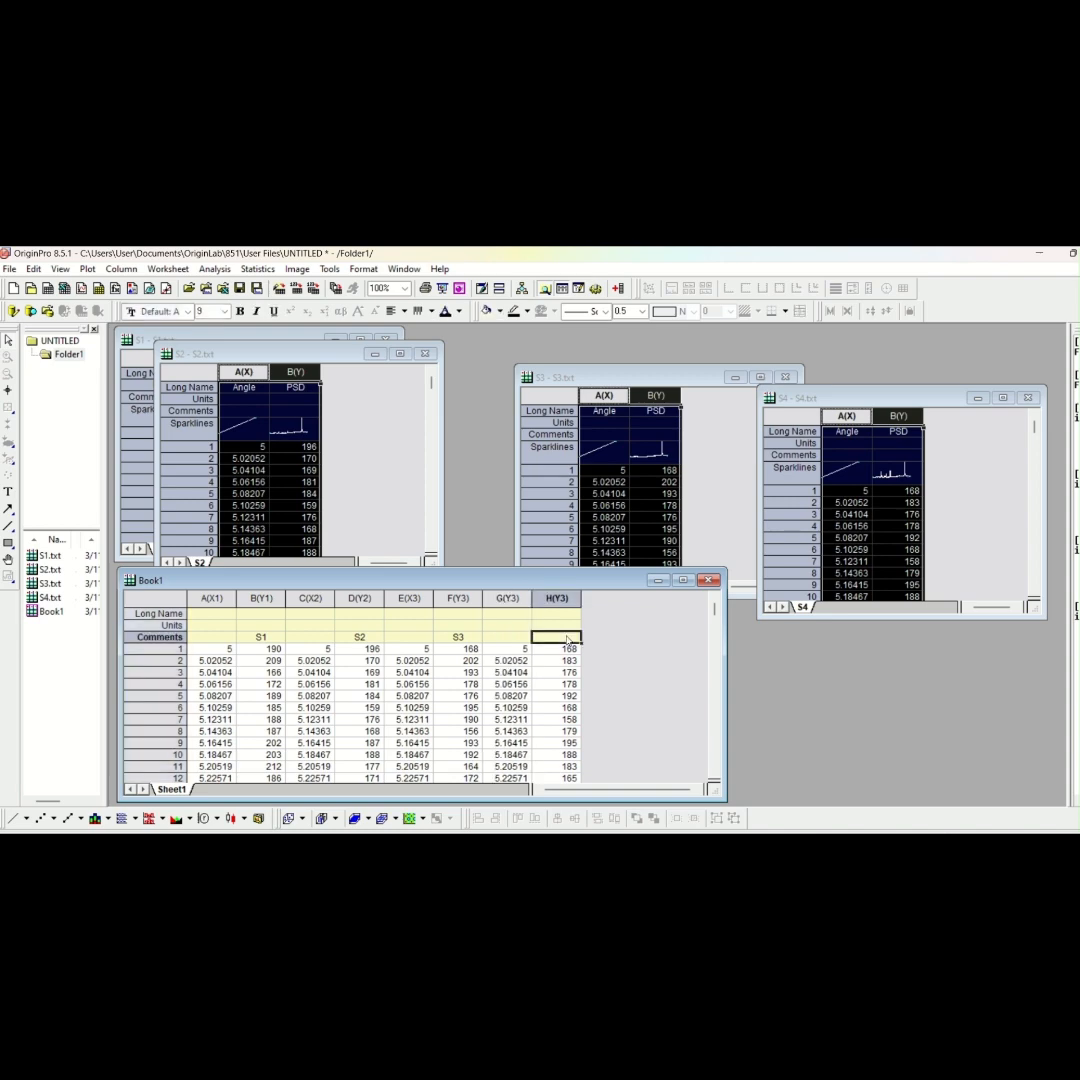
text(S4)
click(507, 598)
right_click(507, 598)
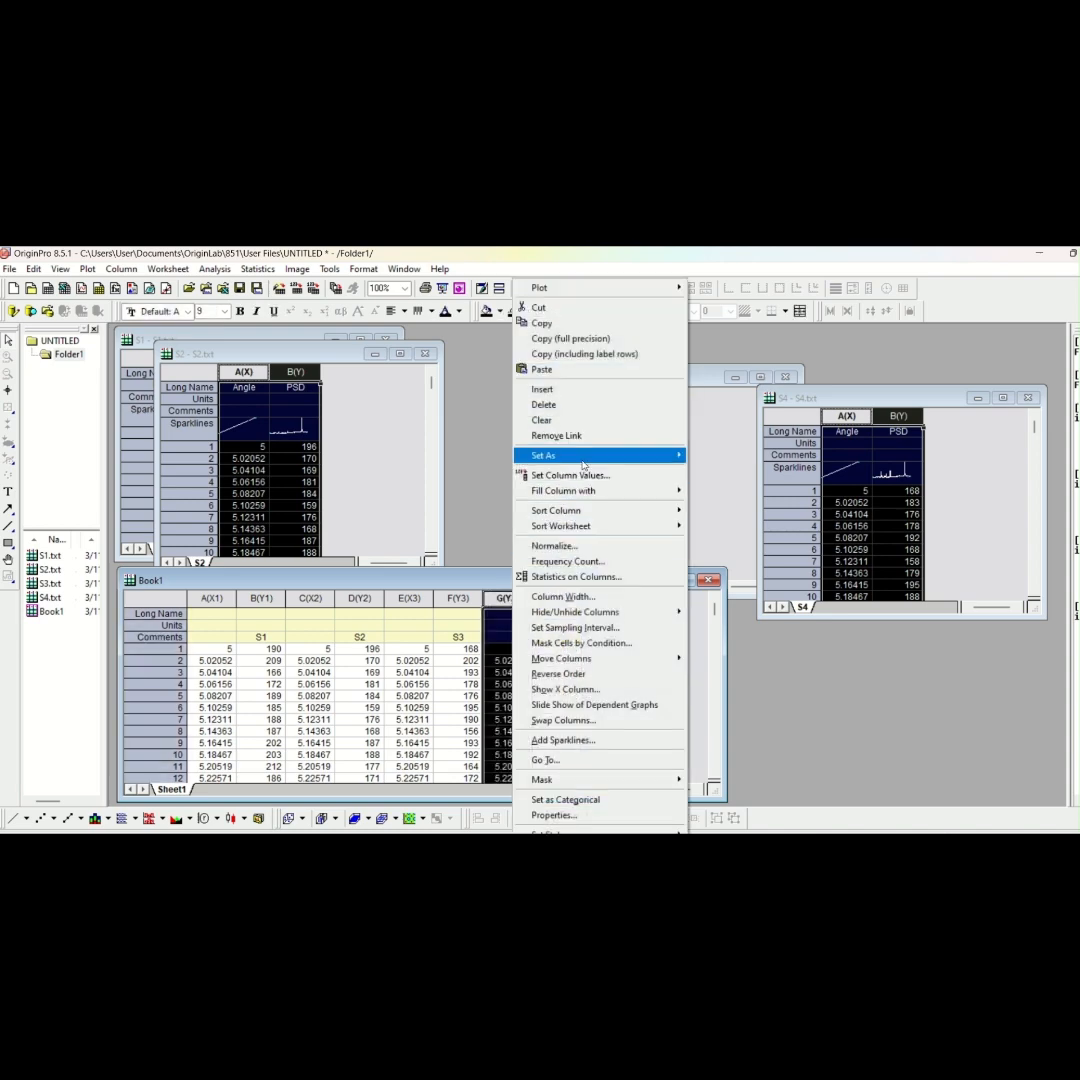
mouse_move(560, 455)
click(705, 455)
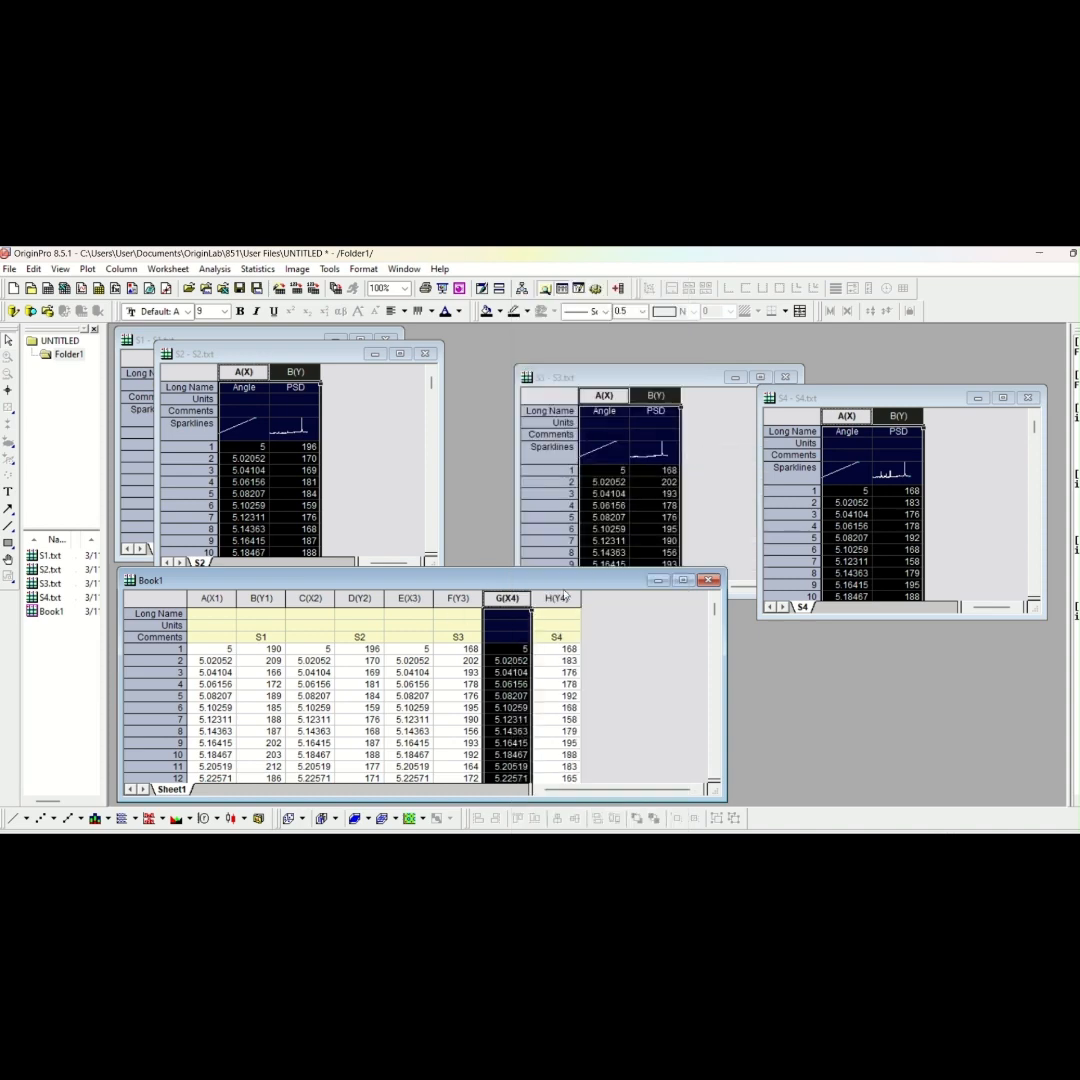
Move the combined Book1 workbook up over the source worksheets and clear its column selection
drag(565, 585, 650, 453)
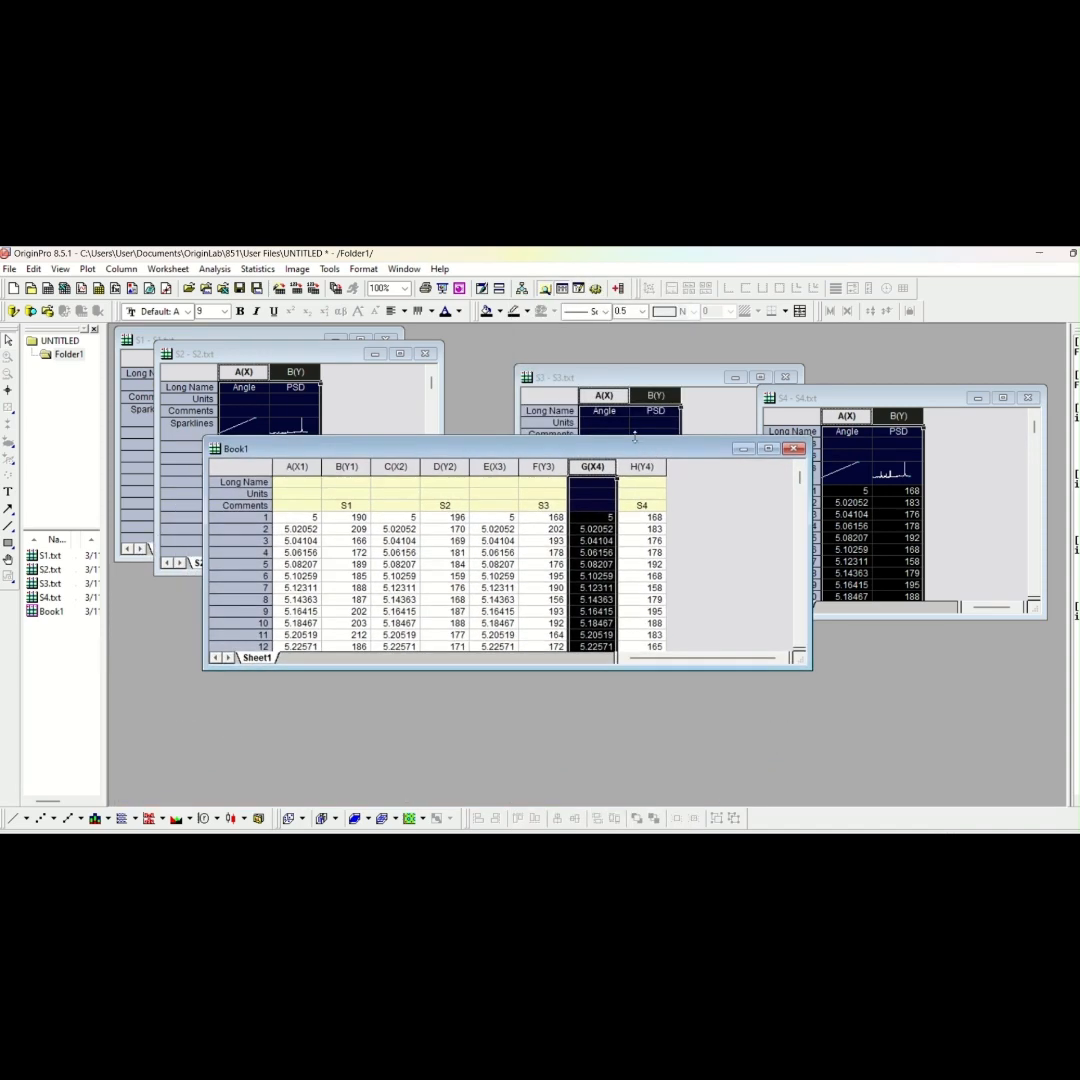
click(703, 483)
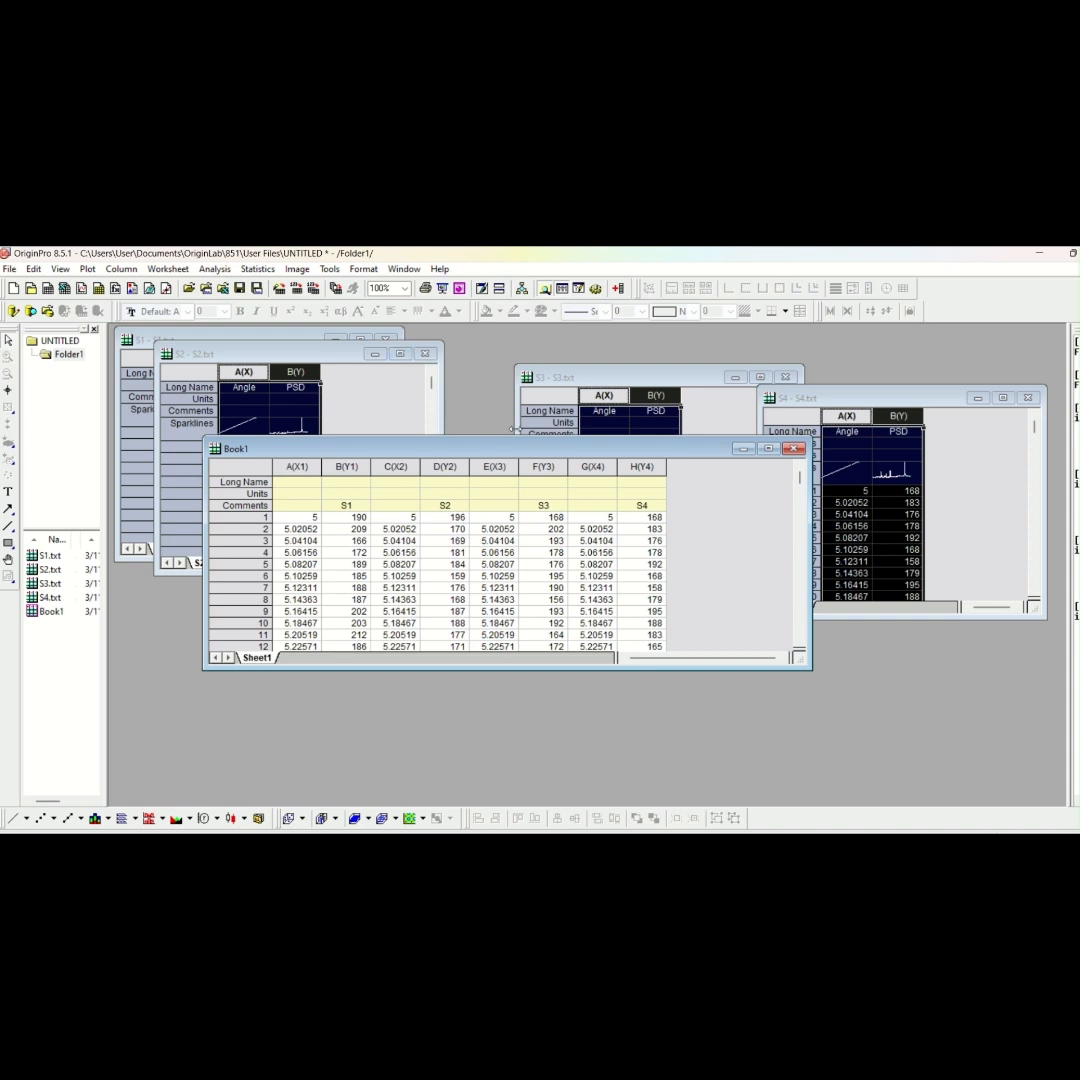
Plot columns A to H of Book1 together as a line graph and dismiss the reminder message
drag(532, 443, 500, 413)
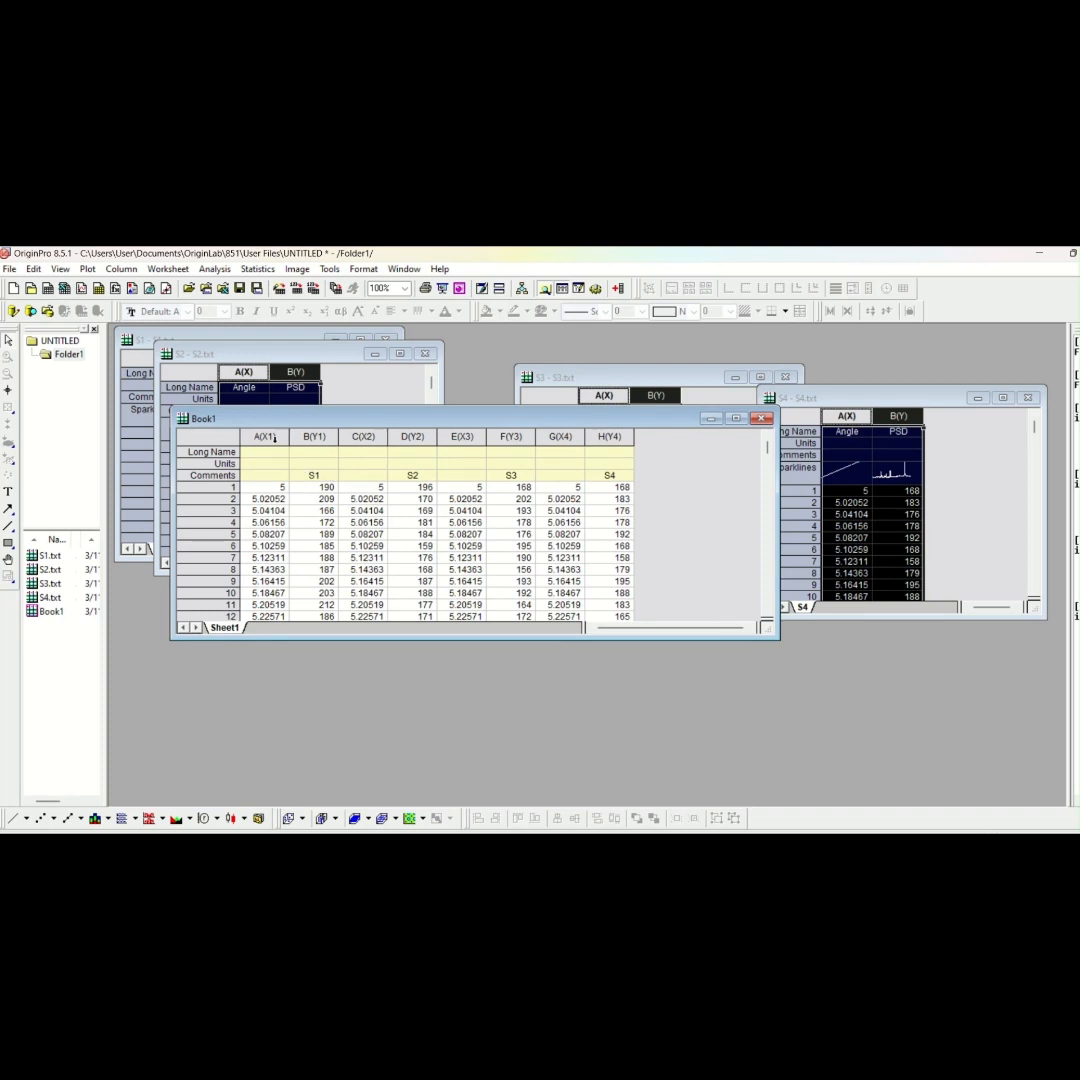
drag(273, 438, 601, 437)
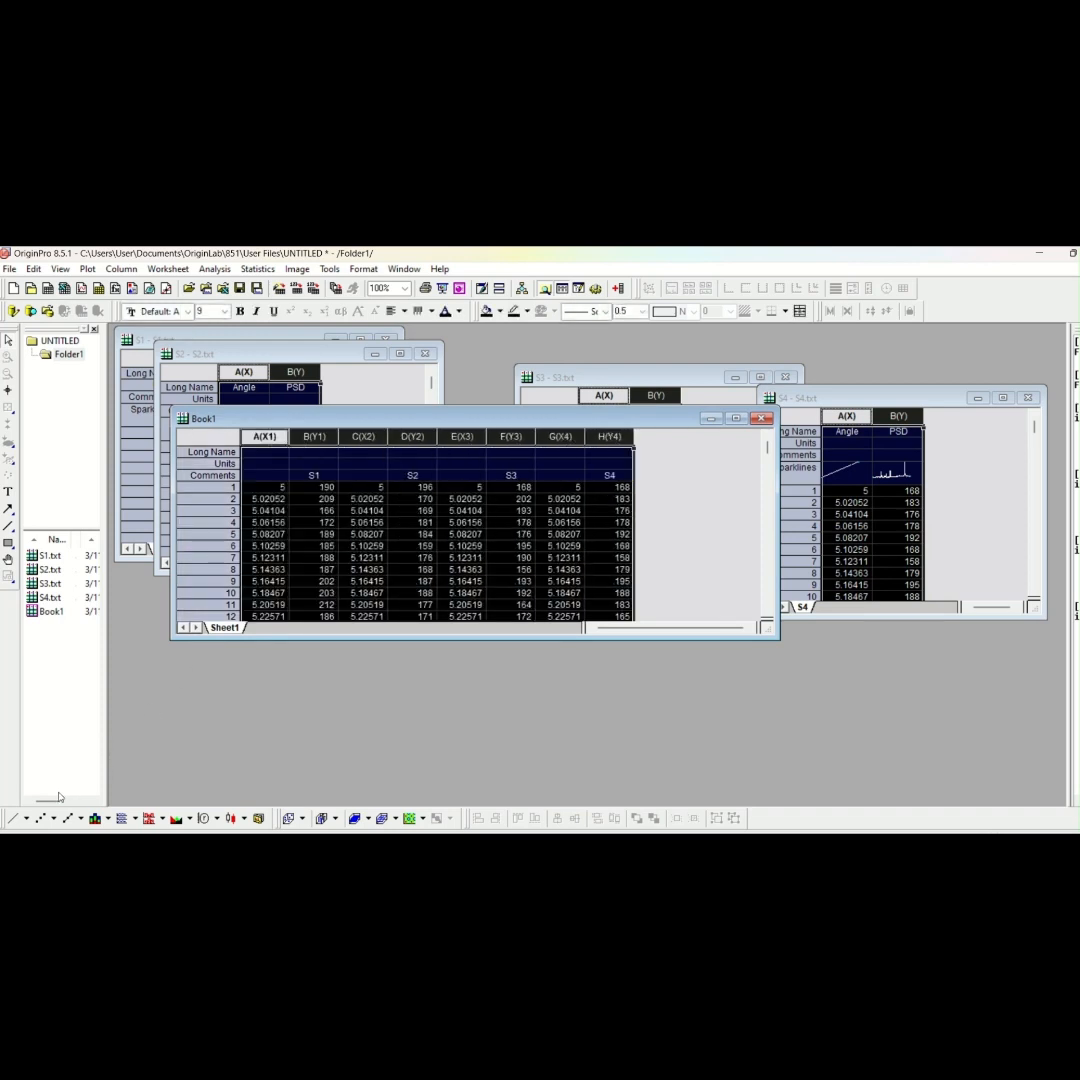
click(27, 818)
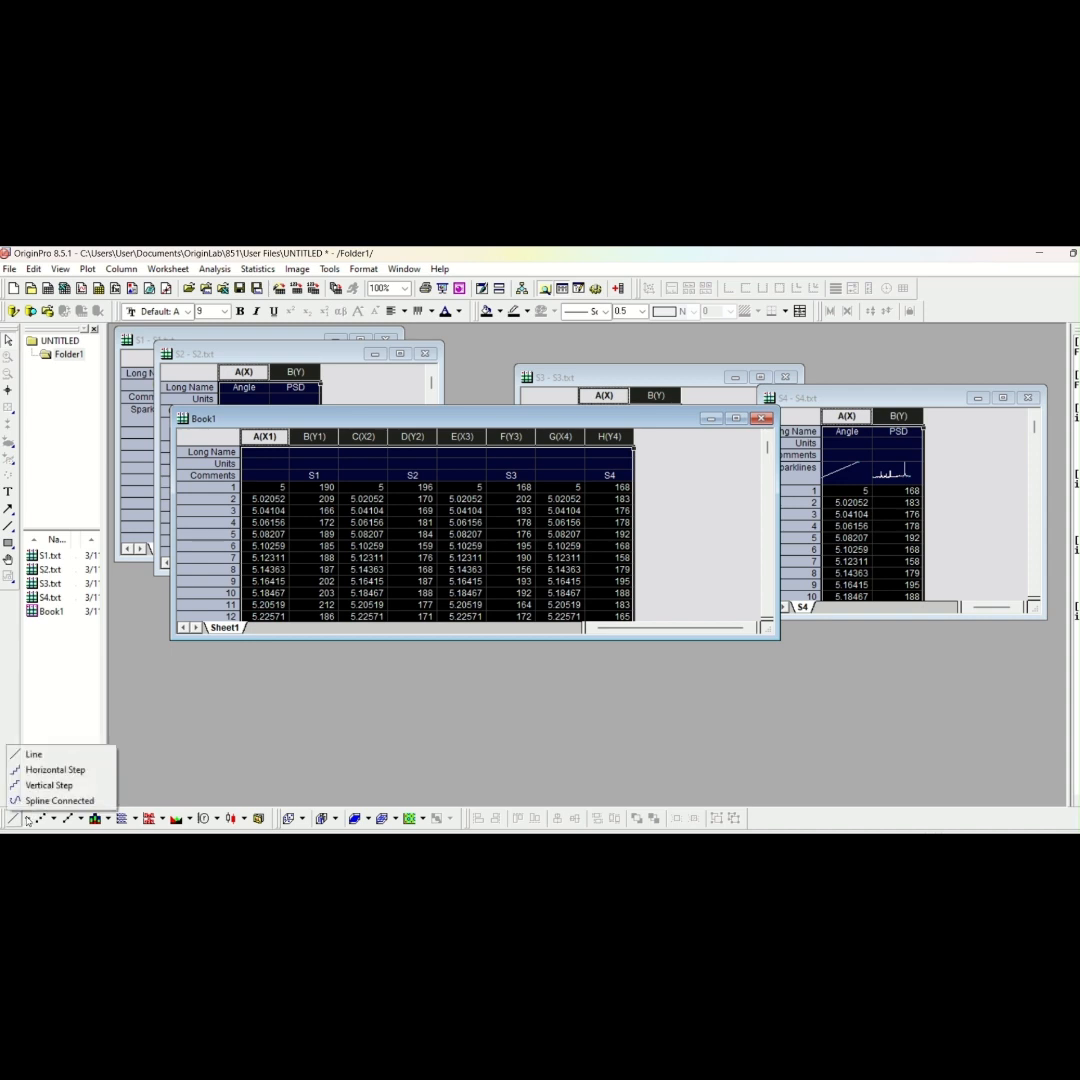
click(46, 760)
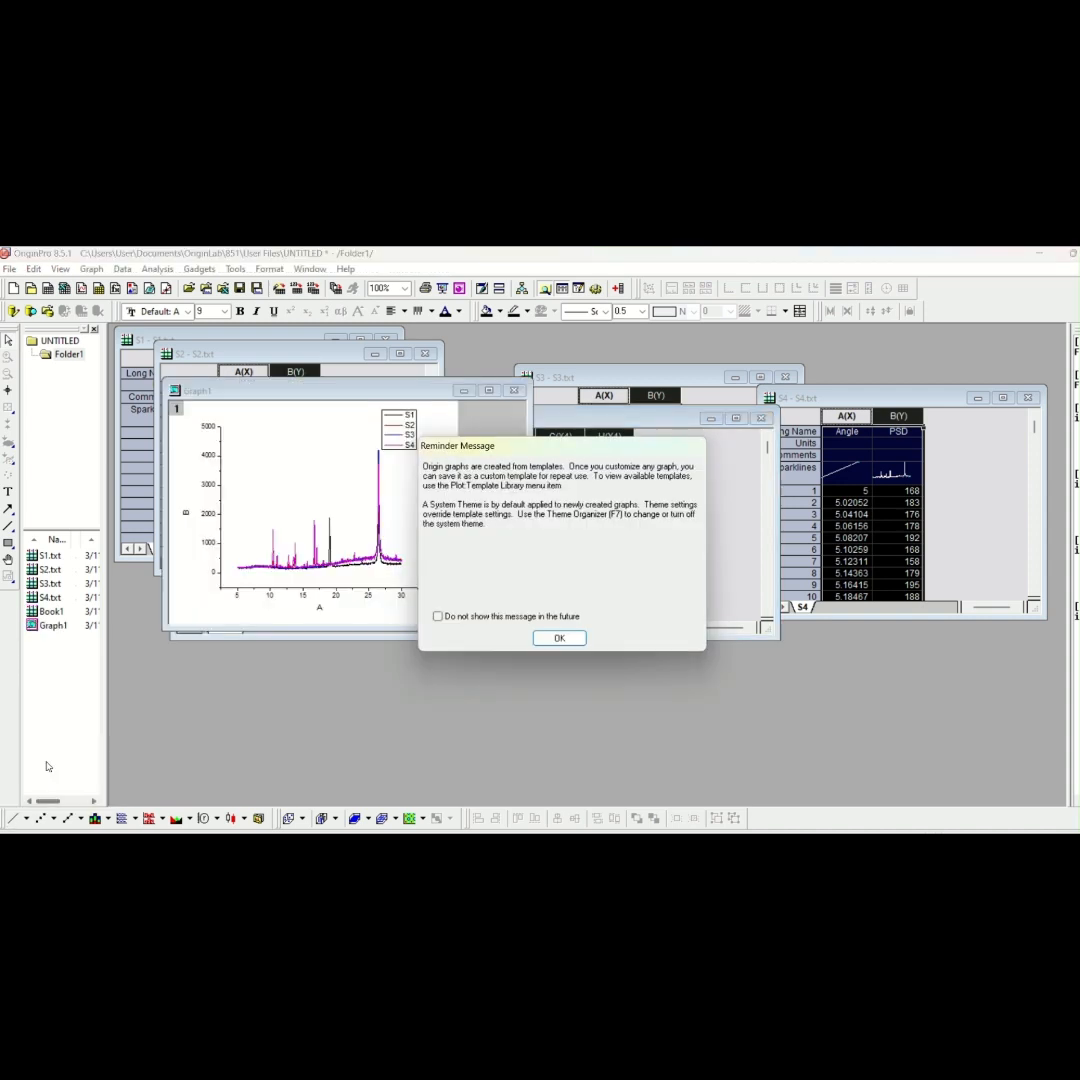
click(559, 638)
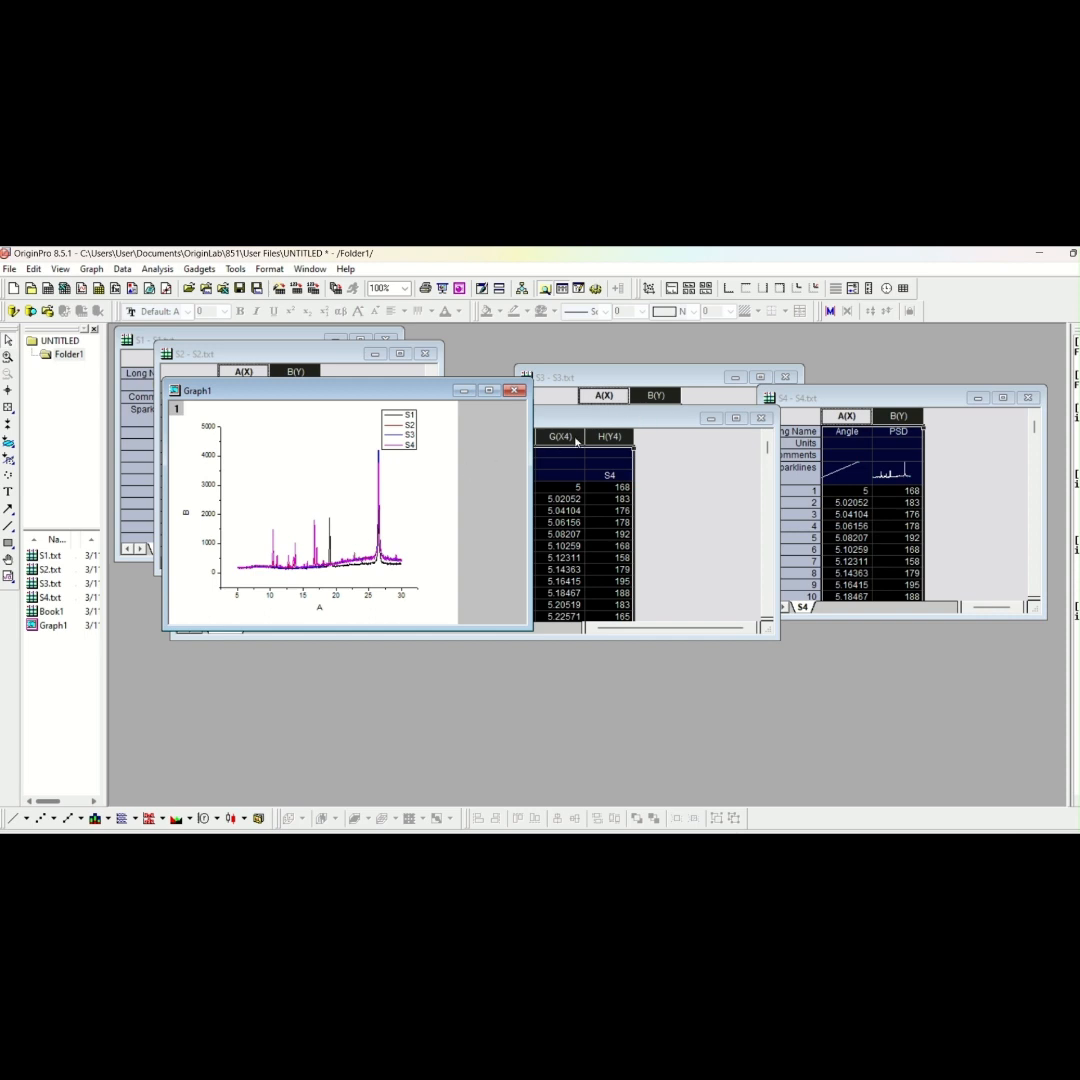
Bring Book1 back over the graph and offset column D (S2) with the column formula Col(D)+100
click(644, 422)
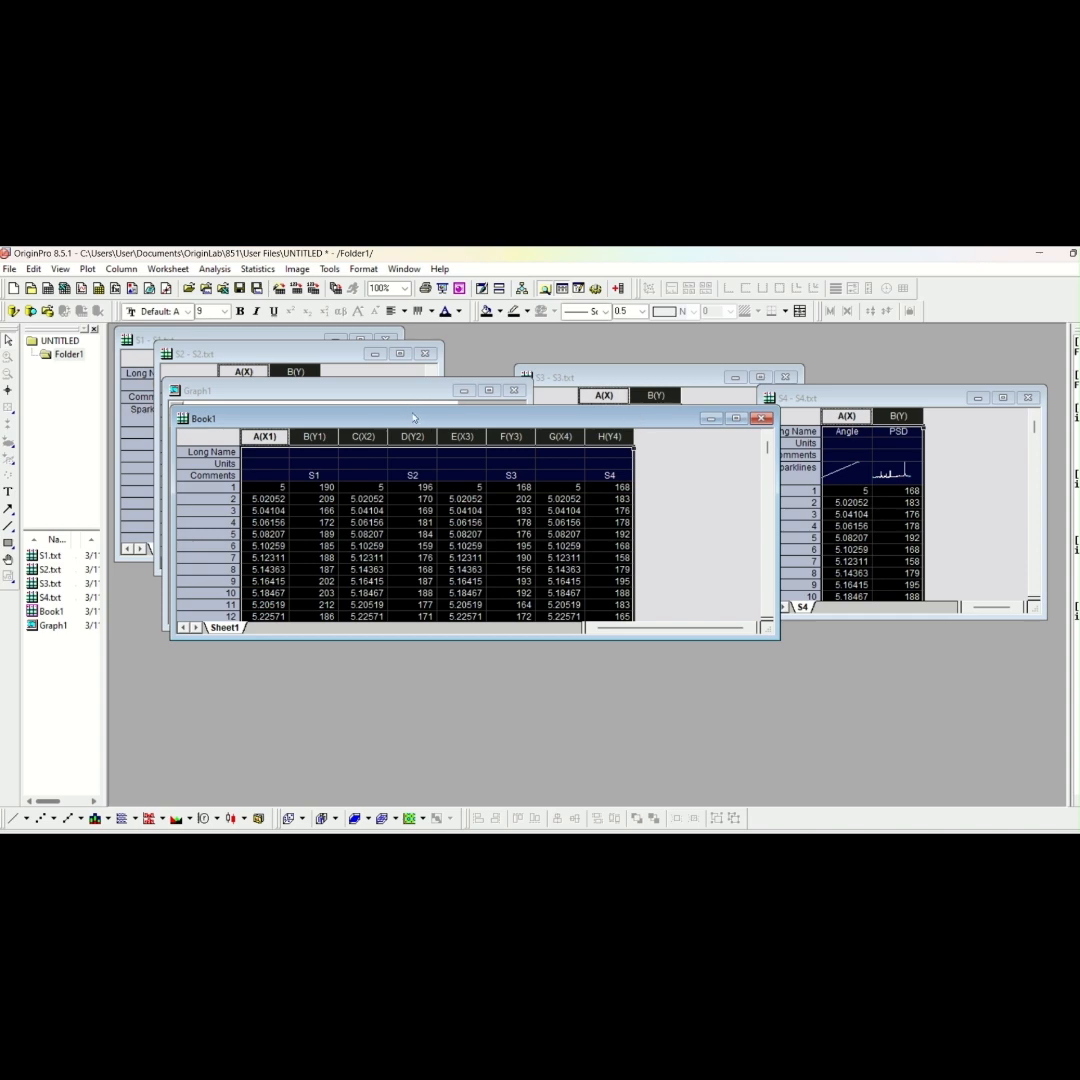
drag(413, 418, 400, 389)
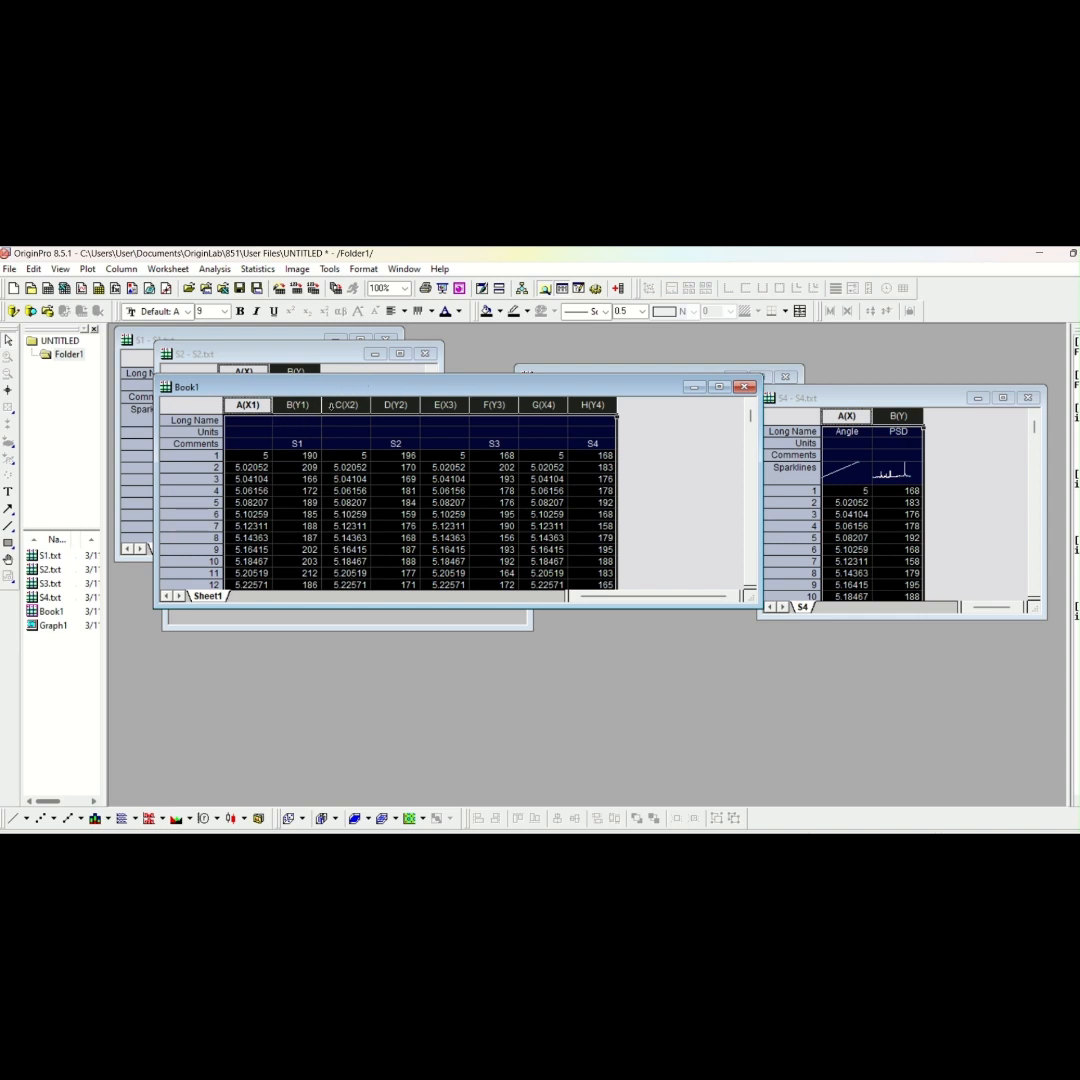
click(393, 405)
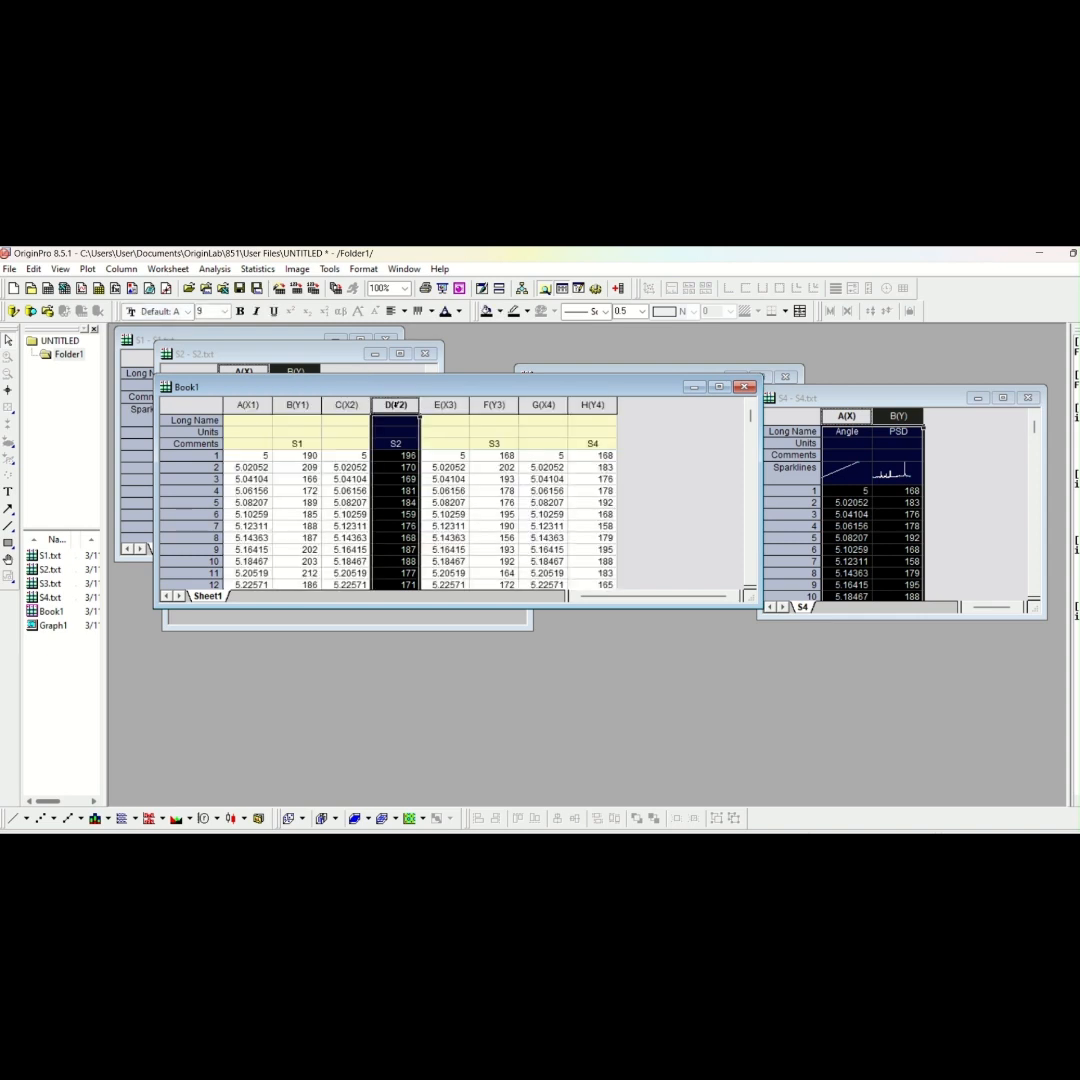
right_click(395, 405)
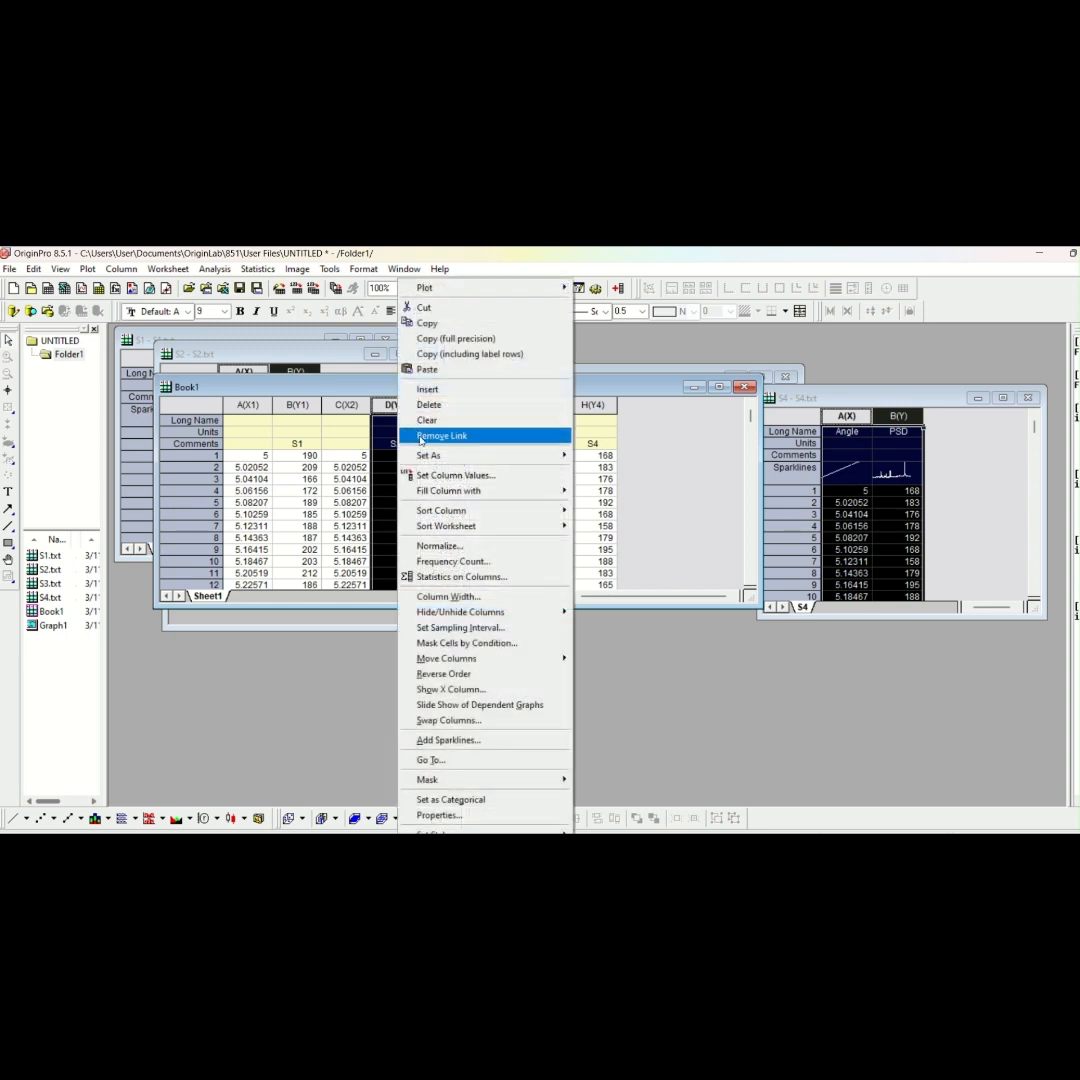
click(434, 477)
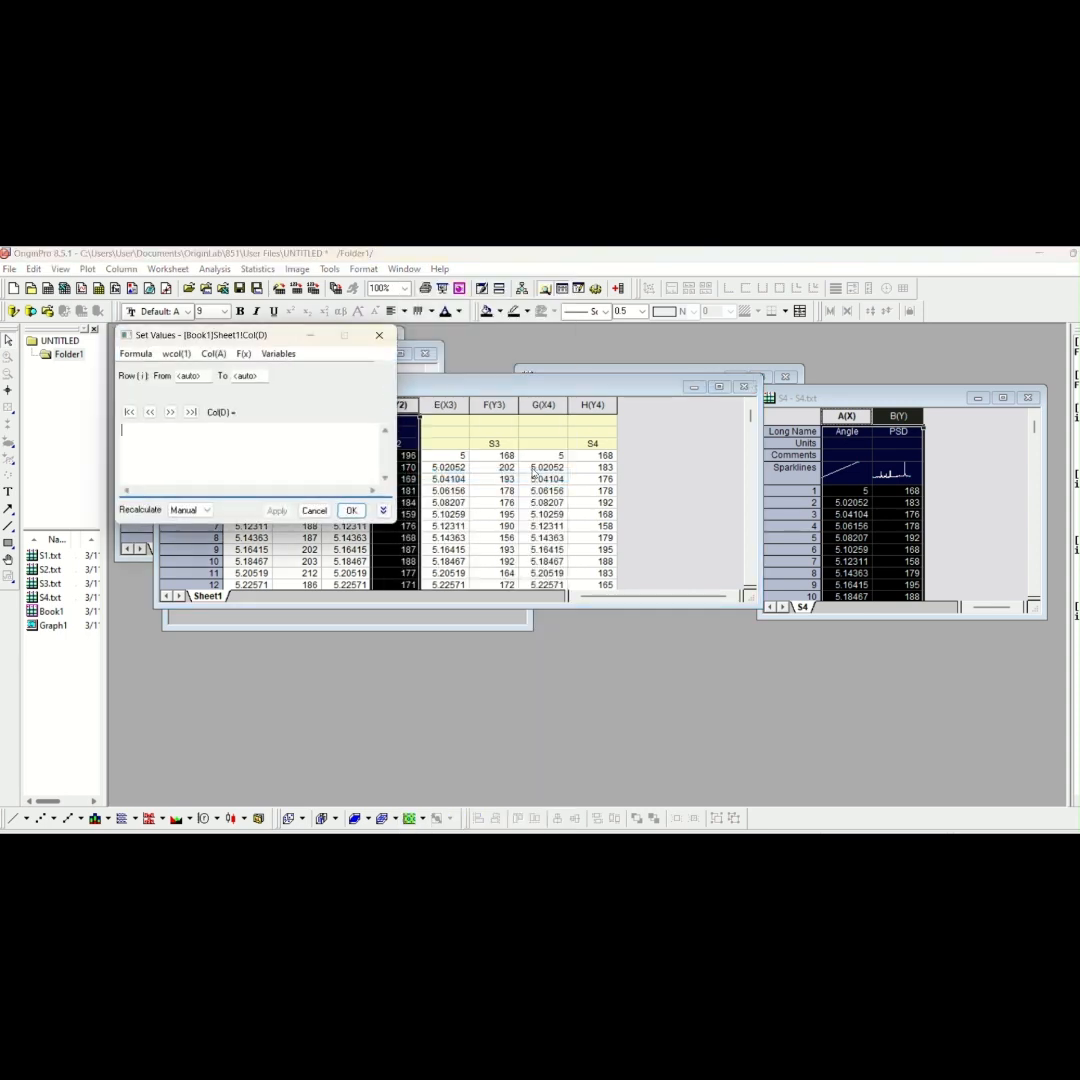
click(212, 354)
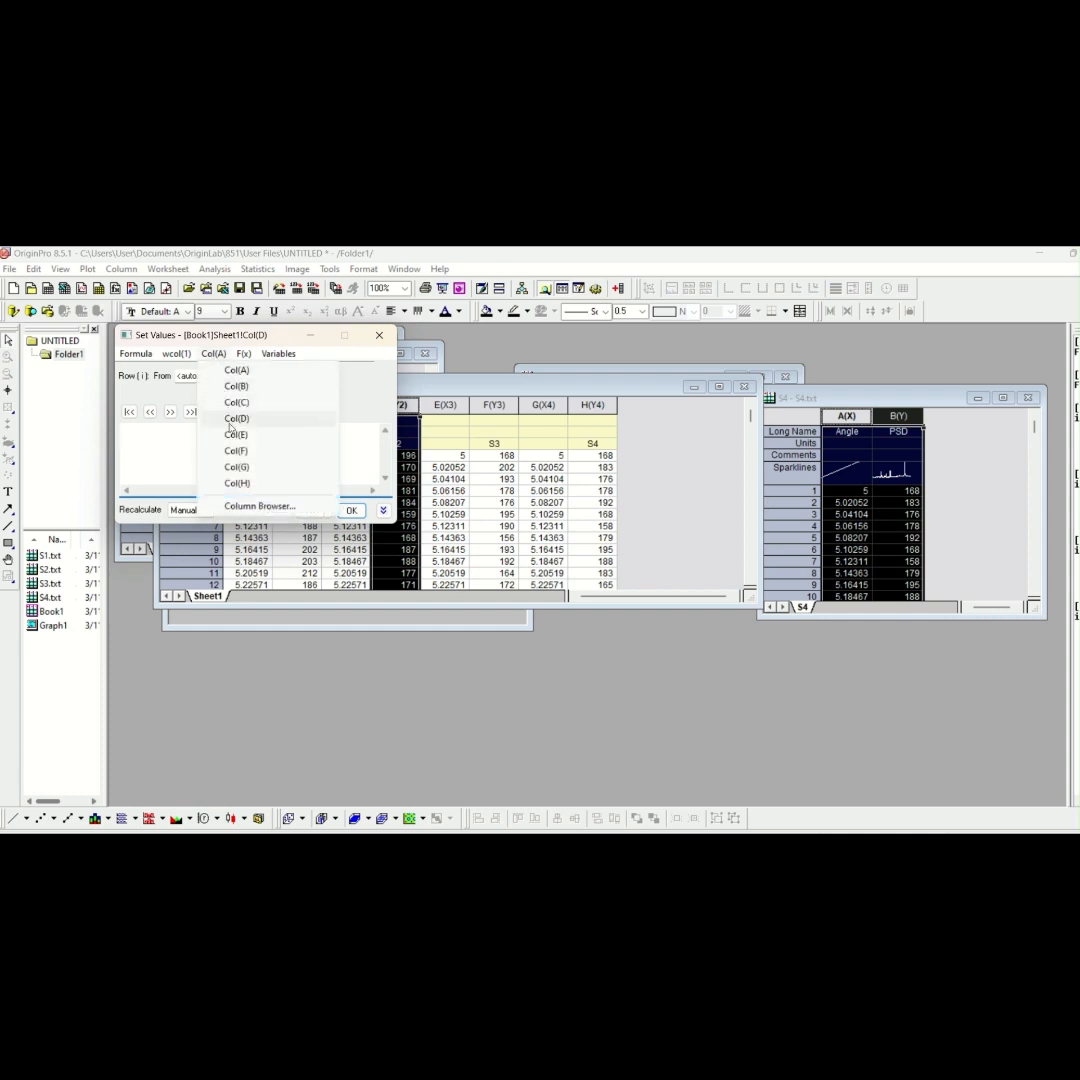
click(231, 425)
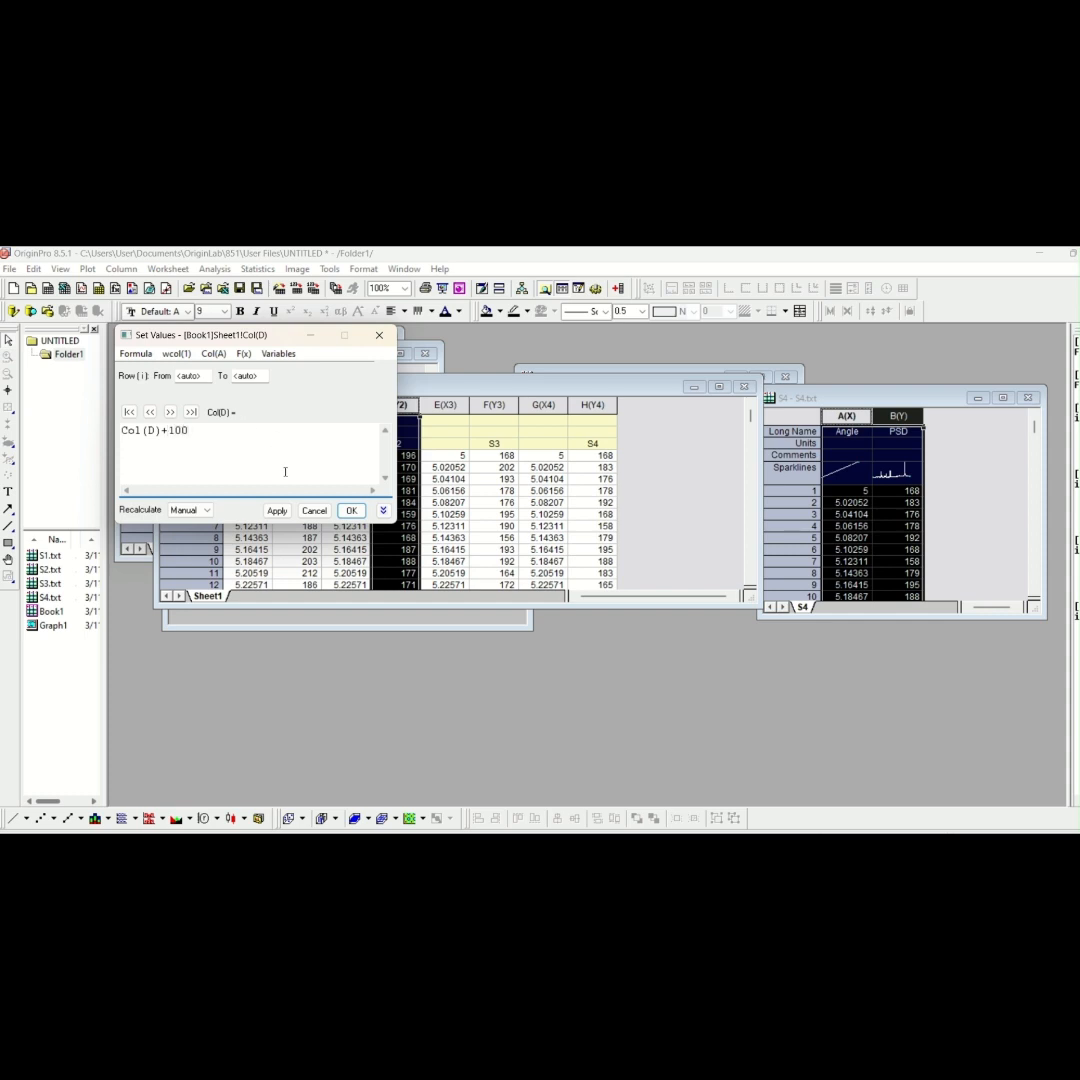
click(349, 511)
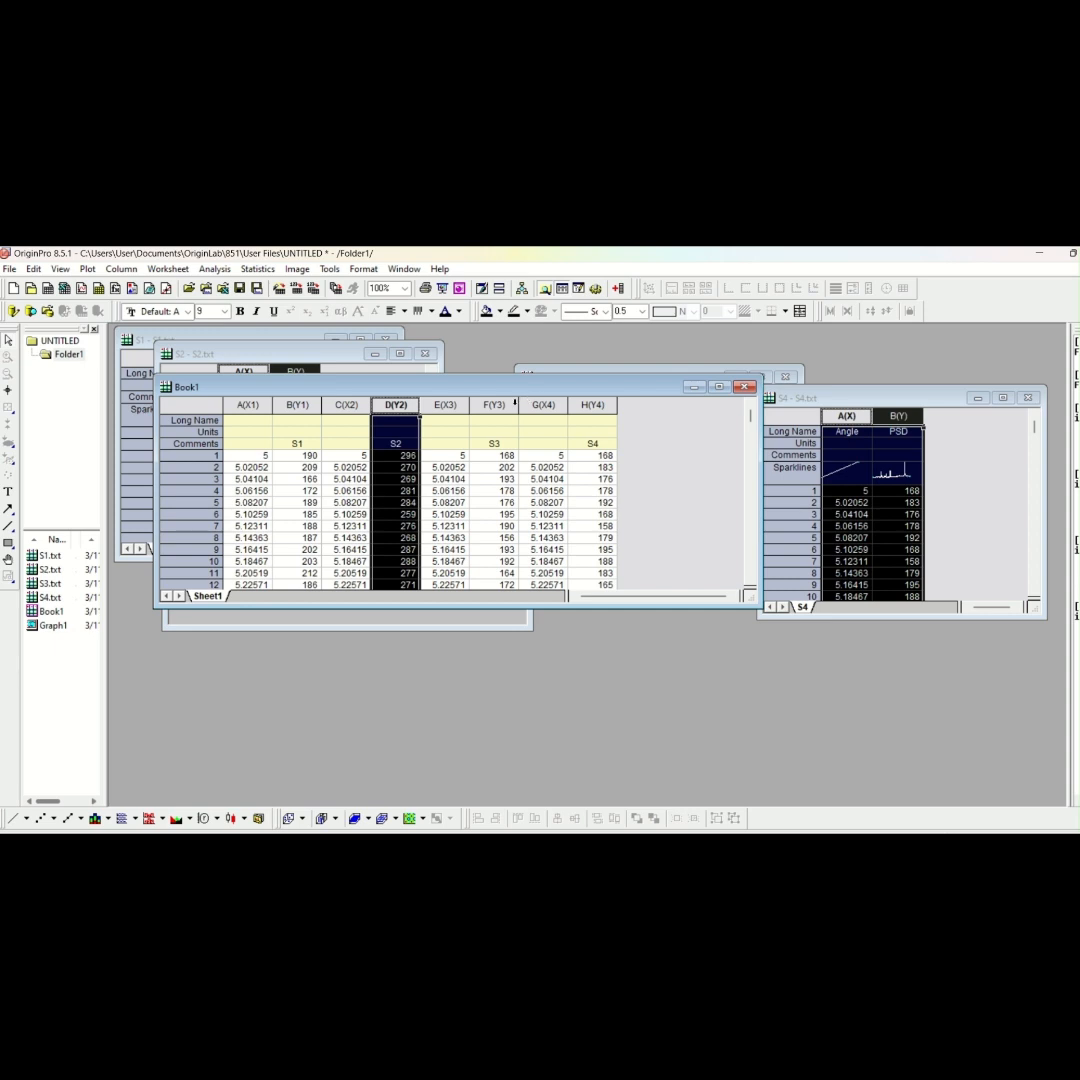
Offset column F (S3) of Book1 with the column formula Col(F)+200
right_click(495, 405)
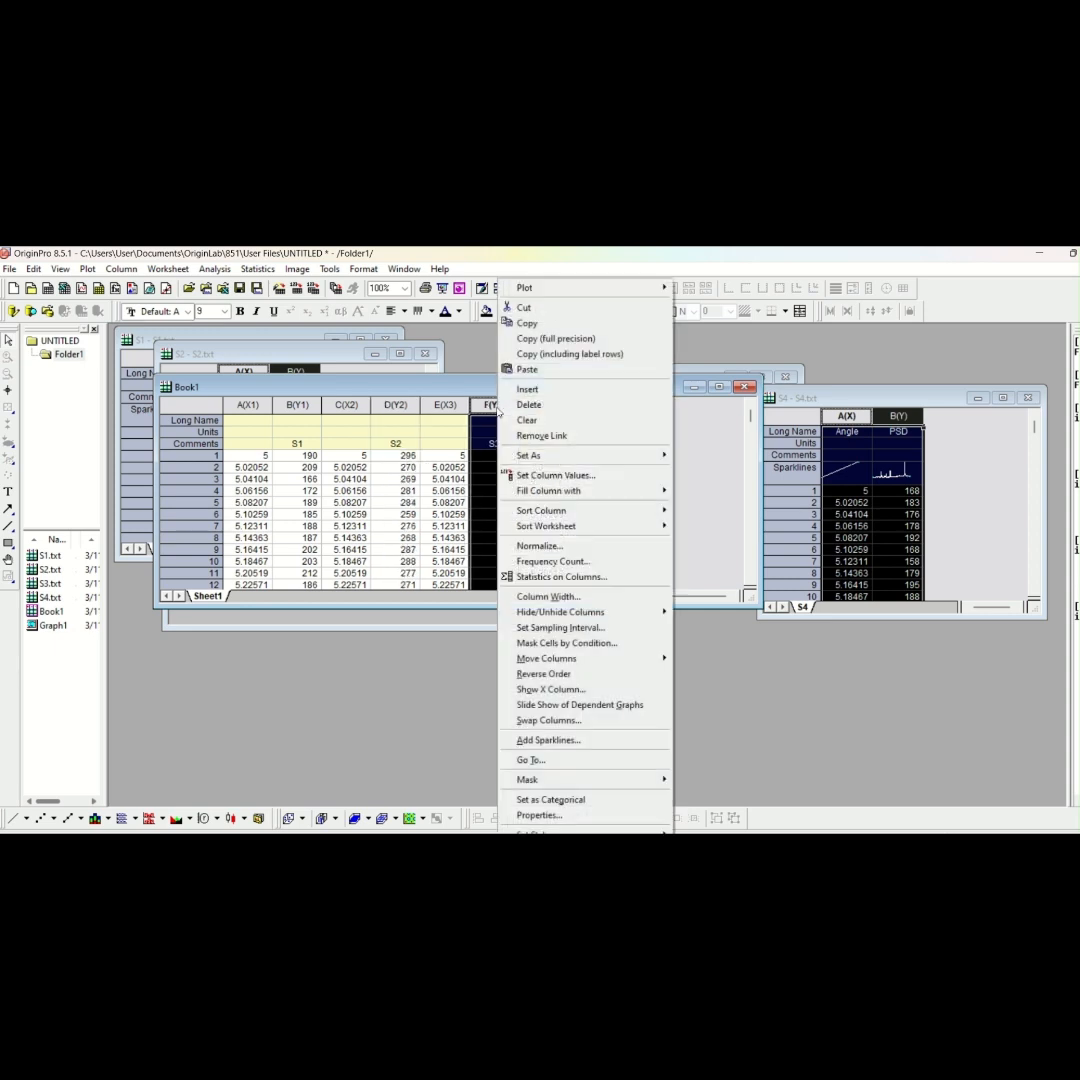
click(545, 474)
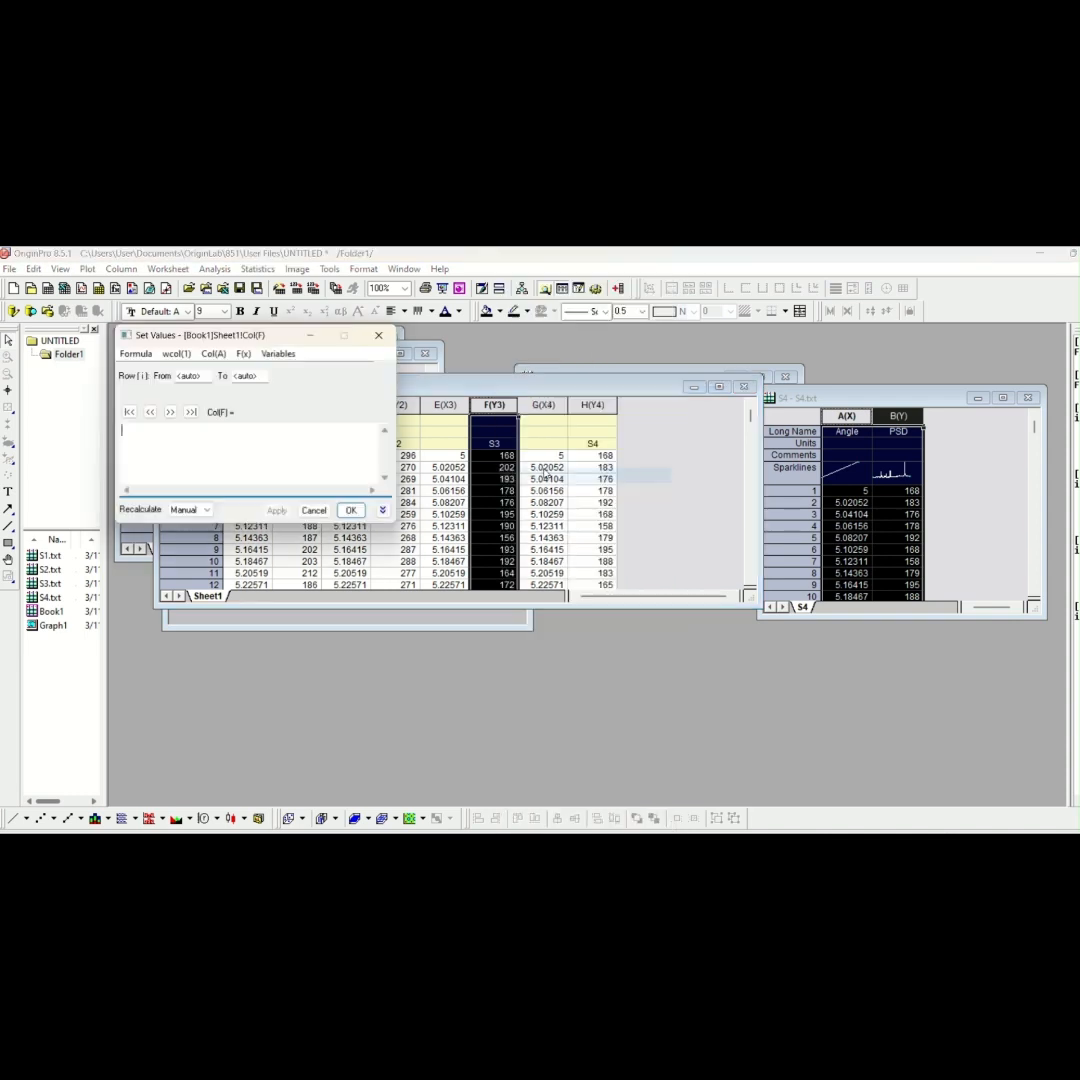
click(215, 354)
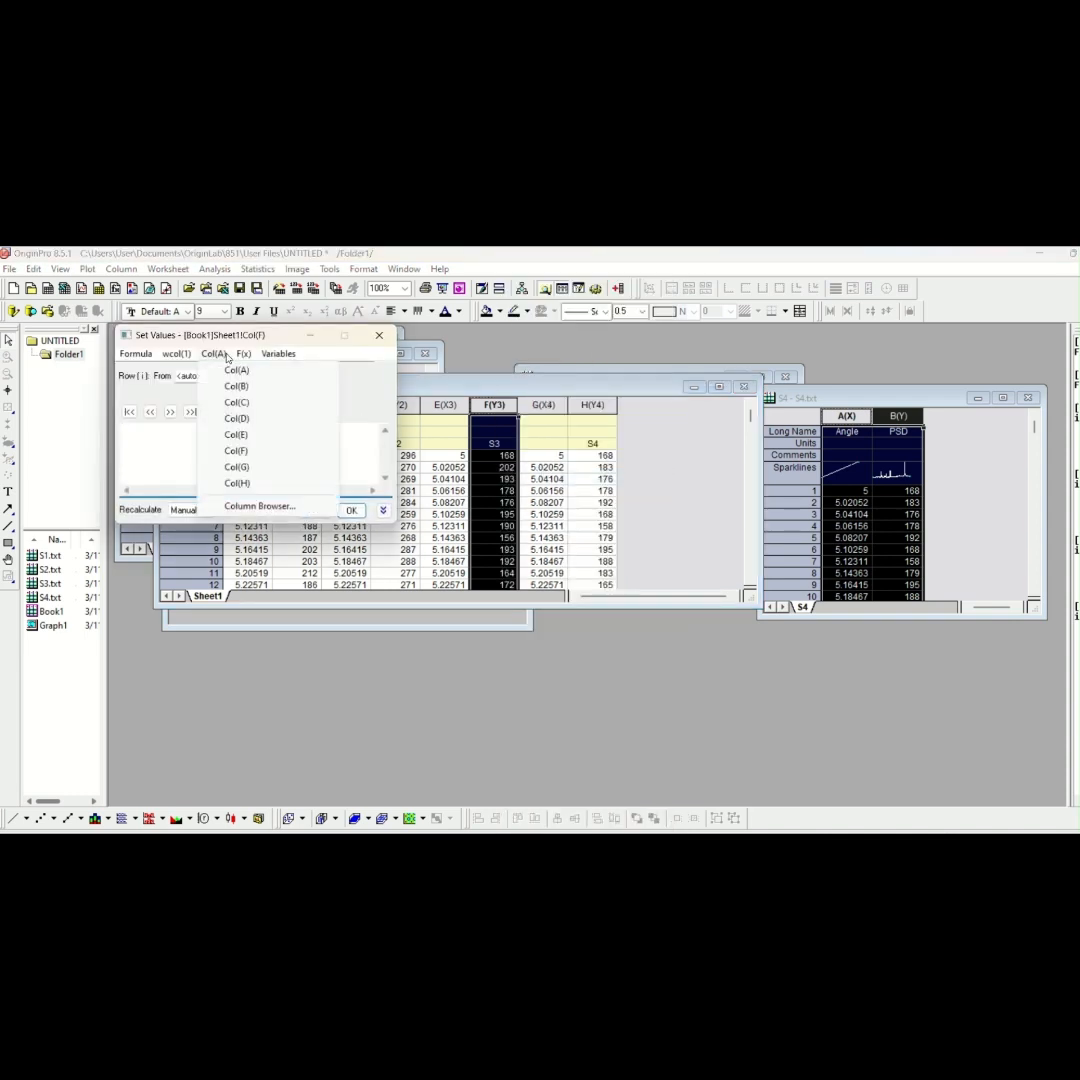
click(243, 354)
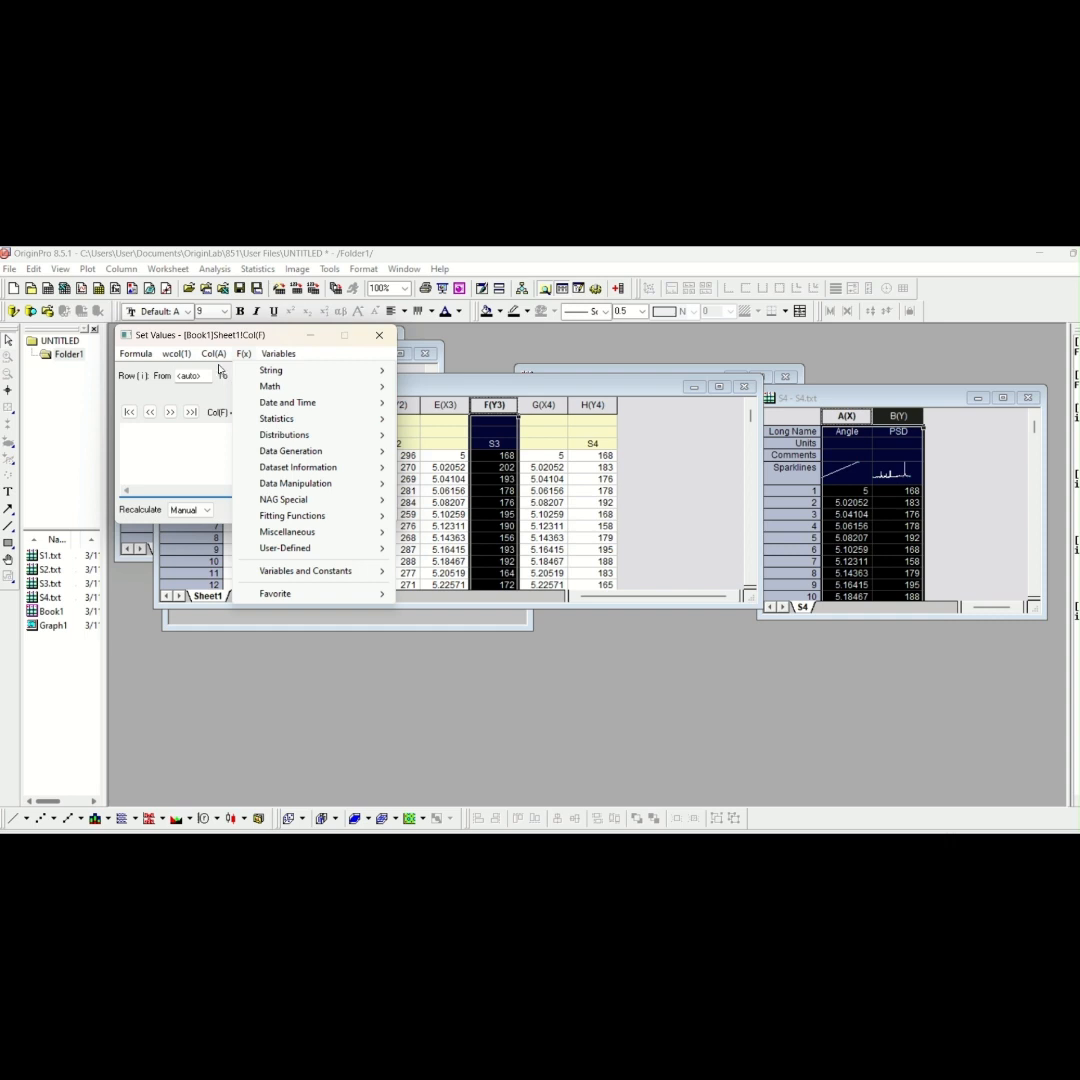
click(213, 354)
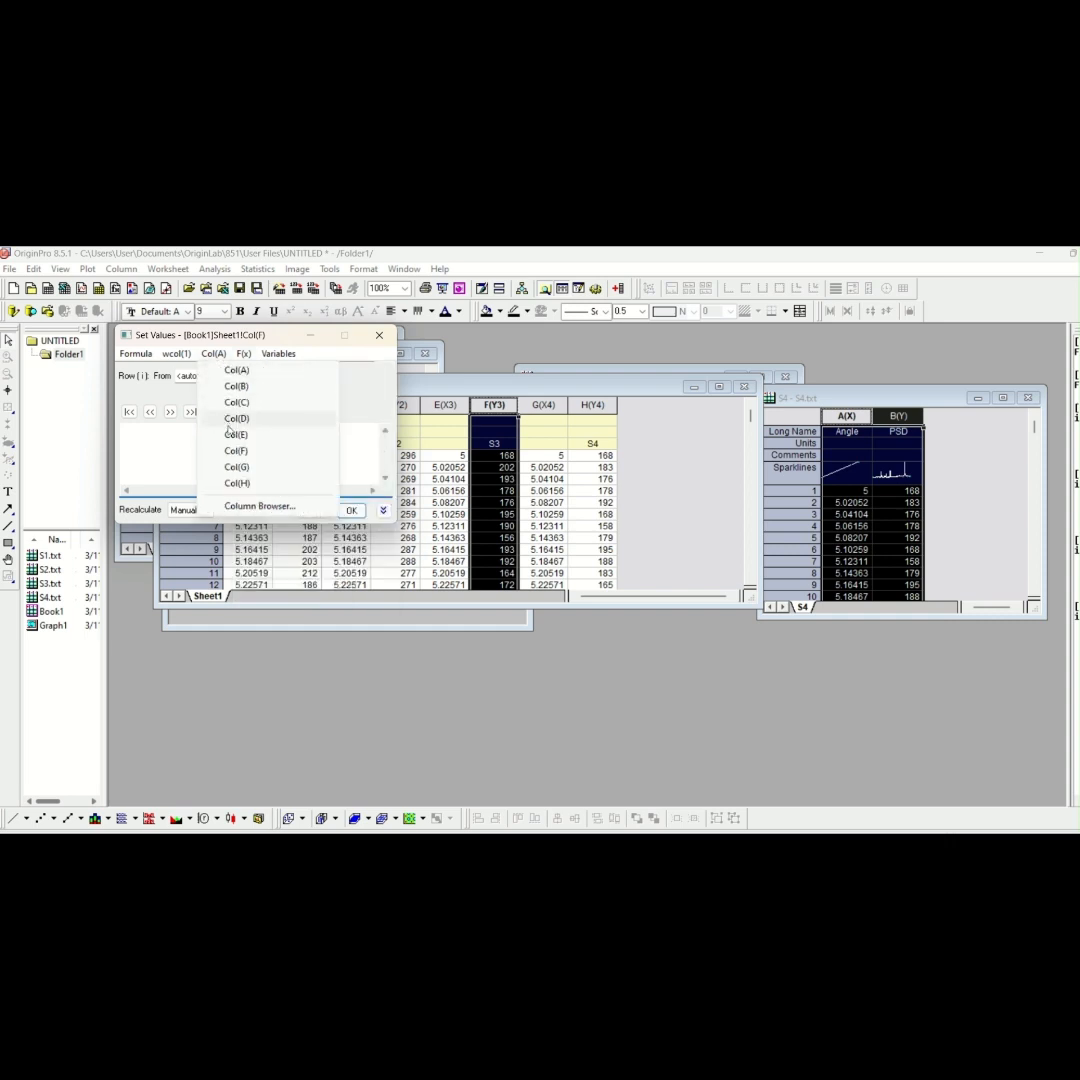
click(234, 451)
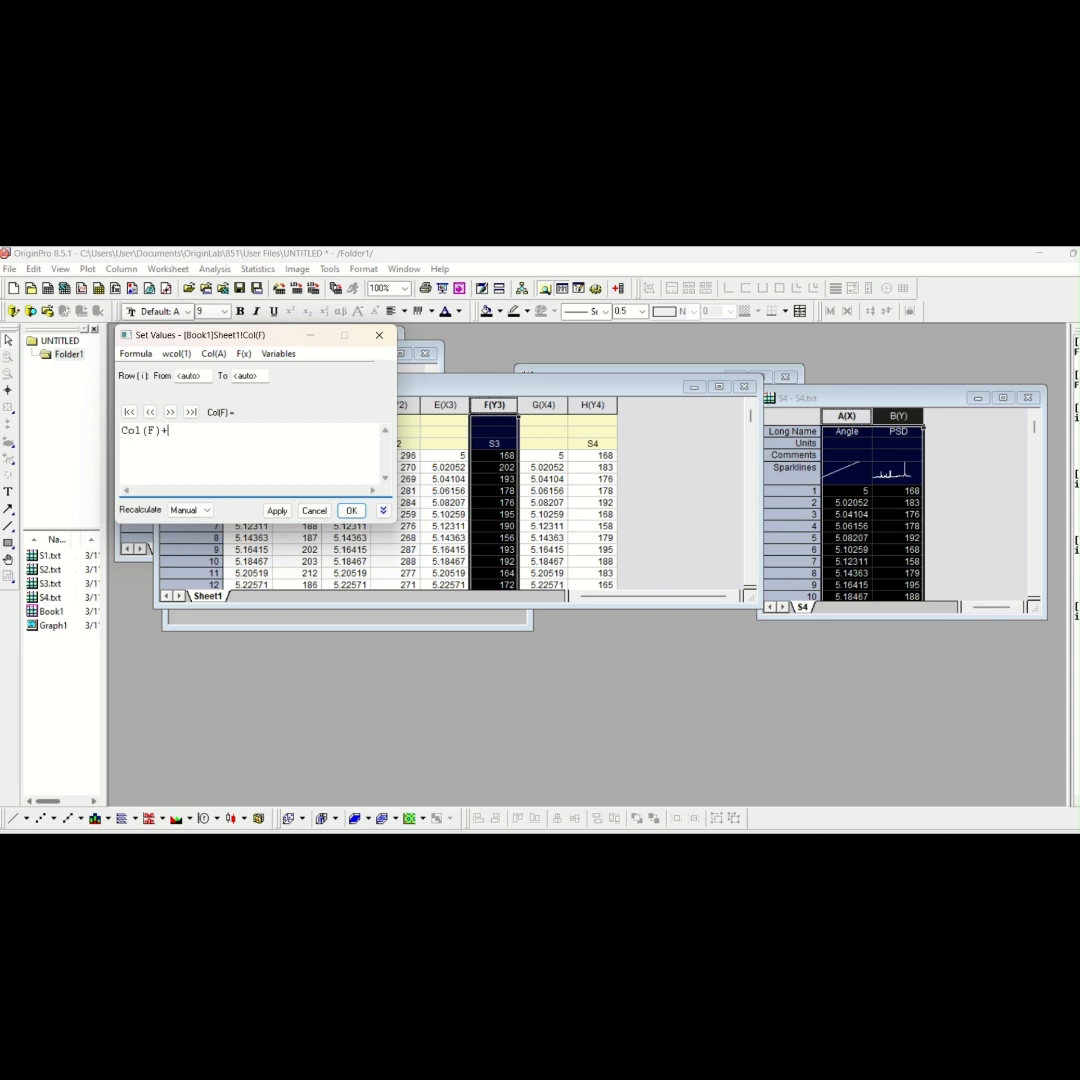
text(+200)
click(351, 510)
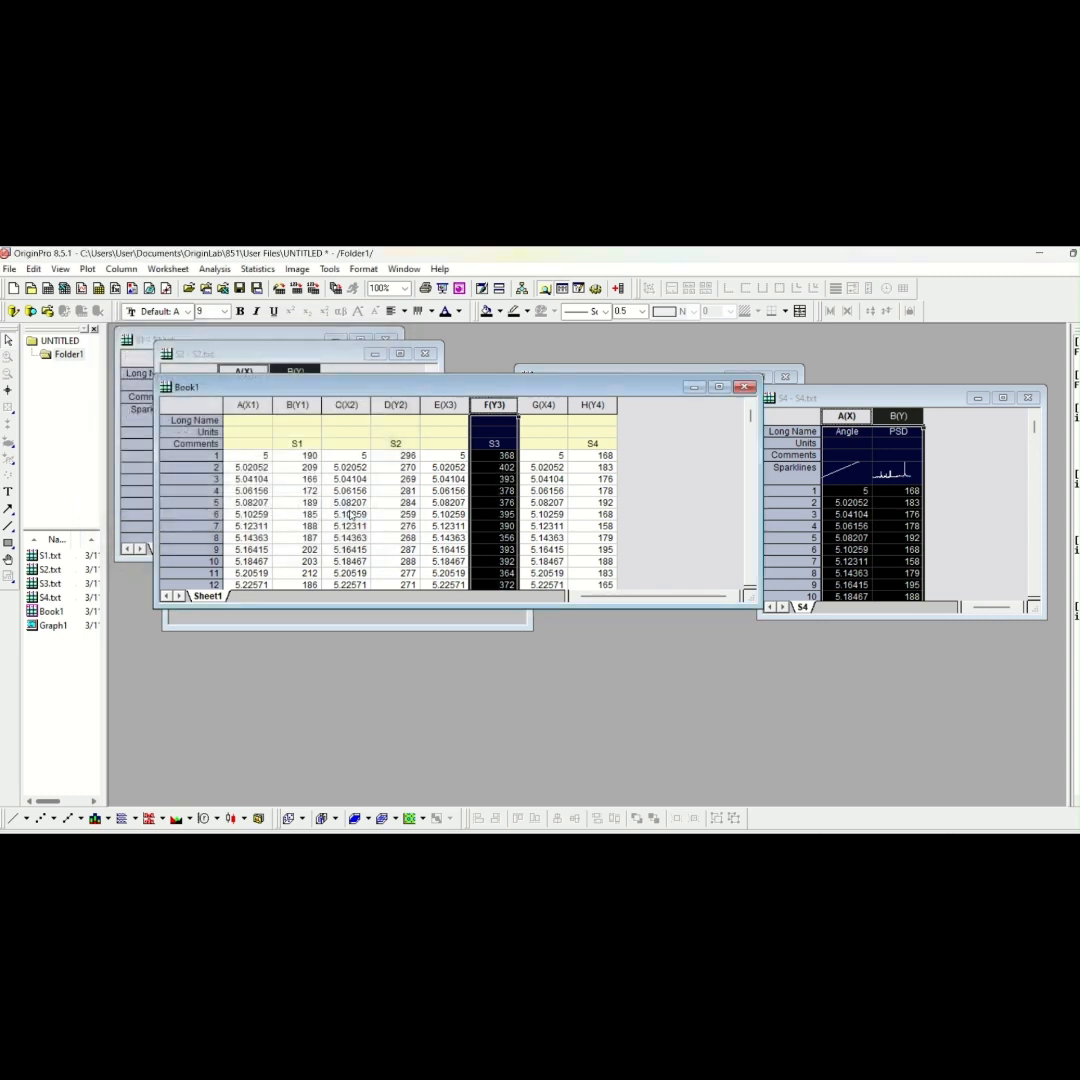
Offset column H (S4) of Book1 with the column formula Col(H)+300
click(595, 406)
right_click(598, 408)
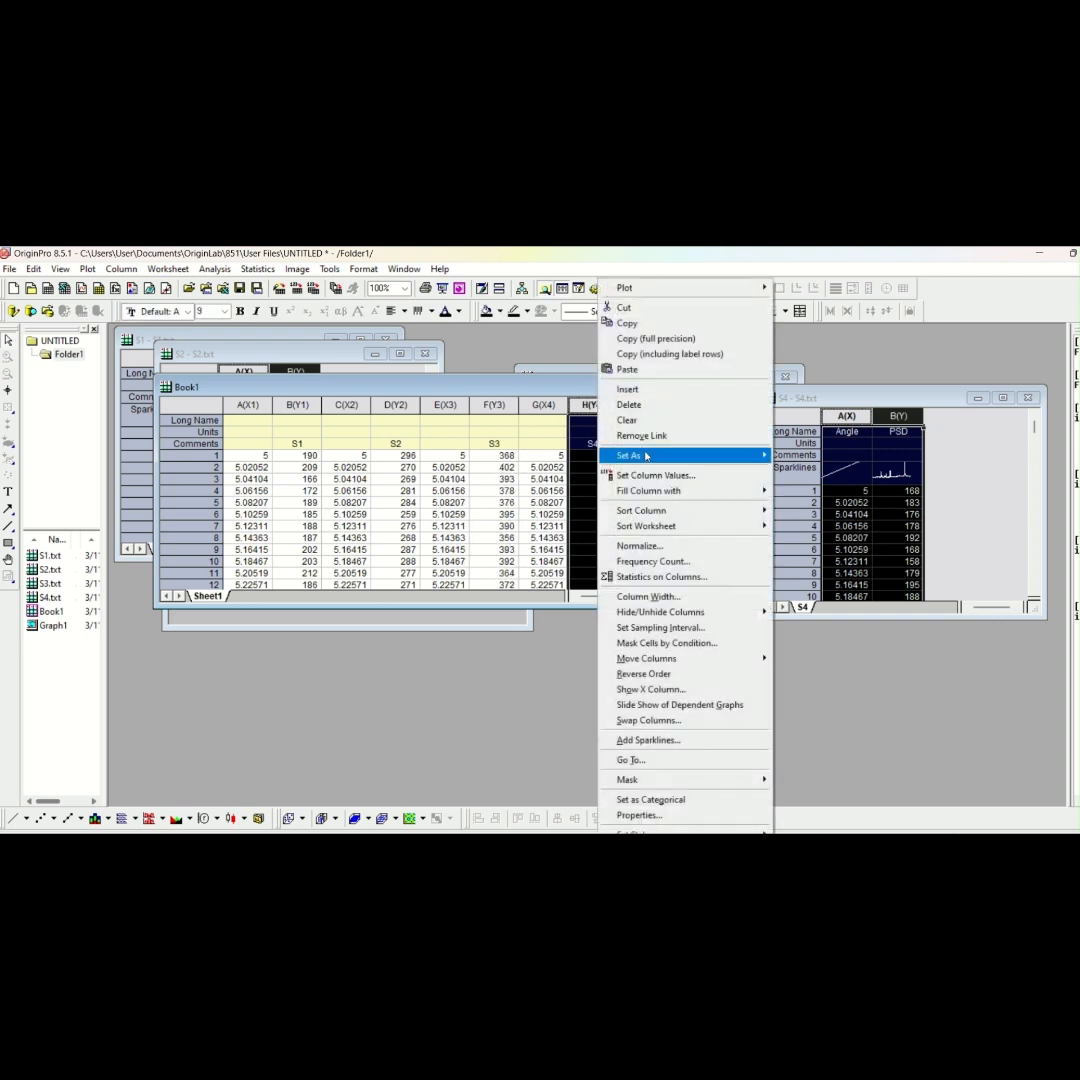
click(656, 480)
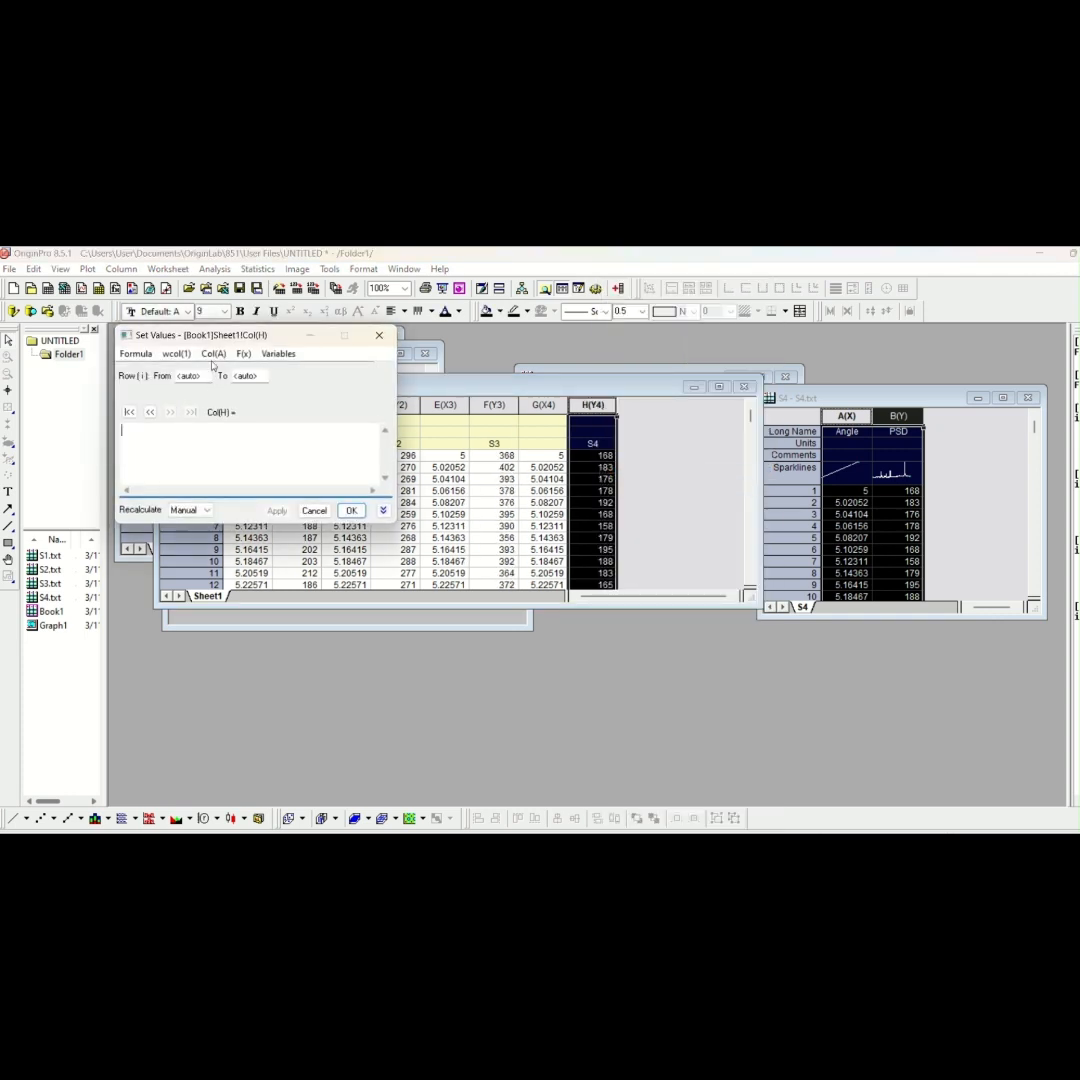
click(213, 354)
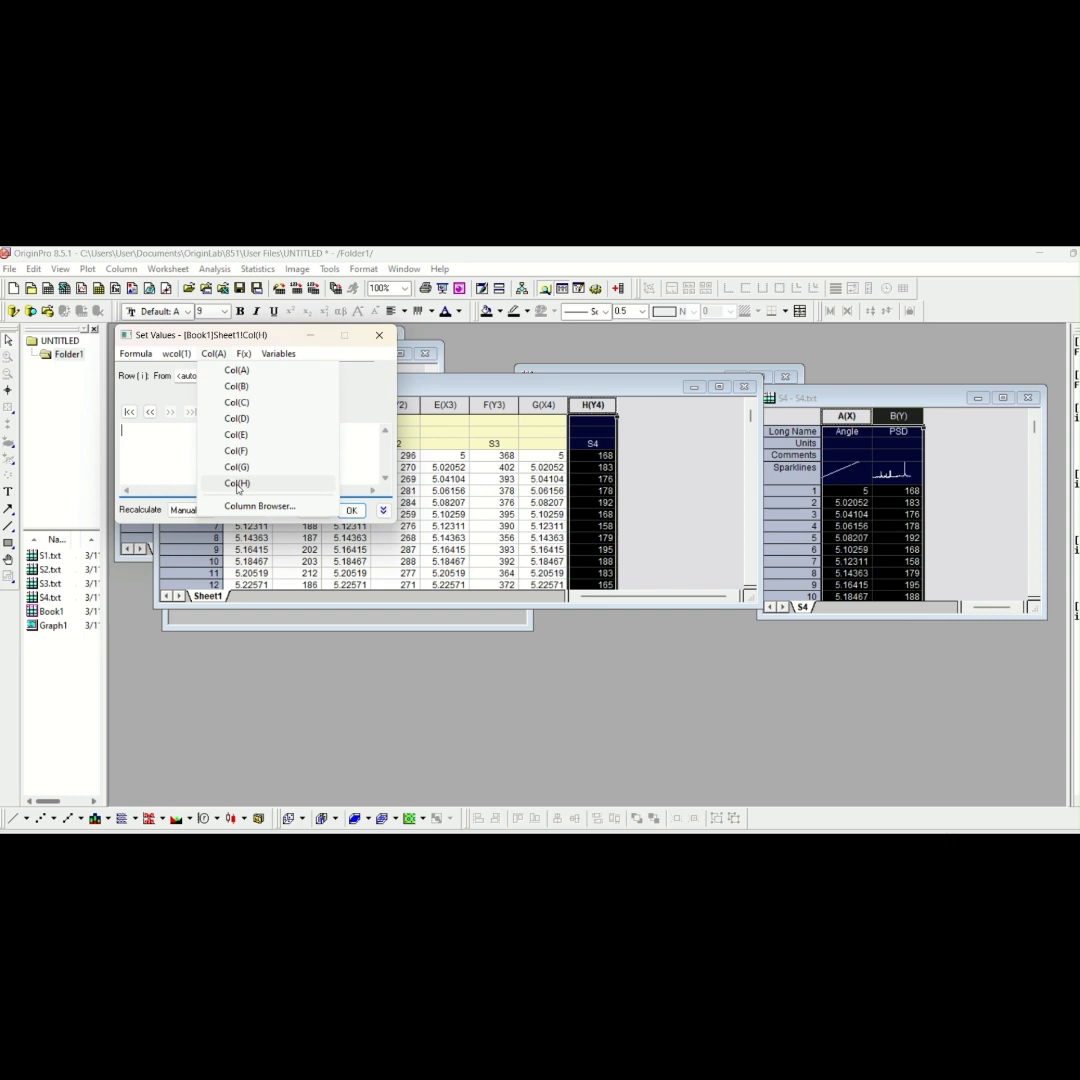
click(237, 483)
text(+300)
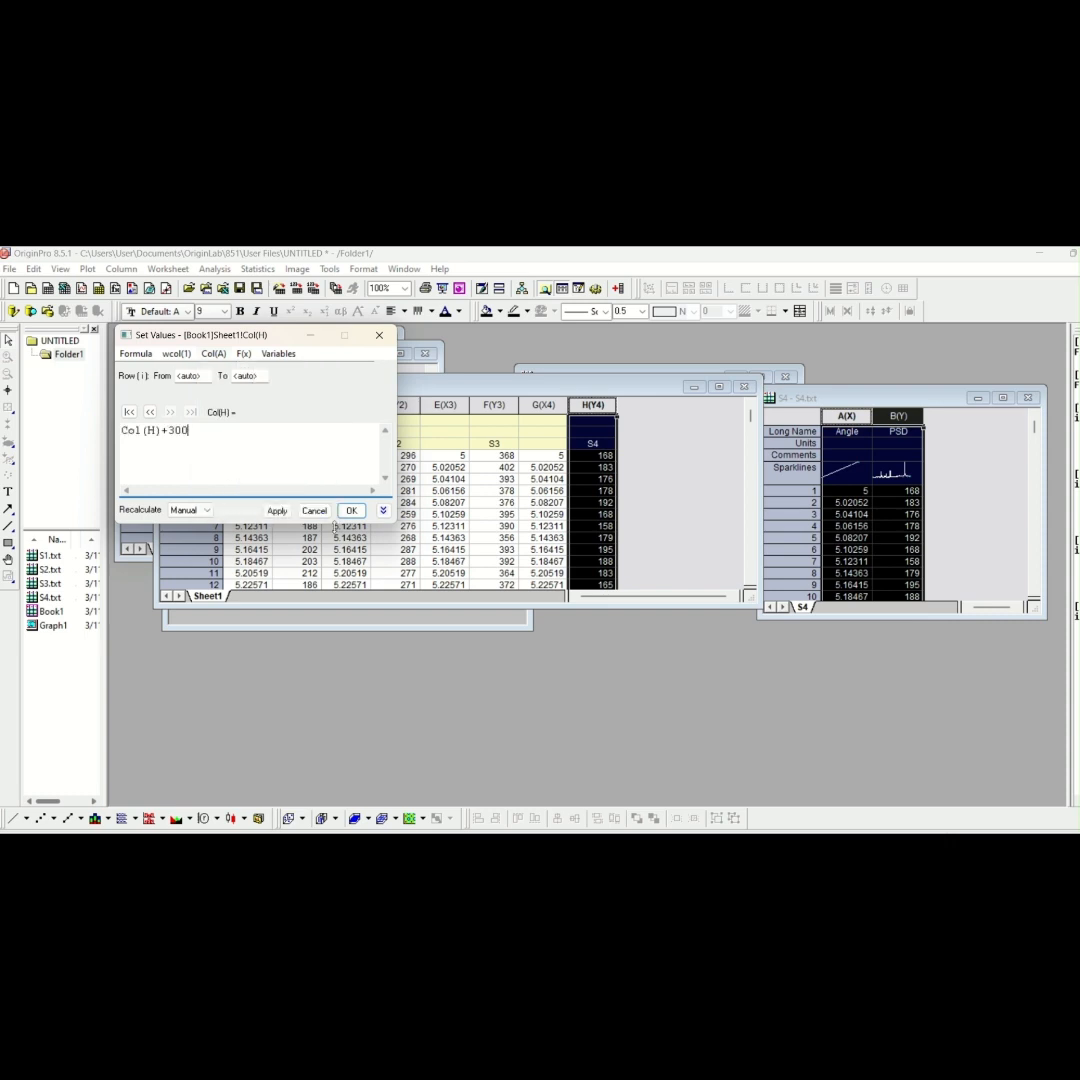
click(351, 510)
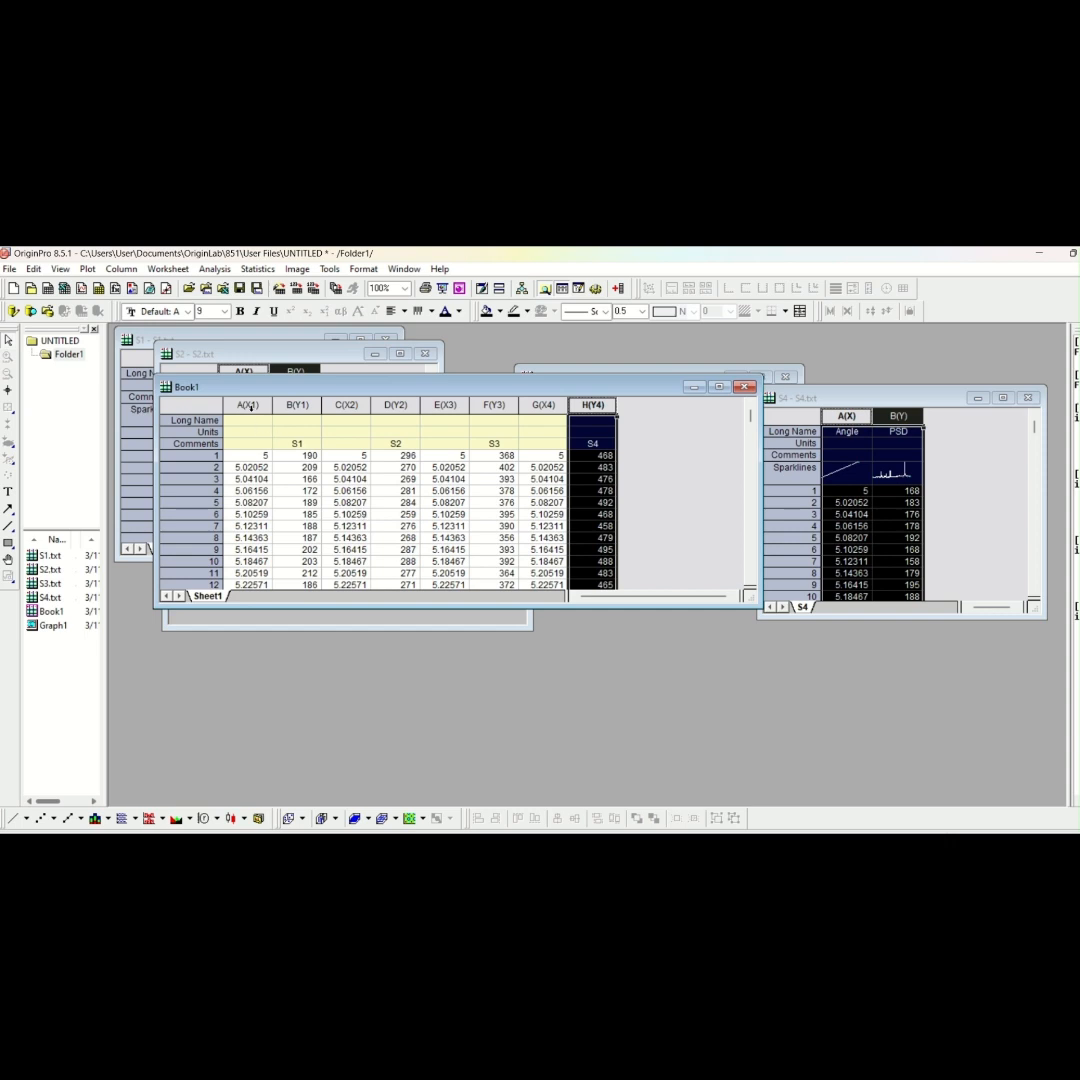
Plot the offset data in columns A to H of Book1 as a second line graph and dismiss the reminder
drag(250, 405, 358, 401)
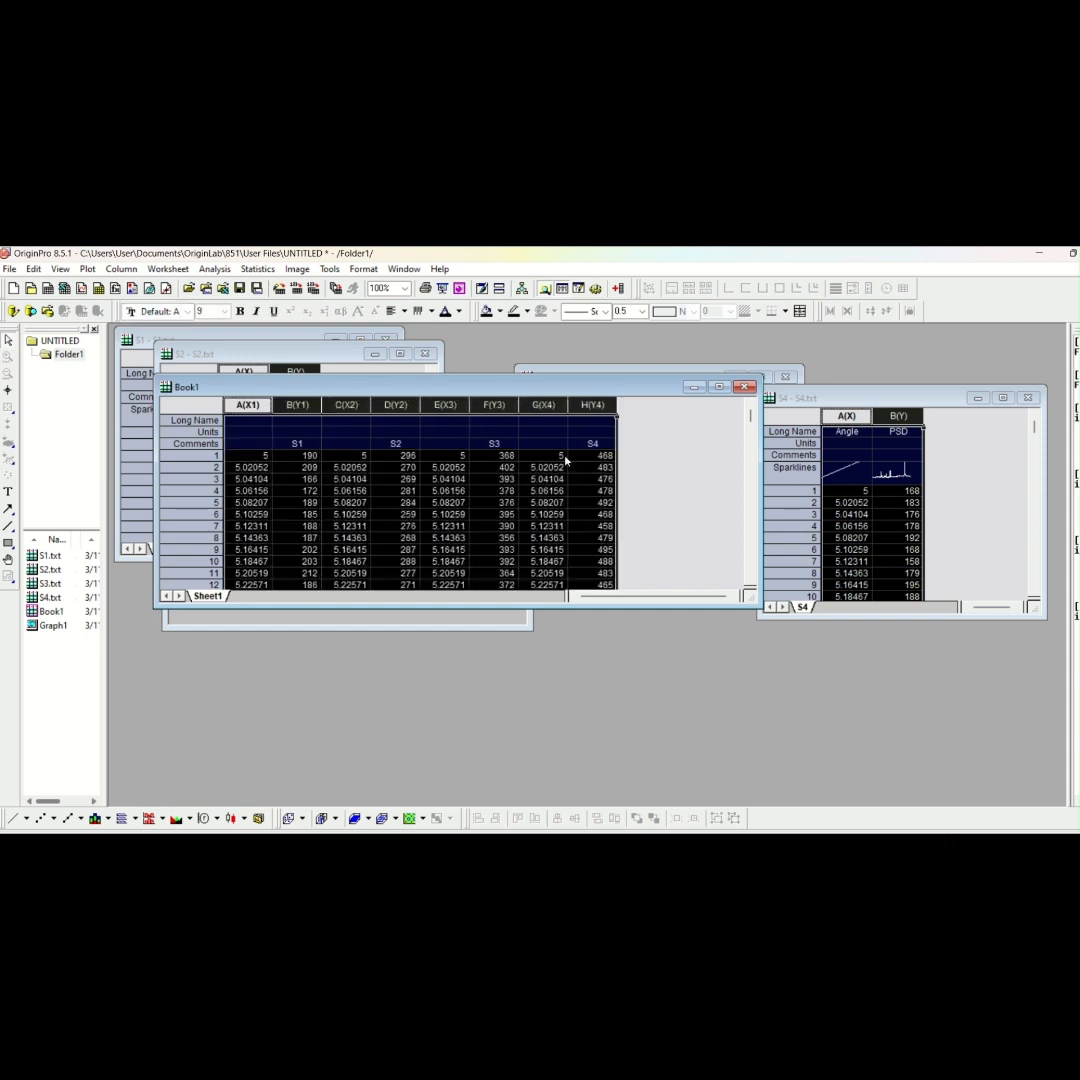
click(26, 818)
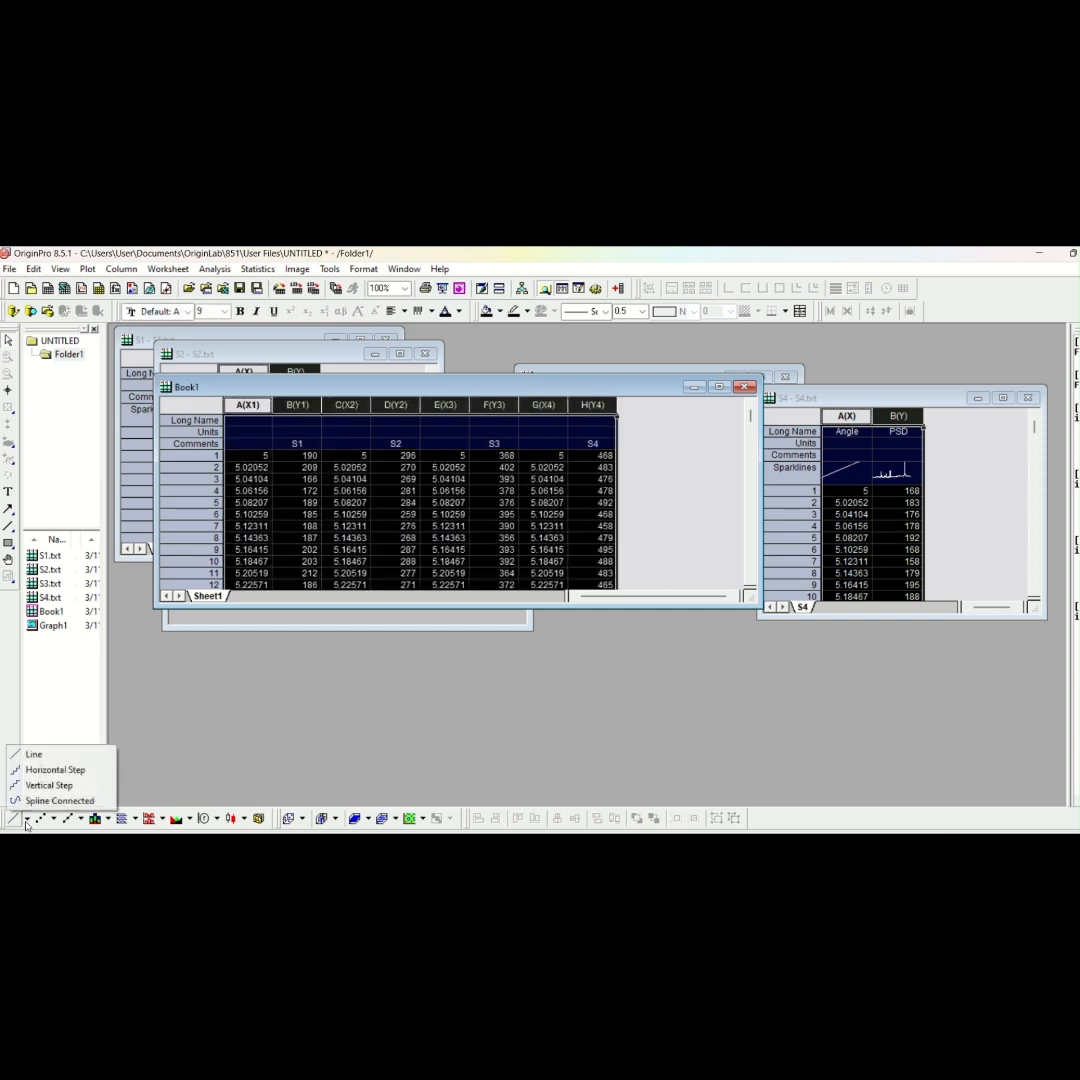
click(30, 755)
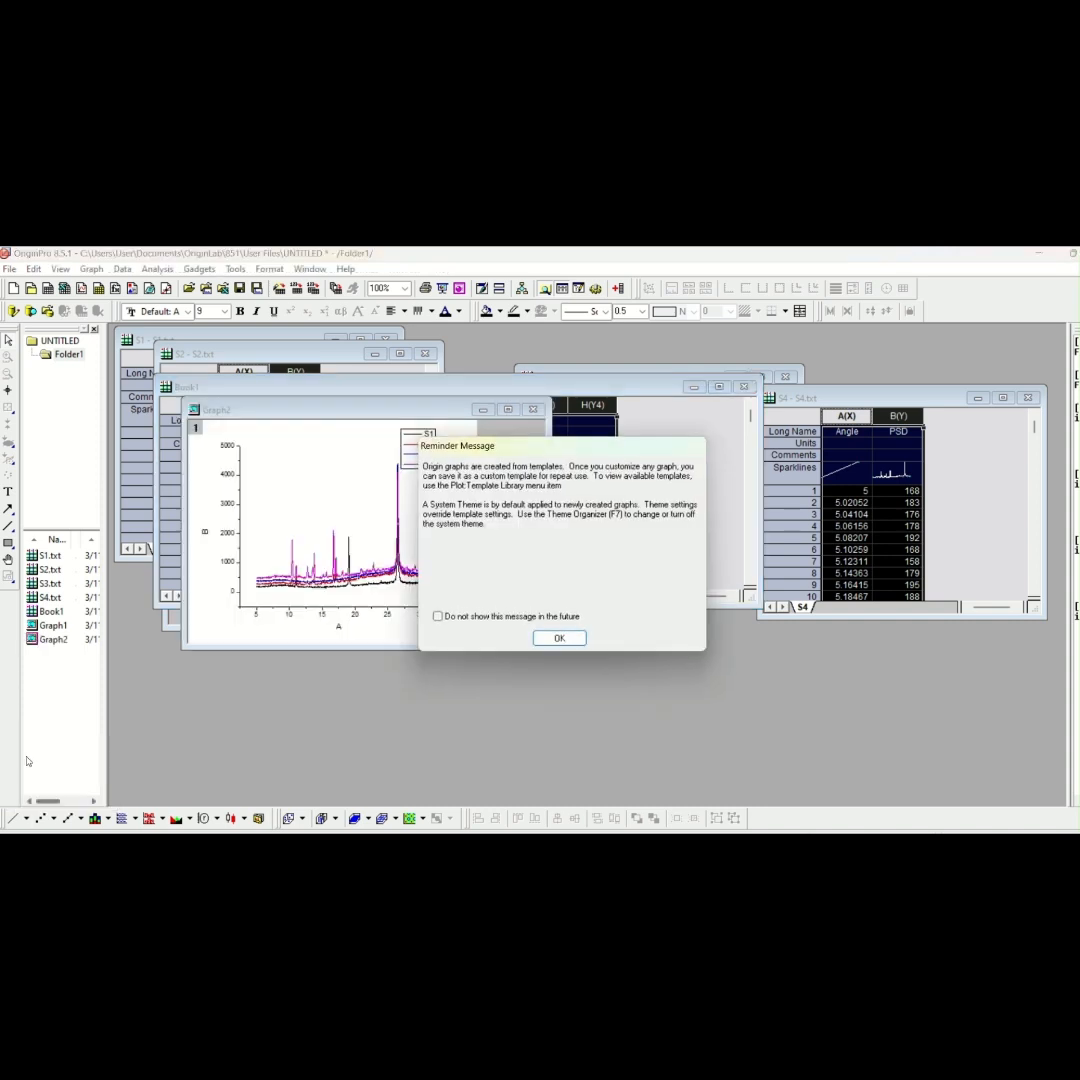
click(560, 638)
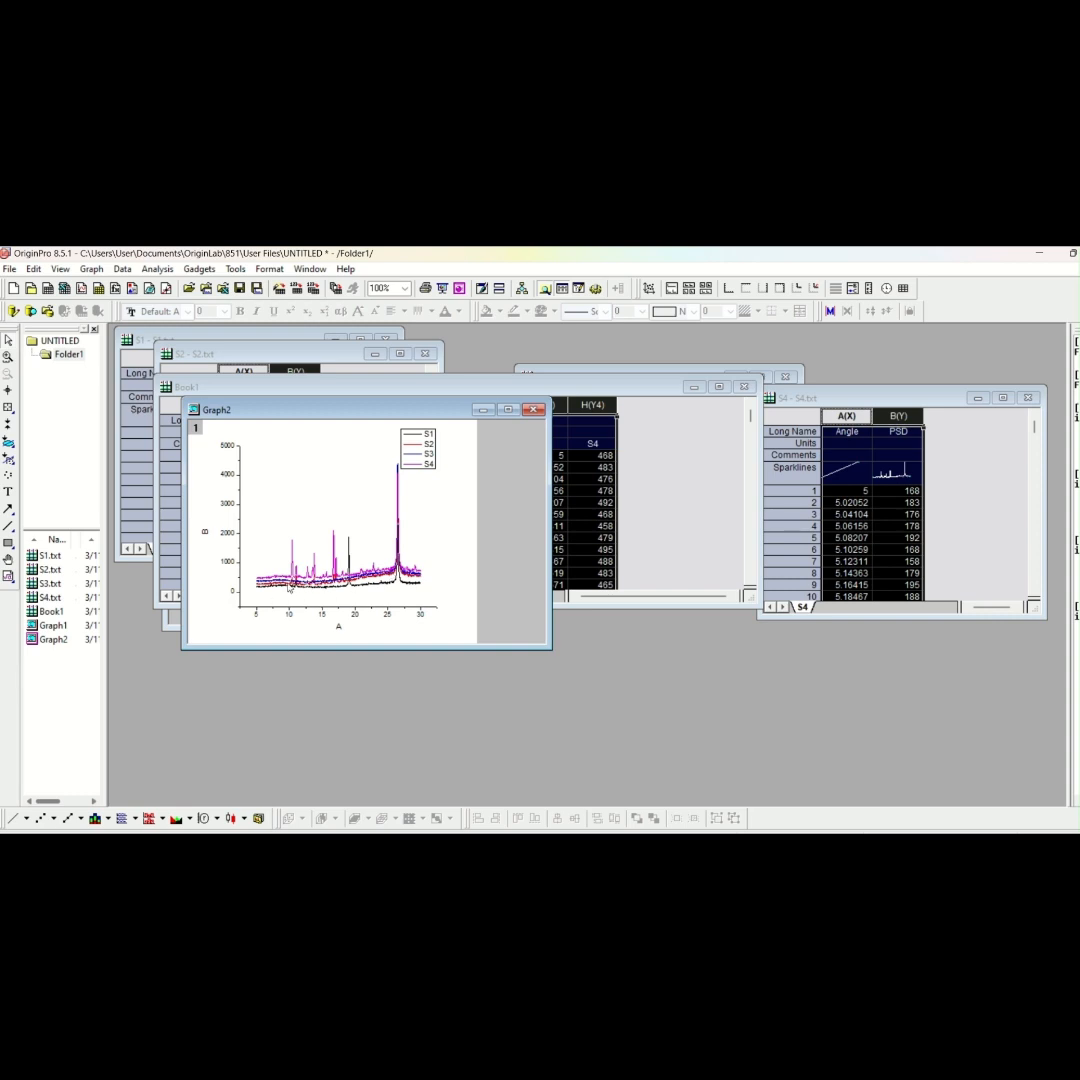
Return to Book1 and raise the values of column D (S2) by another 400 through its column formula
click(400, 392)
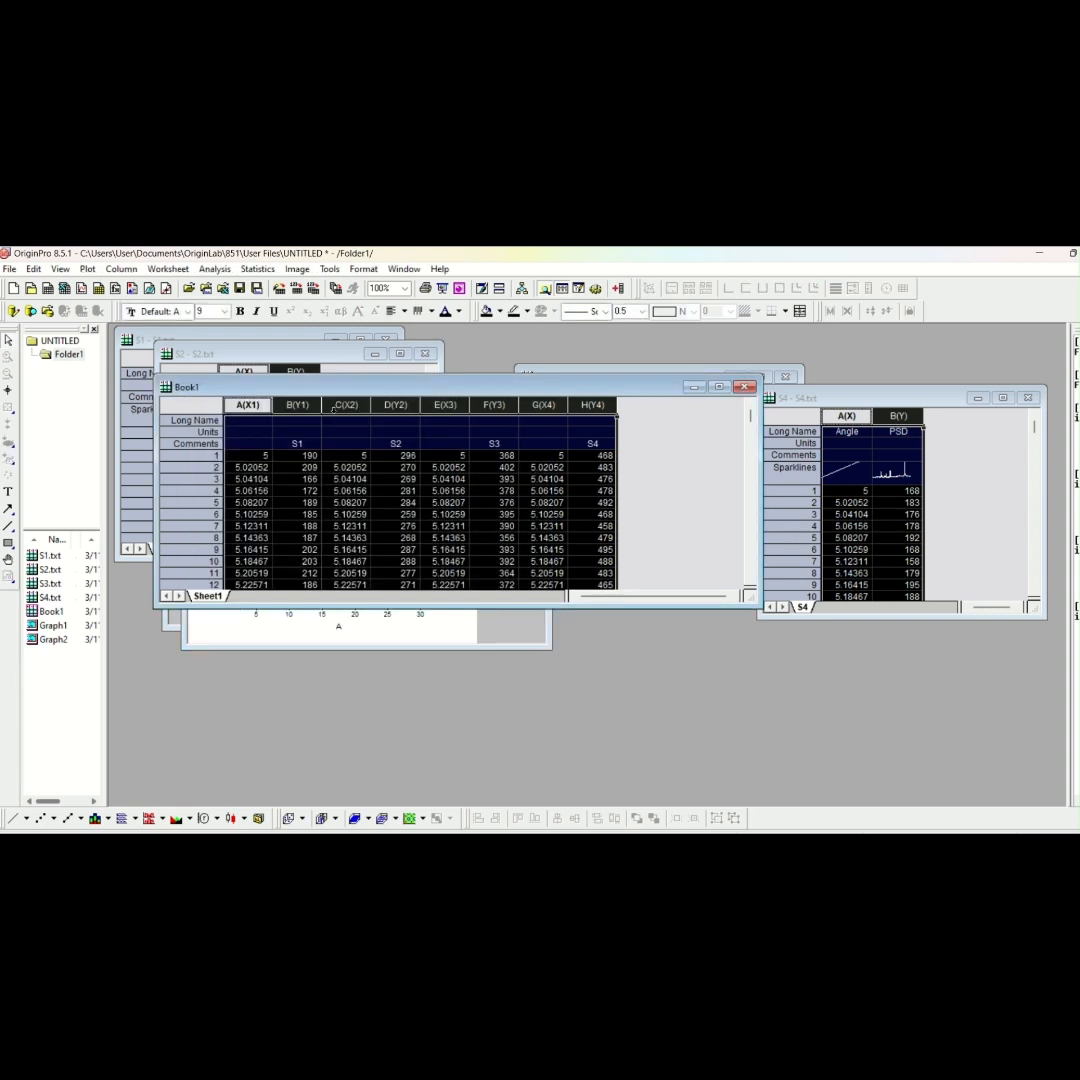
click(396, 405)
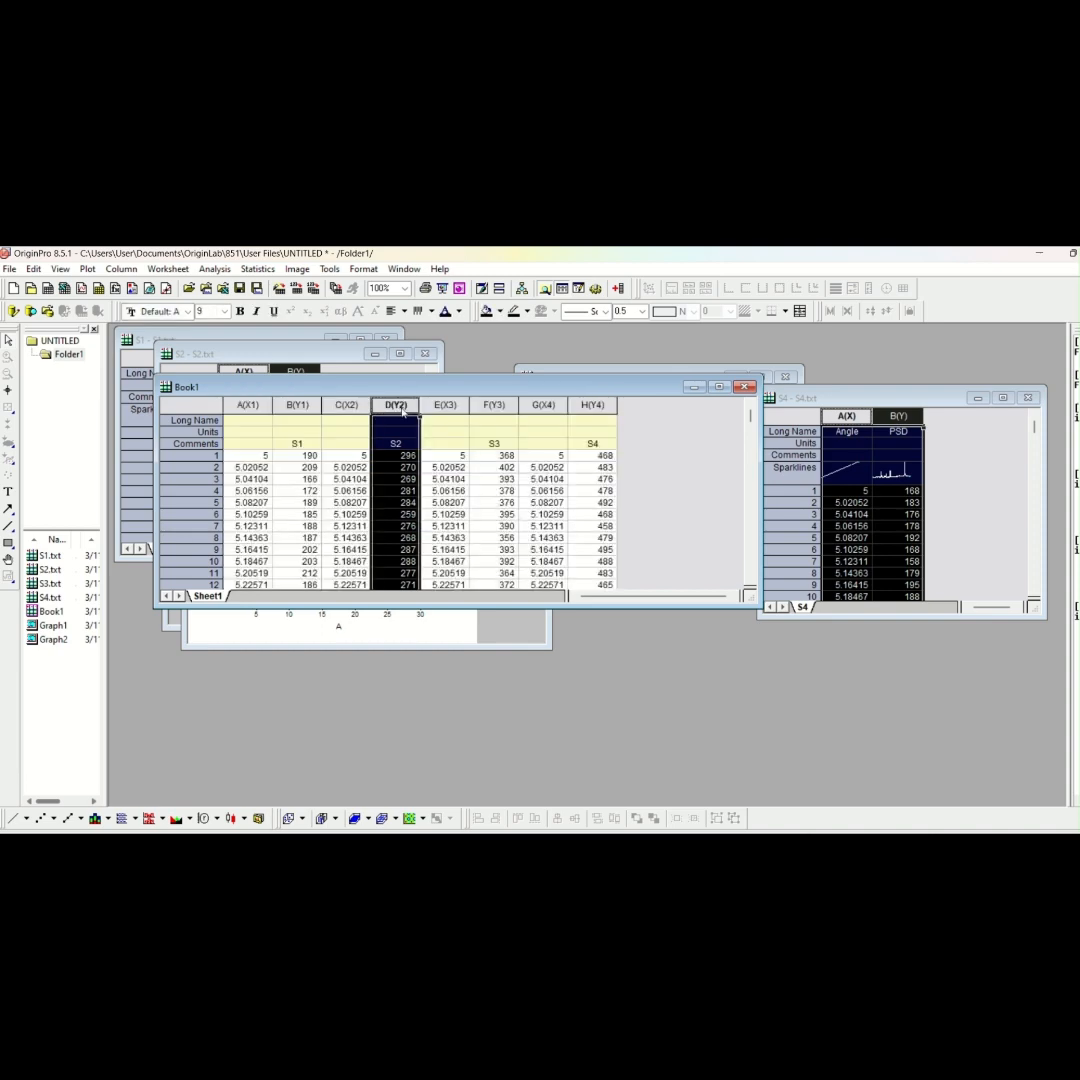
right_click(401, 405)
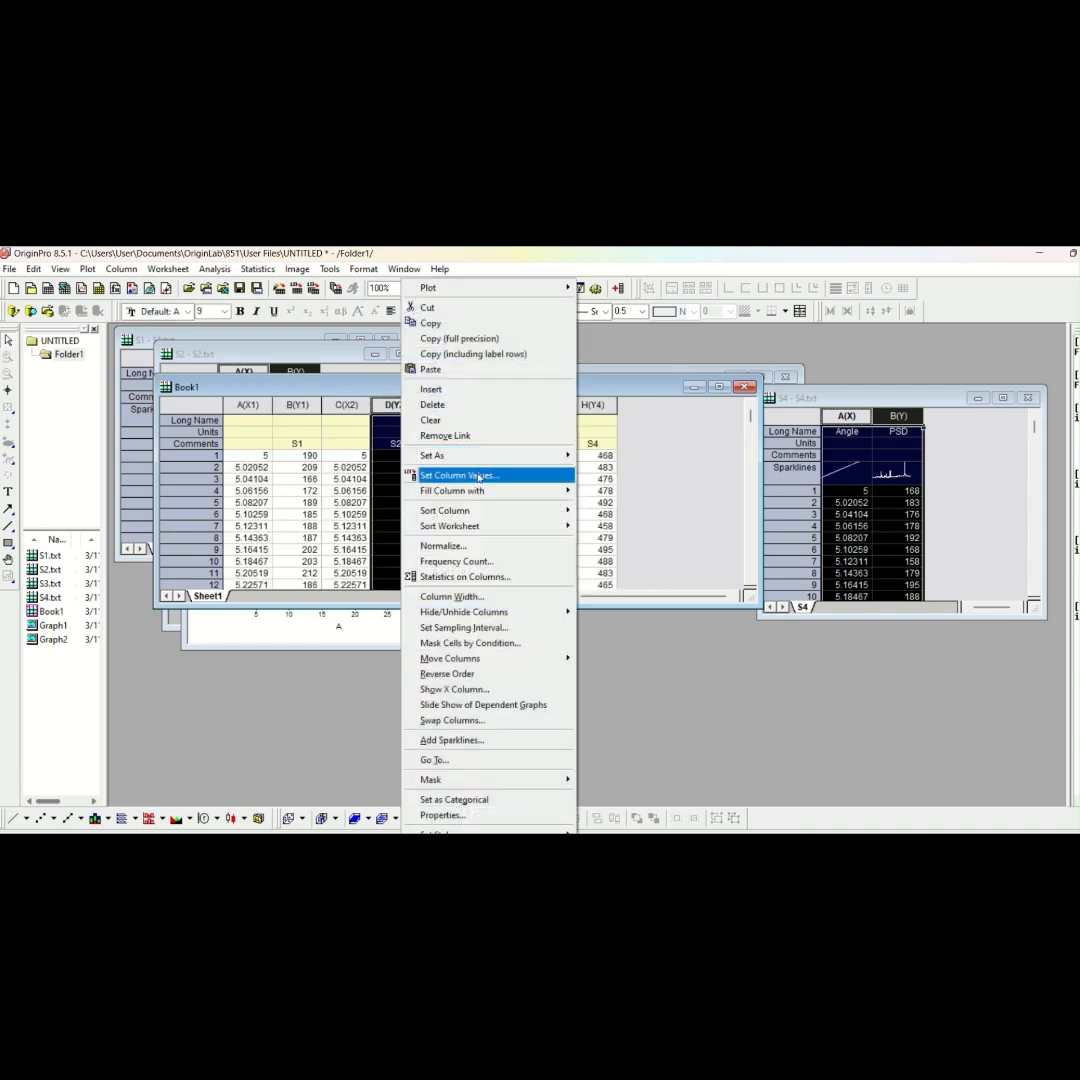
click(479, 476)
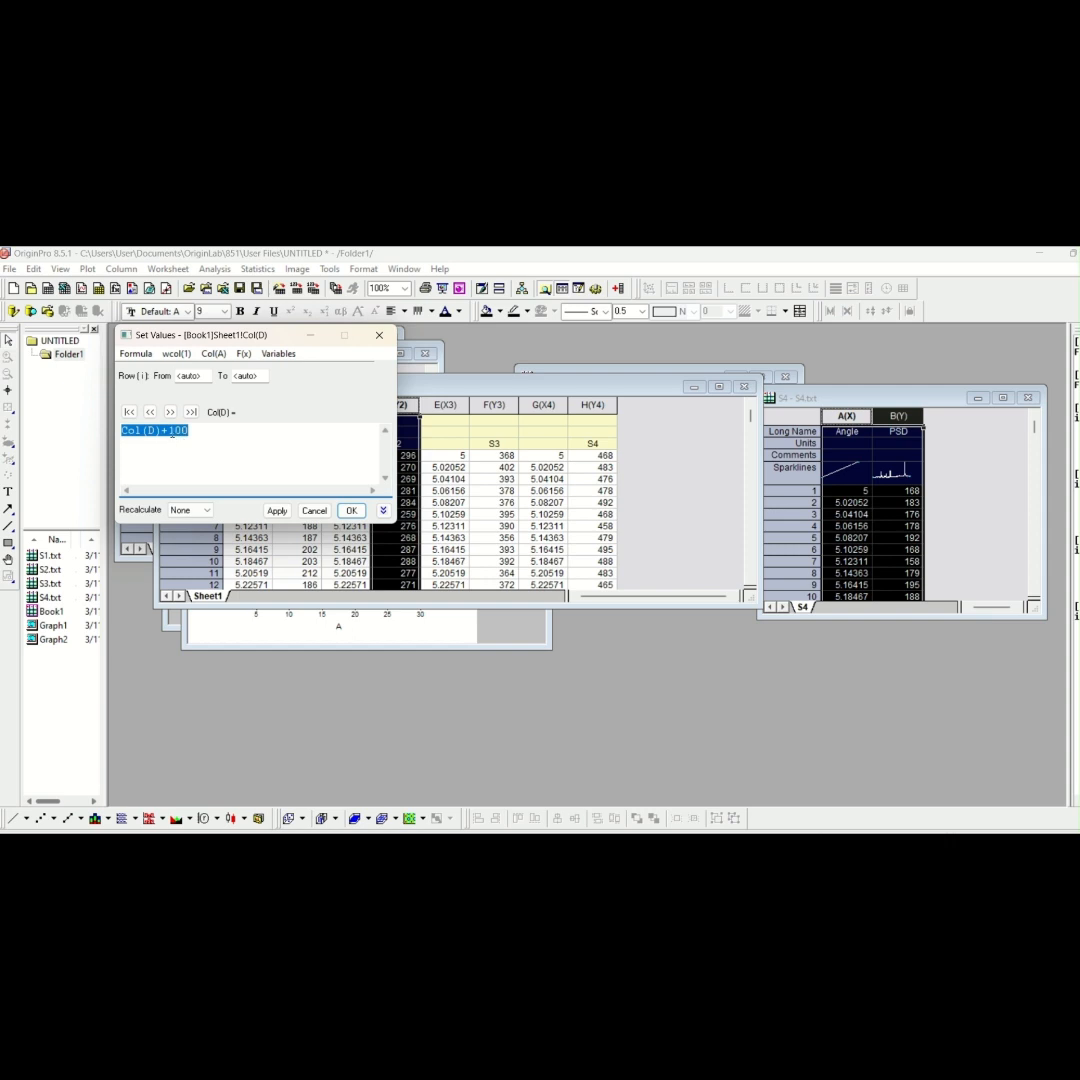
click(173, 430)
click(351, 510)
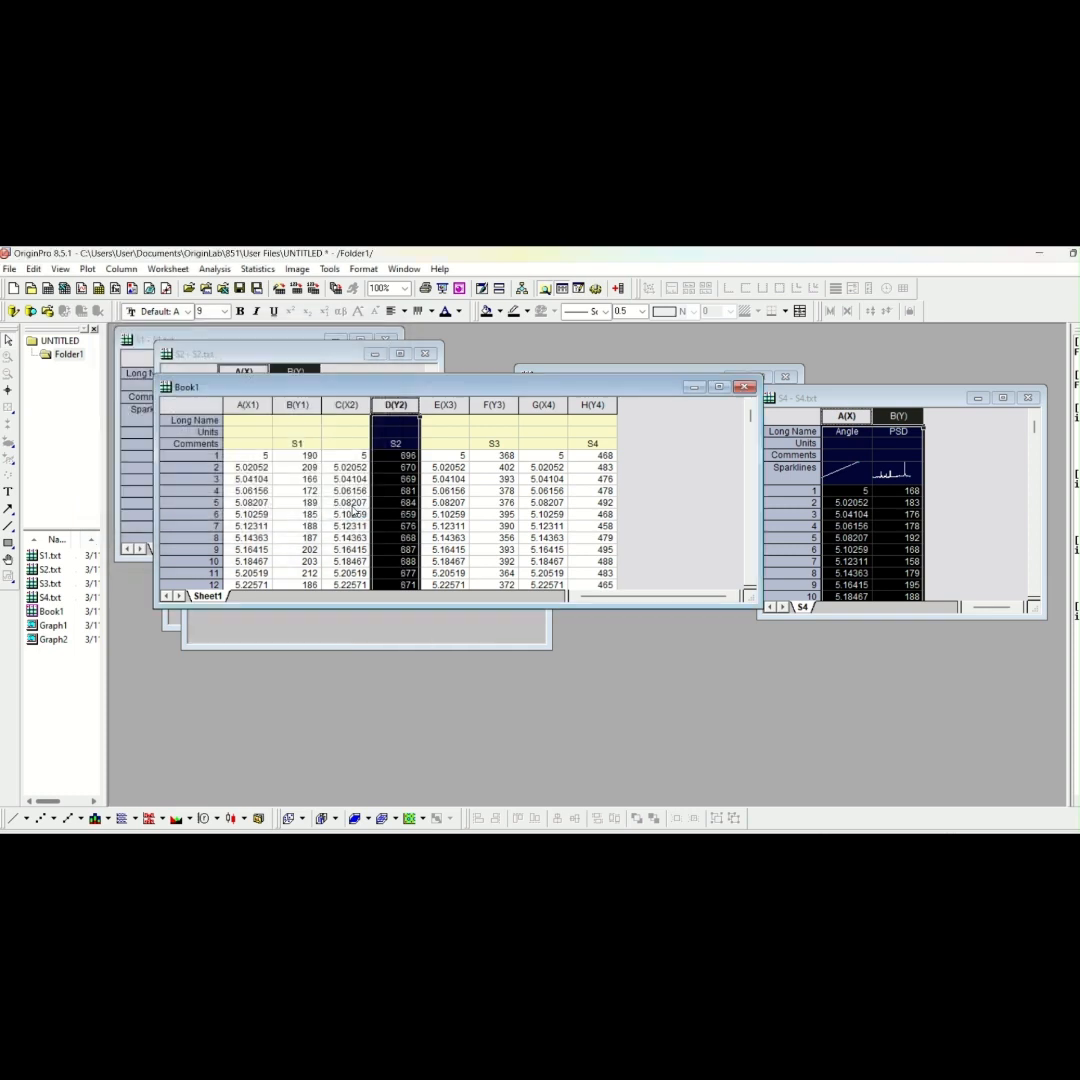
Raise the values of column F (S3) in Book1 with the column formula Col(F)+800
click(485, 404)
right_click(485, 404)
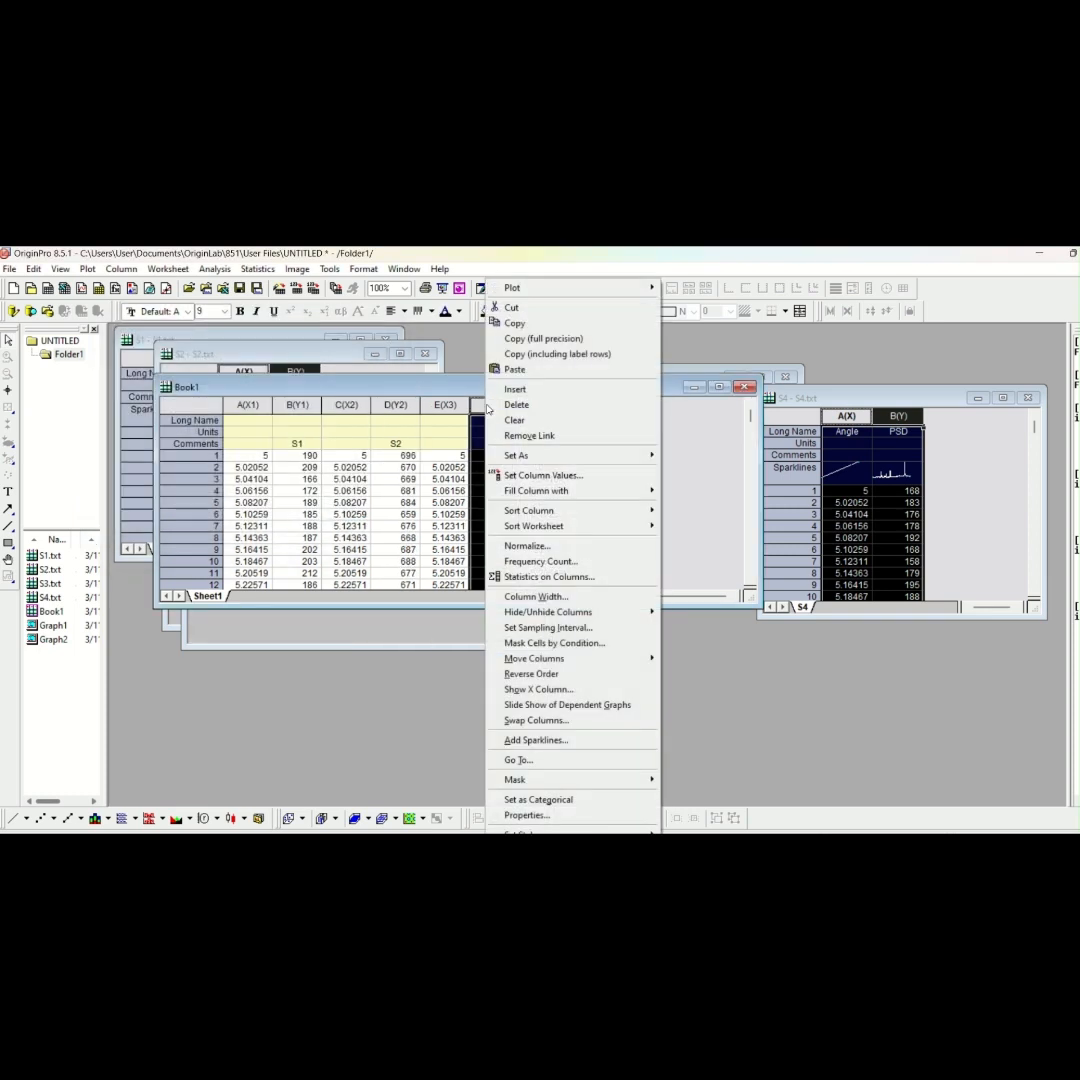
click(573, 477)
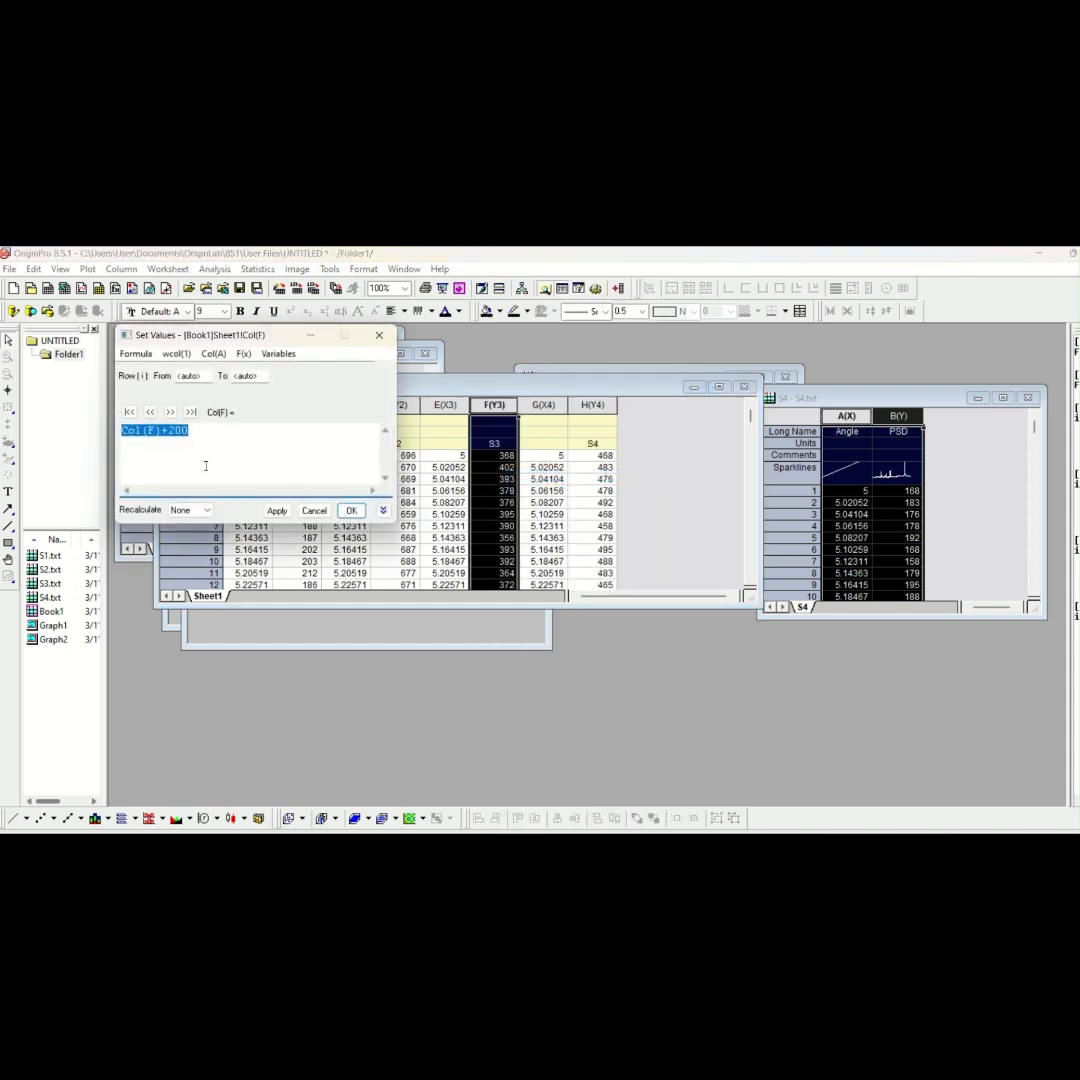
drag(175, 431, 169, 431)
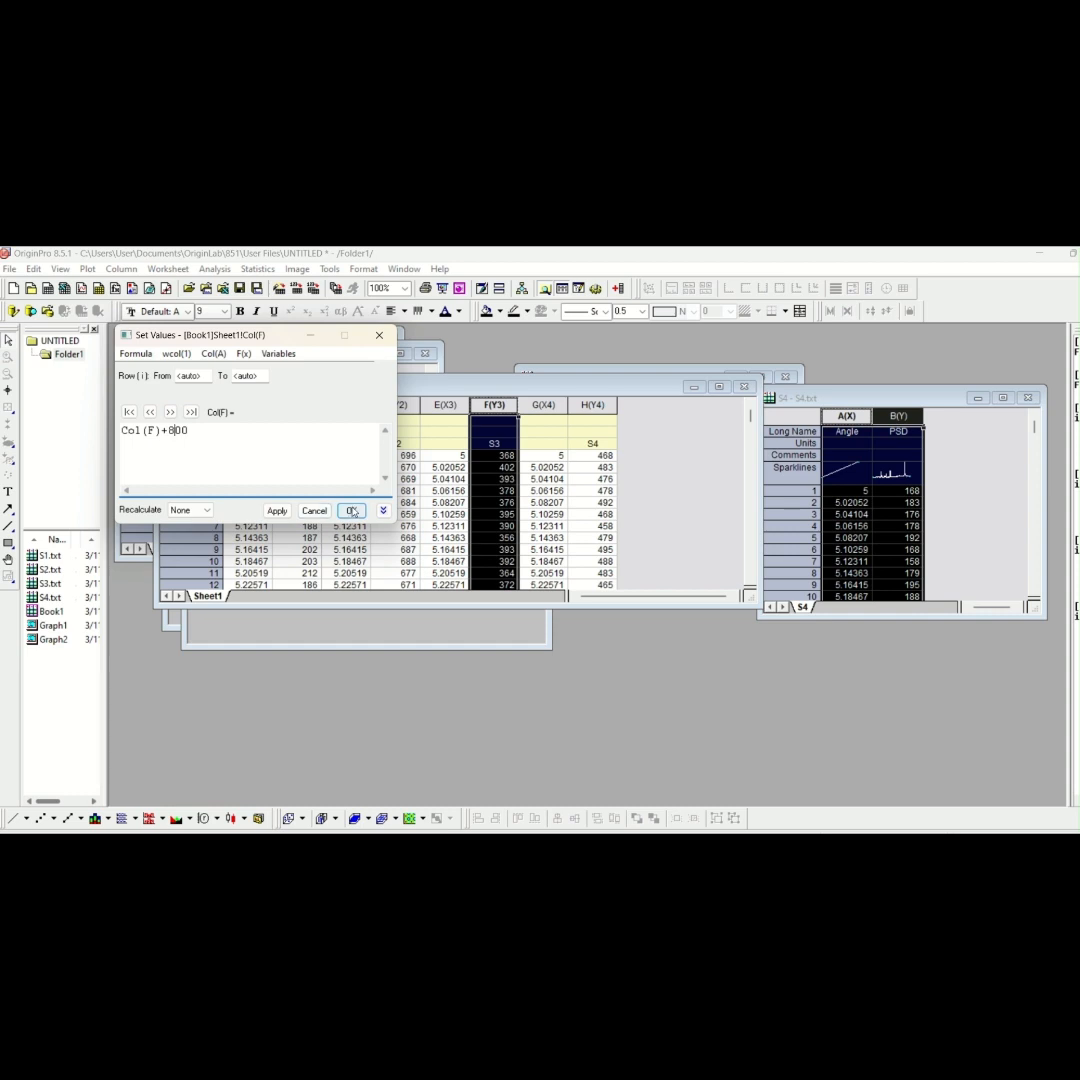
click(351, 510)
Raise the values of column H (S4) in Book1 with the column formula Col(H)+1200
click(592, 405)
right_click(593, 405)
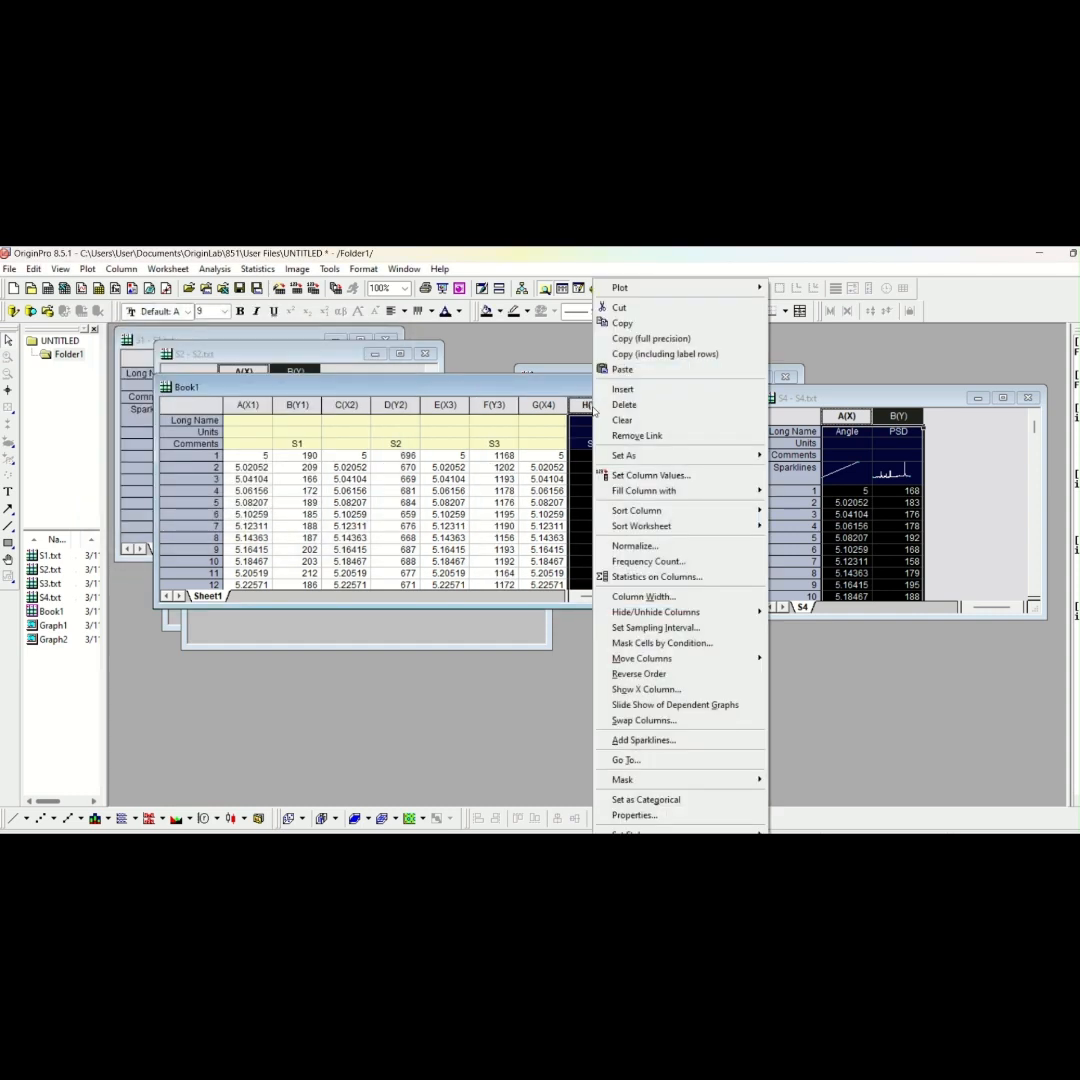
mouse_move(670, 493)
click(640, 476)
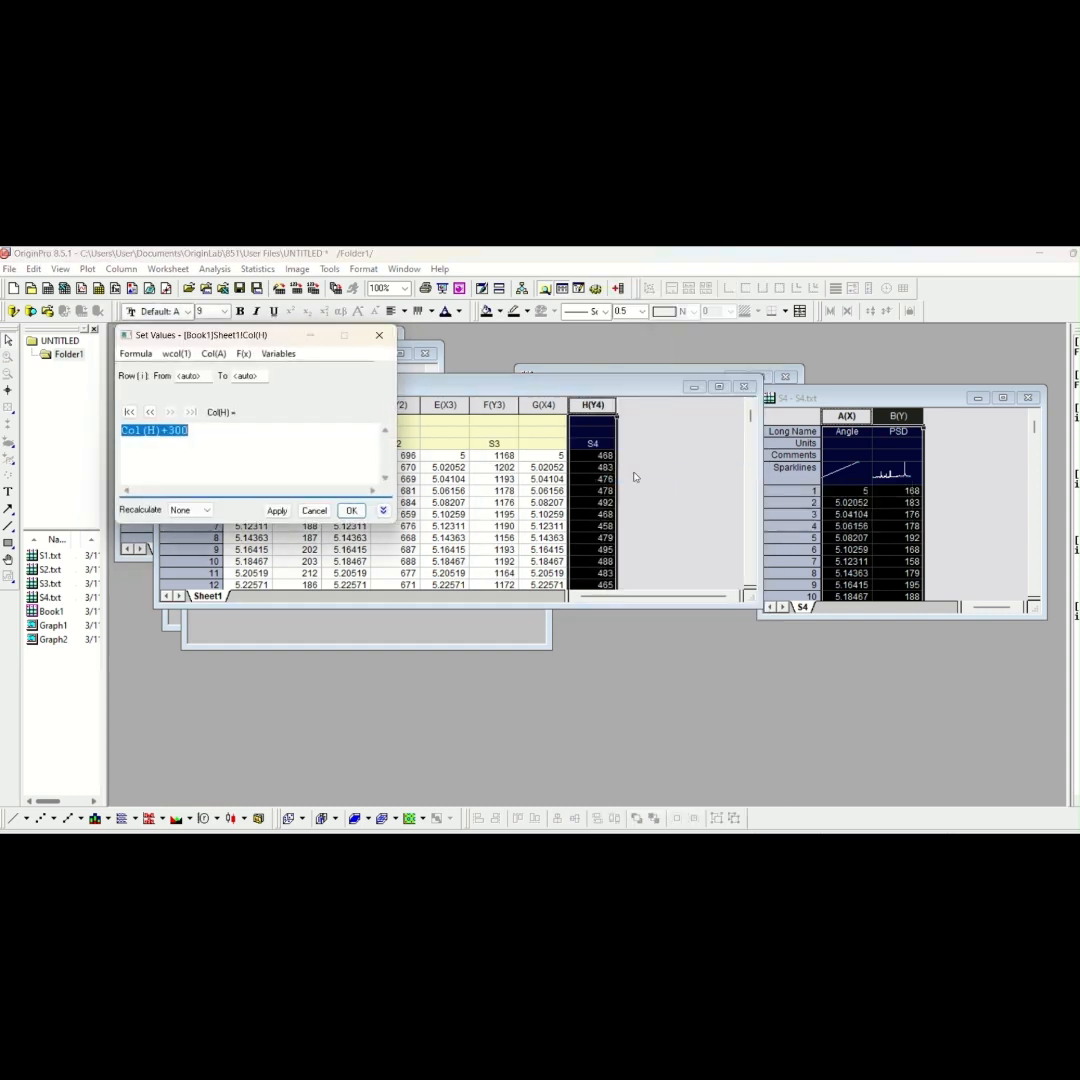
drag(168, 431, 175, 431)
text(12)
click(351, 510)
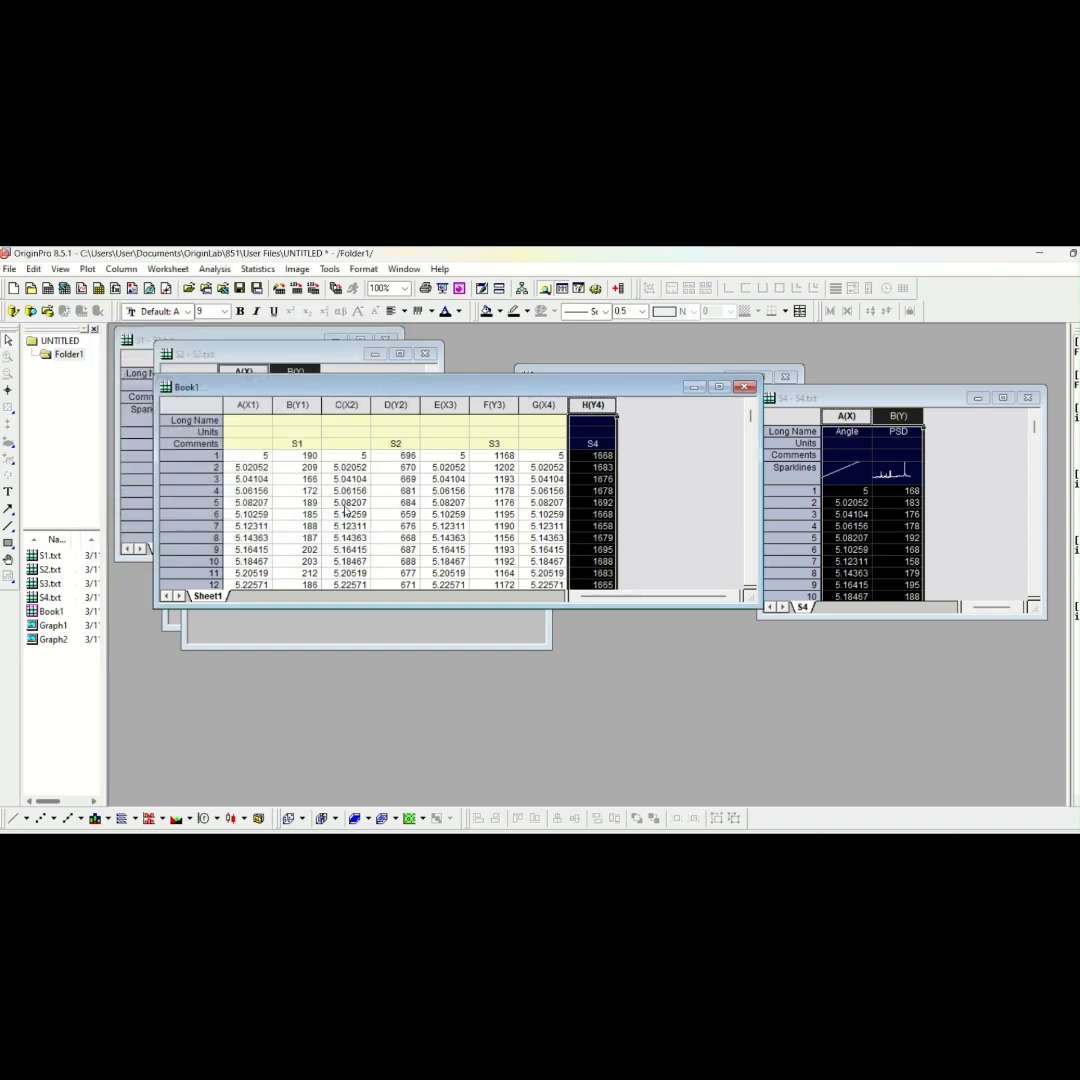
Plot columns A to H of Book1 as a new line graph, dismiss the reminder and reposition the graph window over Book1
drag(249, 404, 593, 404)
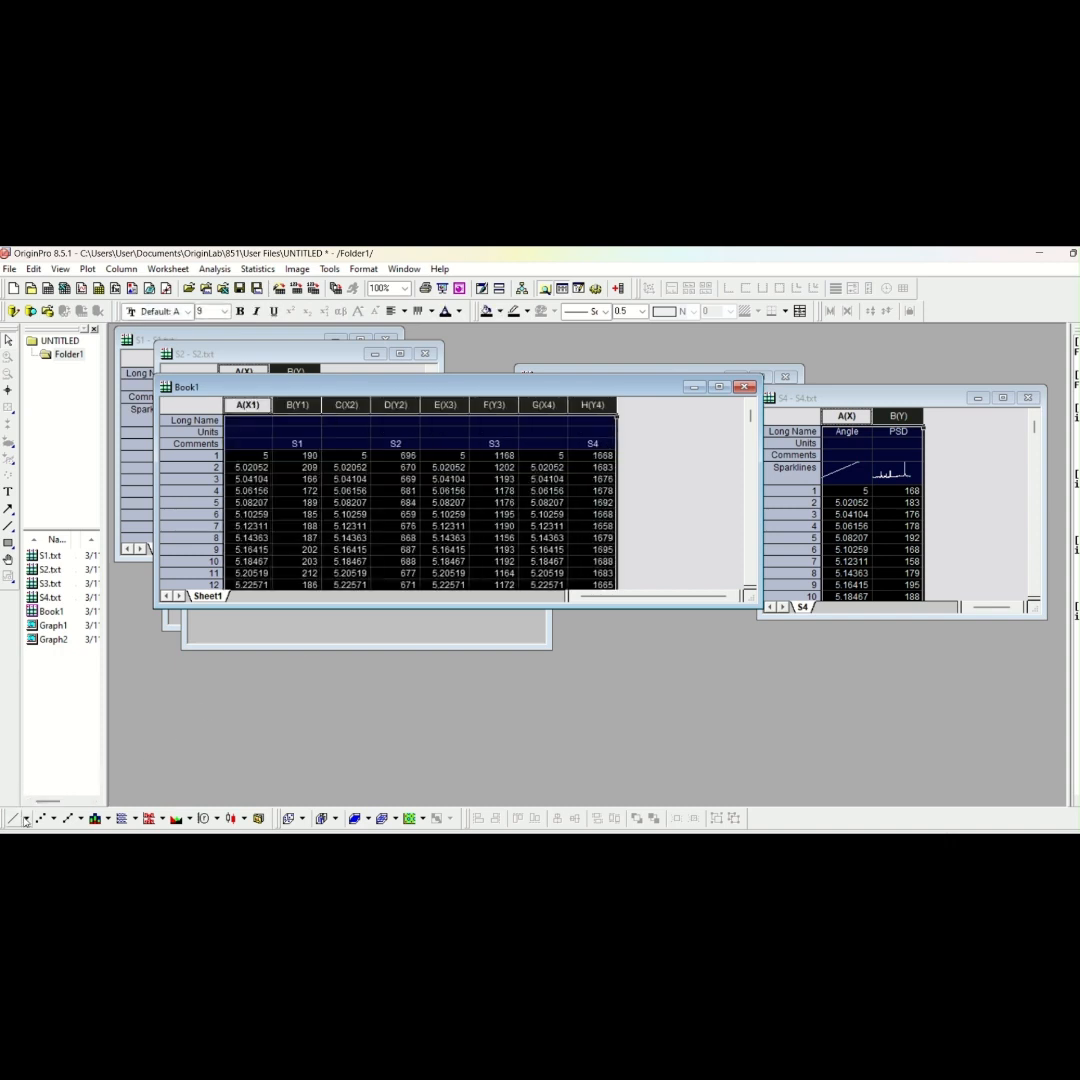
click(25, 818)
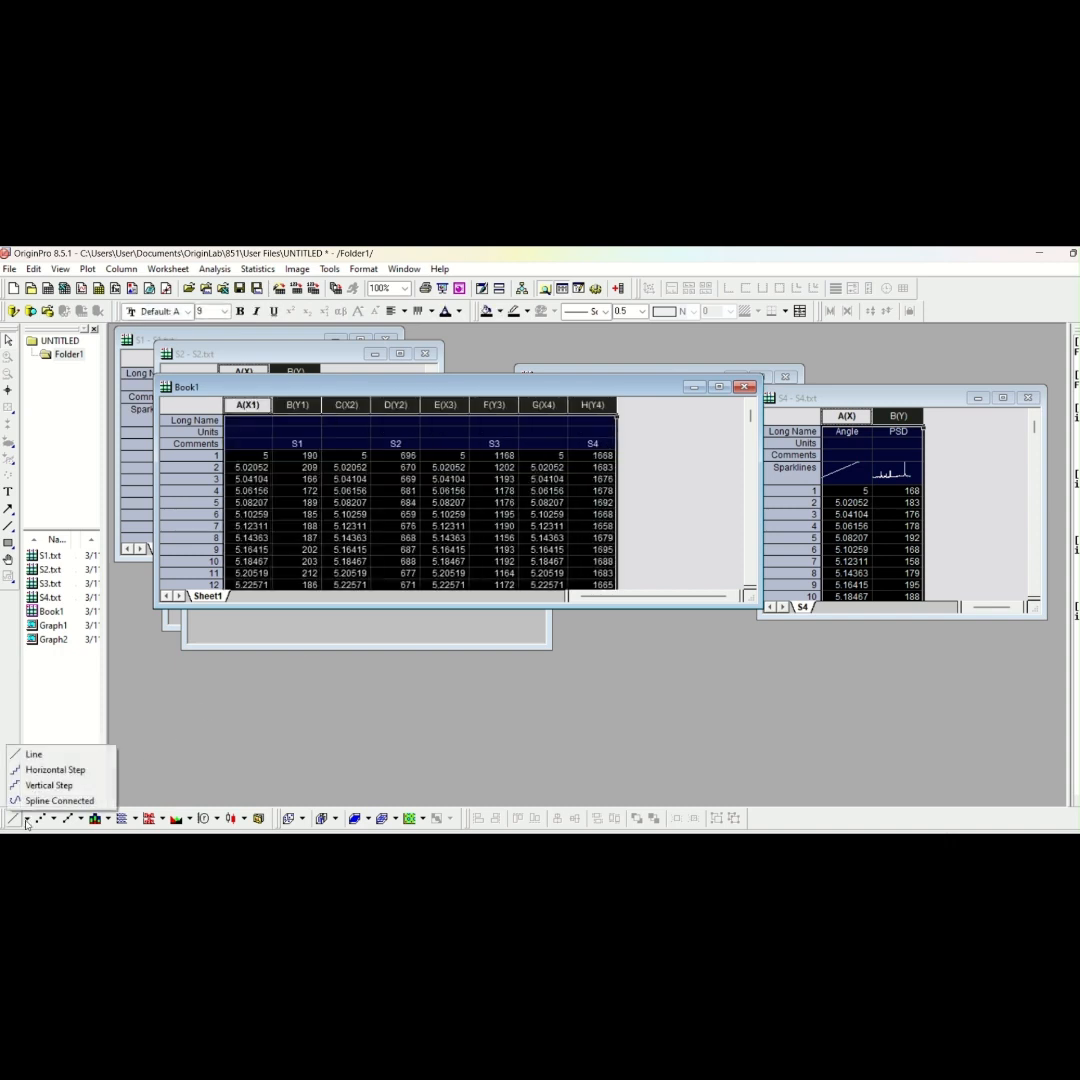
click(33, 756)
click(559, 638)
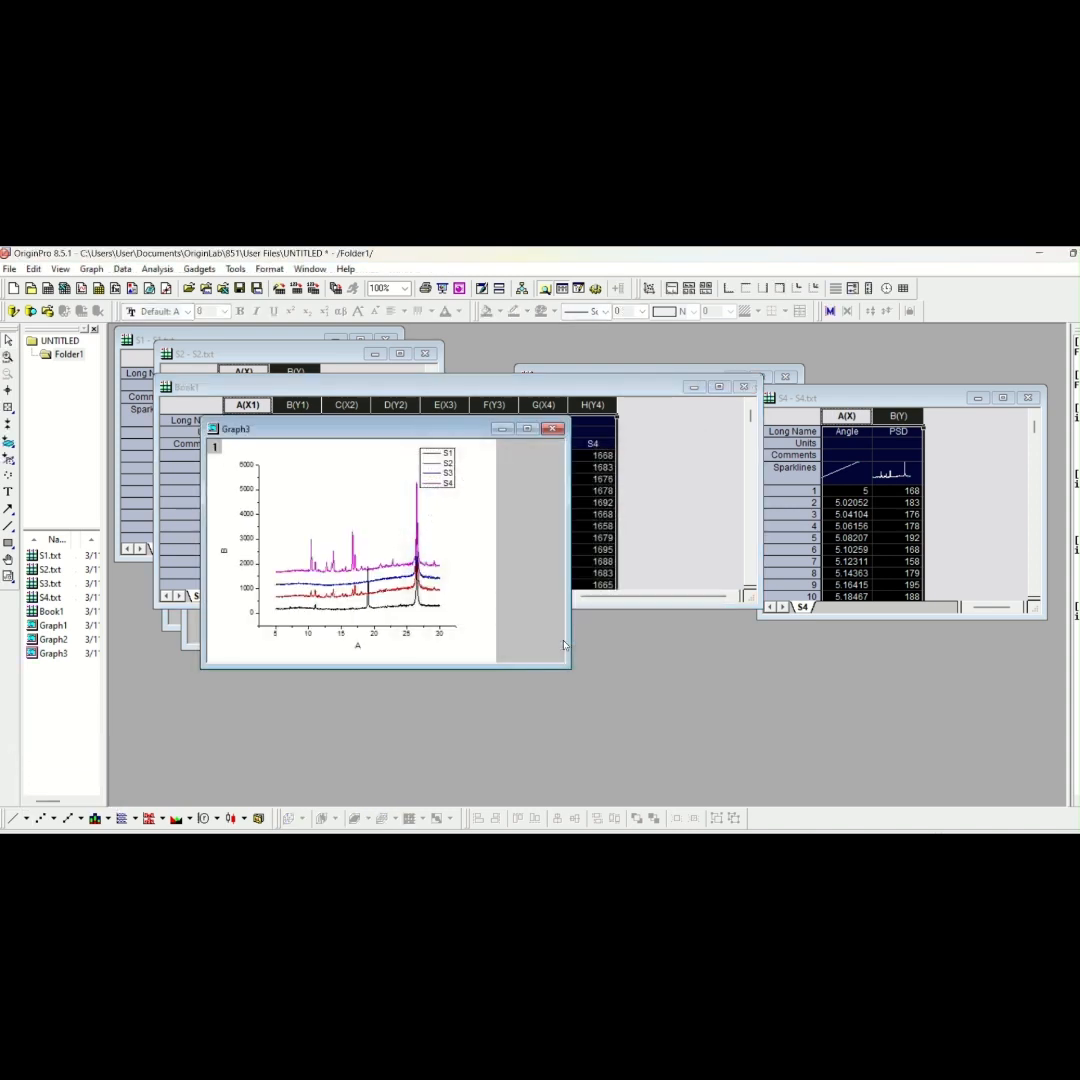
drag(438, 432, 478, 383)
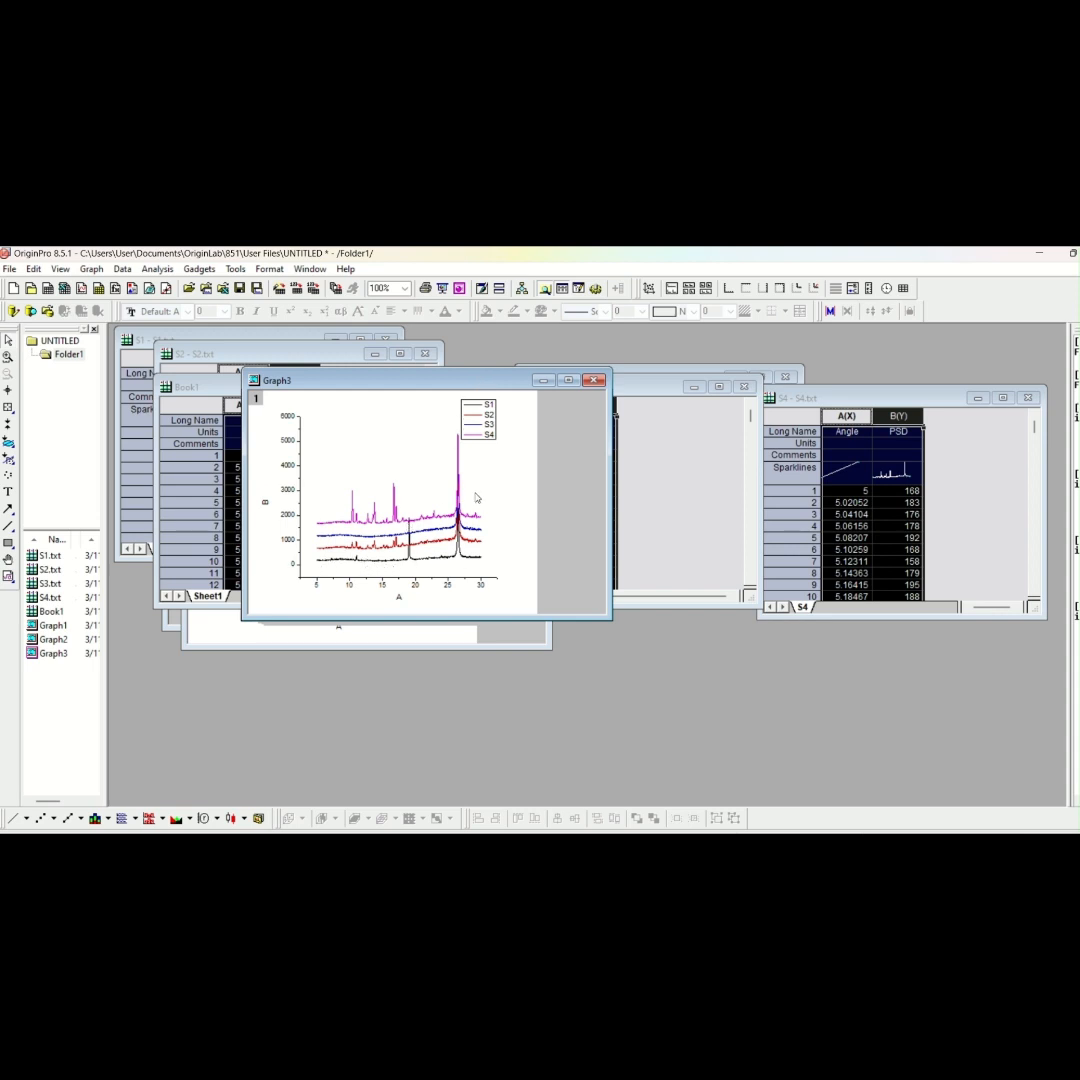
Move the S1–S4 legend to the empty upper-left corner of the plot area
click(487, 429)
drag(489, 429, 339, 442)
click(531, 517)
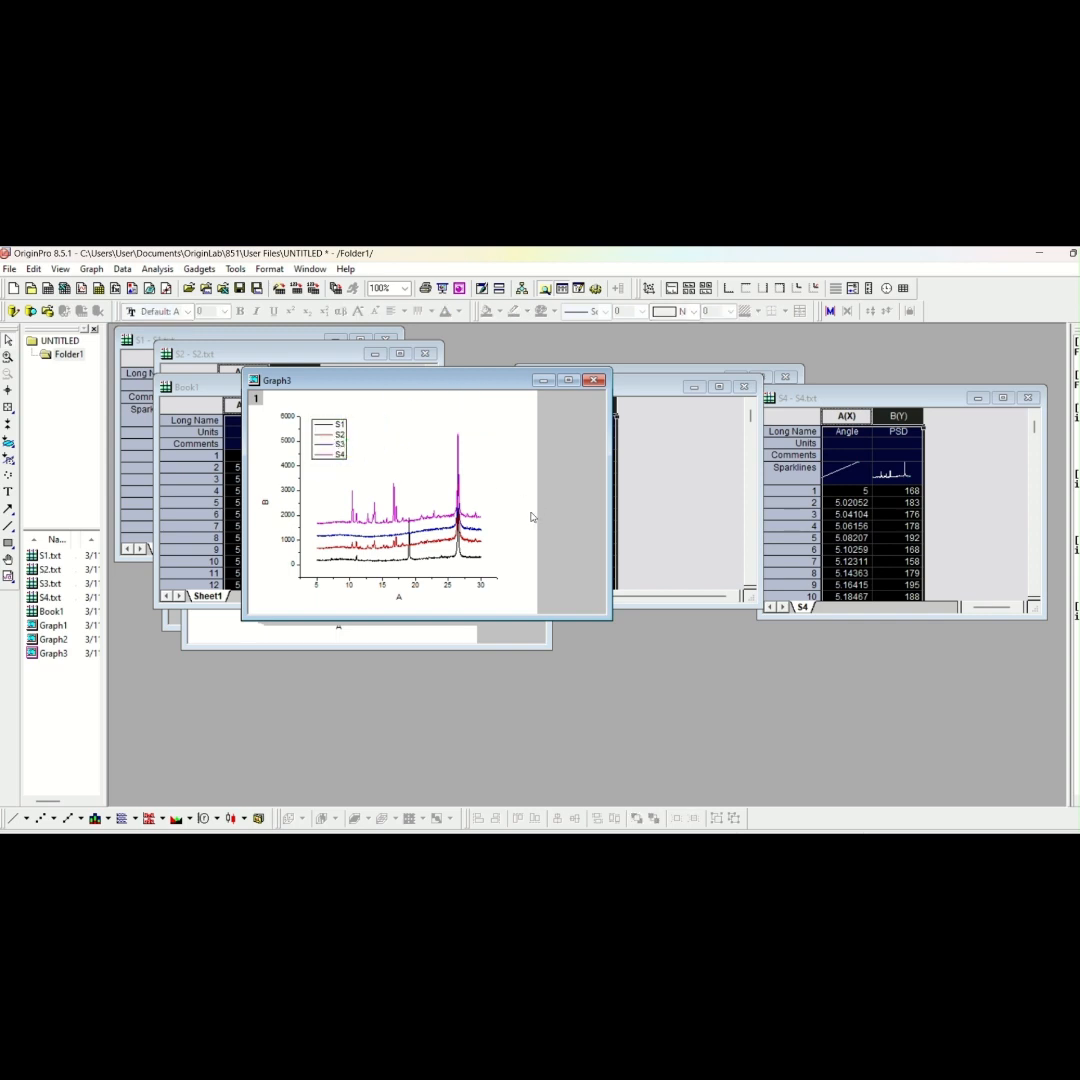
Set the bottom axis's major and minor ticks to In, and apply its color and thickness to This Layer
double_click(481, 583)
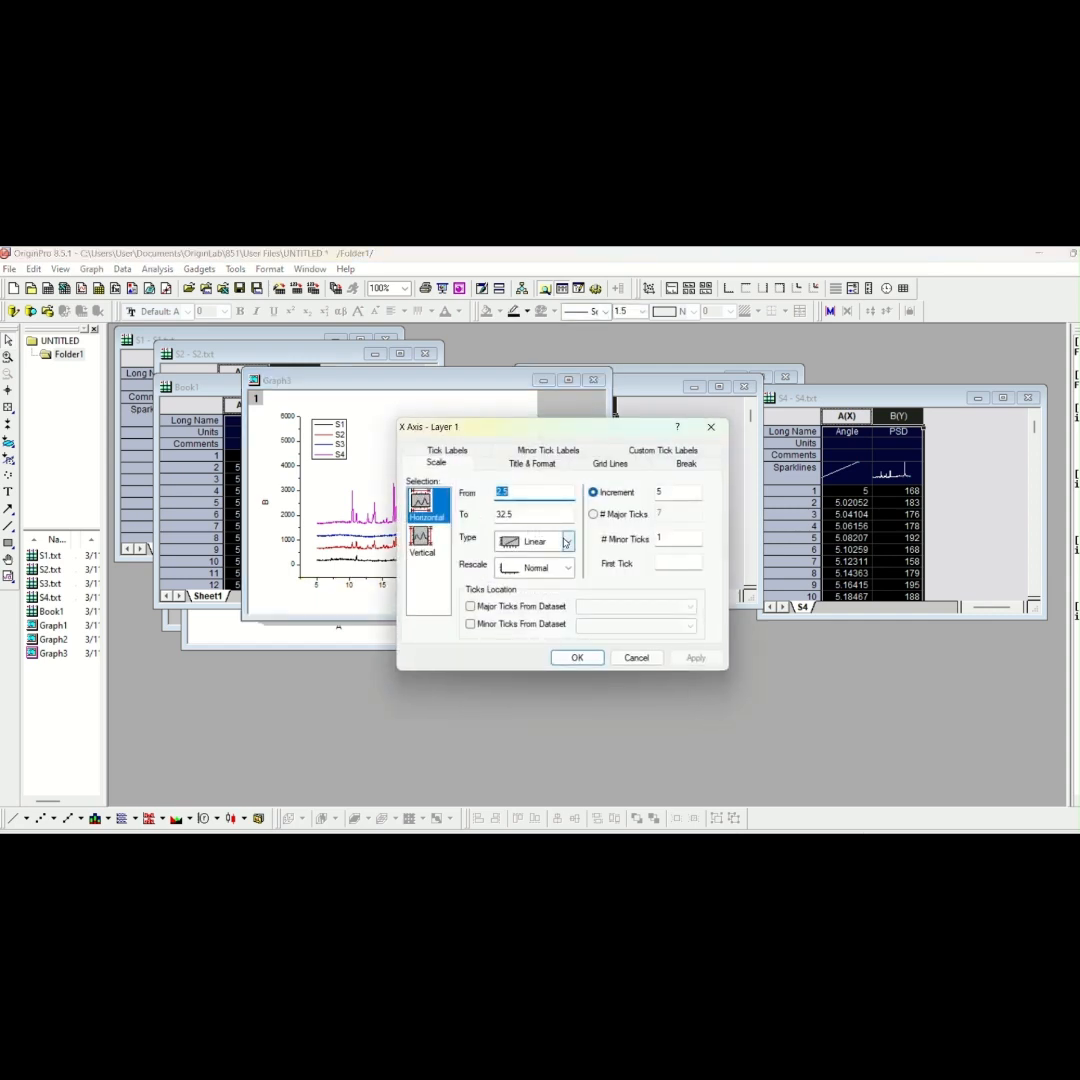
click(530, 464)
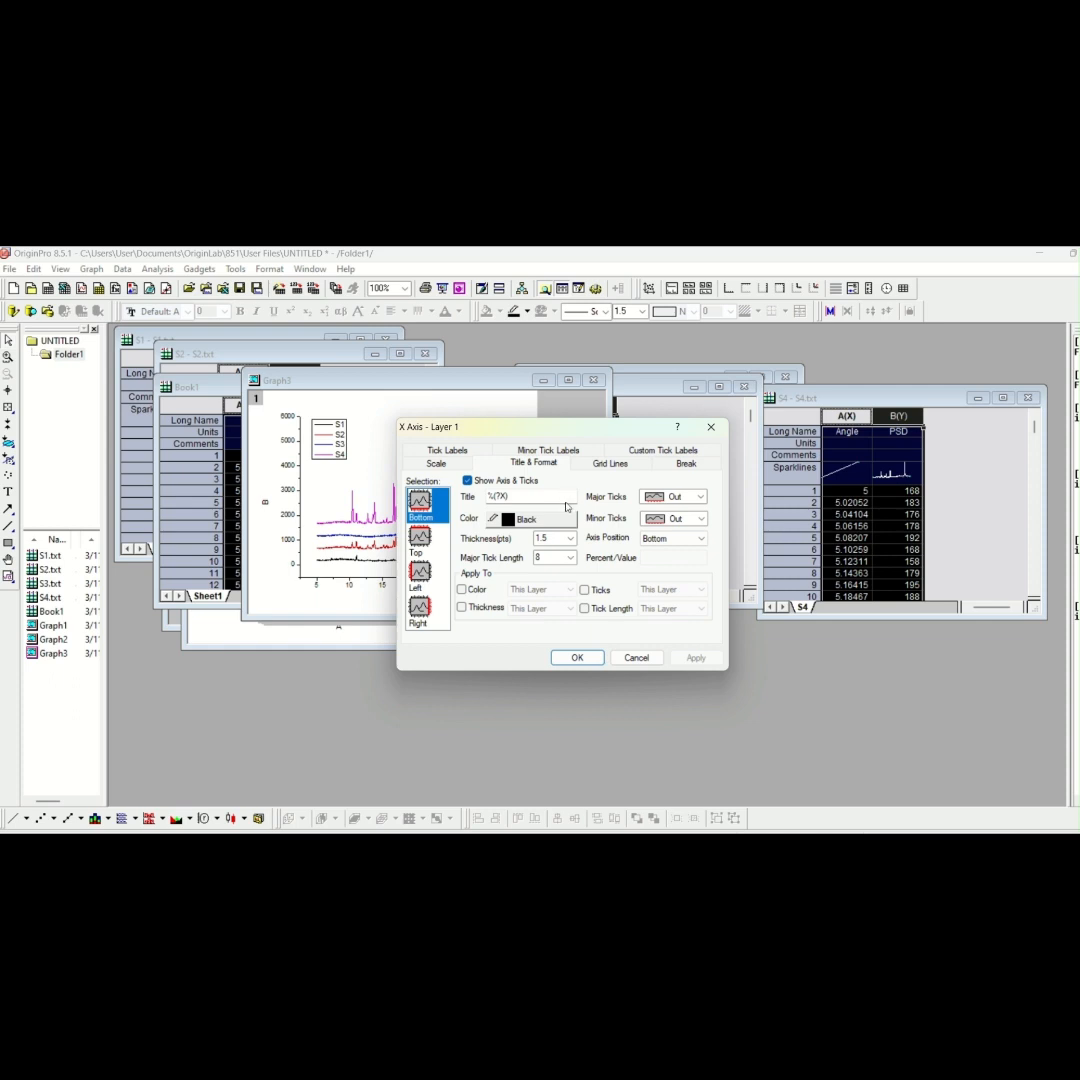
click(463, 589)
click(475, 609)
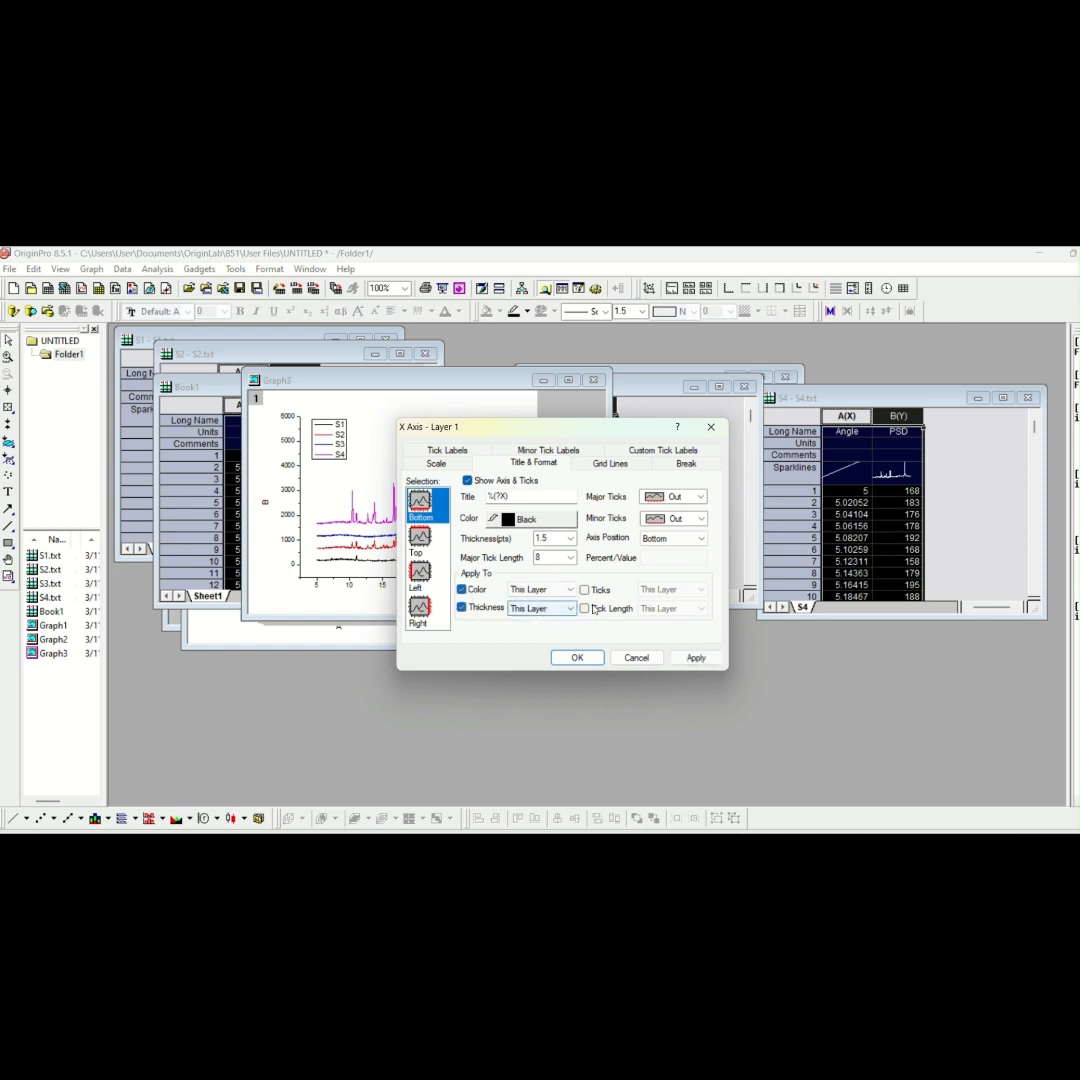
click(700, 518)
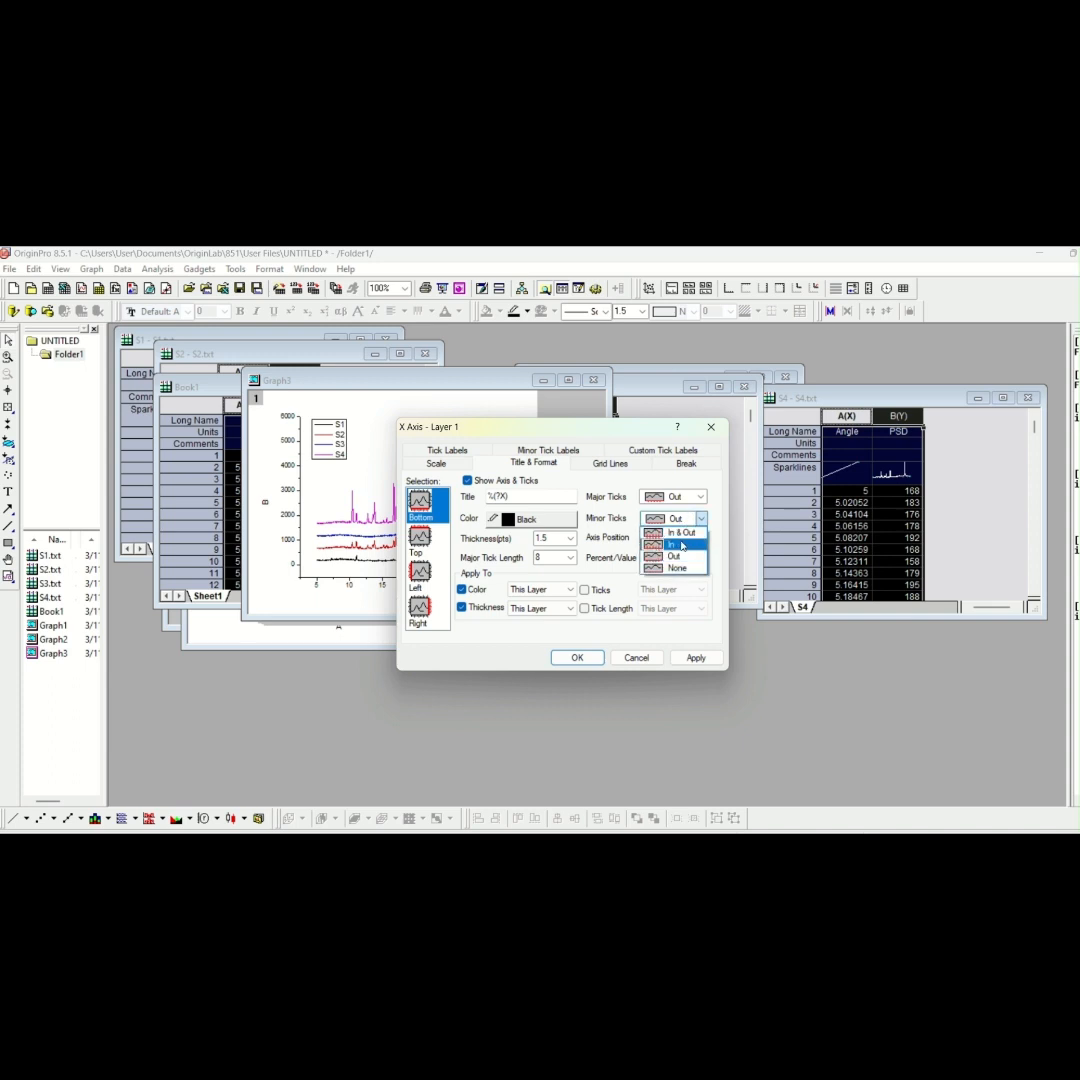
click(682, 545)
click(700, 496)
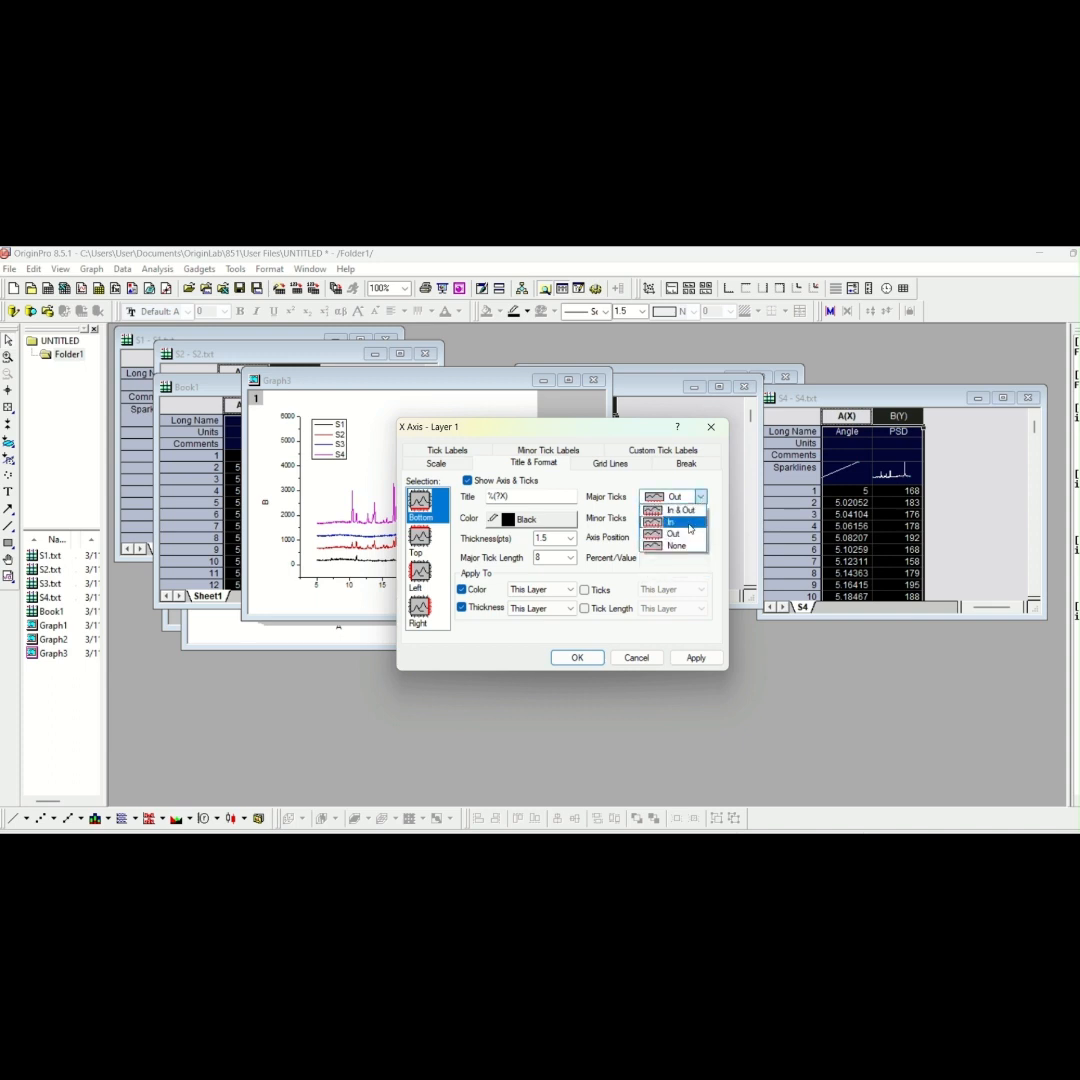
click(680, 523)
click(696, 658)
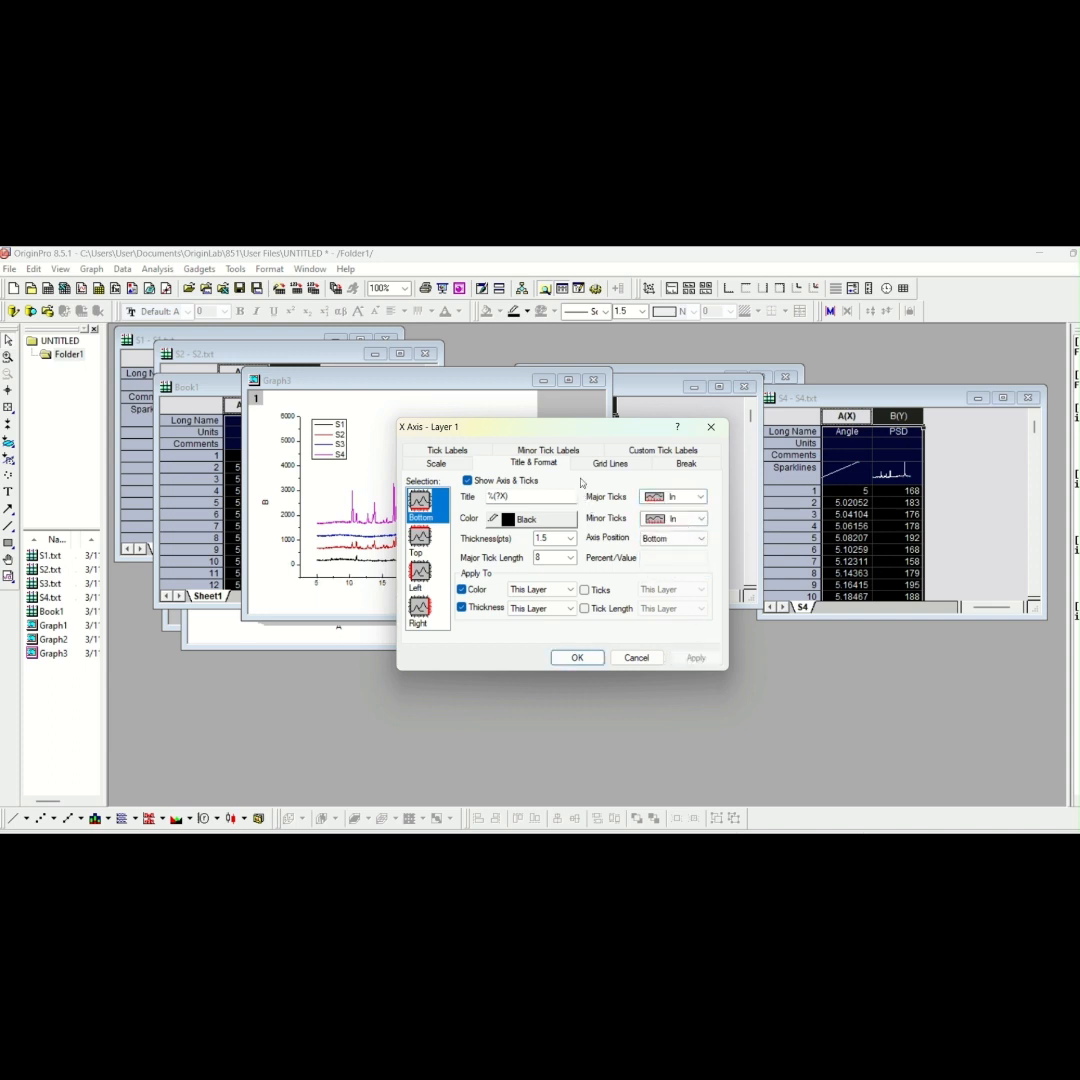
Set the left axis's major and minor ticks to In, and enable its color and thickness for This Layer
drag(584, 429, 687, 426)
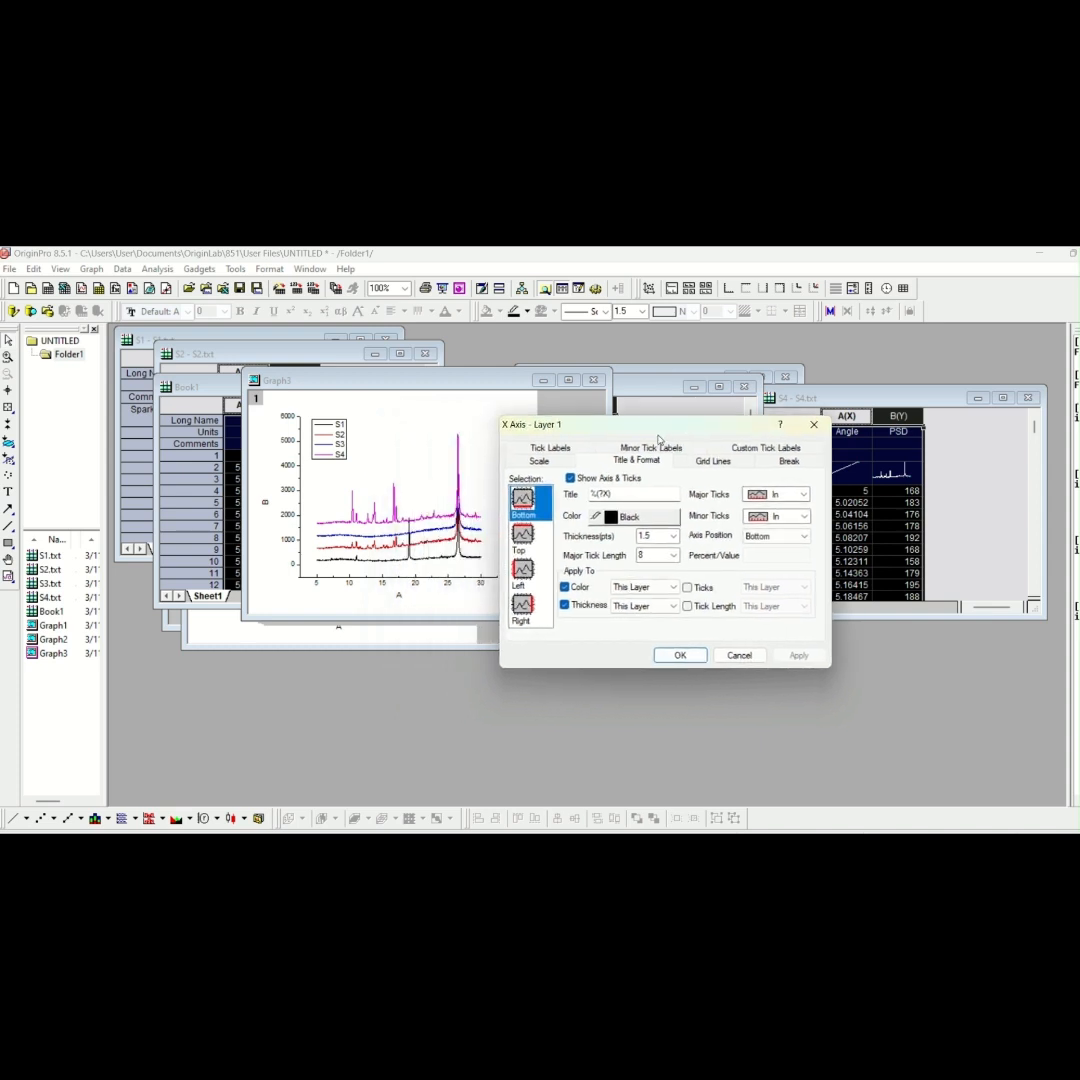
click(527, 580)
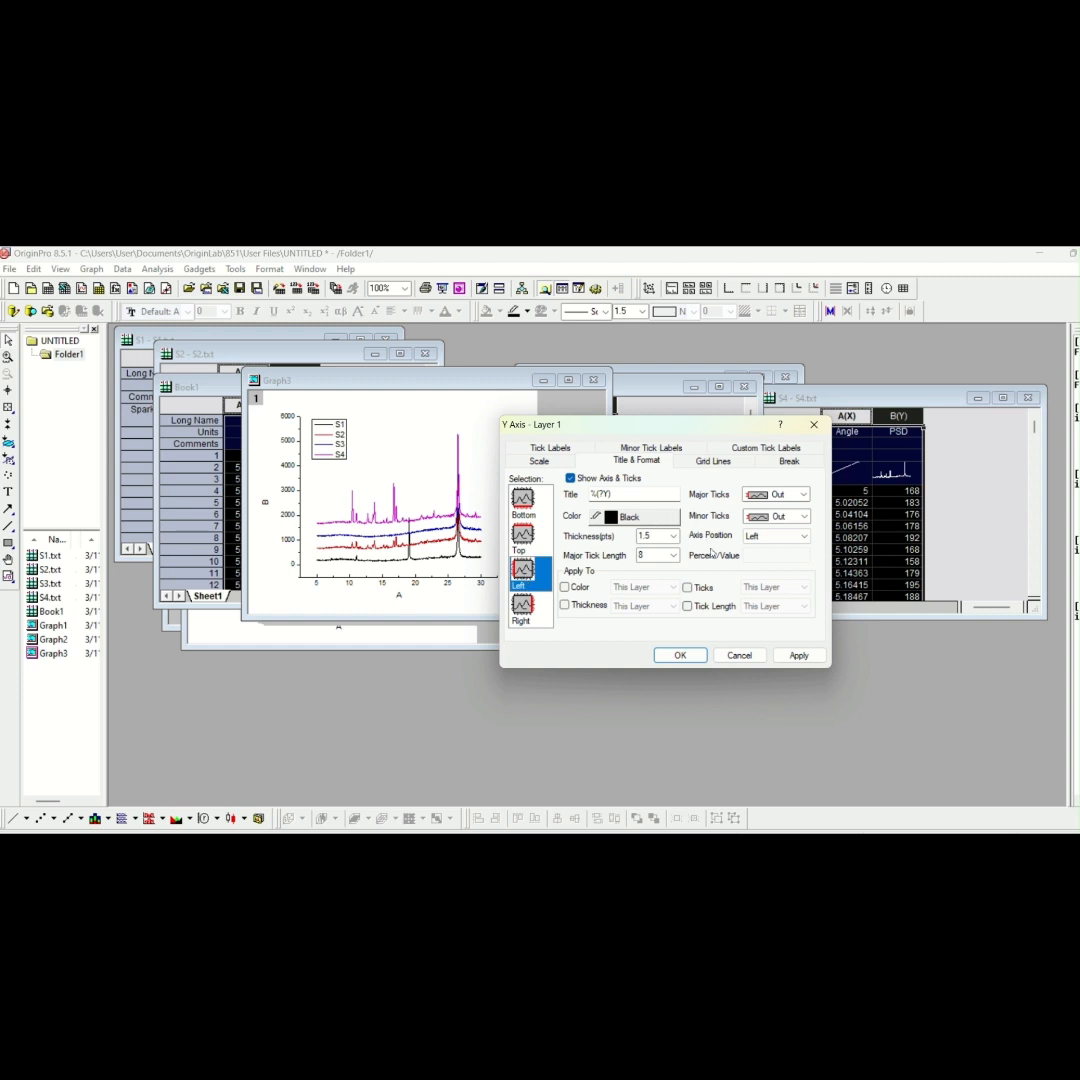
click(564, 587)
click(564, 605)
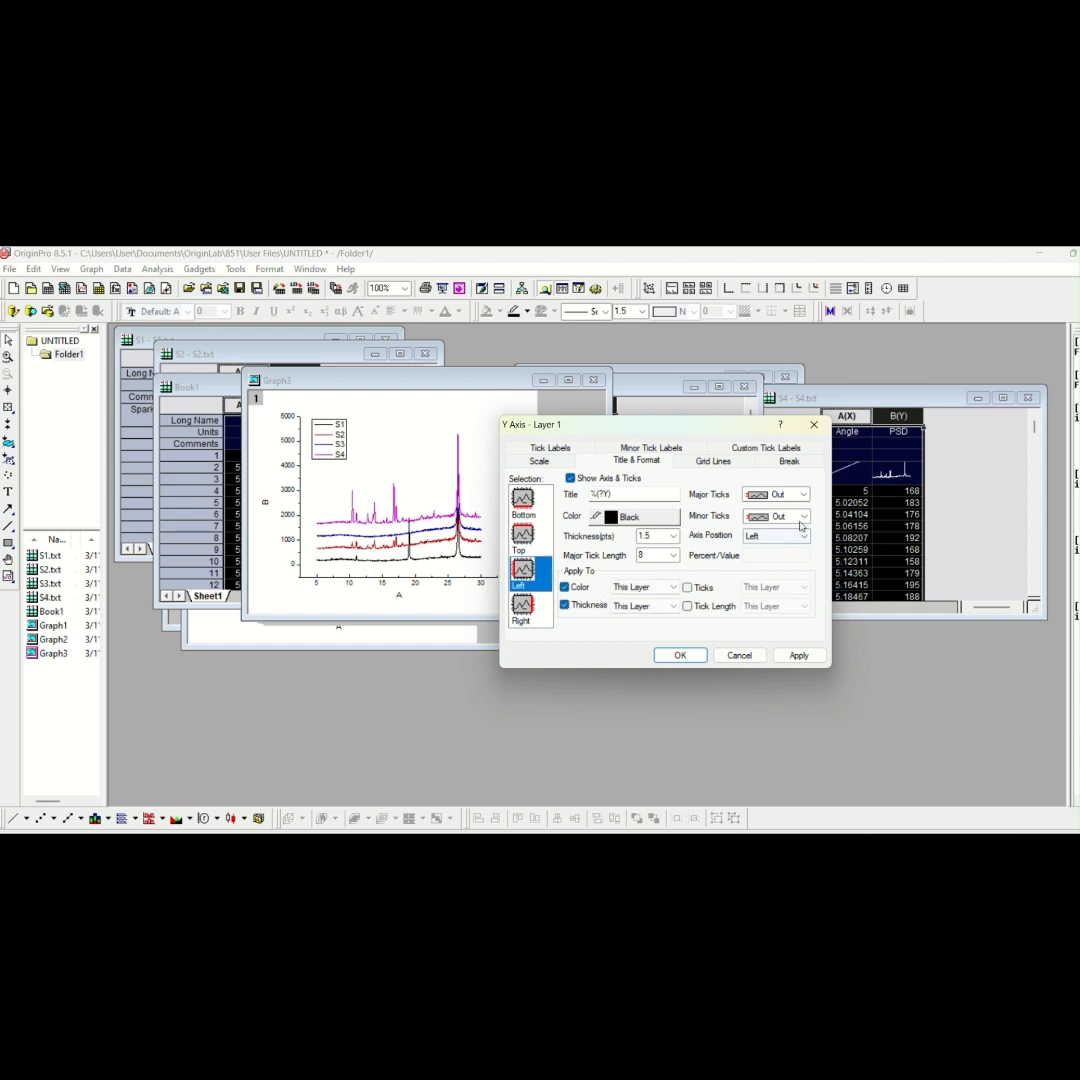
click(803, 516)
click(790, 542)
click(803, 494)
click(802, 521)
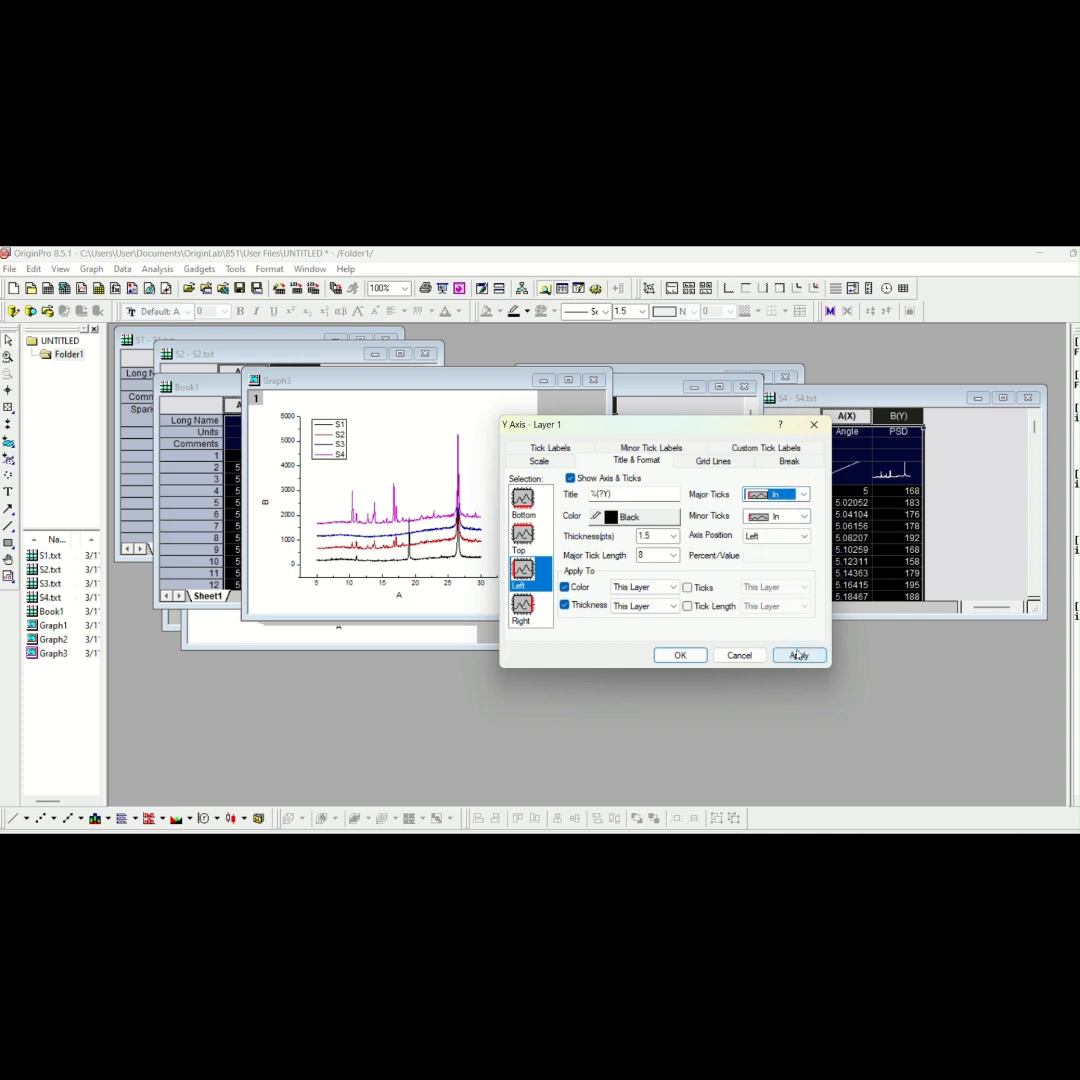
Set the left axis's thickness to 3 pts and its major tick length to 10, and apply the changes
click(674, 536)
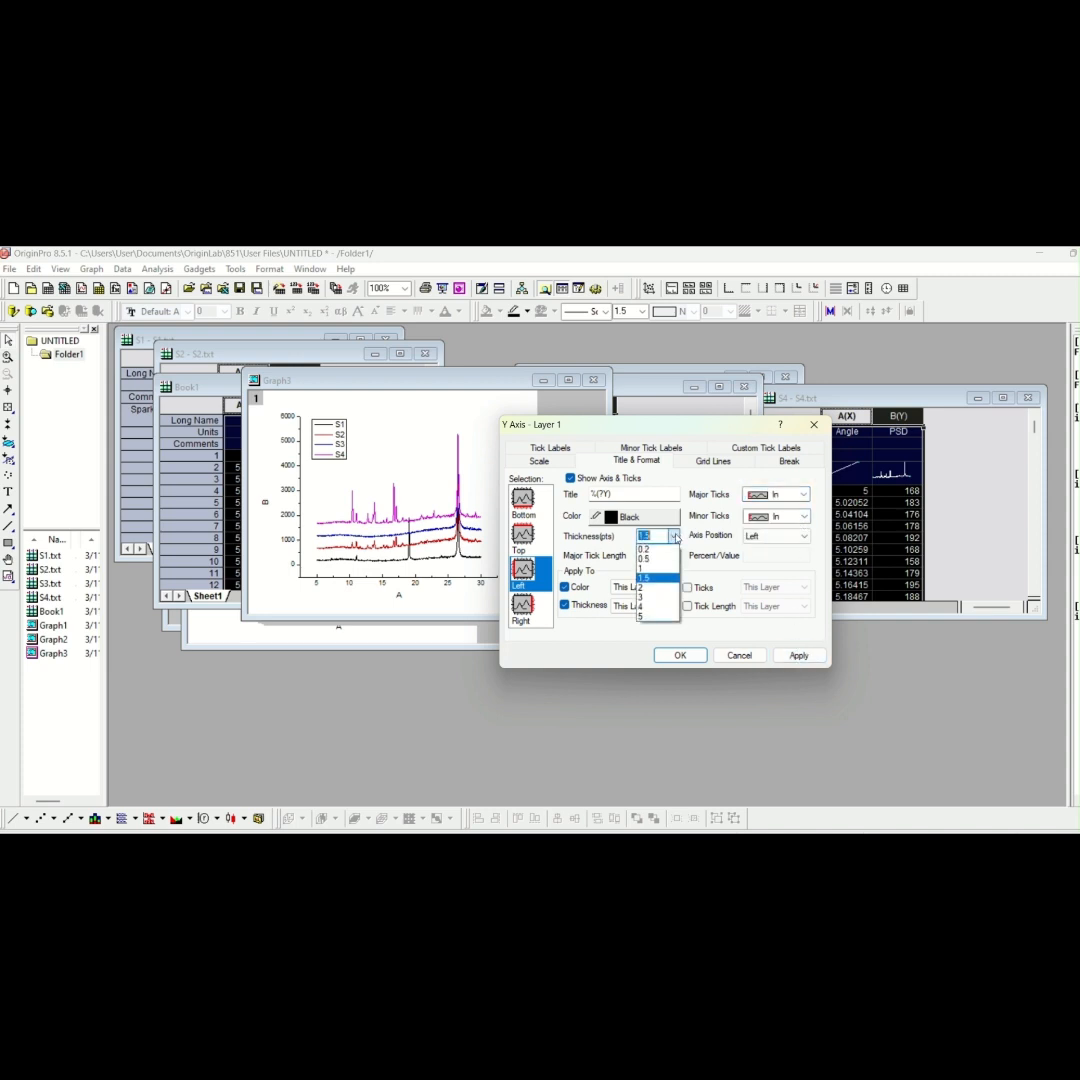
click(662, 596)
click(675, 555)
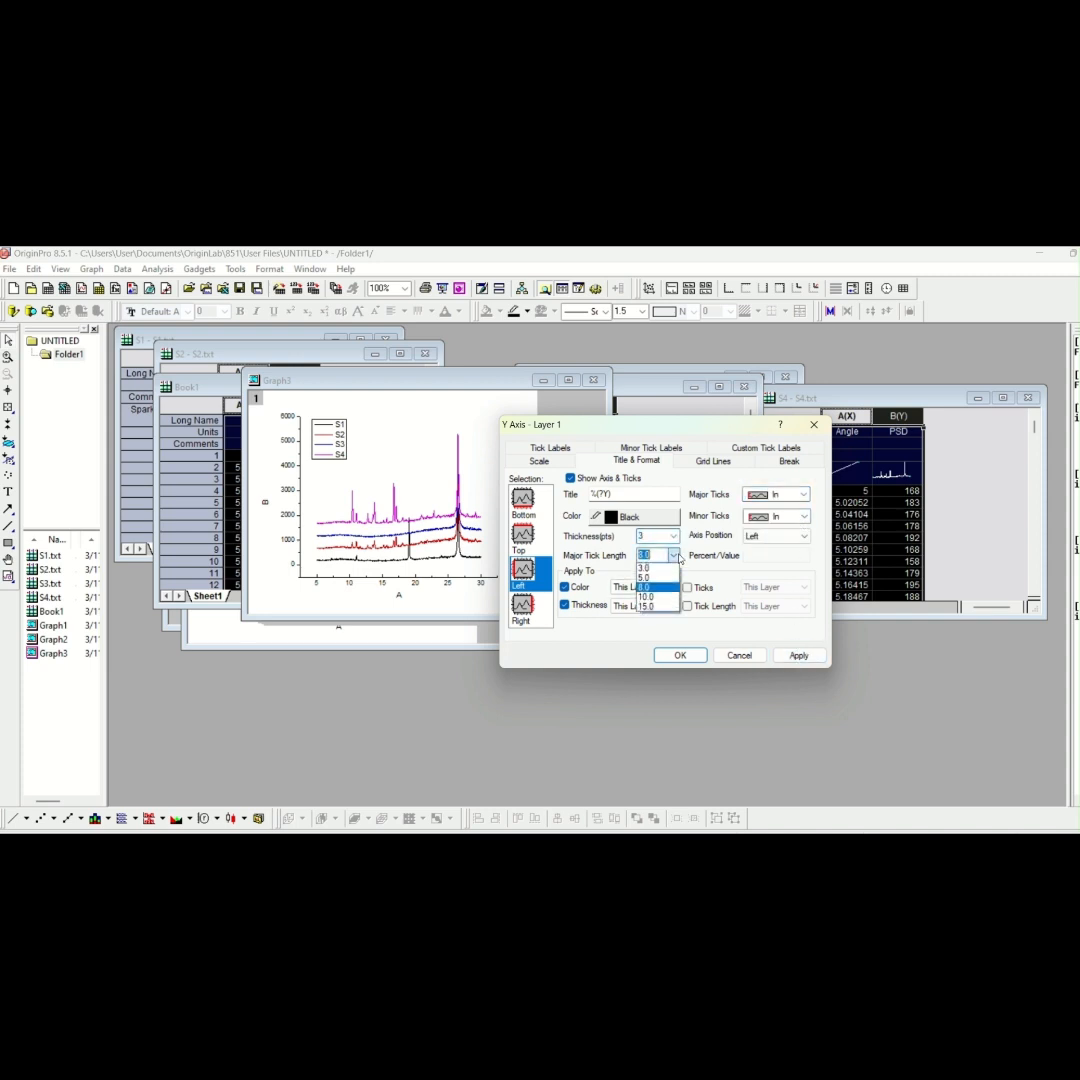
click(648, 597)
click(799, 656)
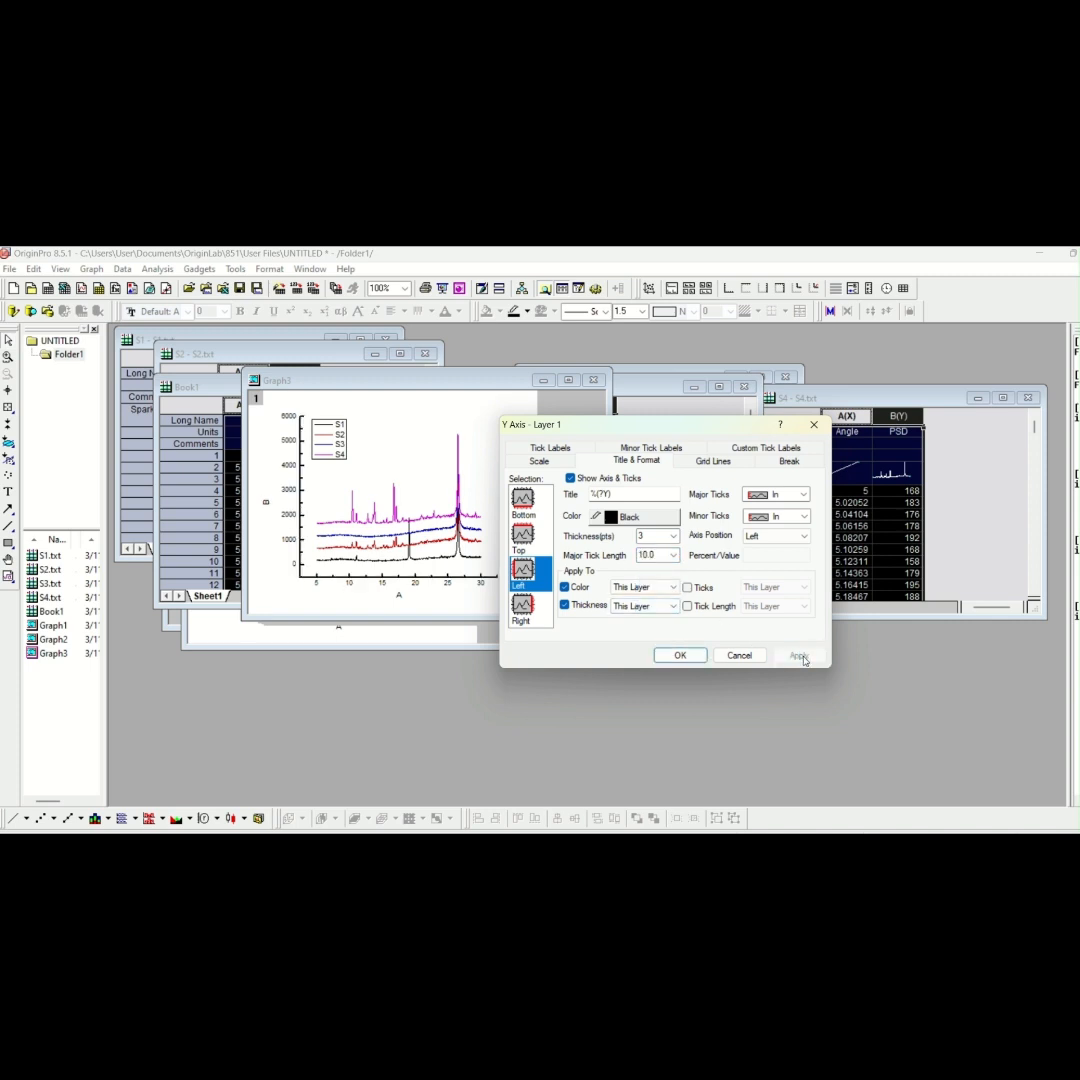
Add the opposite line for the horizontal grid direction, closing the plot's right side, with grid line settings applied to This Layer
click(726, 464)
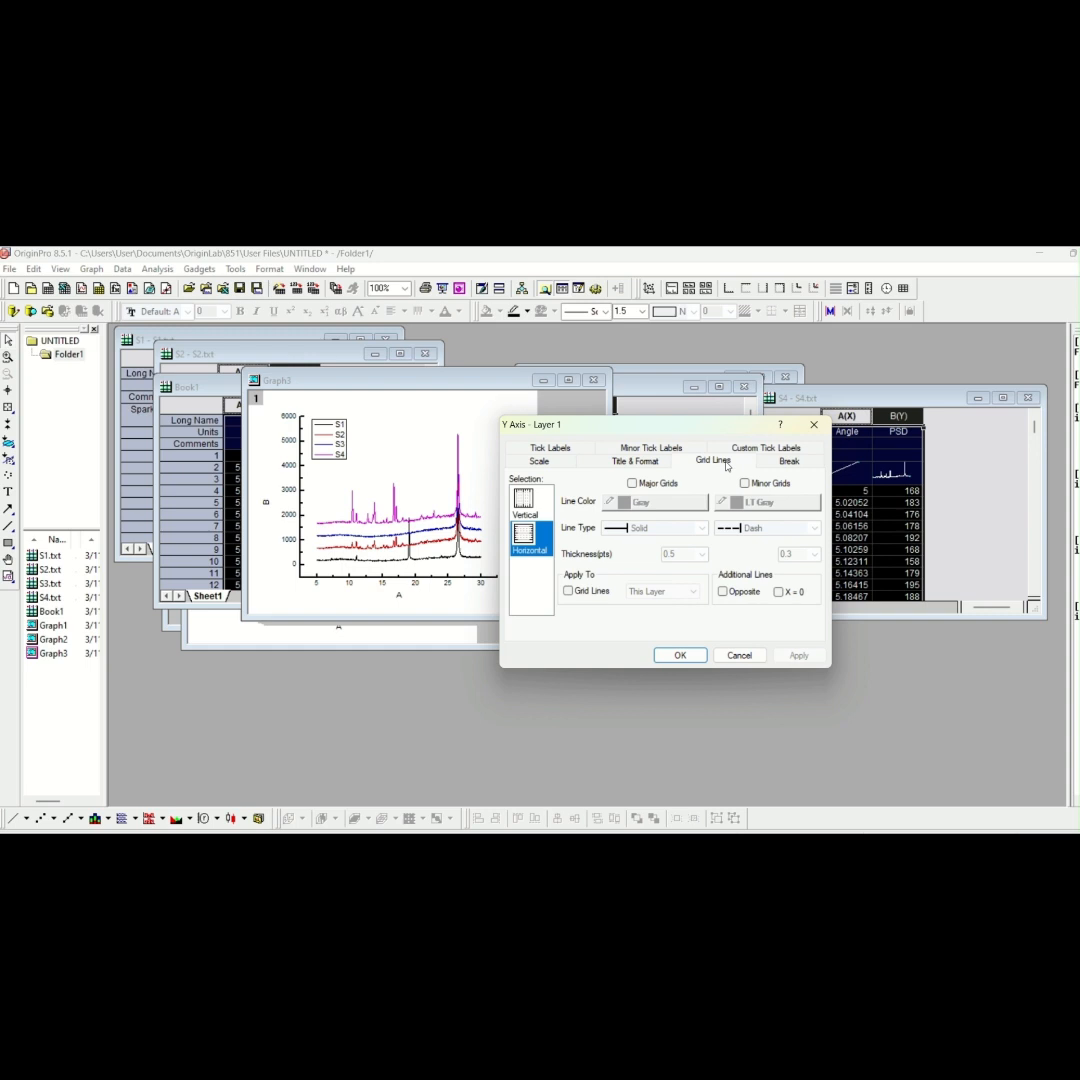
click(568, 591)
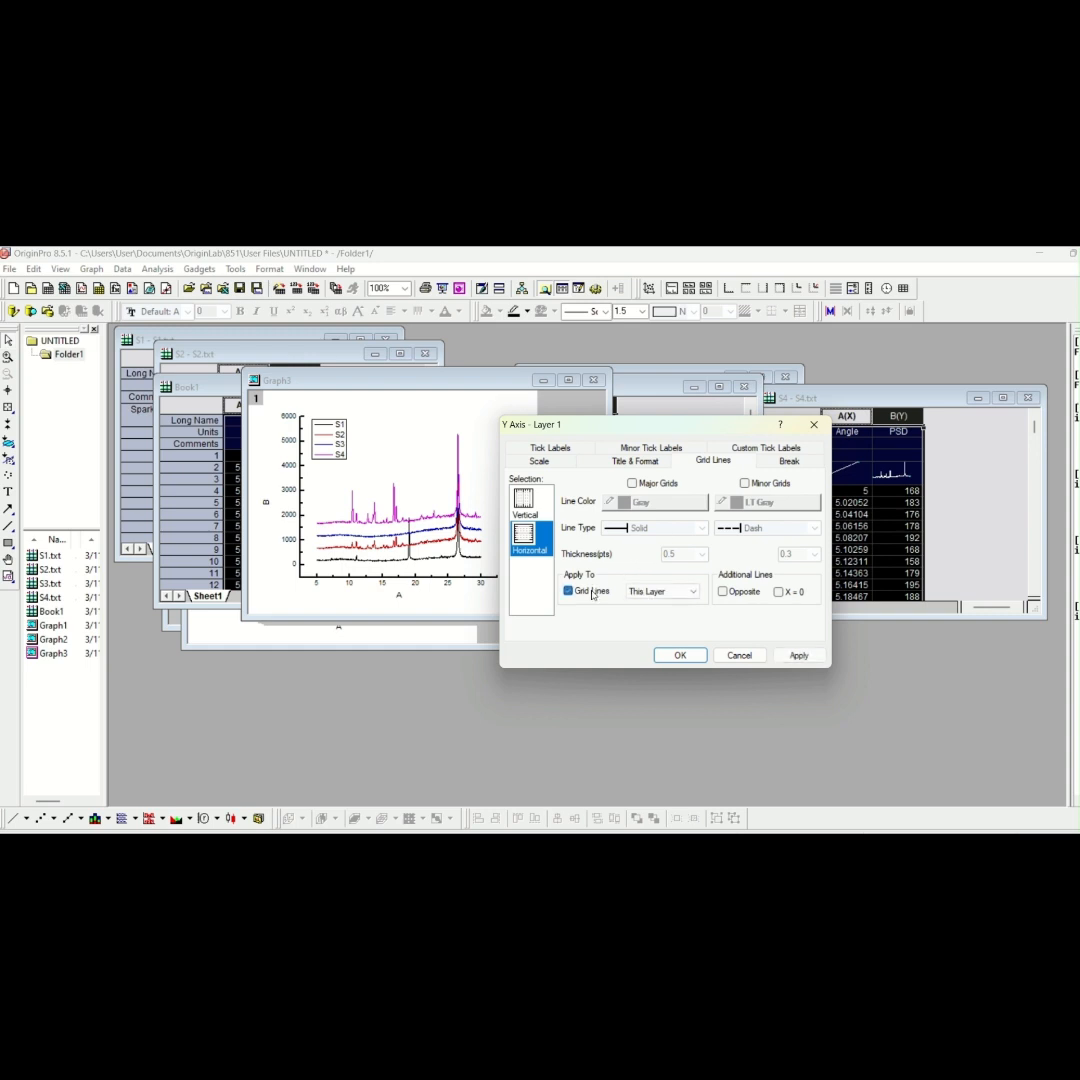
click(723, 591)
click(799, 656)
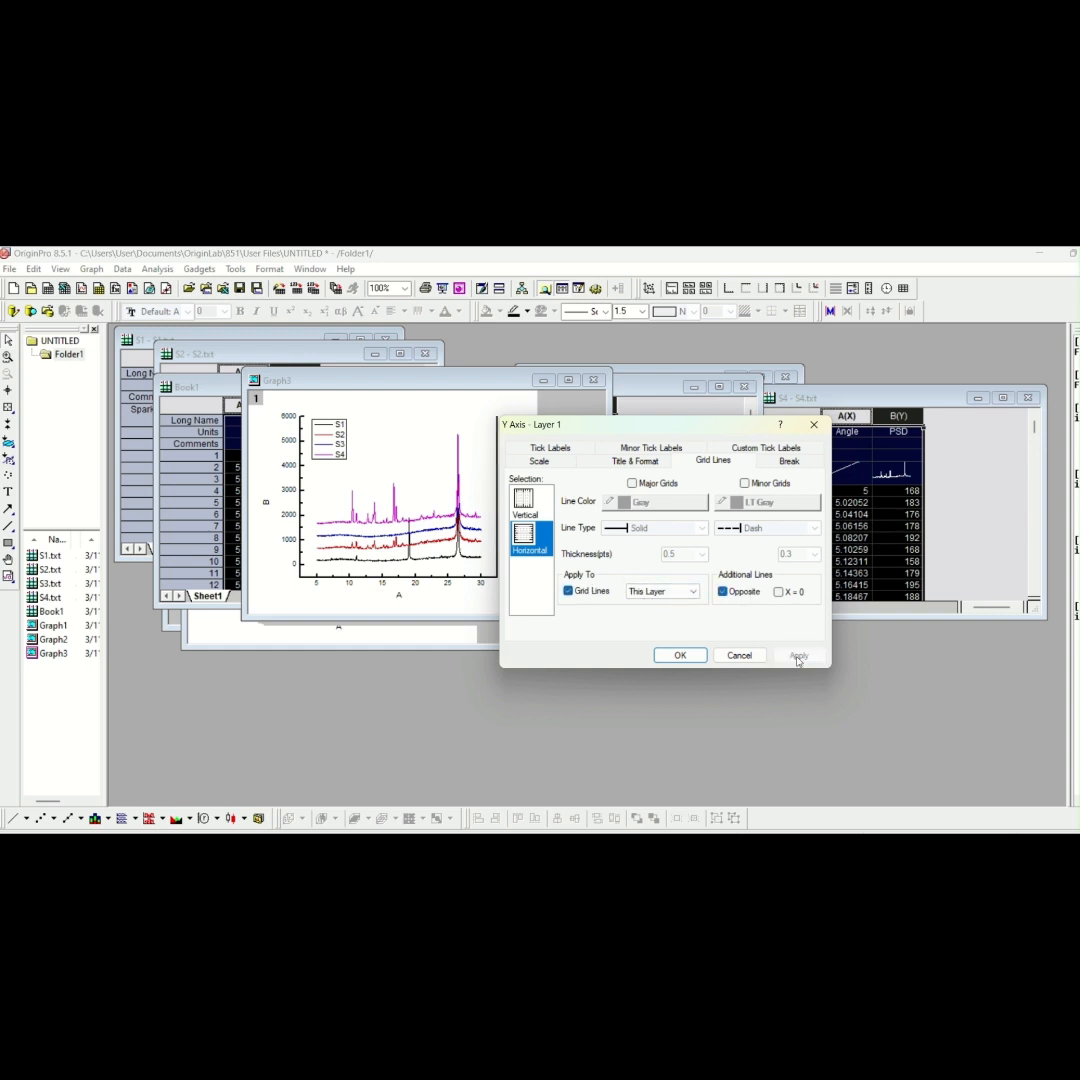
Add the opposite line for the vertical grid direction, closing the plot's top side, with grid line settings applied to This Layer
click(524, 500)
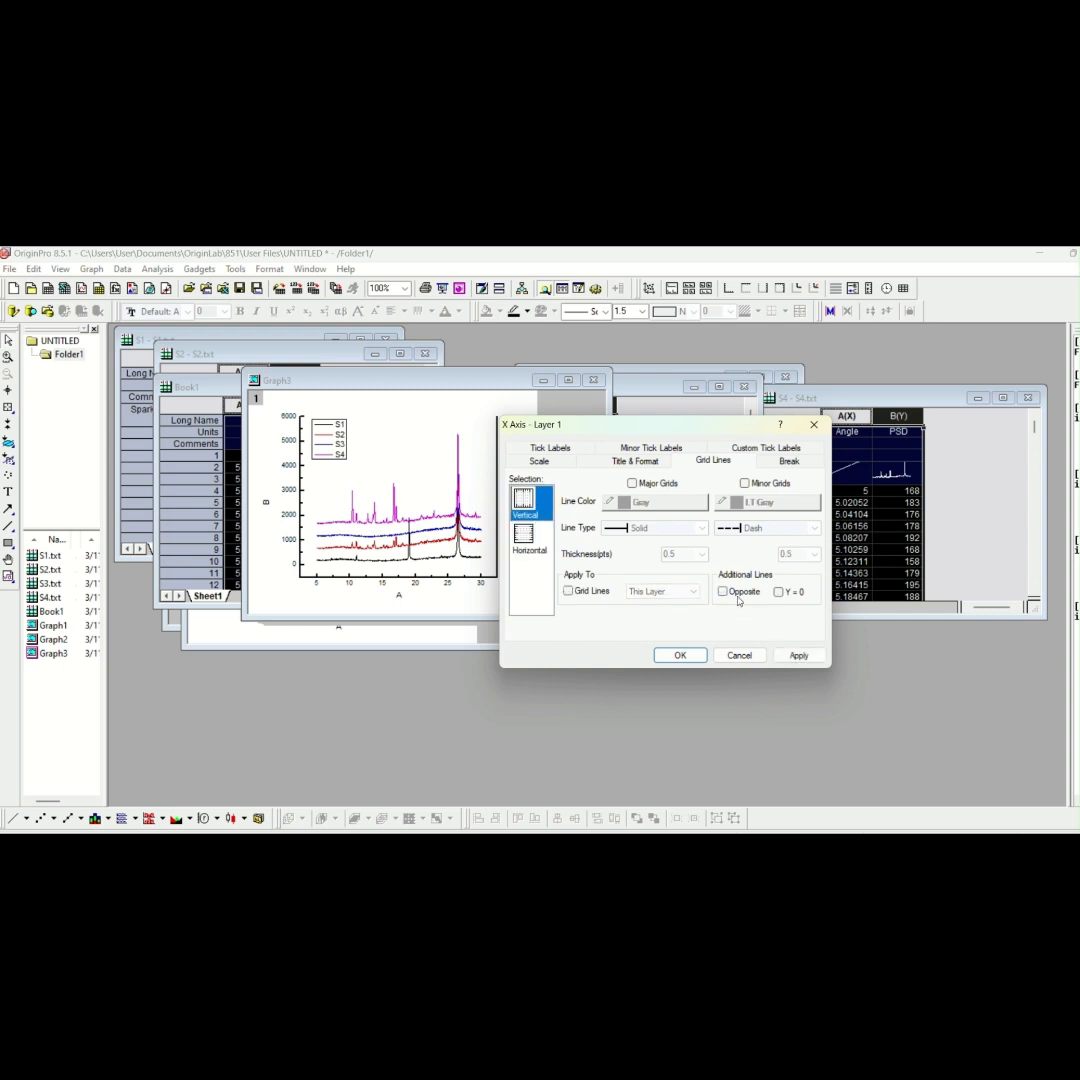
click(737, 596)
click(568, 591)
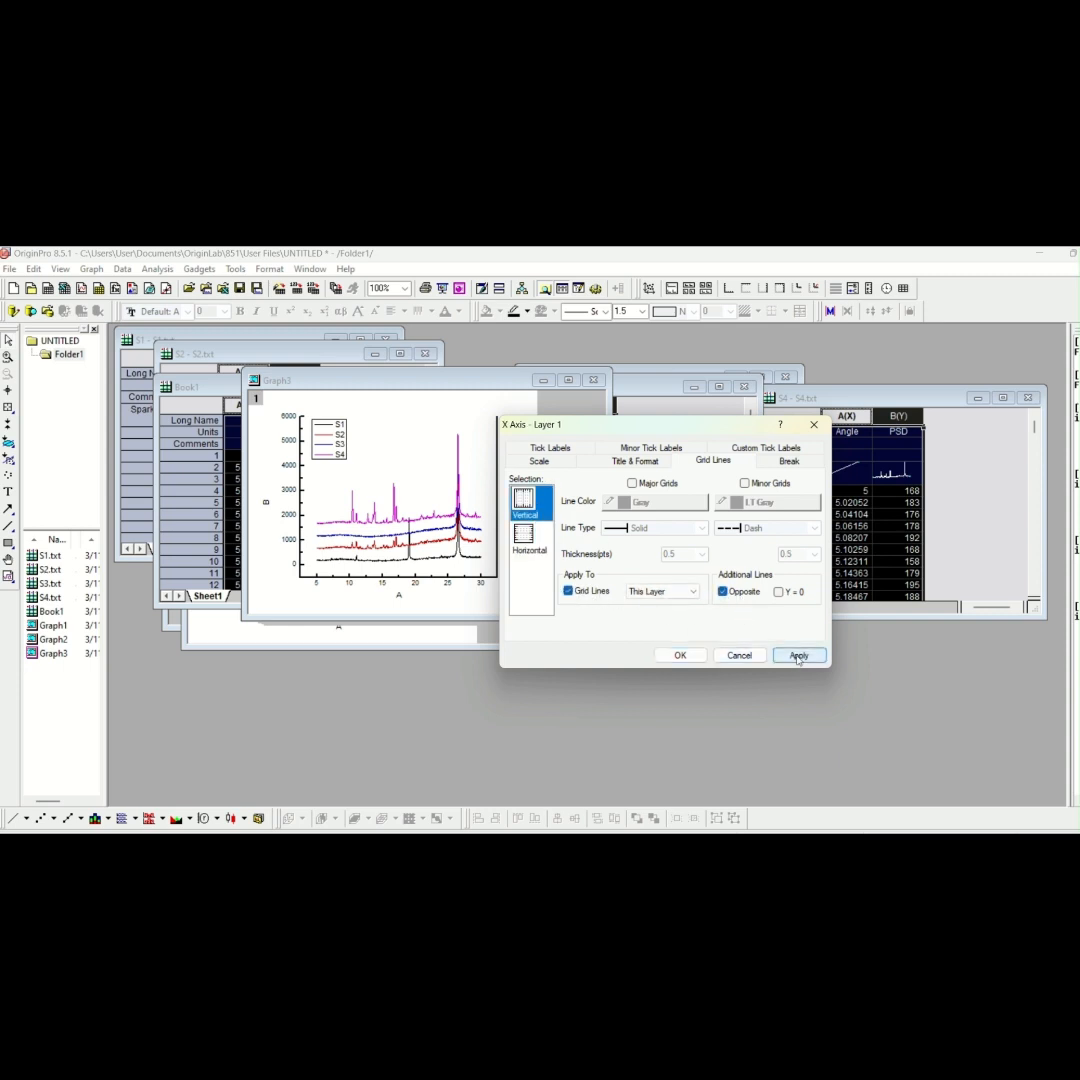
click(798, 656)
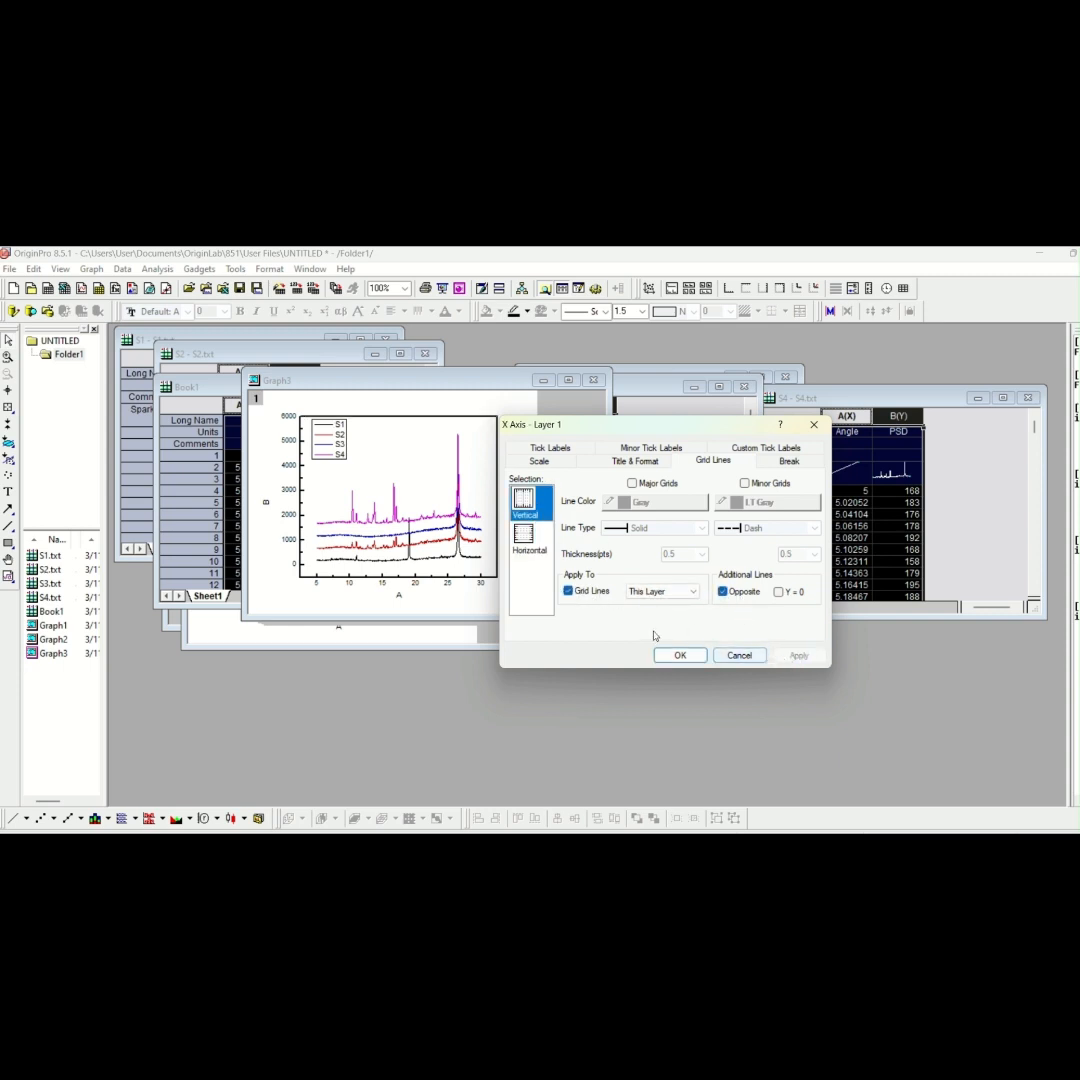
Set the X axis scale to run from 4.5 to 30.5 and close the axis settings
click(546, 463)
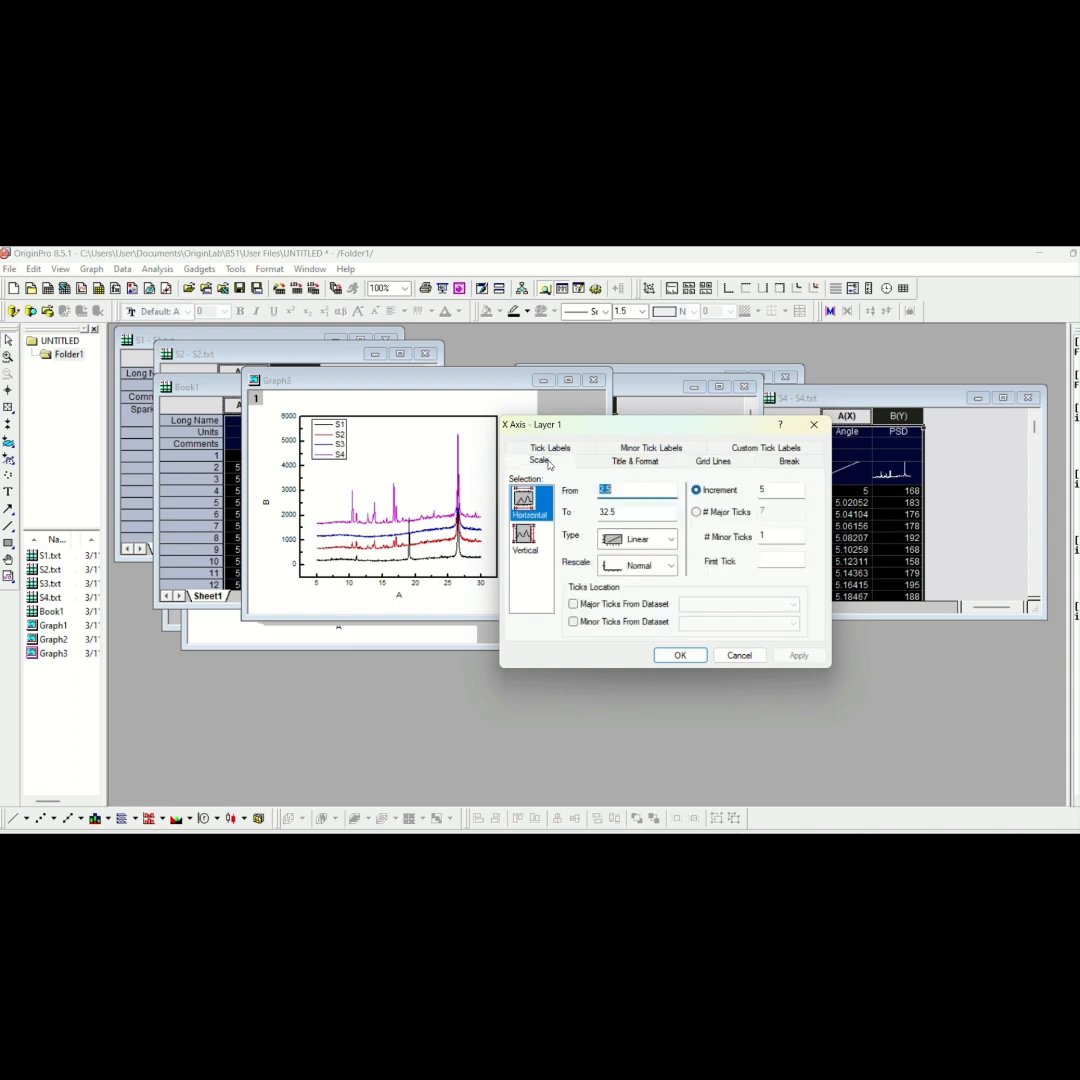
click(619, 511)
key(BackSpace)
key(BackSpace)
key(Return)
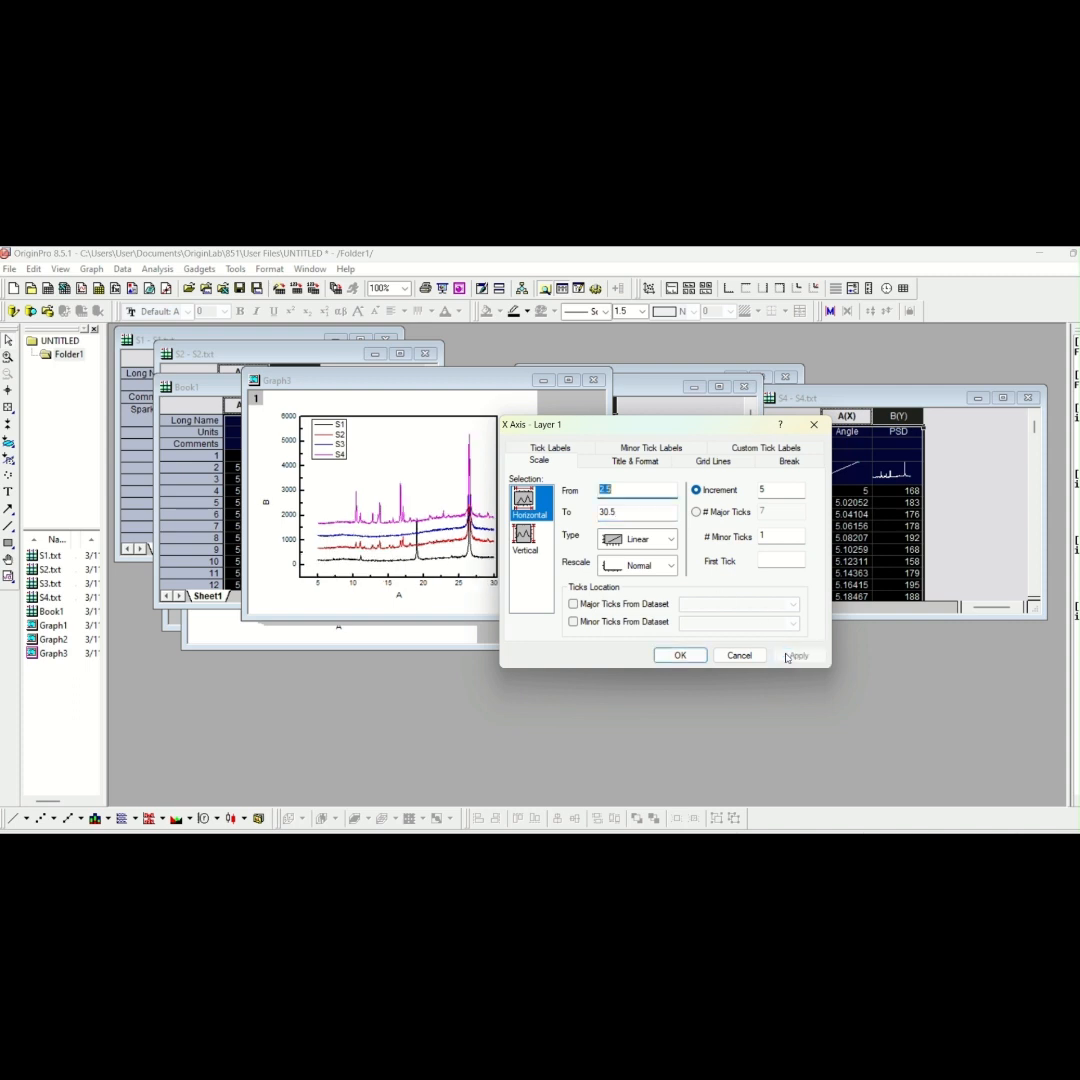
click(614, 490)
key(BackSpace)
text(4.5)
click(790, 656)
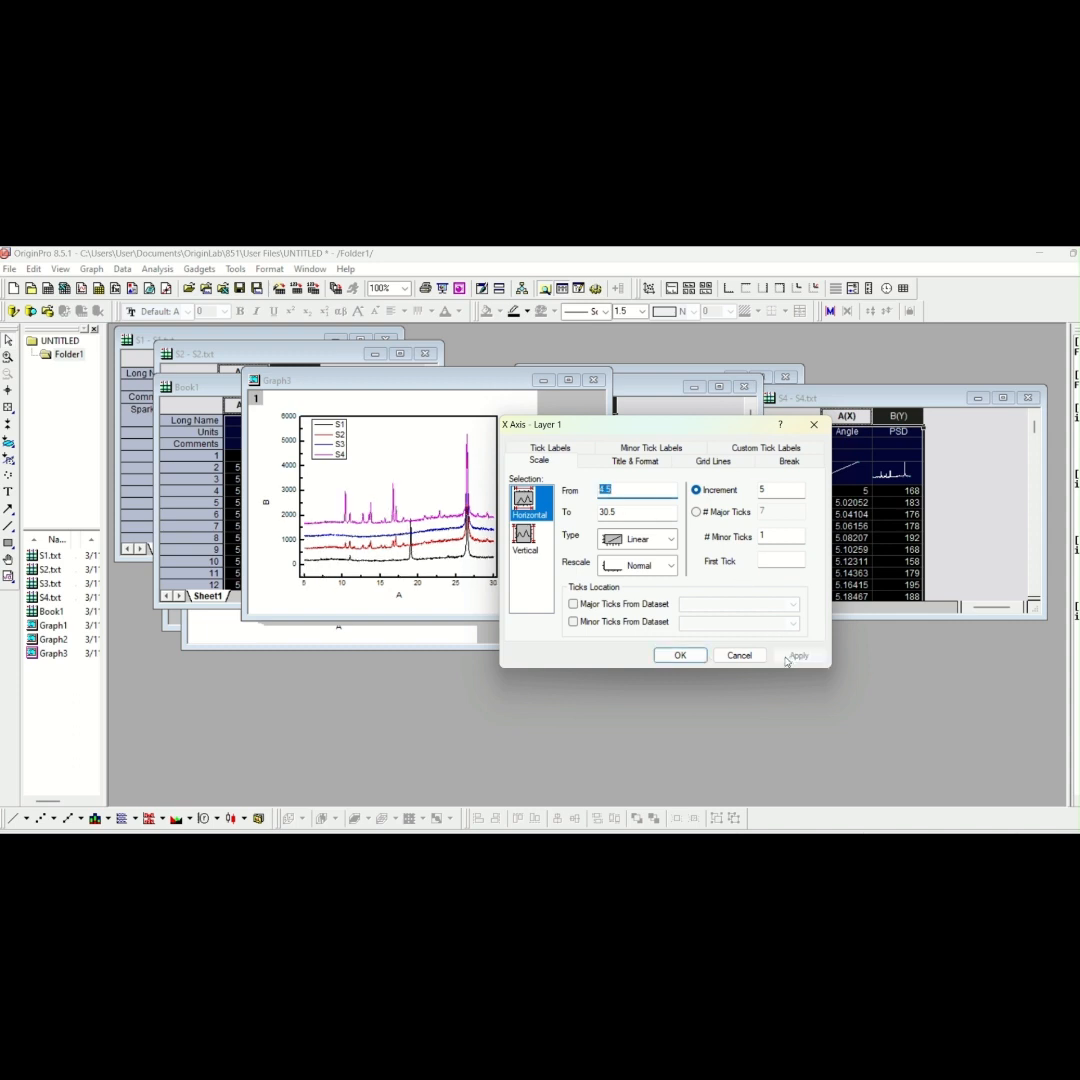
click(680, 655)
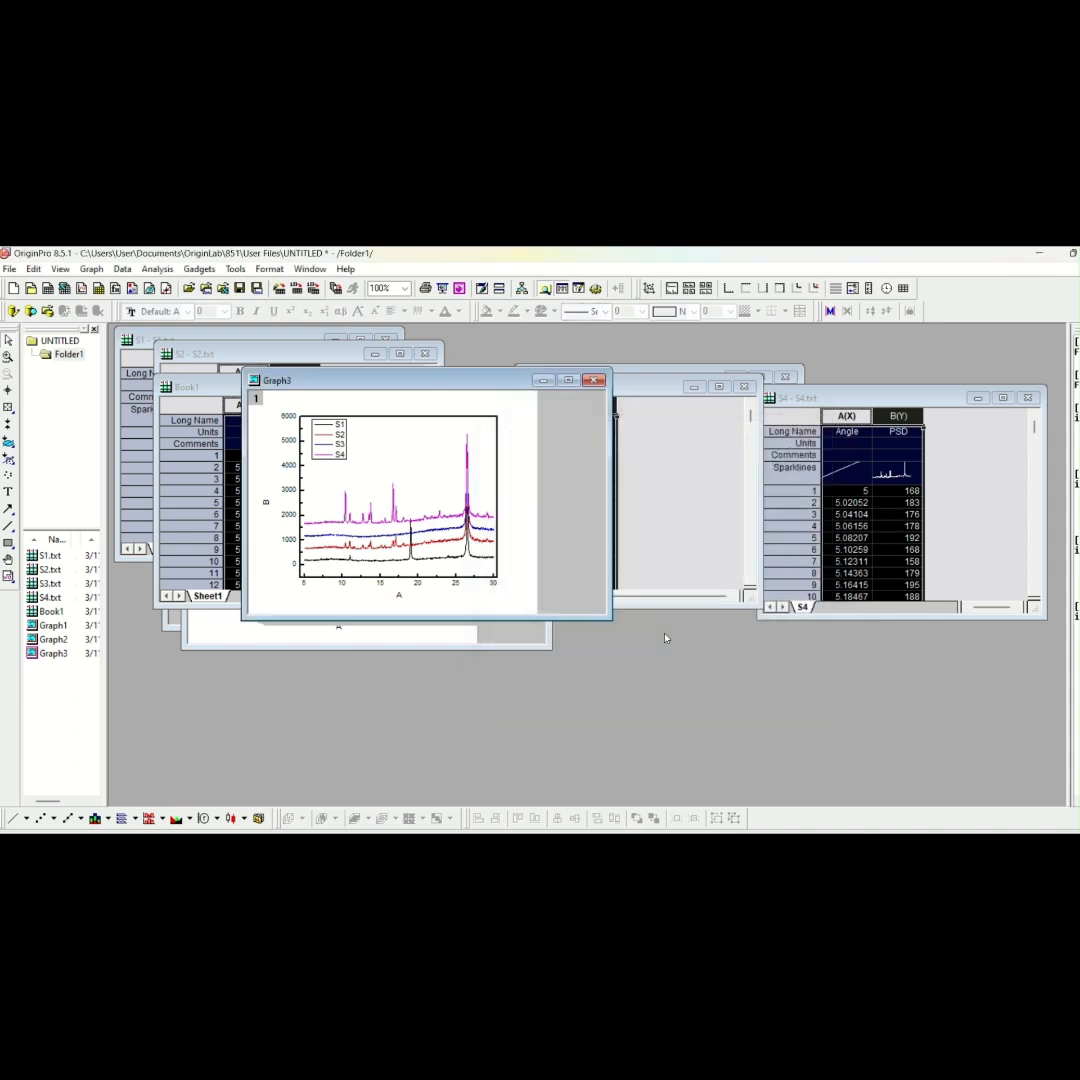
Replace the X axis title with 2θ, using the Greek letter formatting for theta
right_click(399, 598)
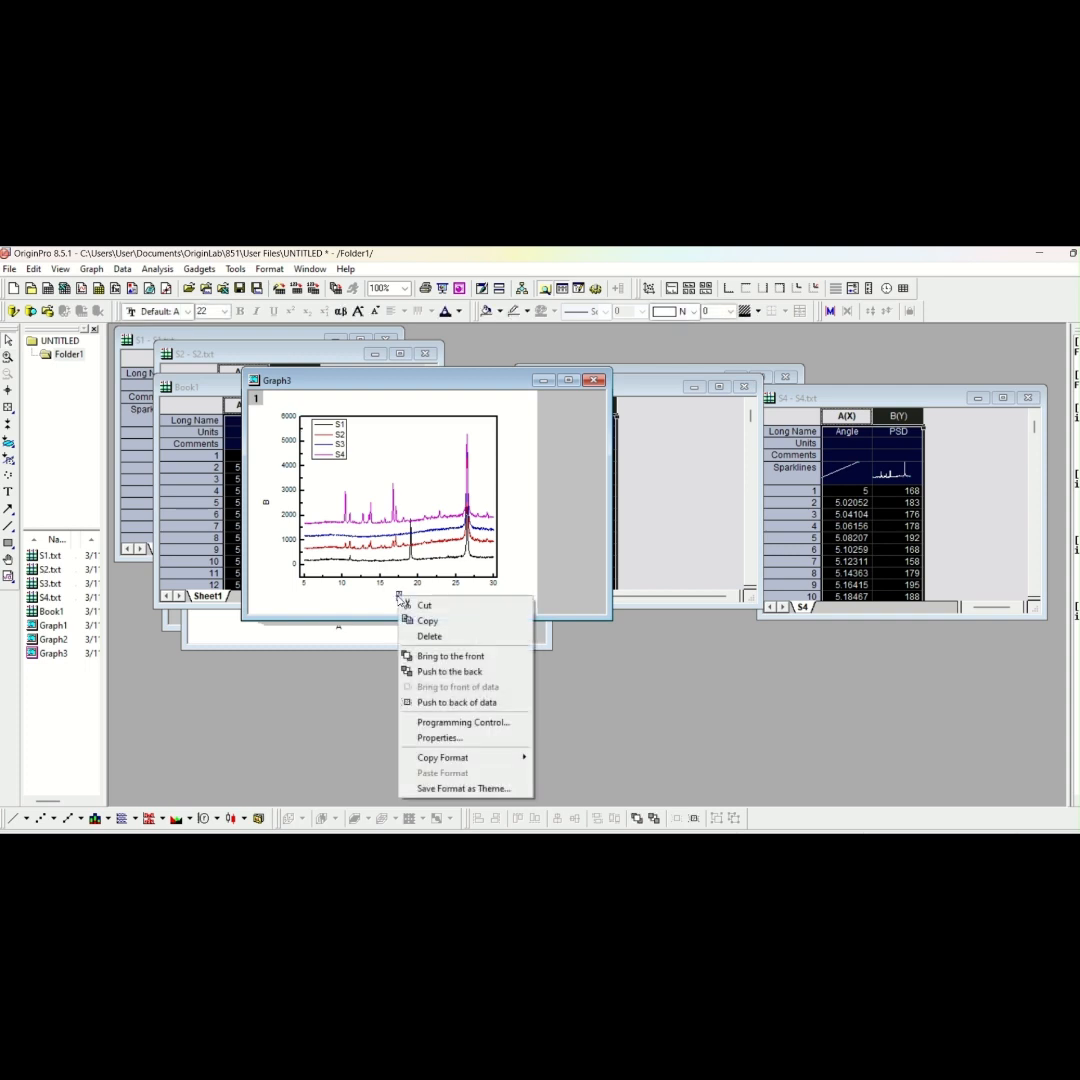
click(440, 738)
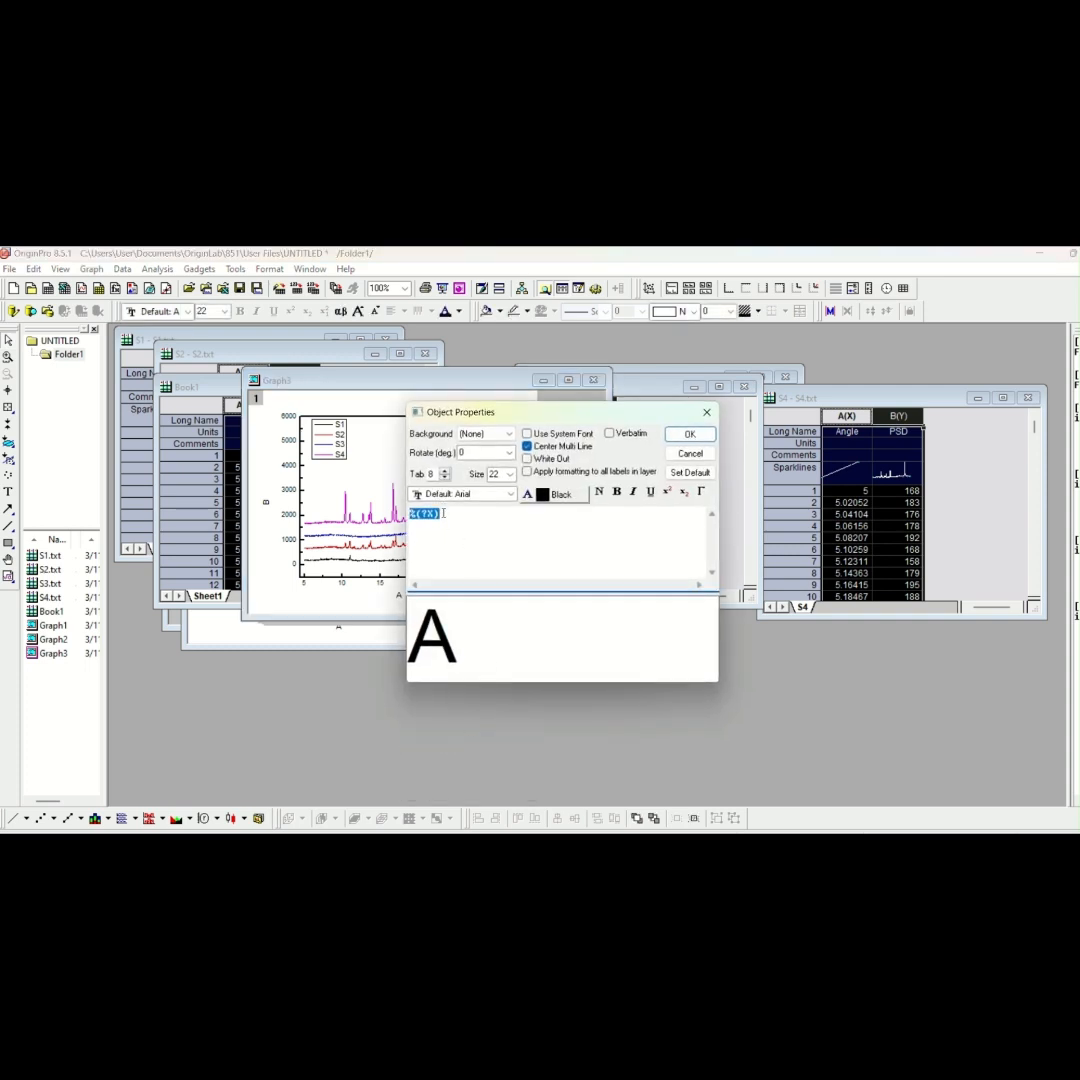
text(2)
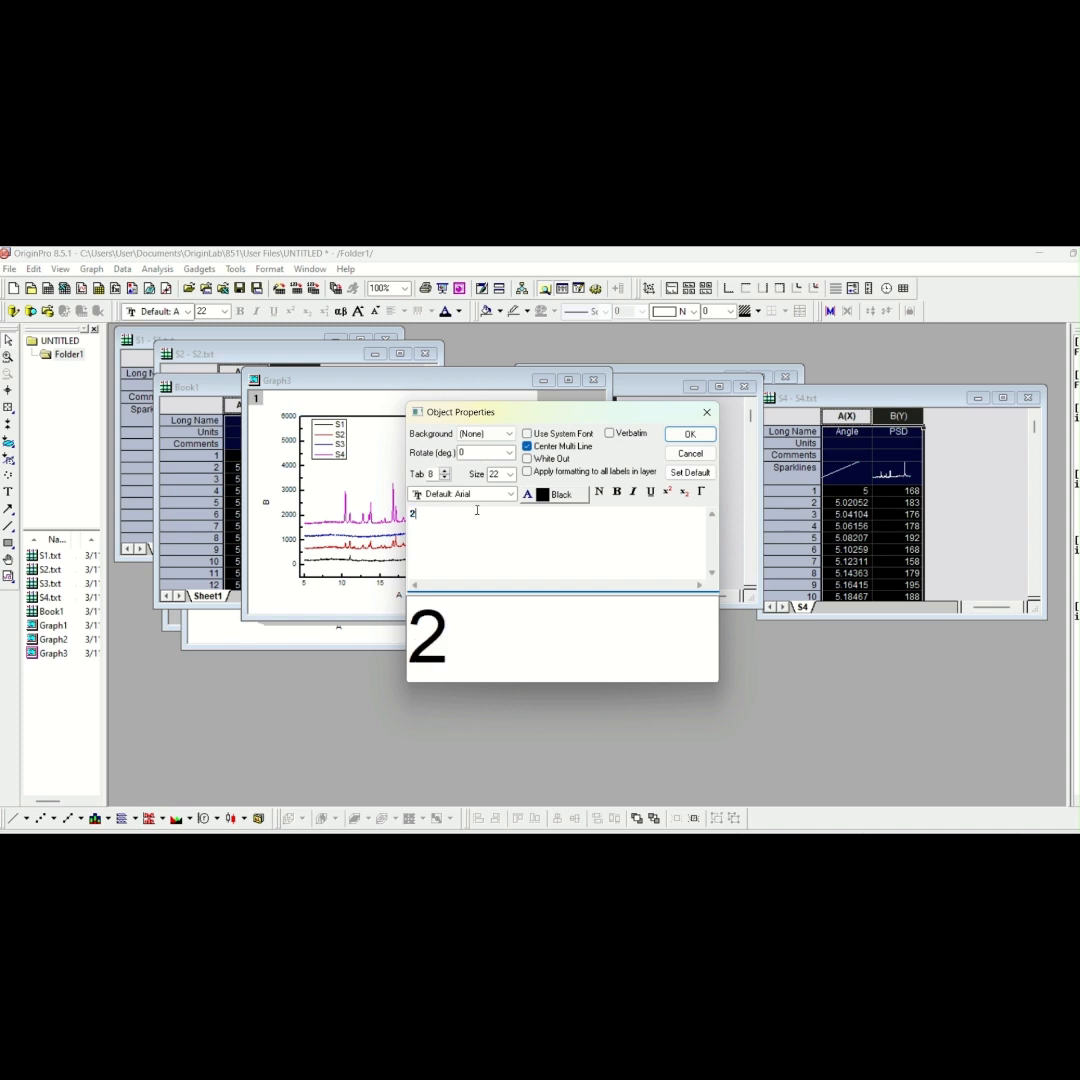
click(701, 492)
text(q)
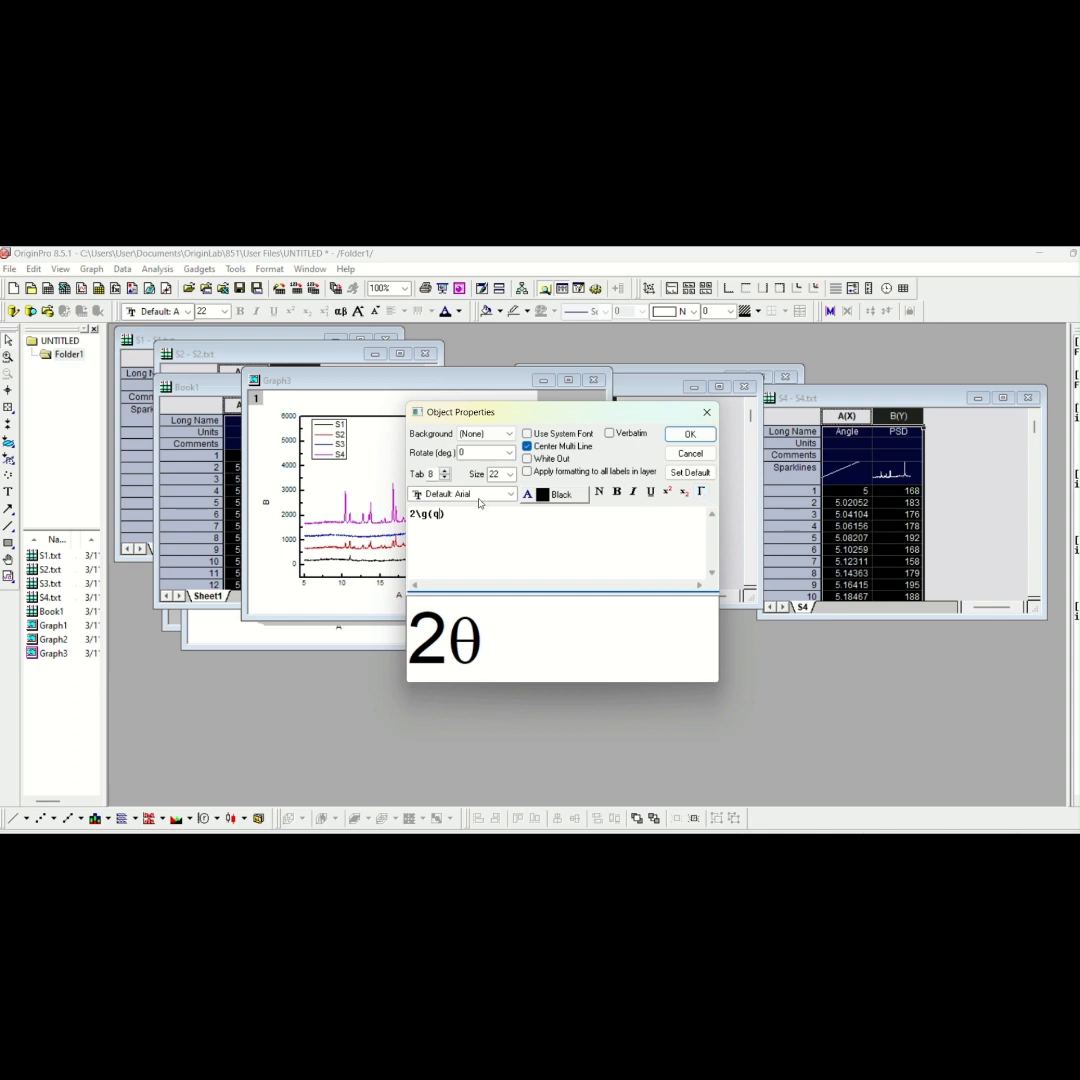
click(690, 434)
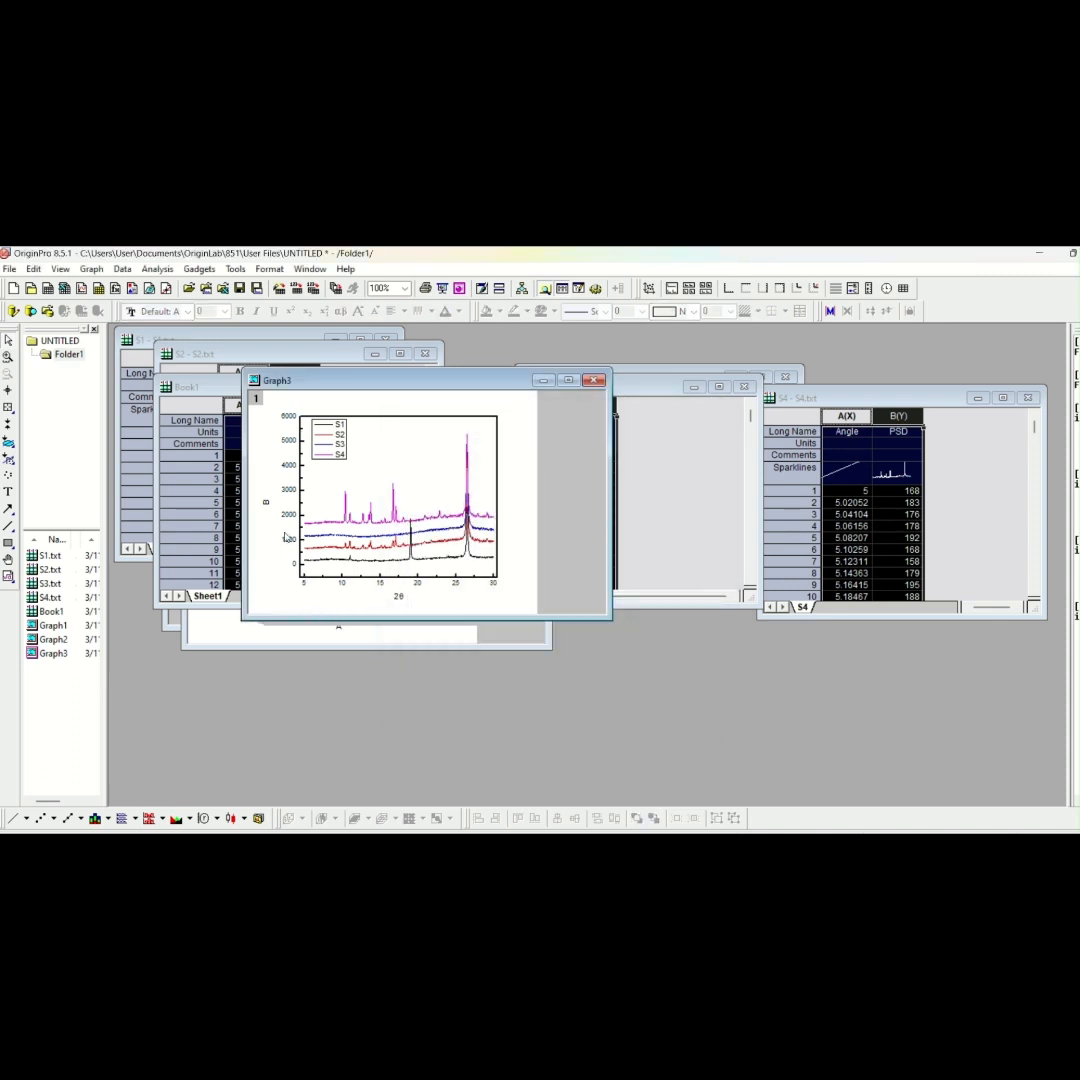
Replace the Y axis title with Intensity and shift the title slightly closer to the axis
right_click(267, 506)
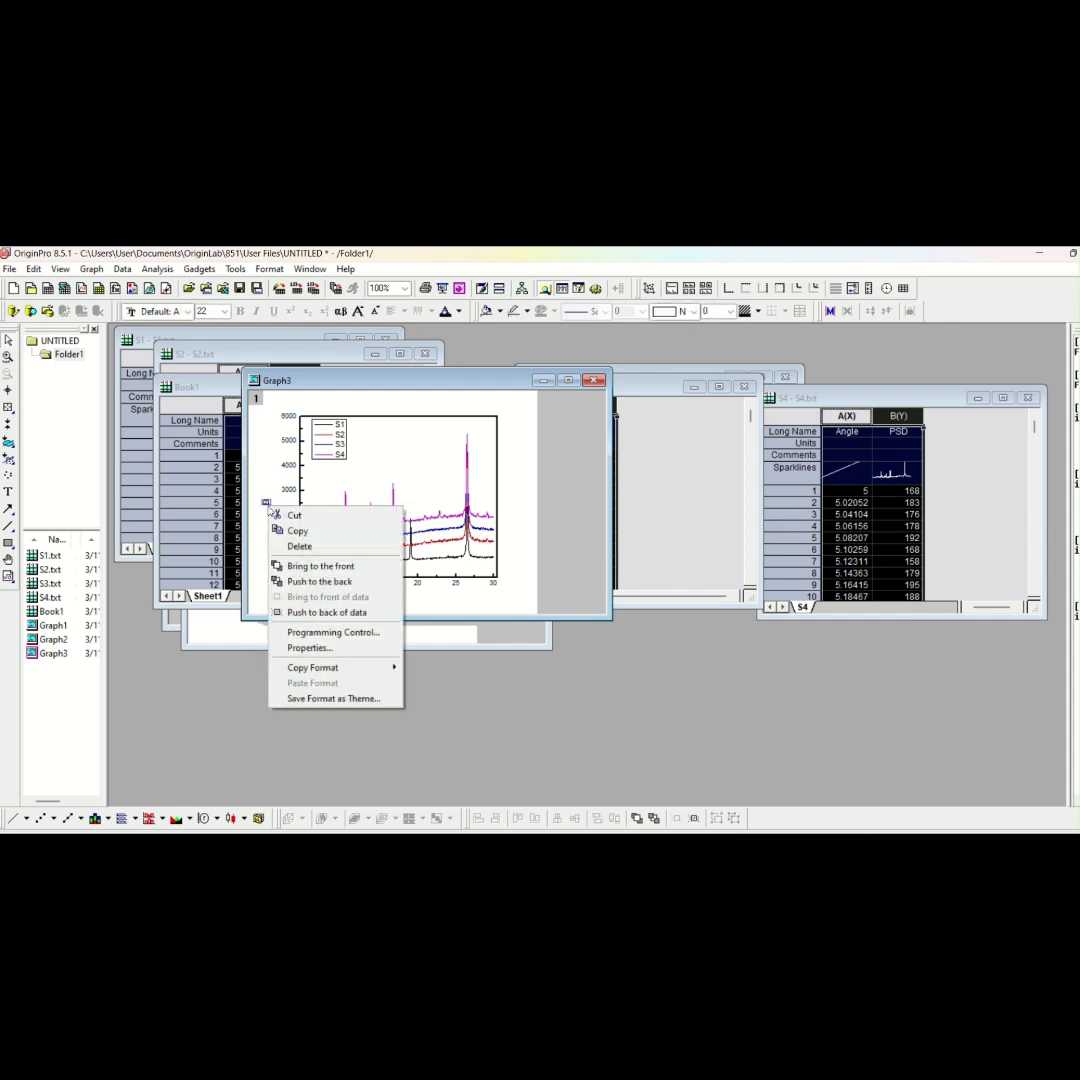
click(303, 648)
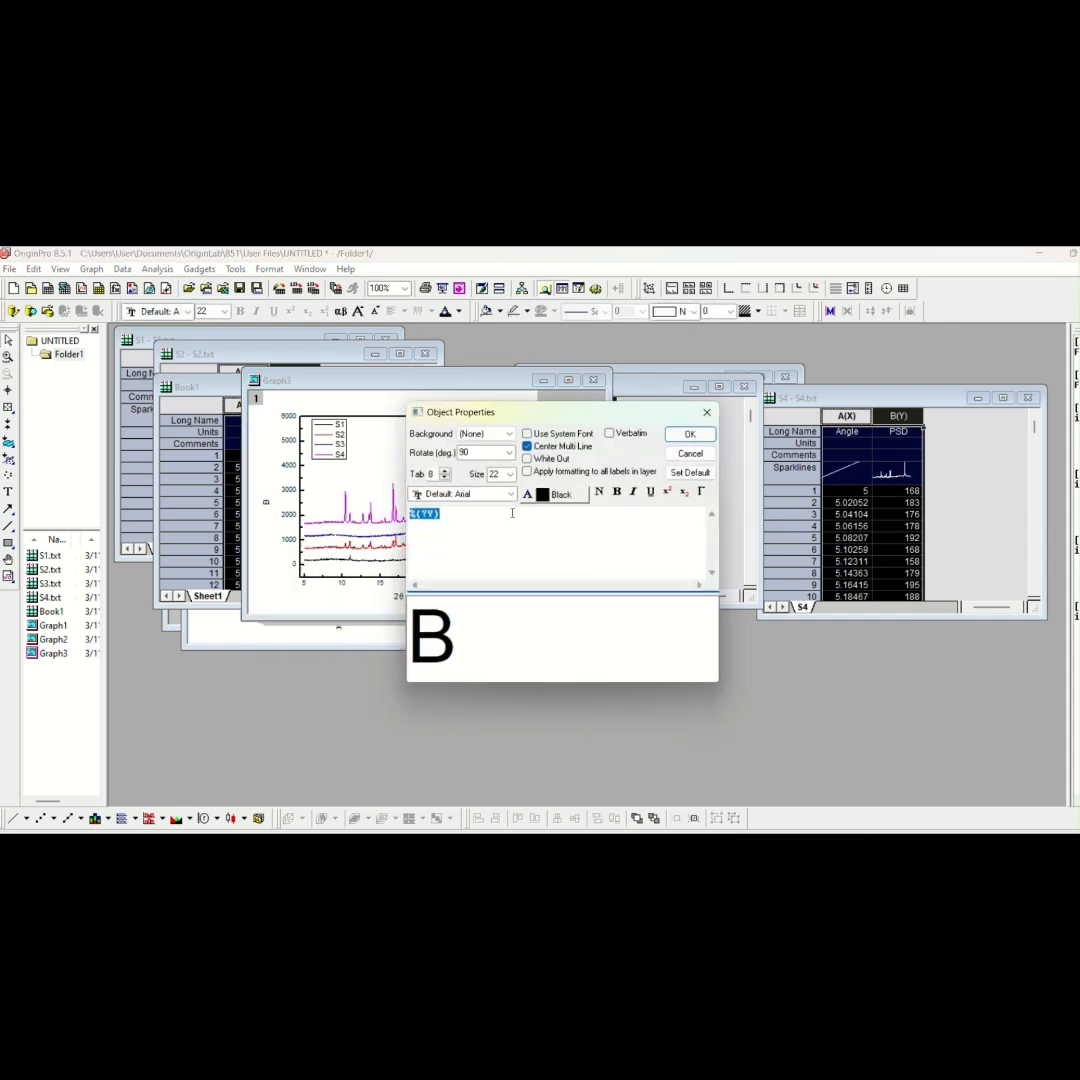
text(I)
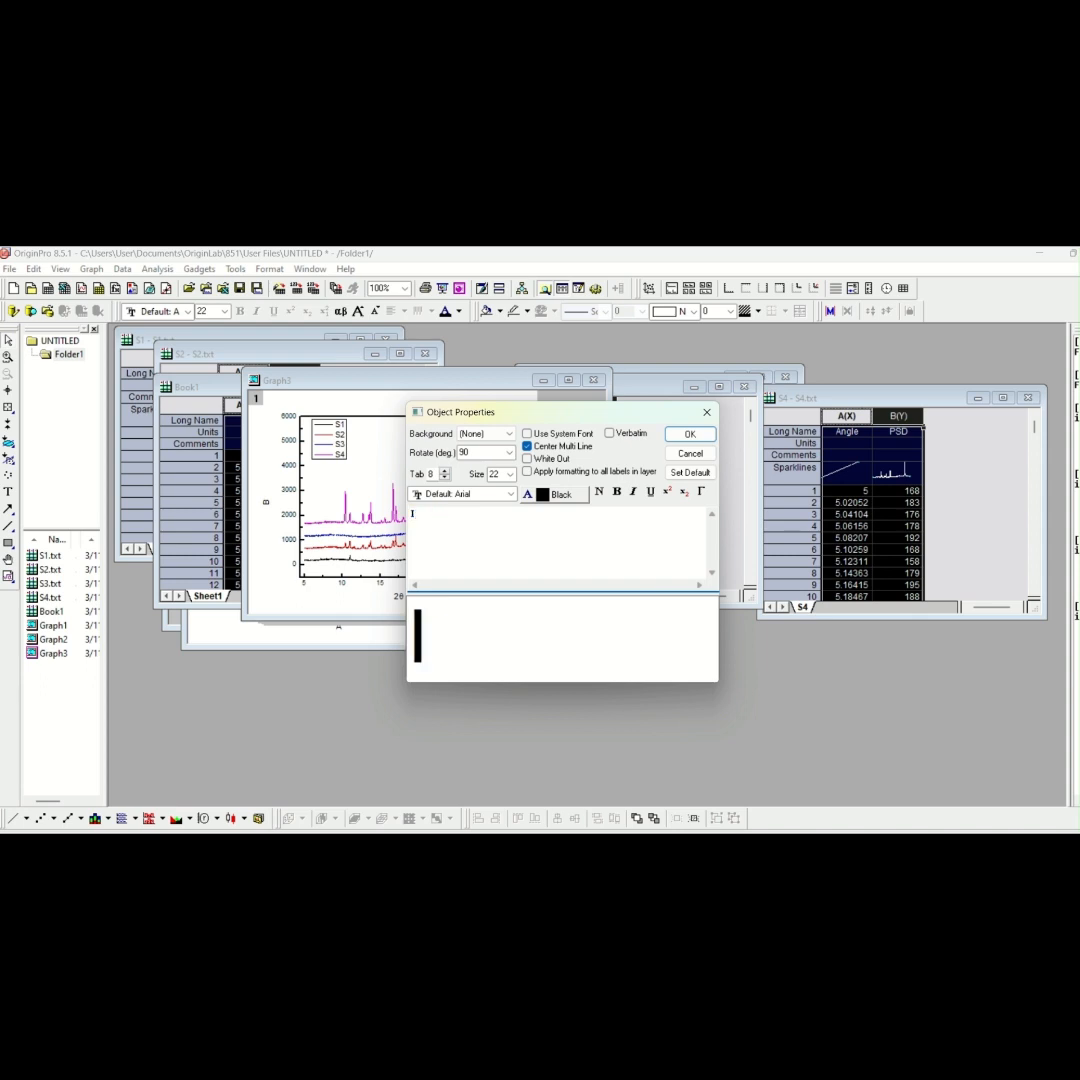
text(ntensity)
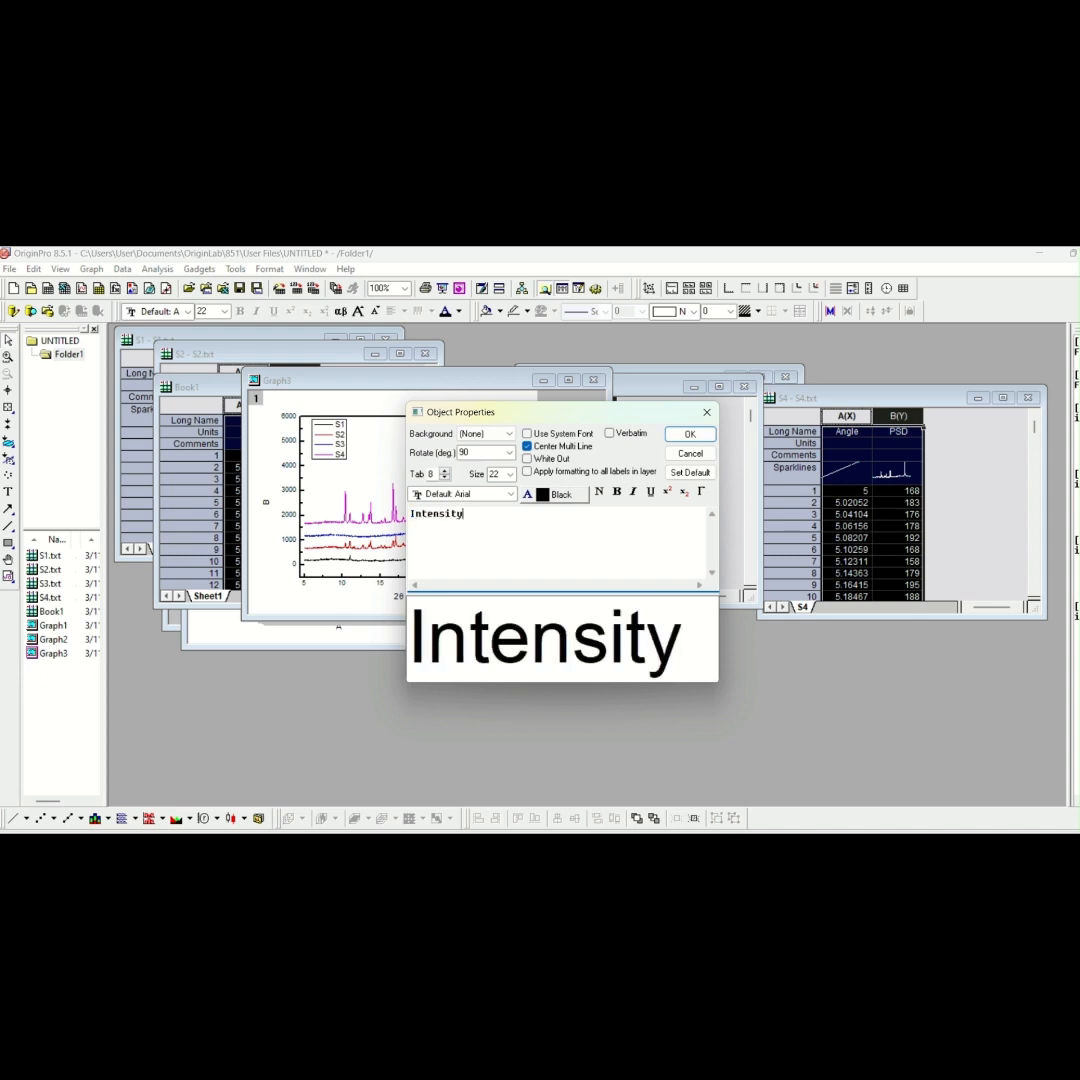
click(688, 435)
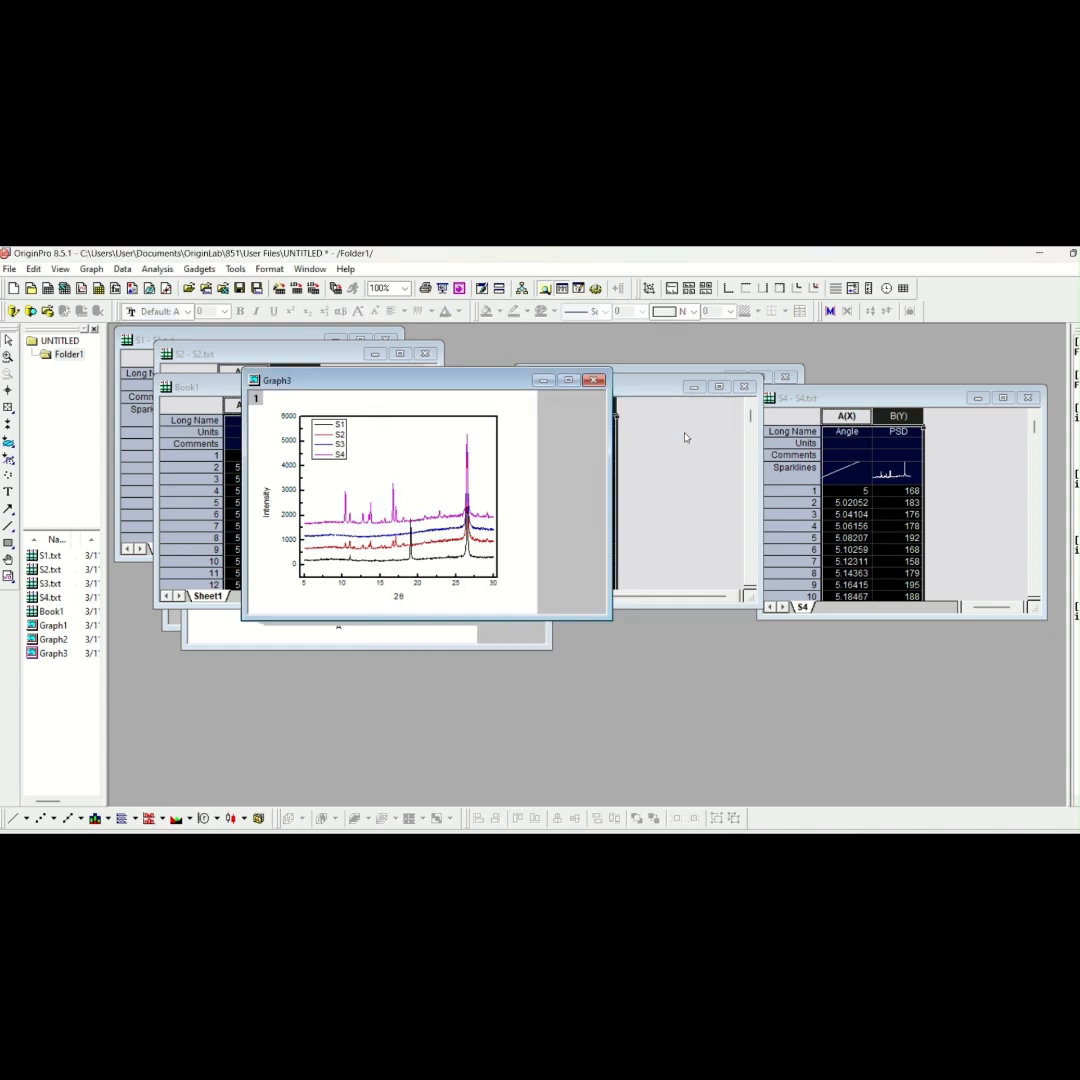
click(268, 502)
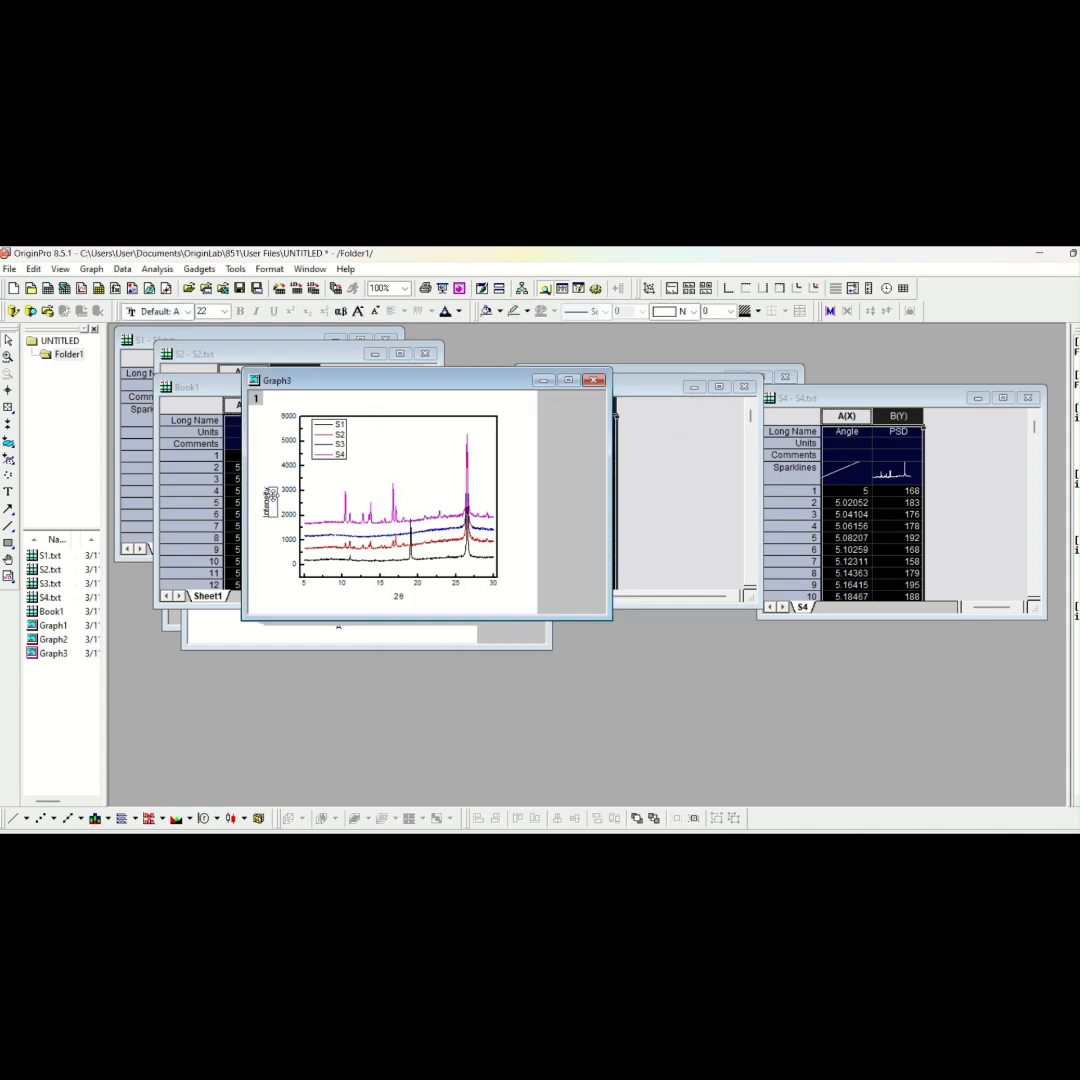
drag(271, 500, 267, 501)
Set the line width of the four grouped curves to 1.5 and apply the change
double_click(461, 562)
click(487, 448)
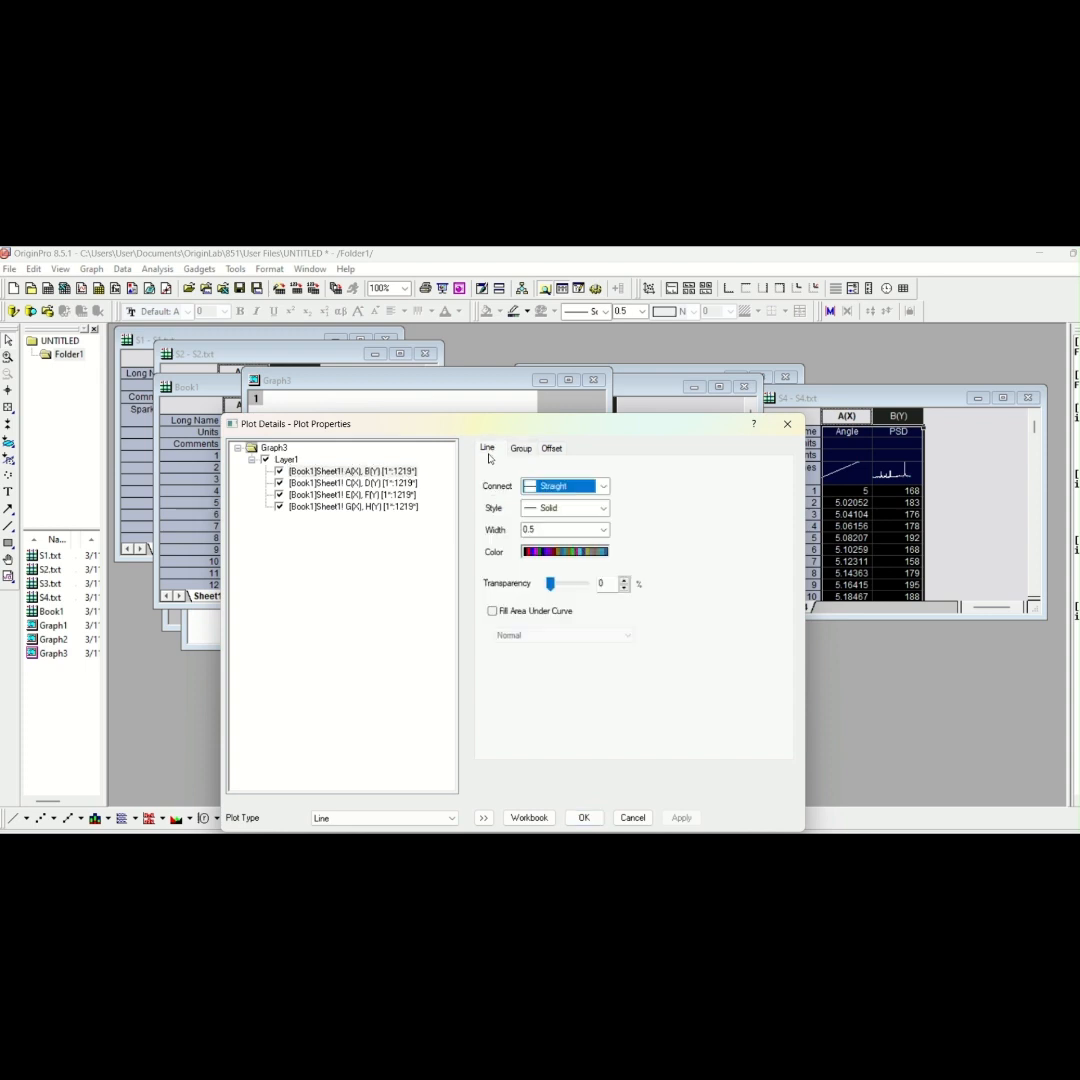
click(604, 530)
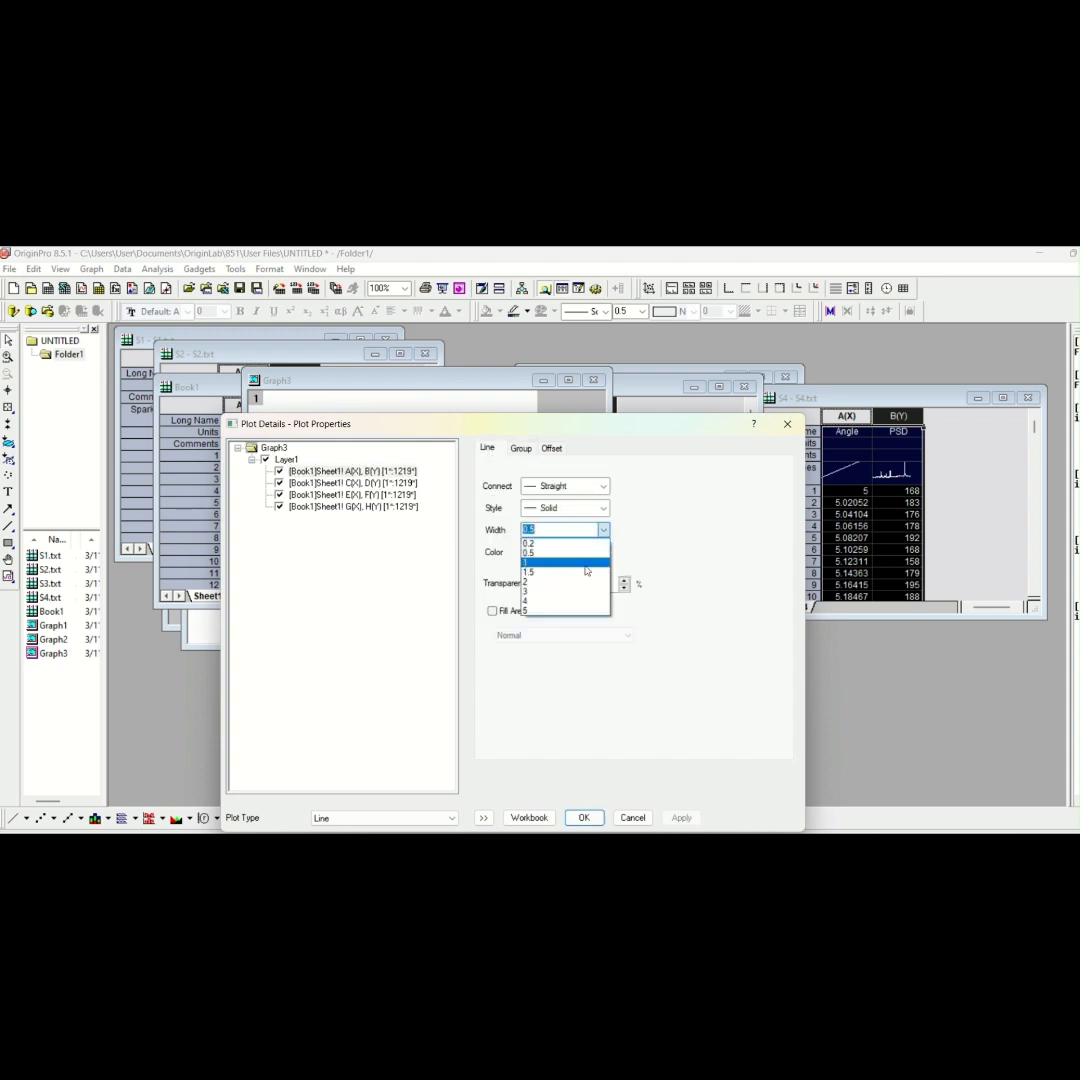
click(538, 546)
click(682, 818)
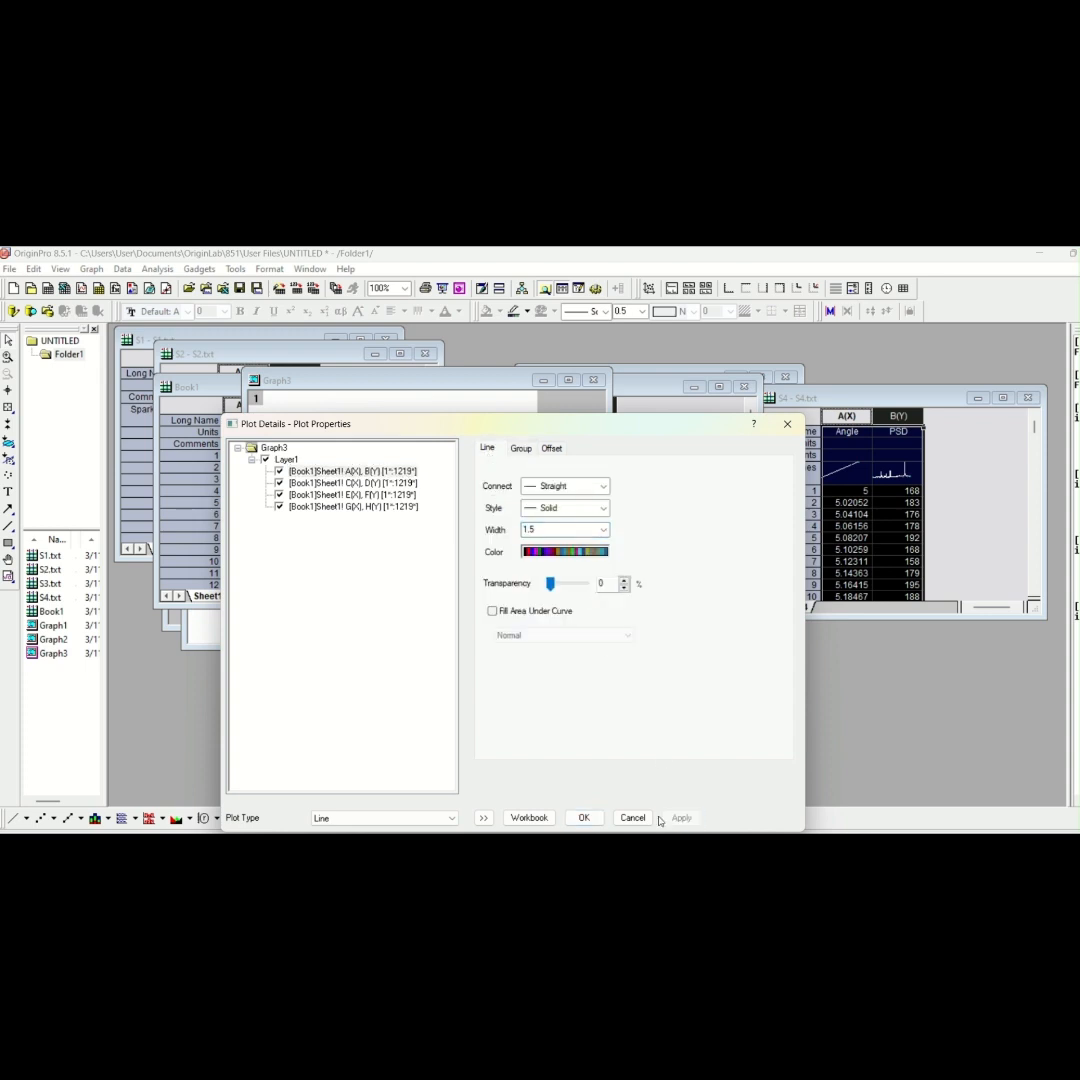
click(584, 818)
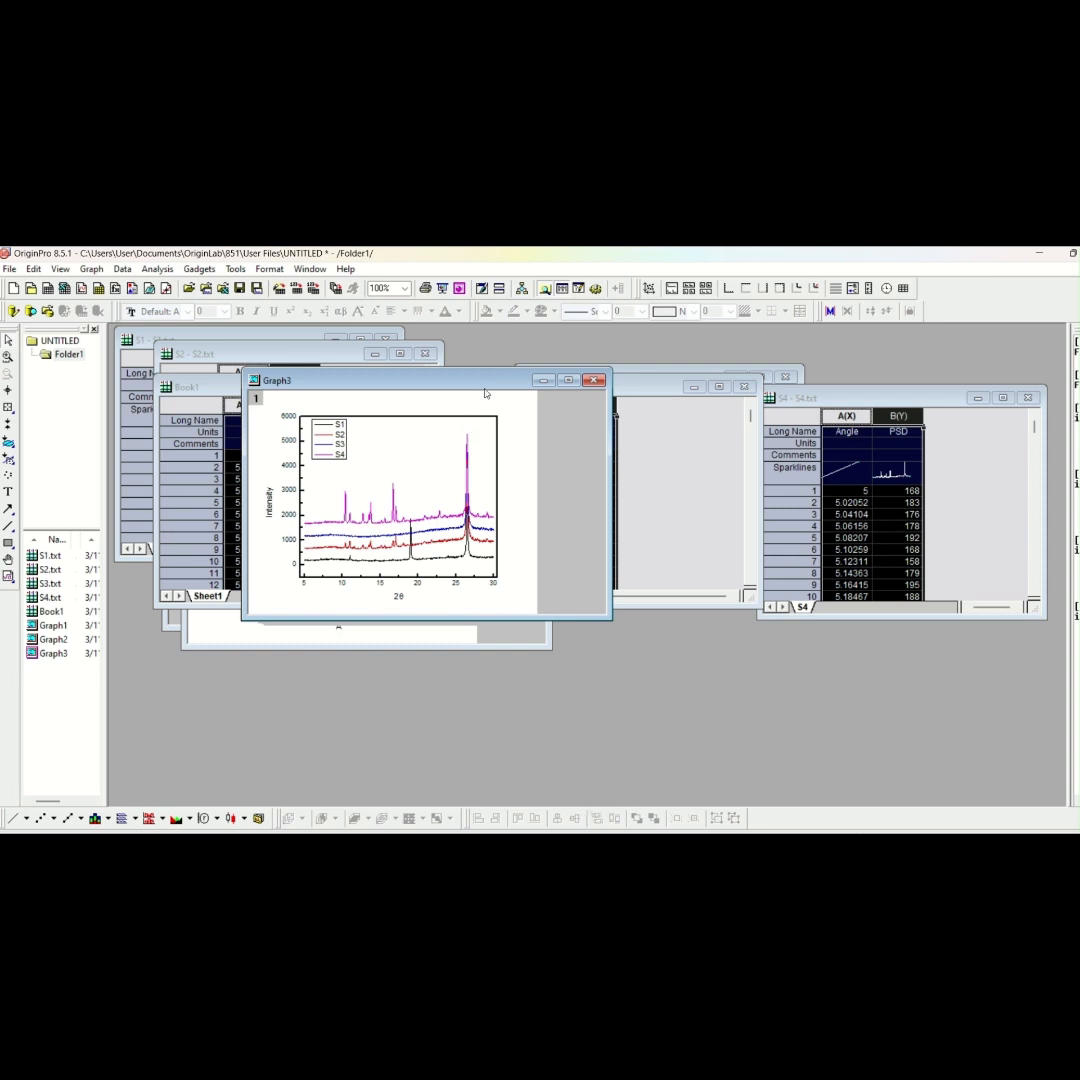
Move the Graph3 window aside and set the line width of its four grouped curves to 3
drag(483, 386, 372, 390)
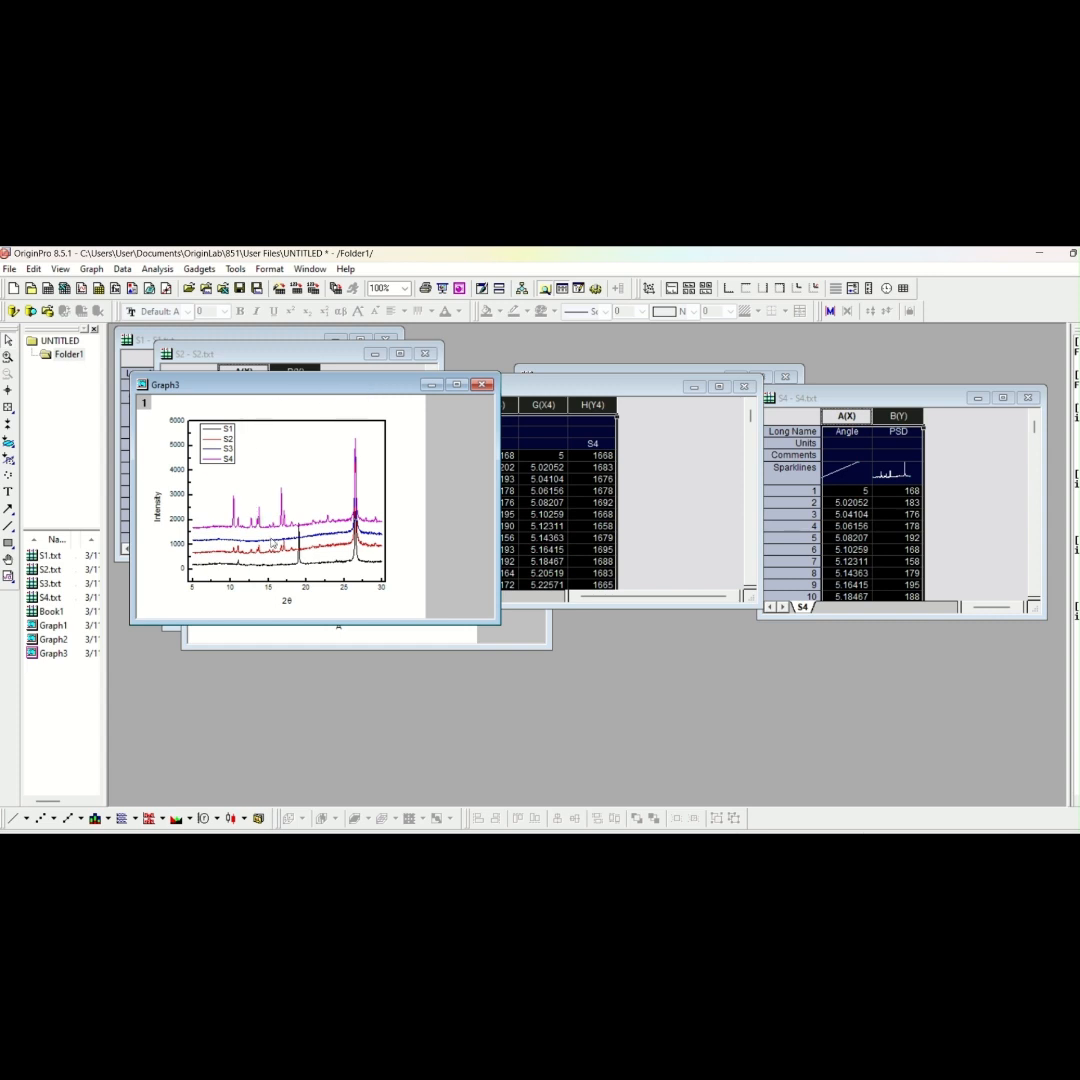
click(346, 537)
click(345, 537)
click(416, 505)
double_click(354, 513)
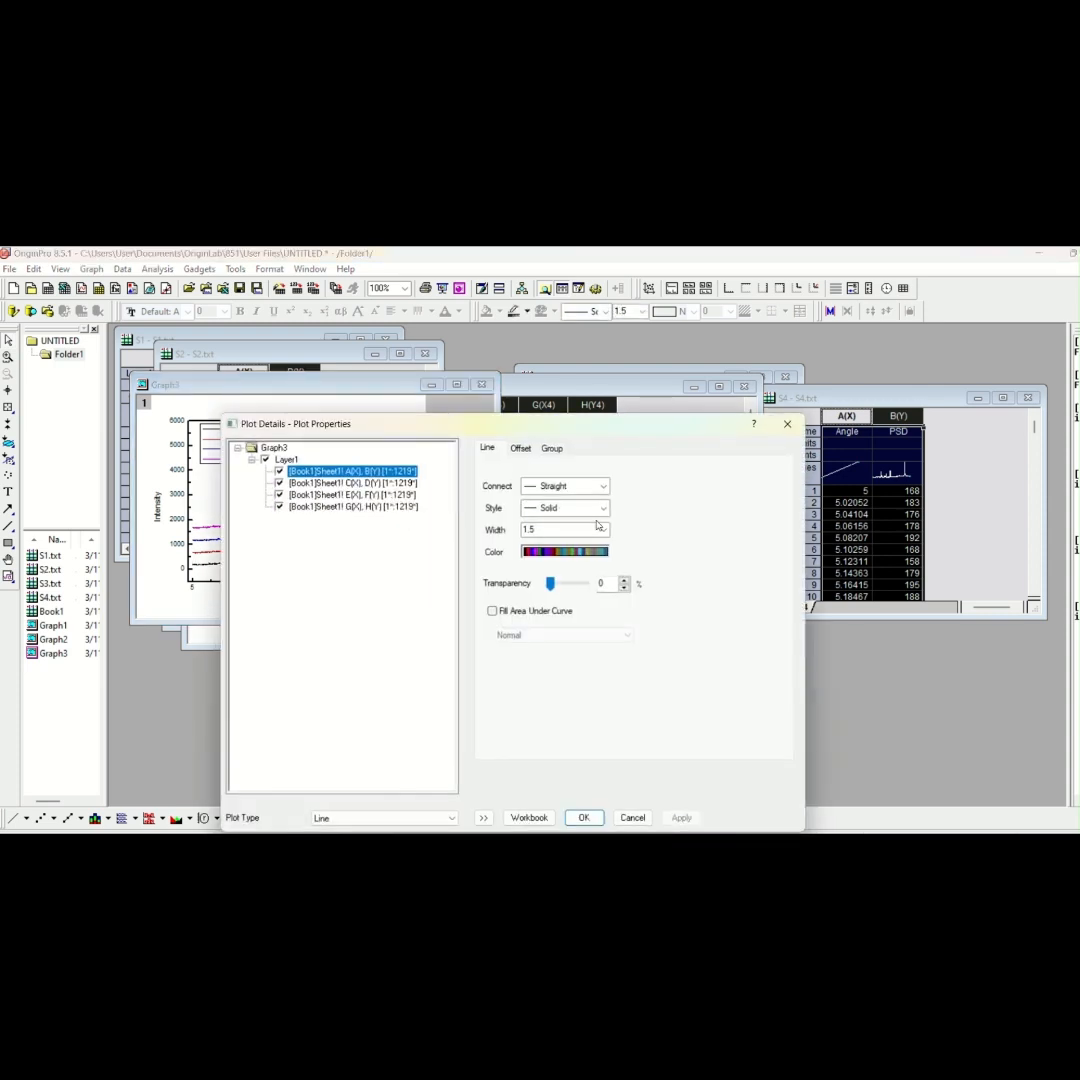
click(603, 531)
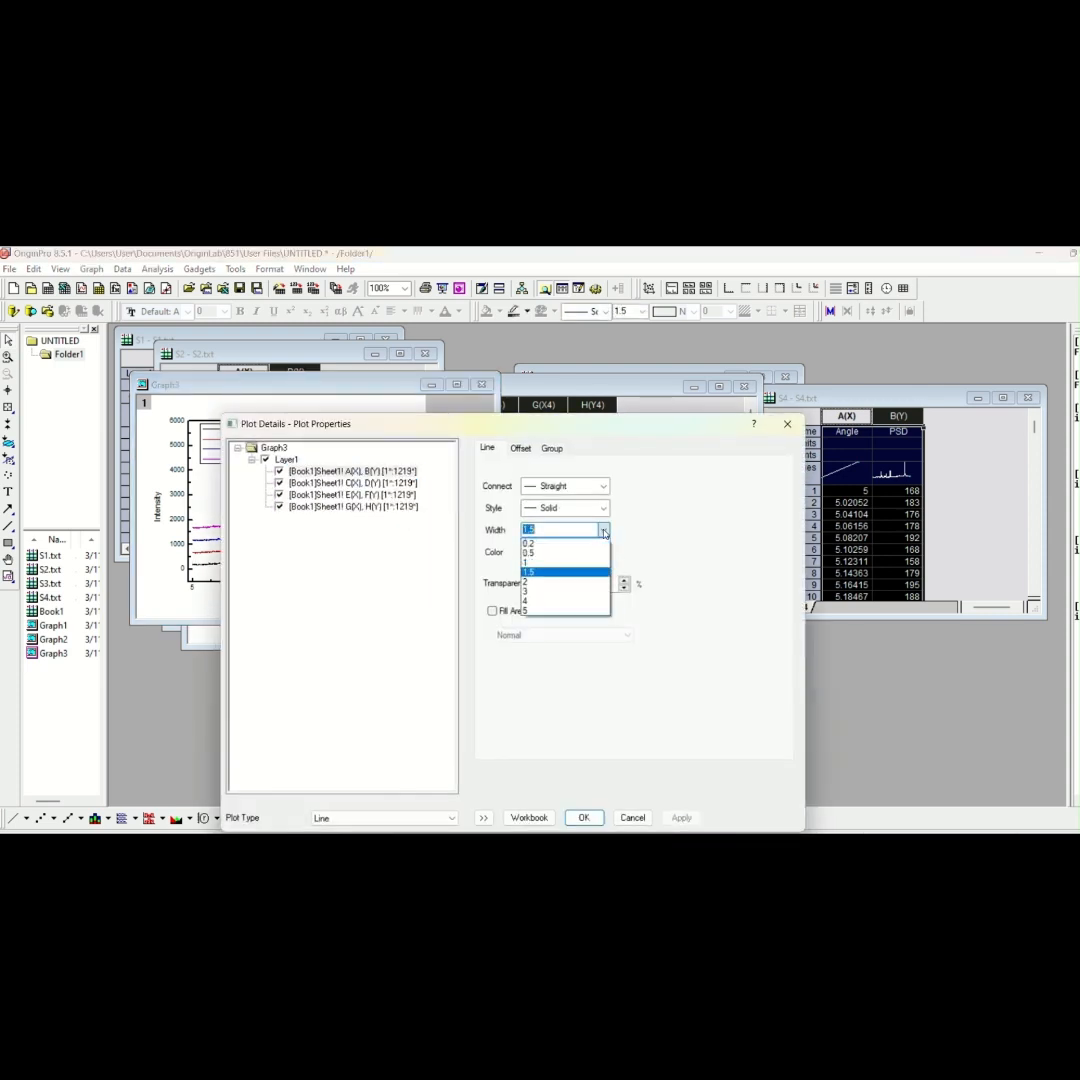
click(568, 592)
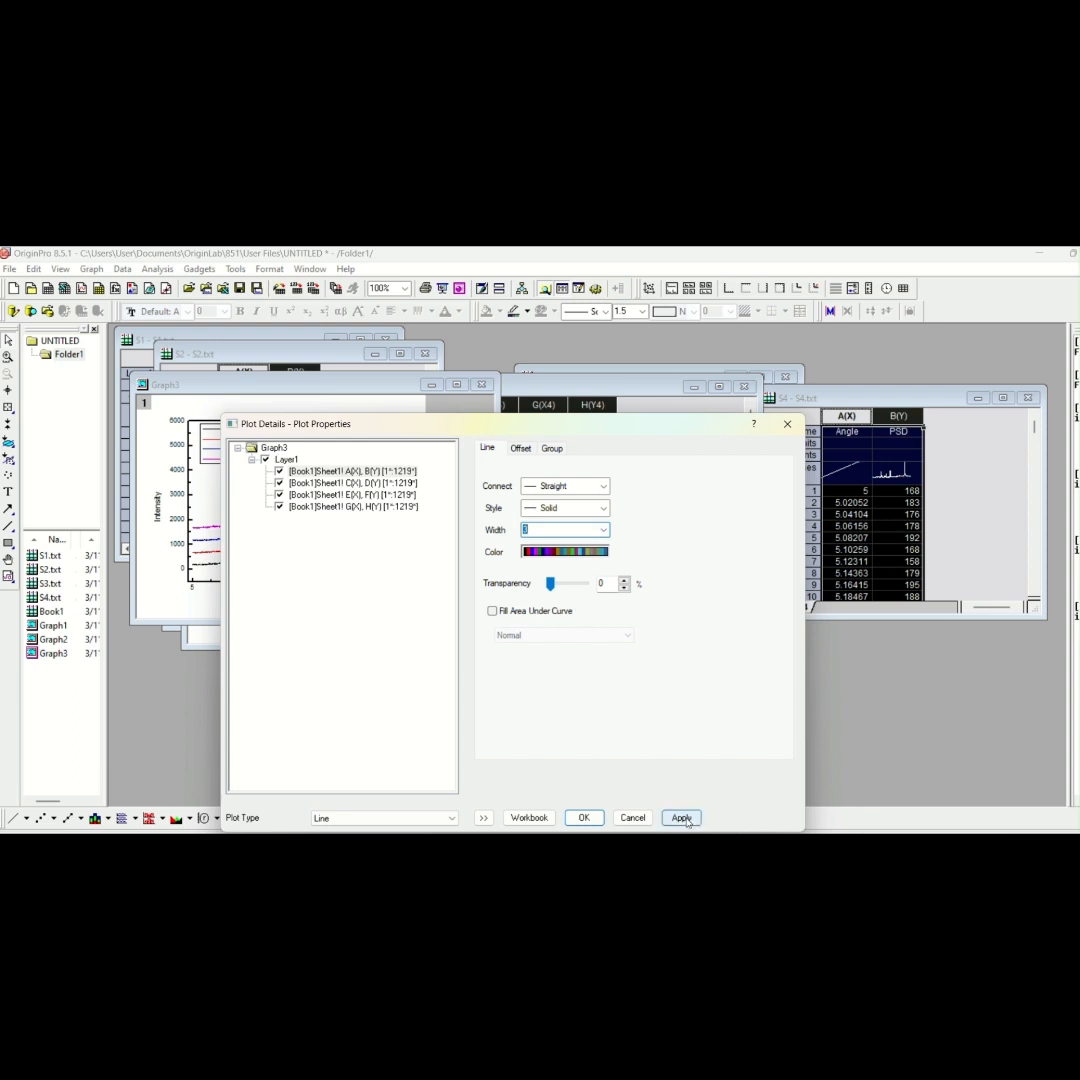
click(583, 818)
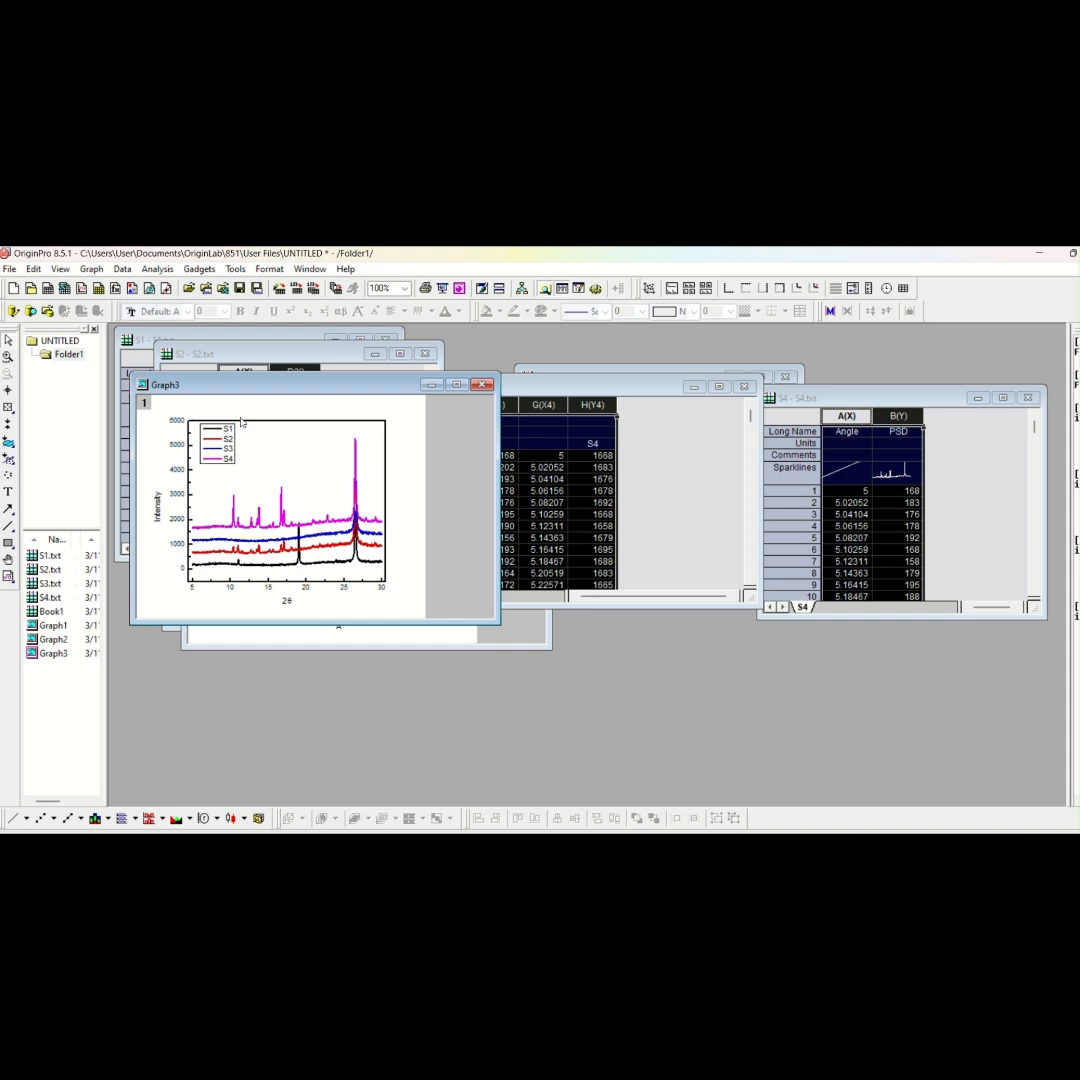
Plot columns A to H of the Book2 worksheet as a Waterfall graph and dismiss the reminder message
drag(267, 385, 250, 351)
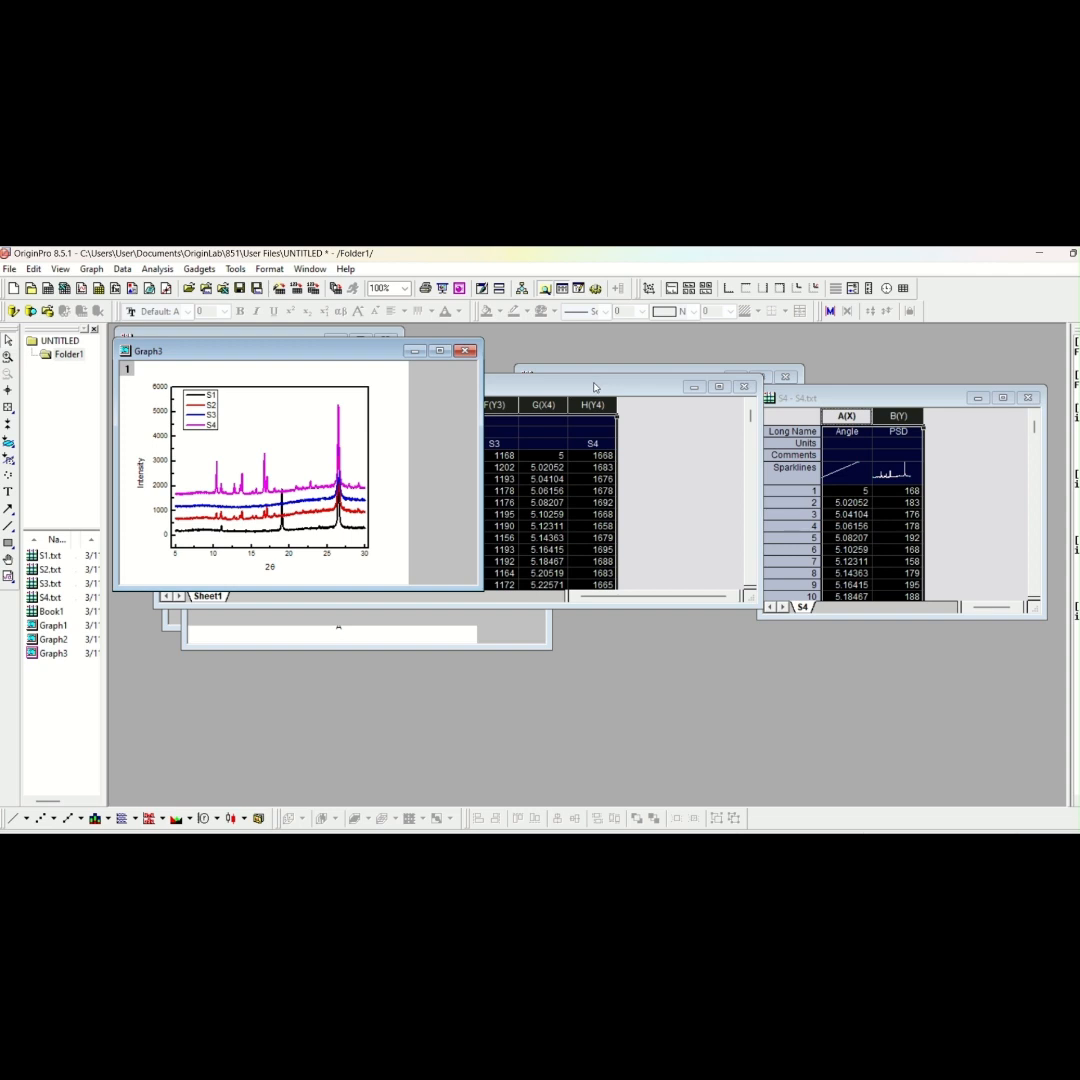
click(594, 387)
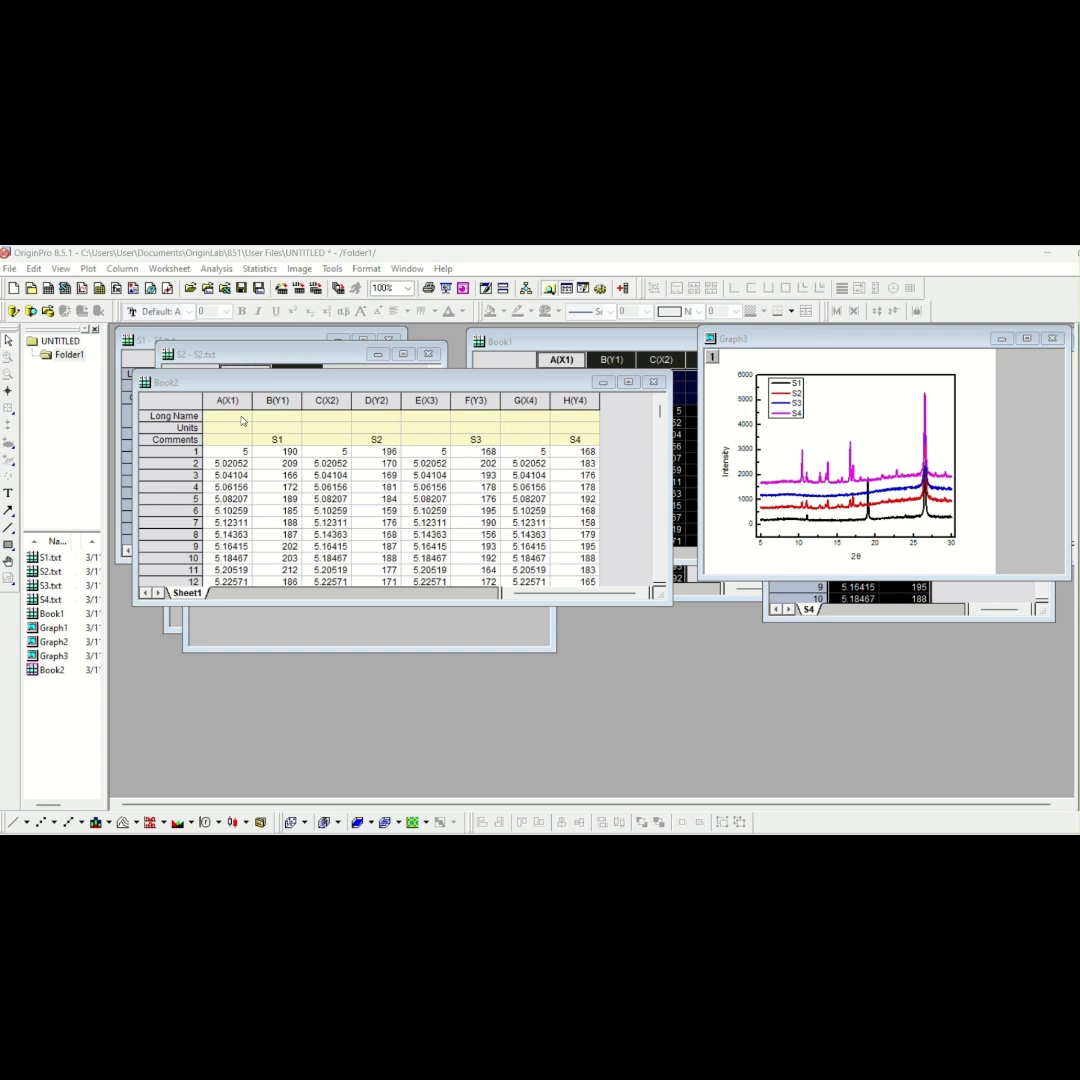
drag(232, 401, 585, 452)
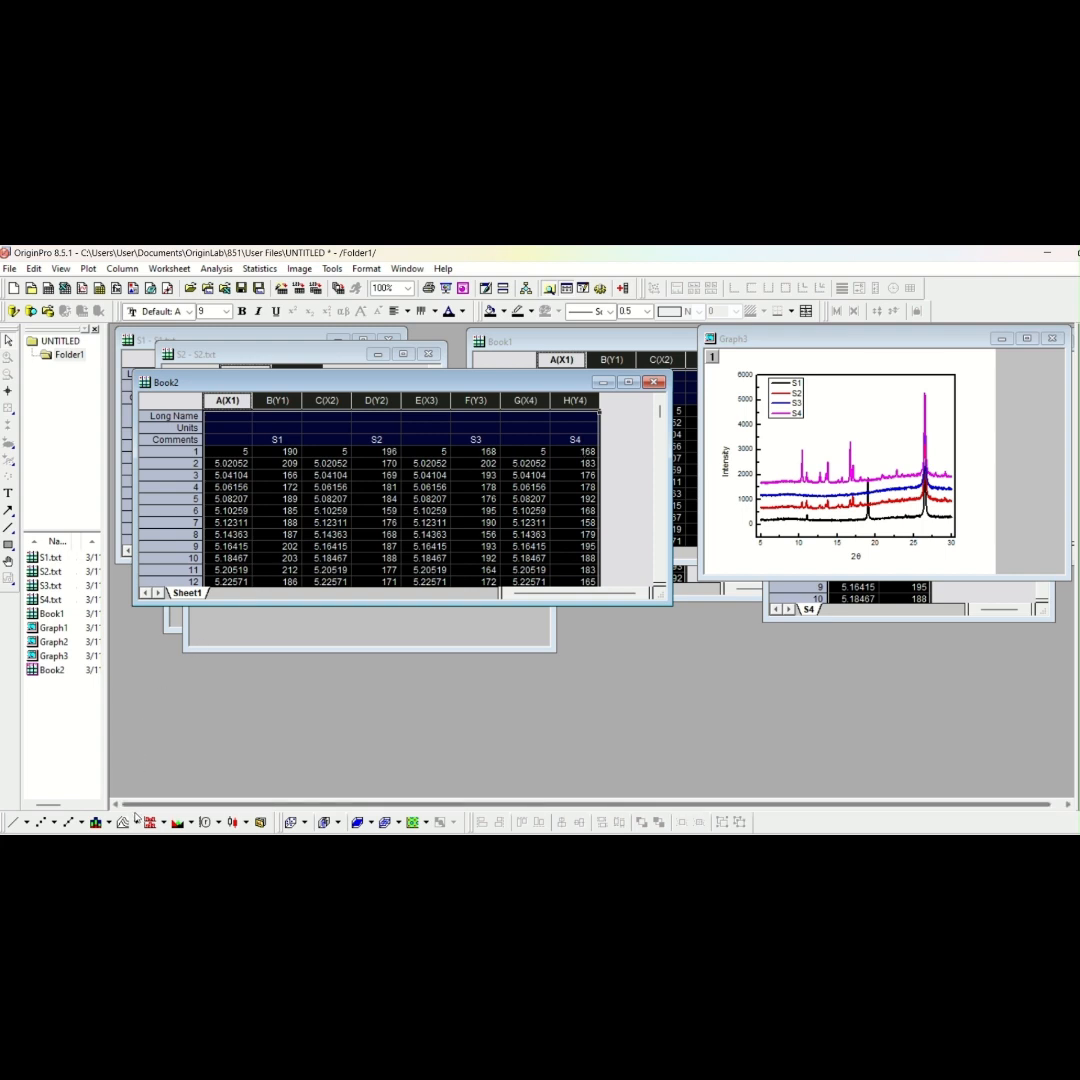
click(135, 824)
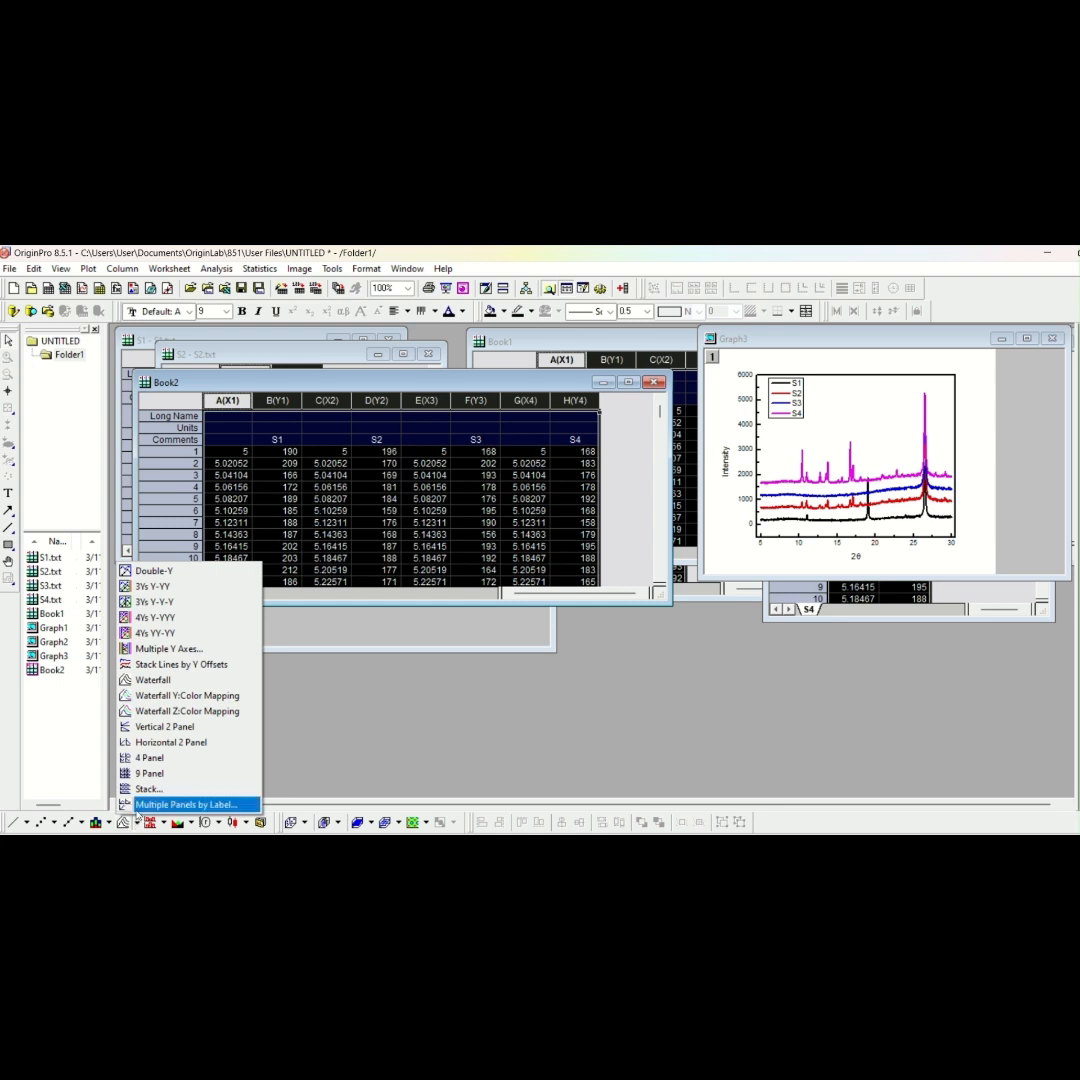
click(181, 686)
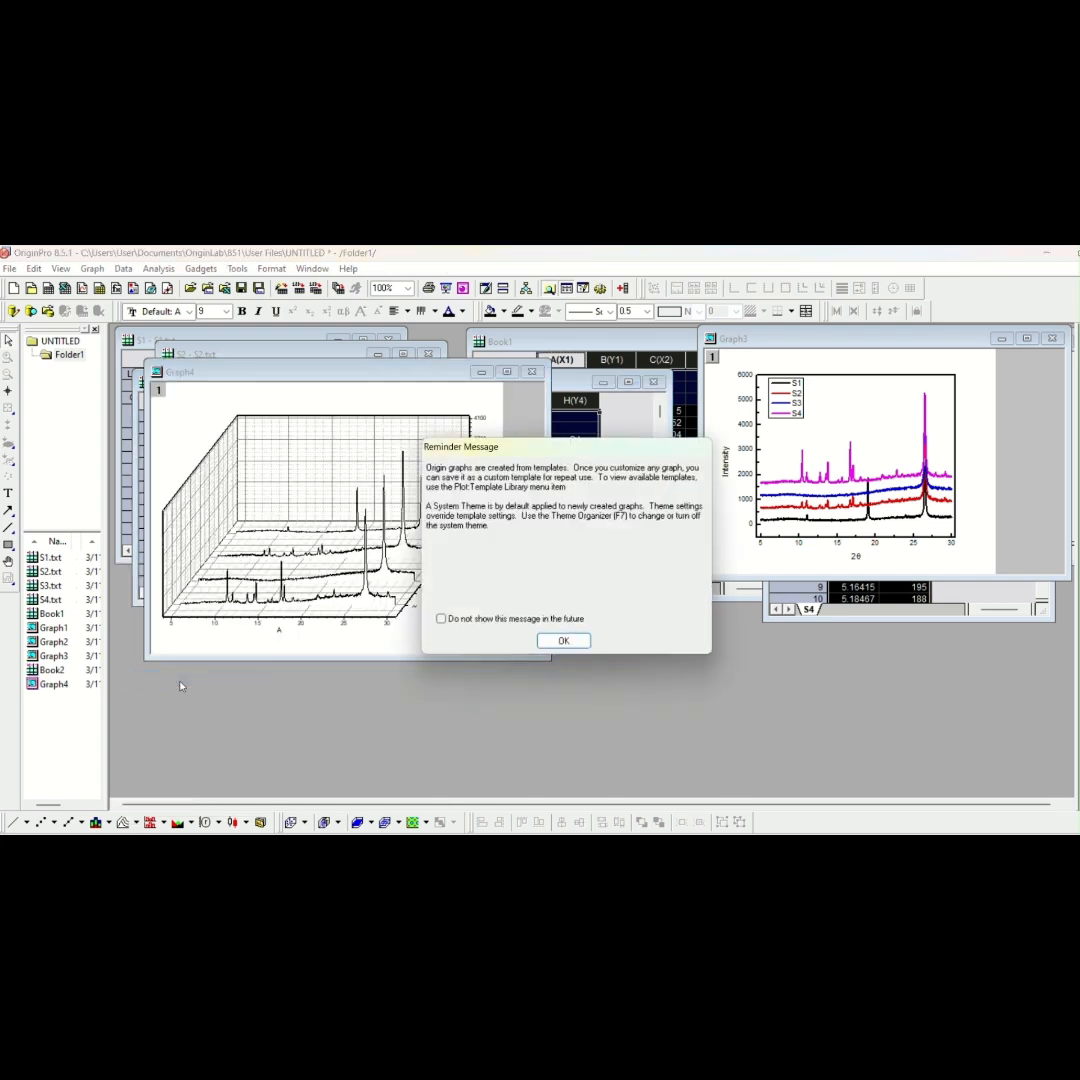
click(547, 640)
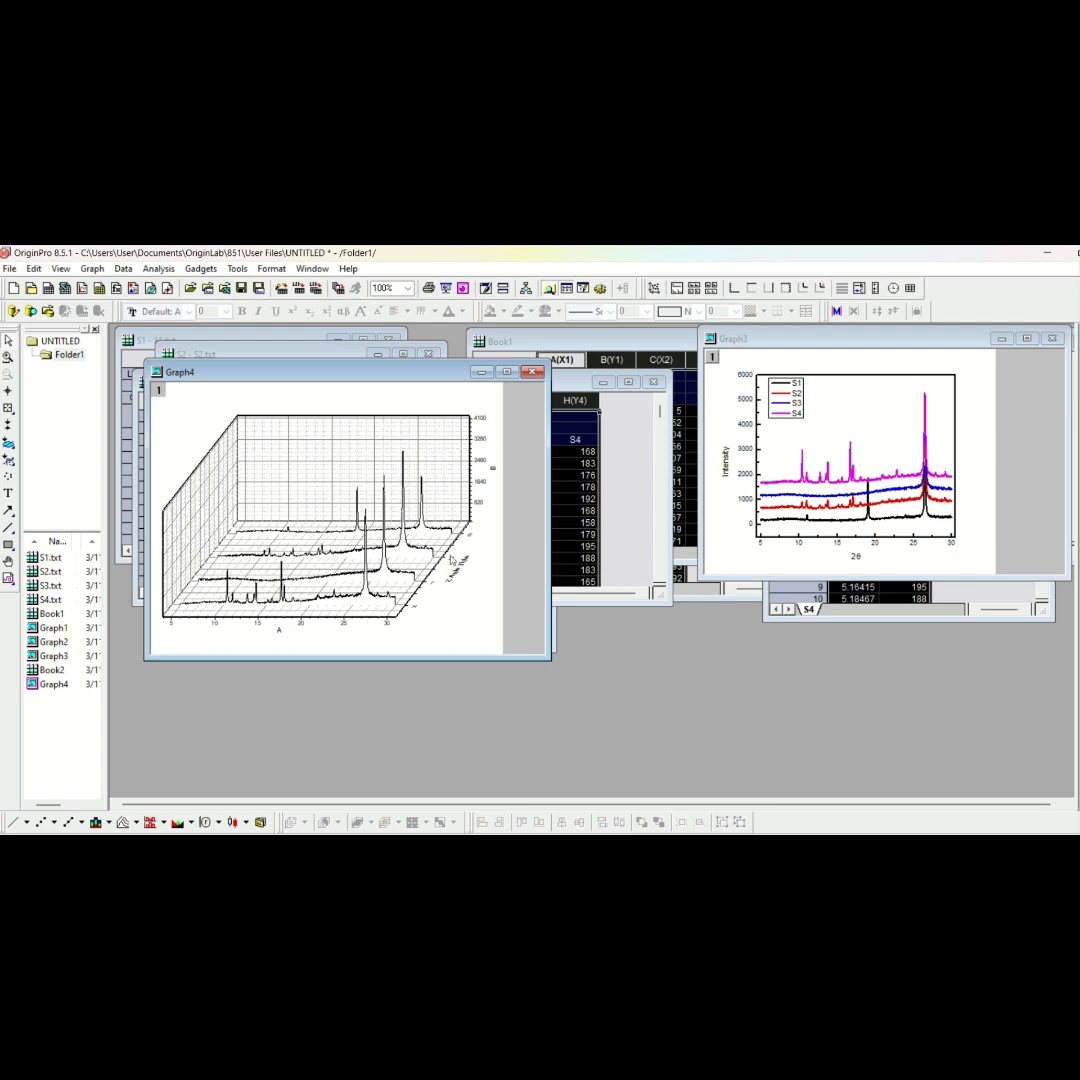
Set the page background color of the waterfall graph to Red and apply it
double_click(366, 592)
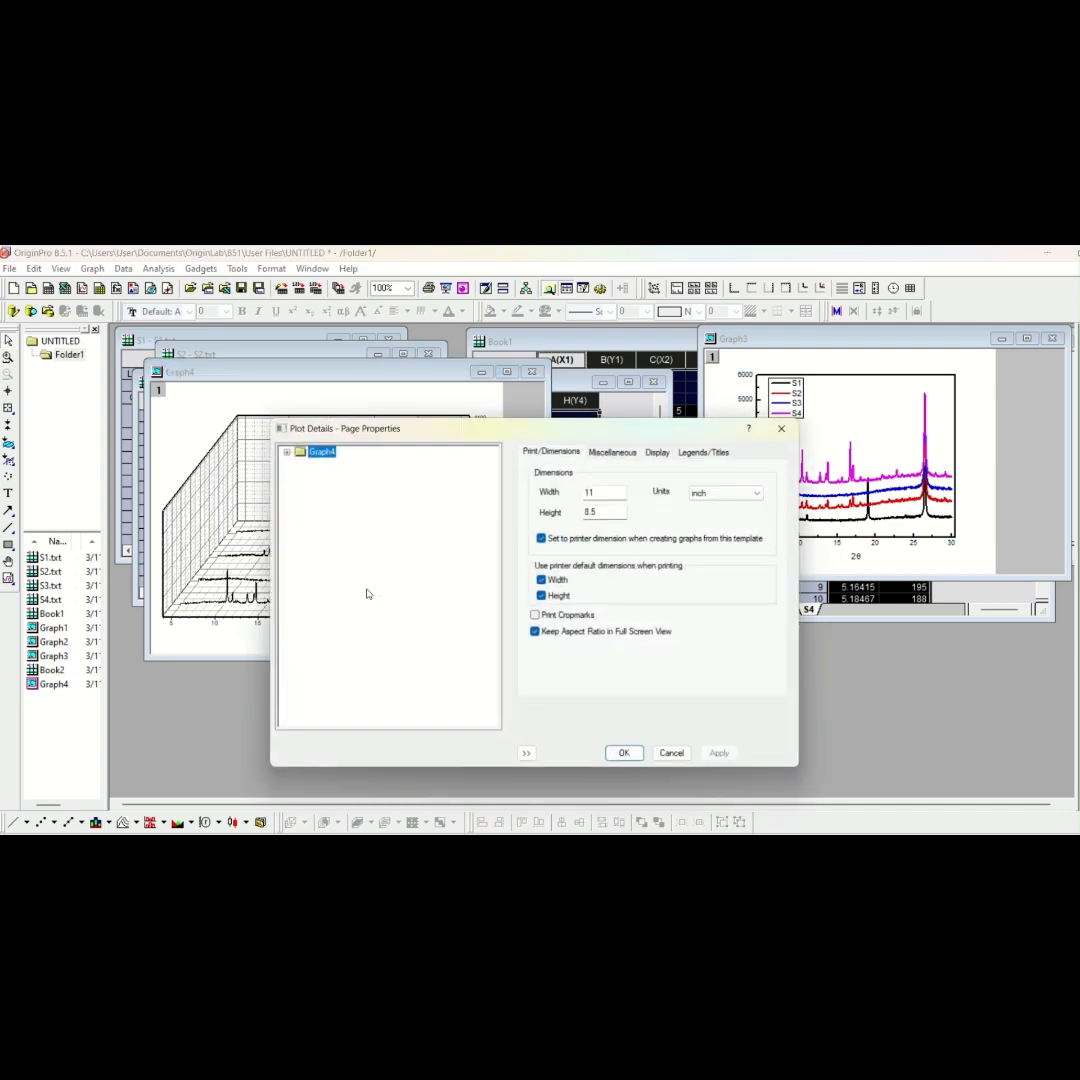
click(620, 450)
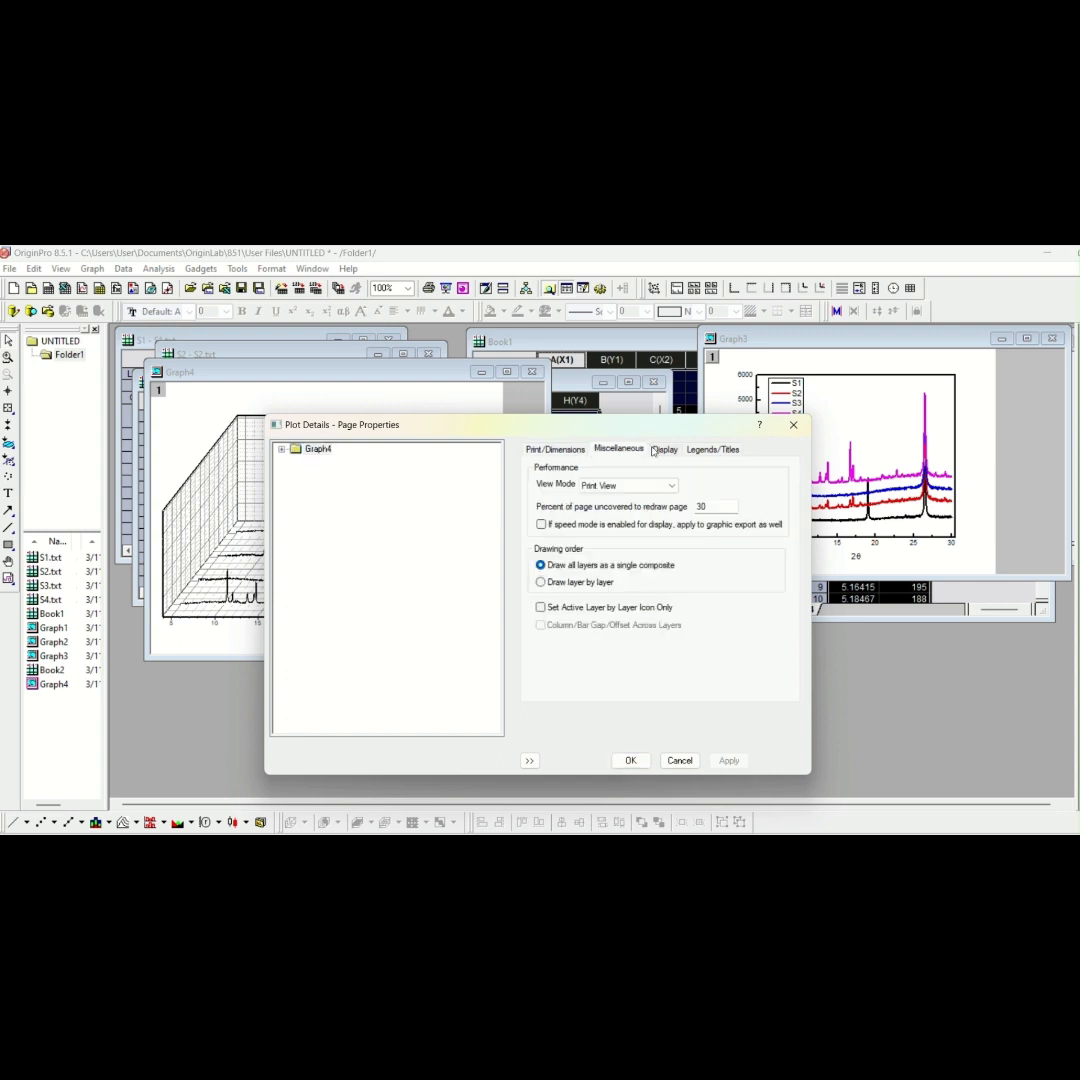
click(664, 450)
click(650, 474)
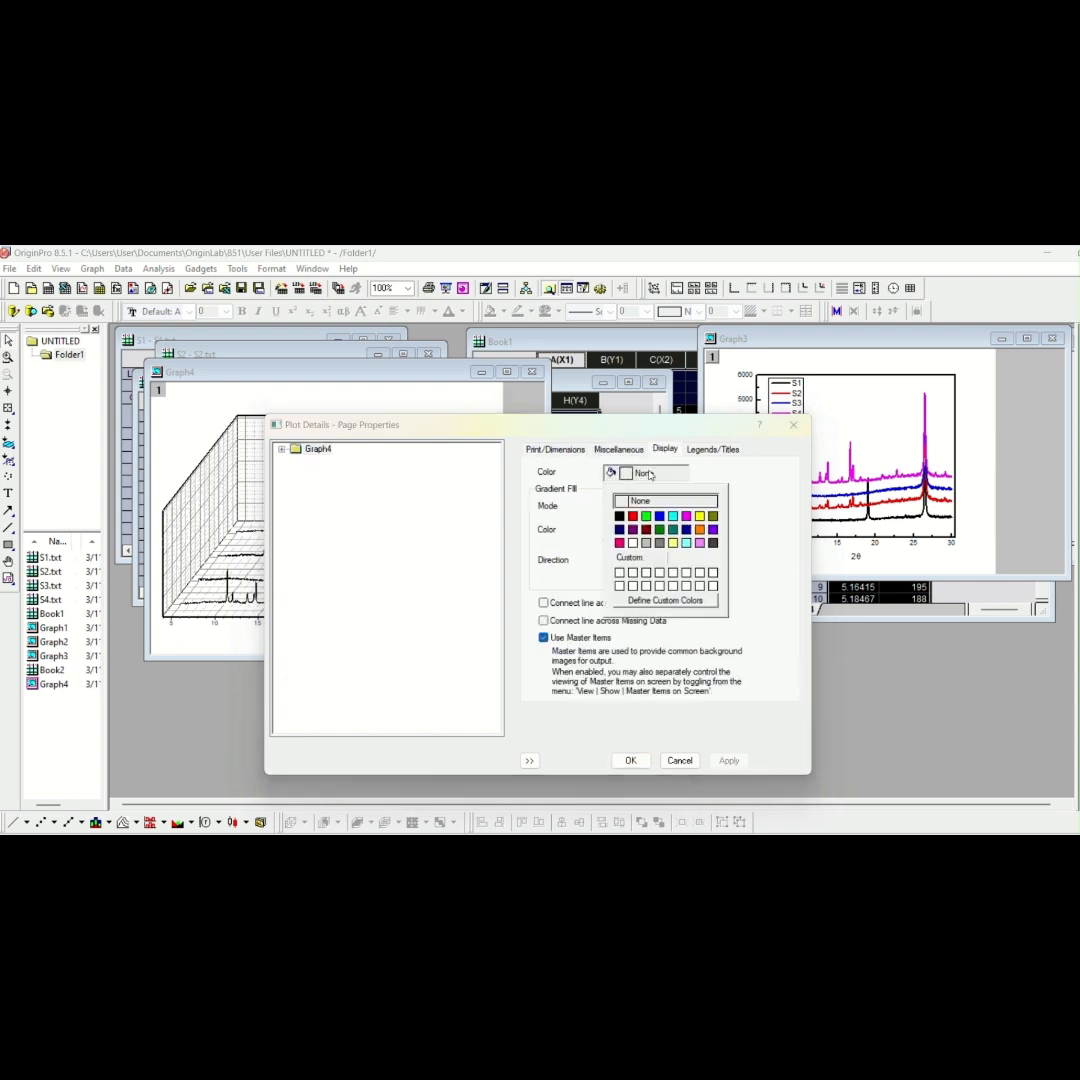
click(632, 518)
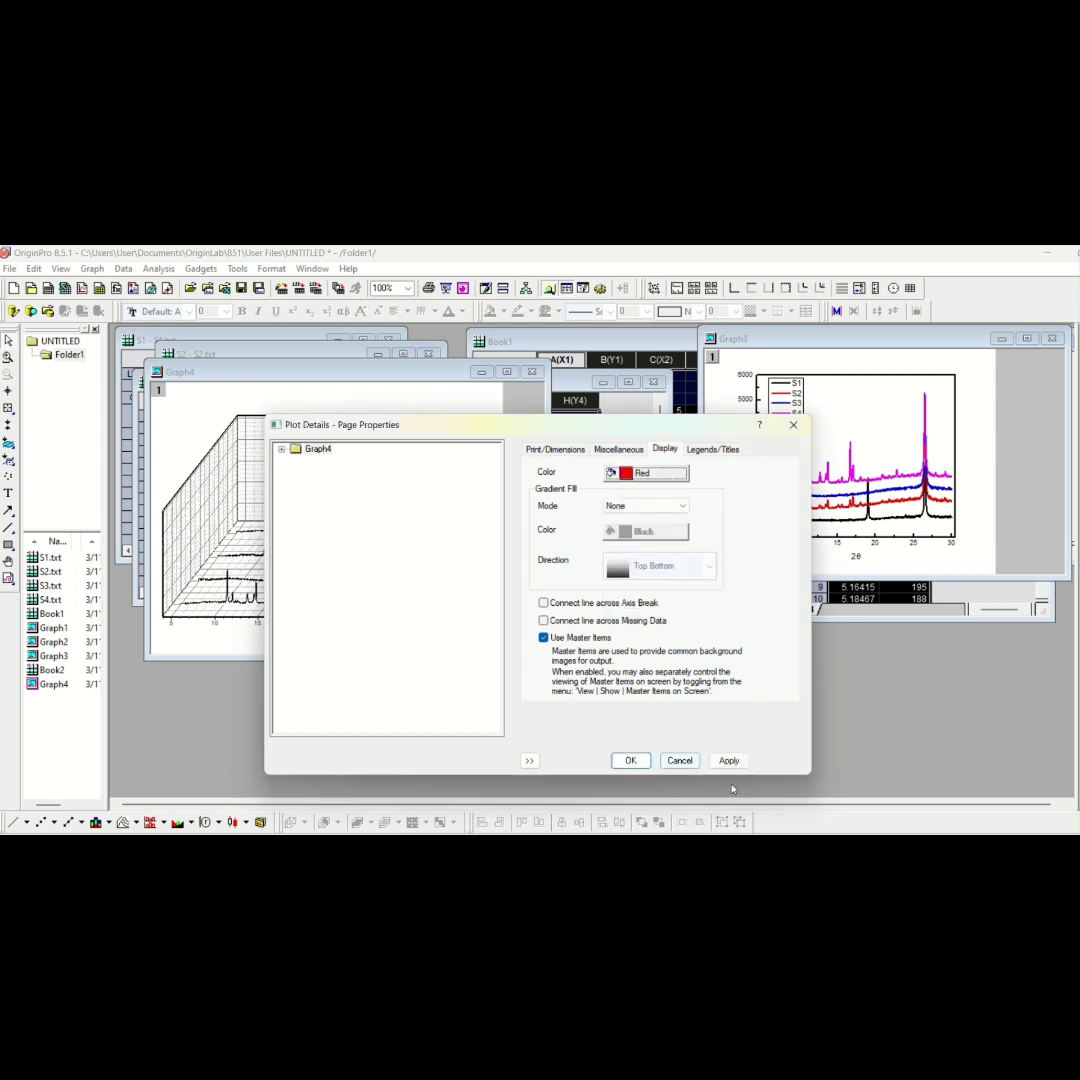
click(729, 761)
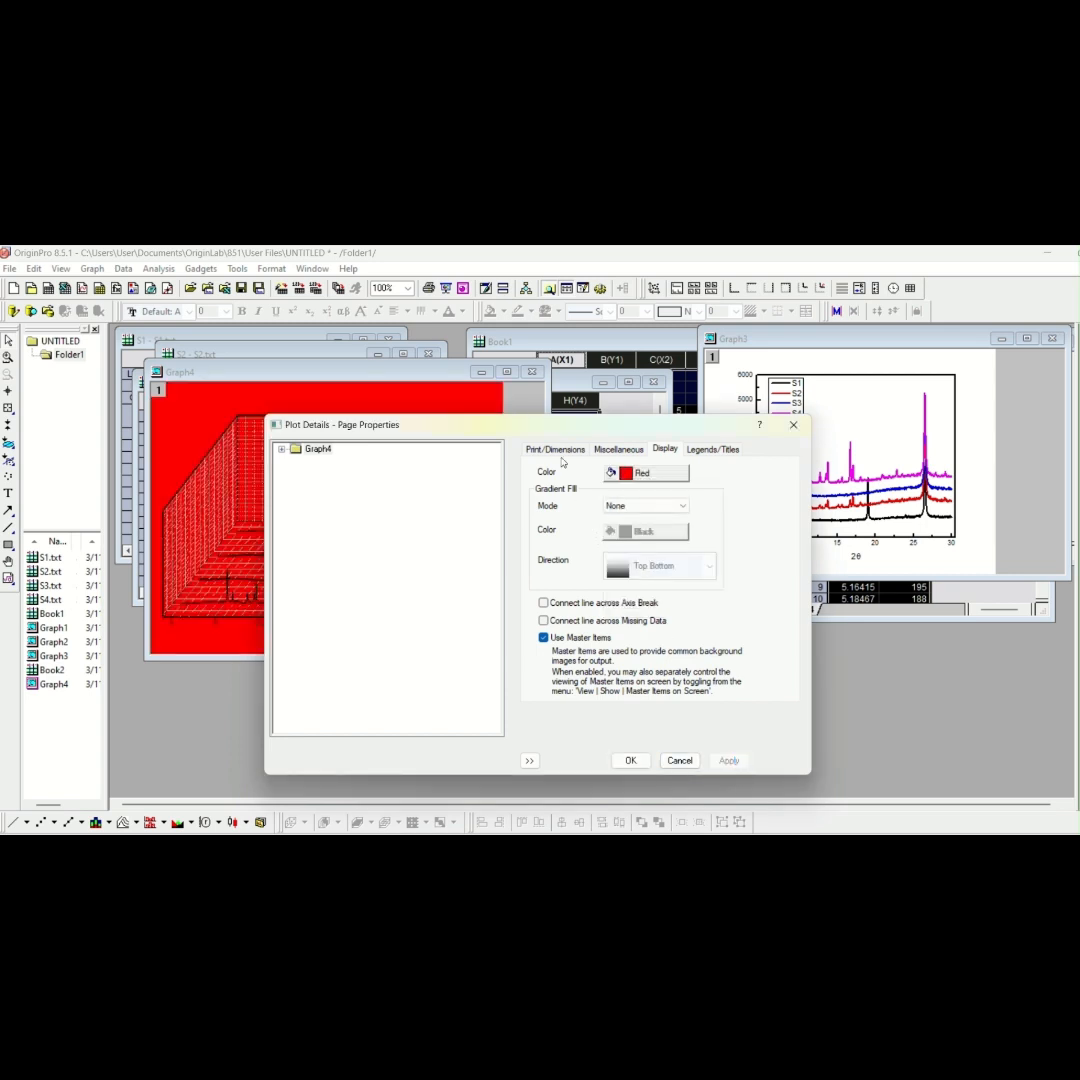
Reset the waterfall graph's page background color to None and close the page properties
drag(562, 432, 871, 392)
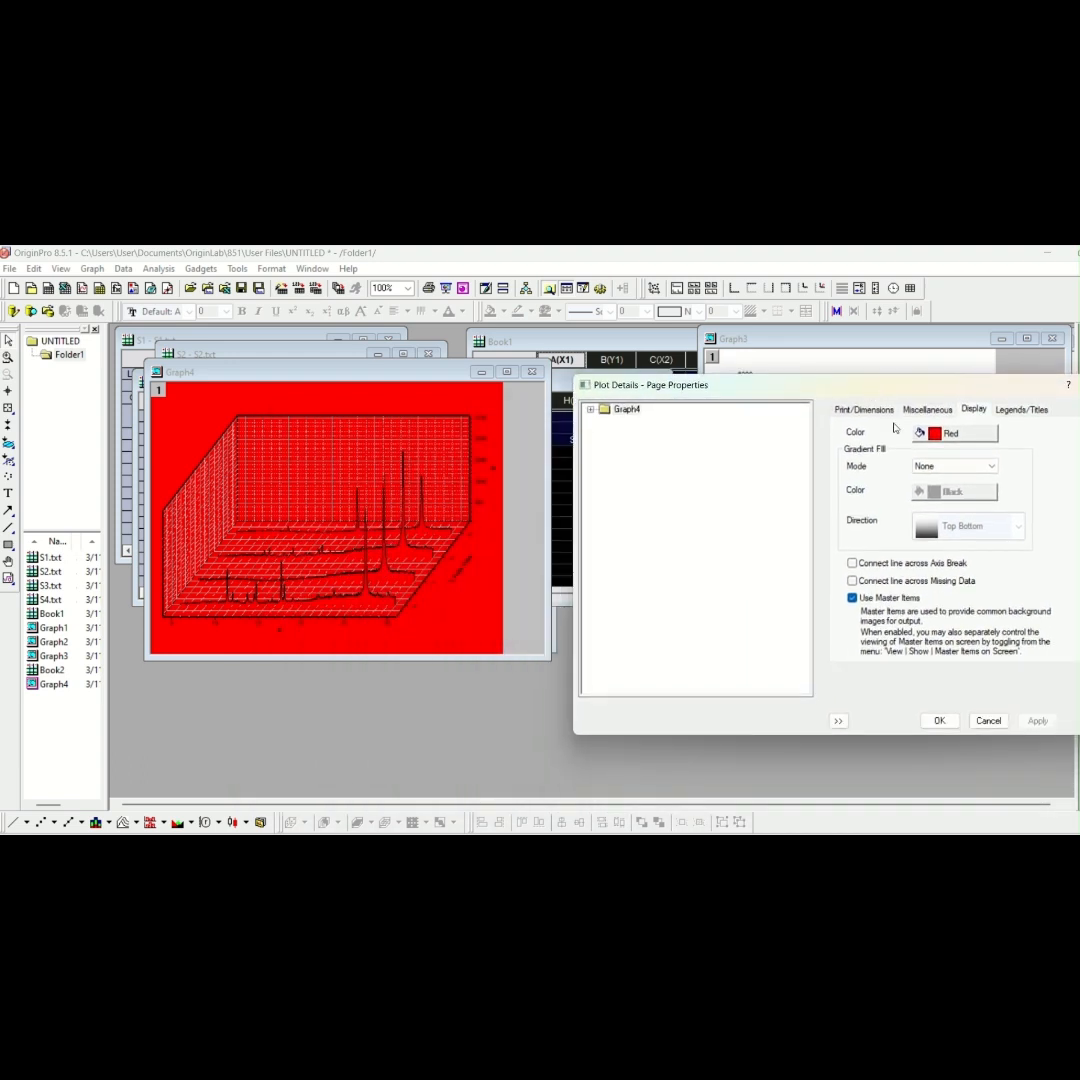
click(923, 441)
click(945, 463)
click(1037, 720)
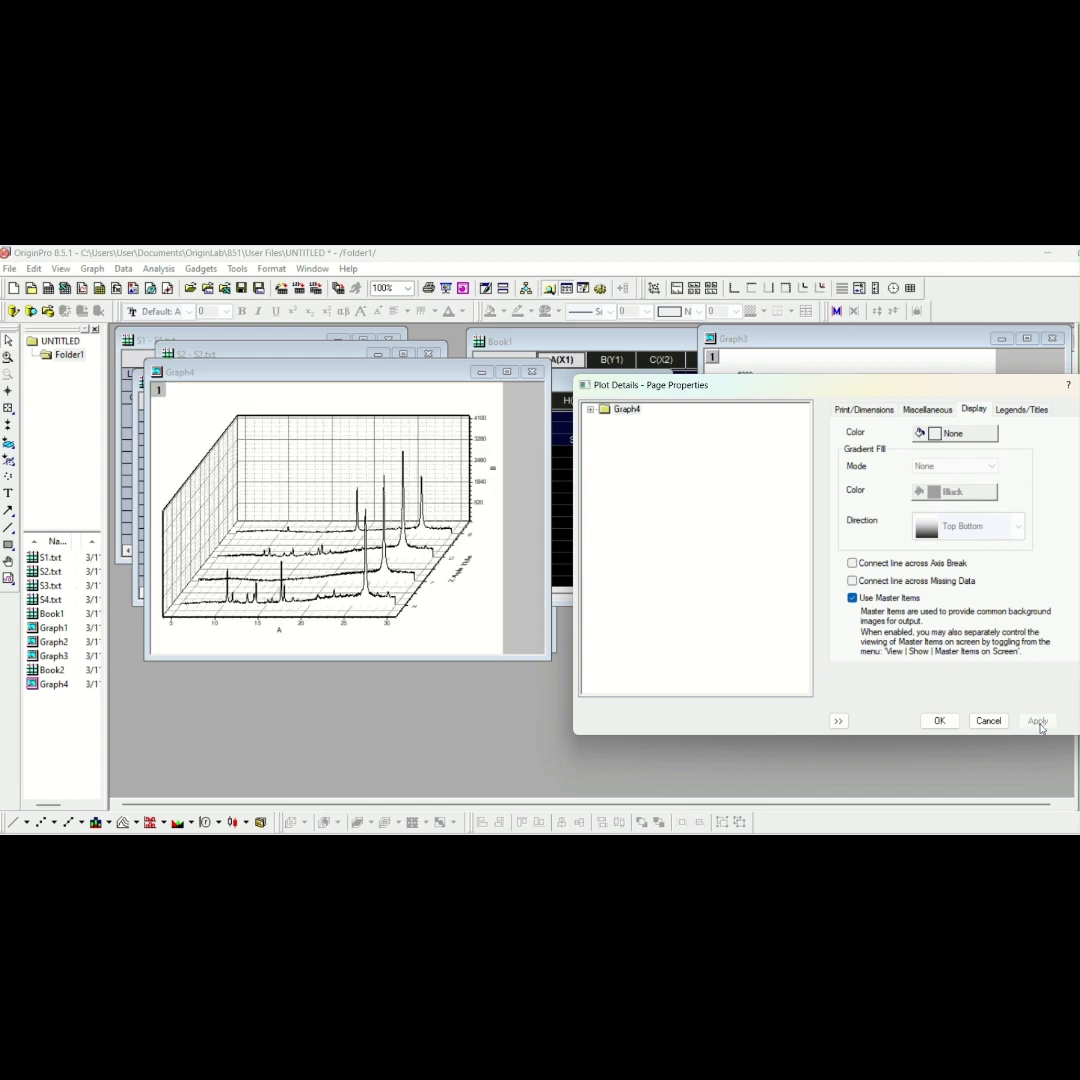
click(939, 720)
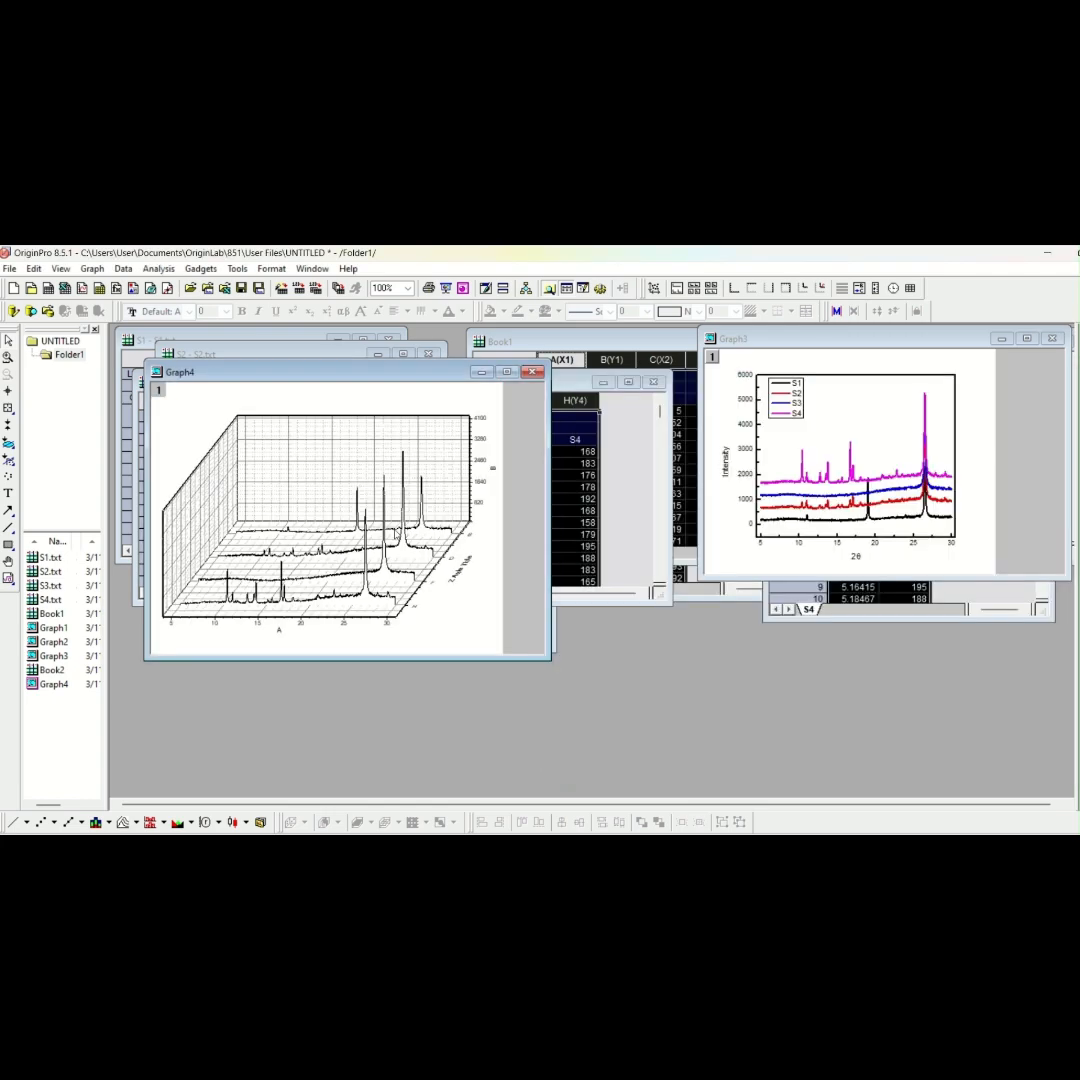
Set the edit mode of the waterfall curves to Independent and color the C(X), D(Y) curve's line Red
double_click(404, 536)
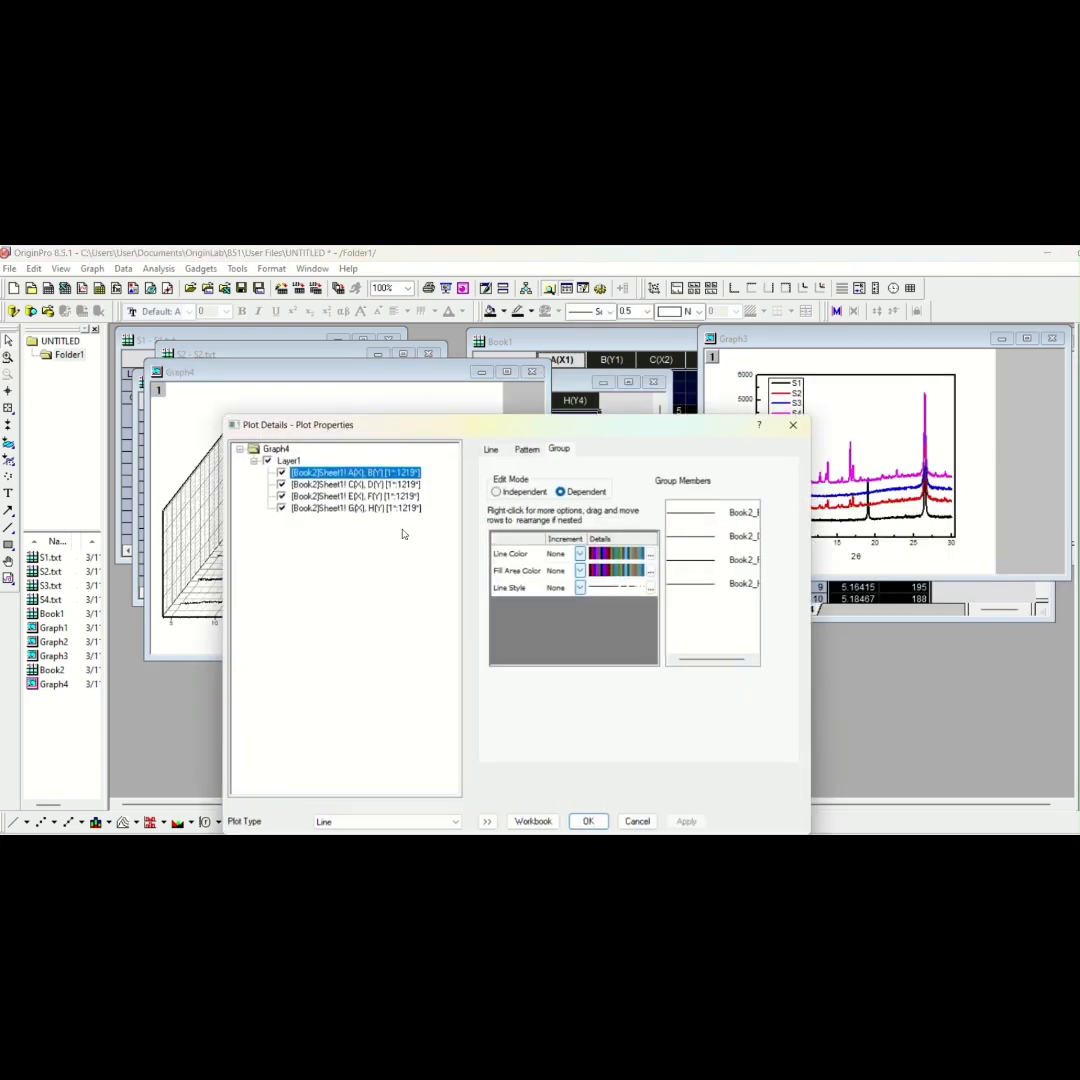
click(497, 492)
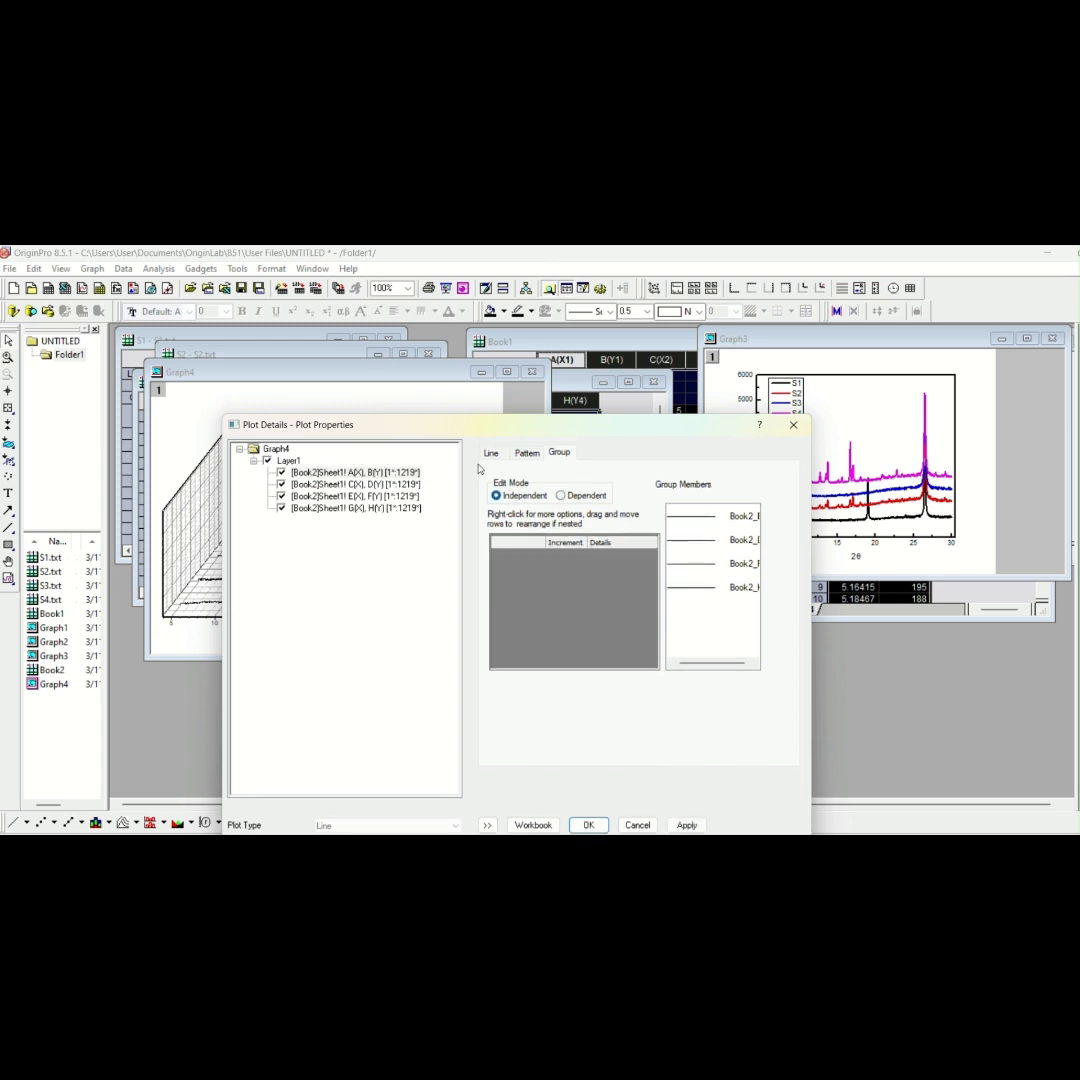
click(500, 458)
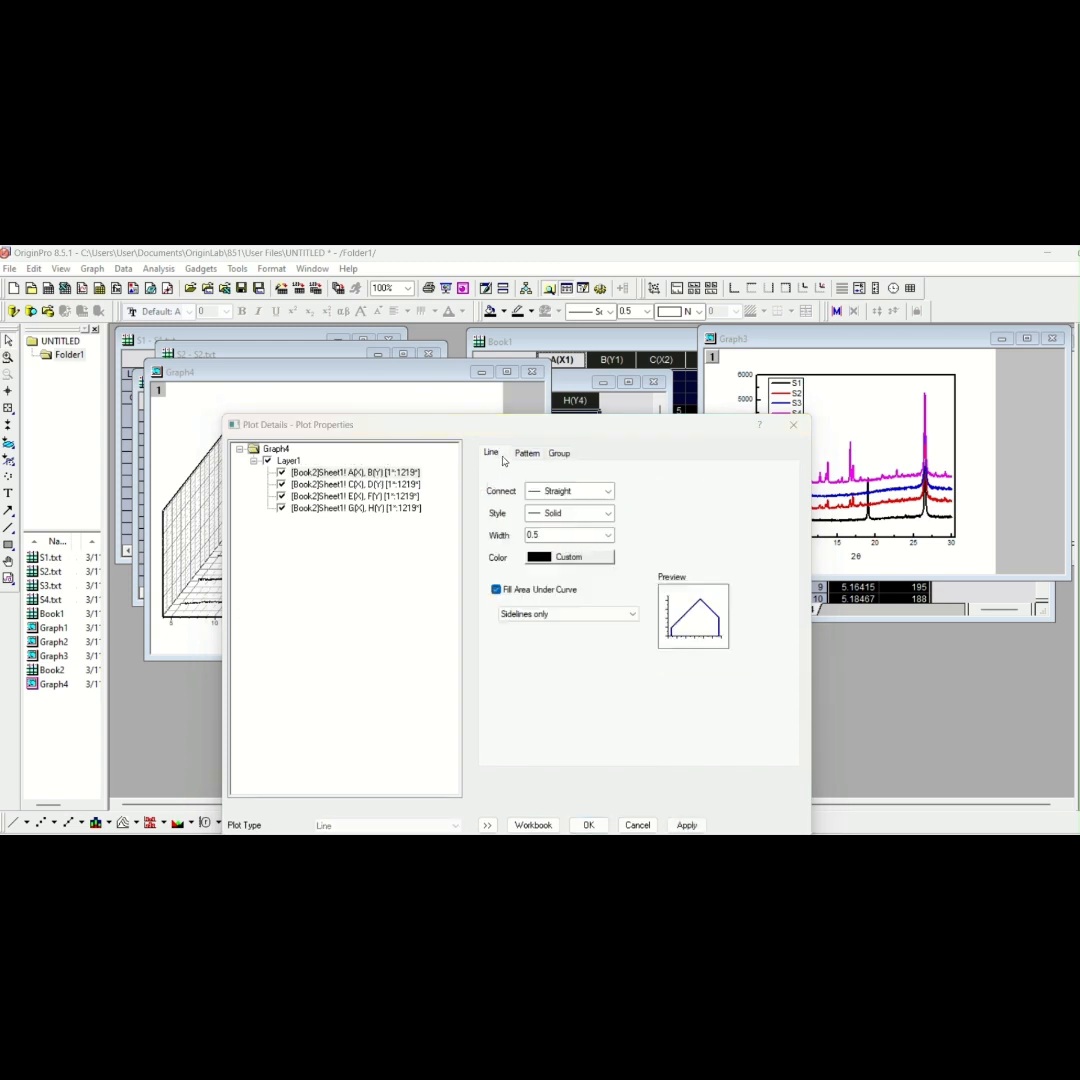
click(404, 484)
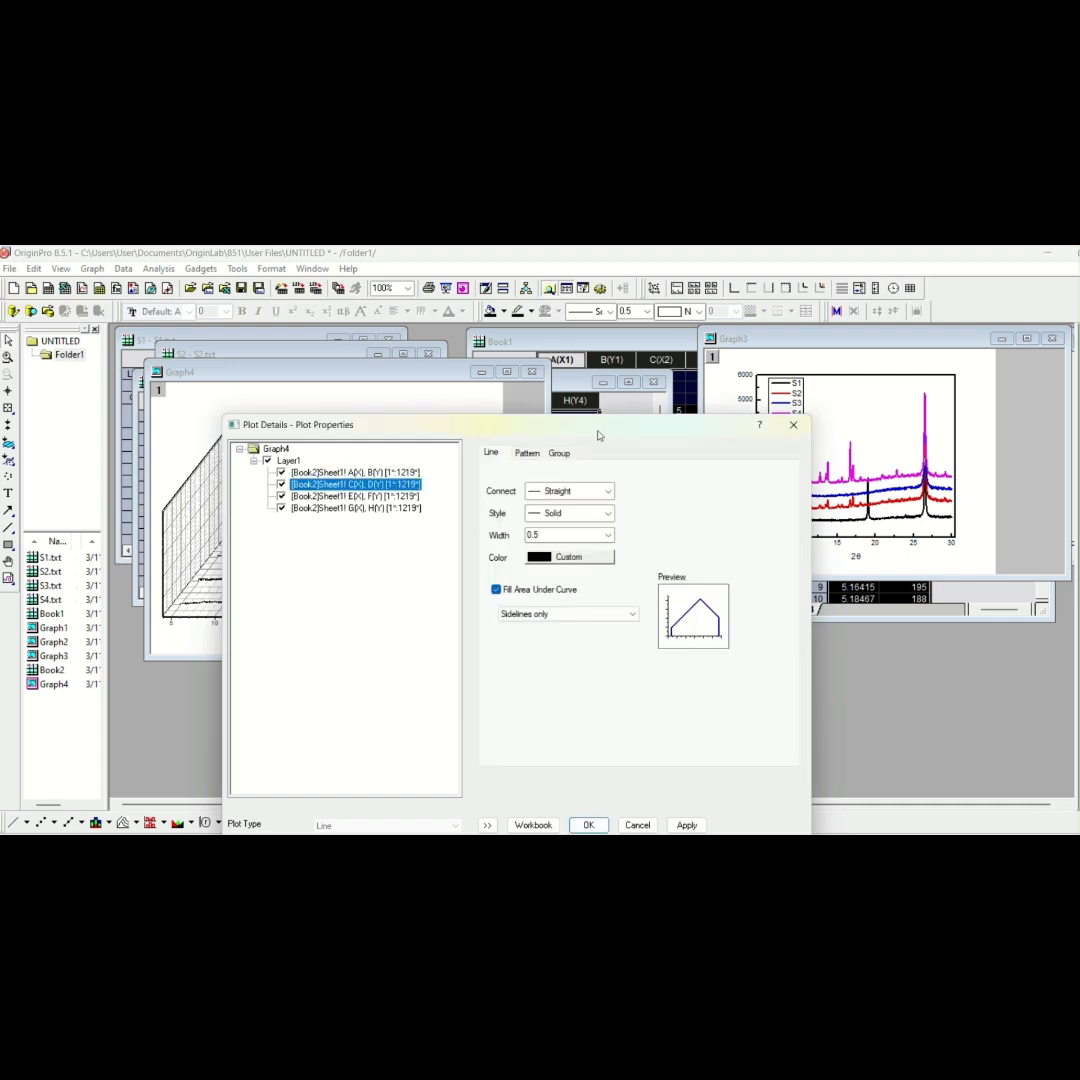
drag(596, 422, 835, 331)
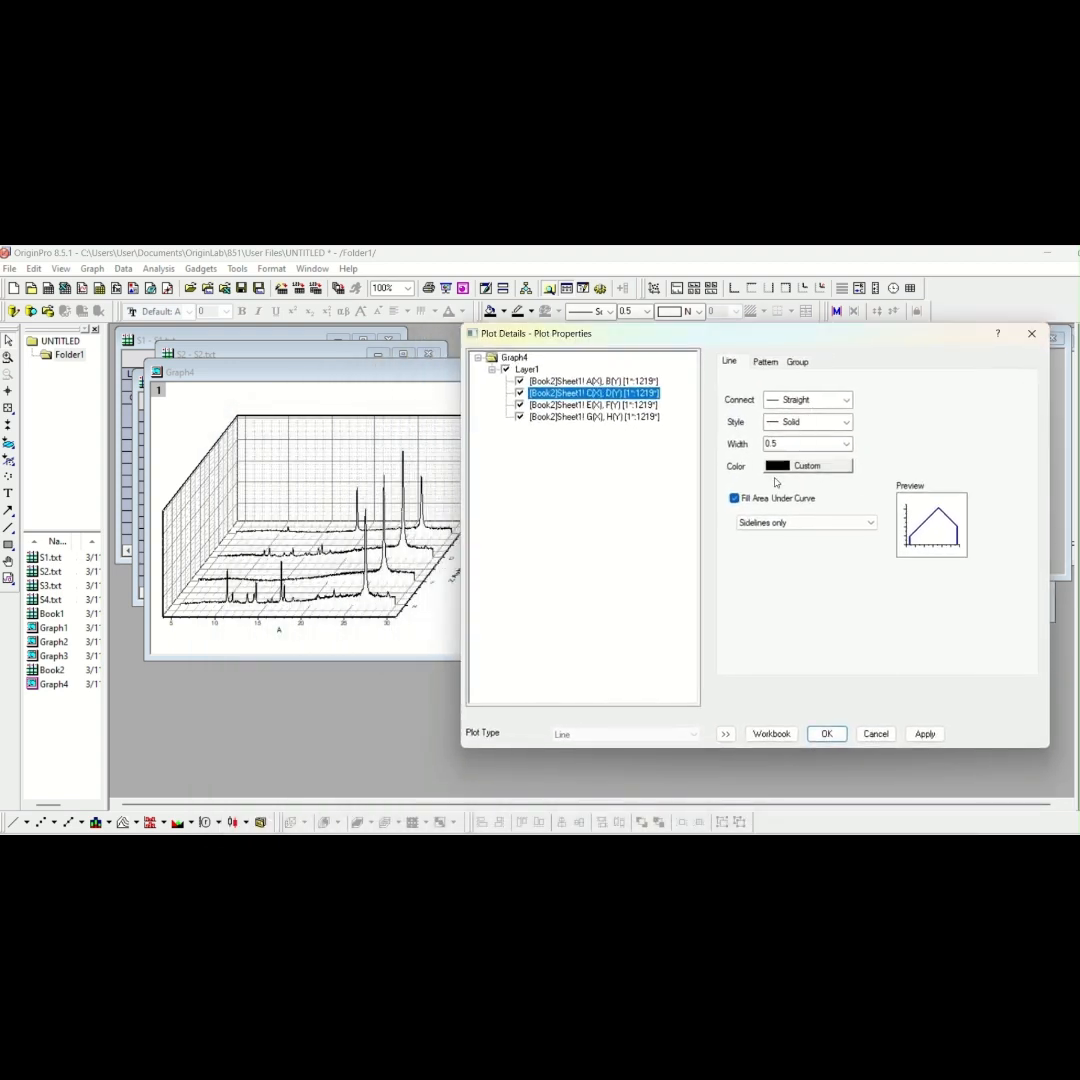
click(810, 466)
mouse_move(831, 483)
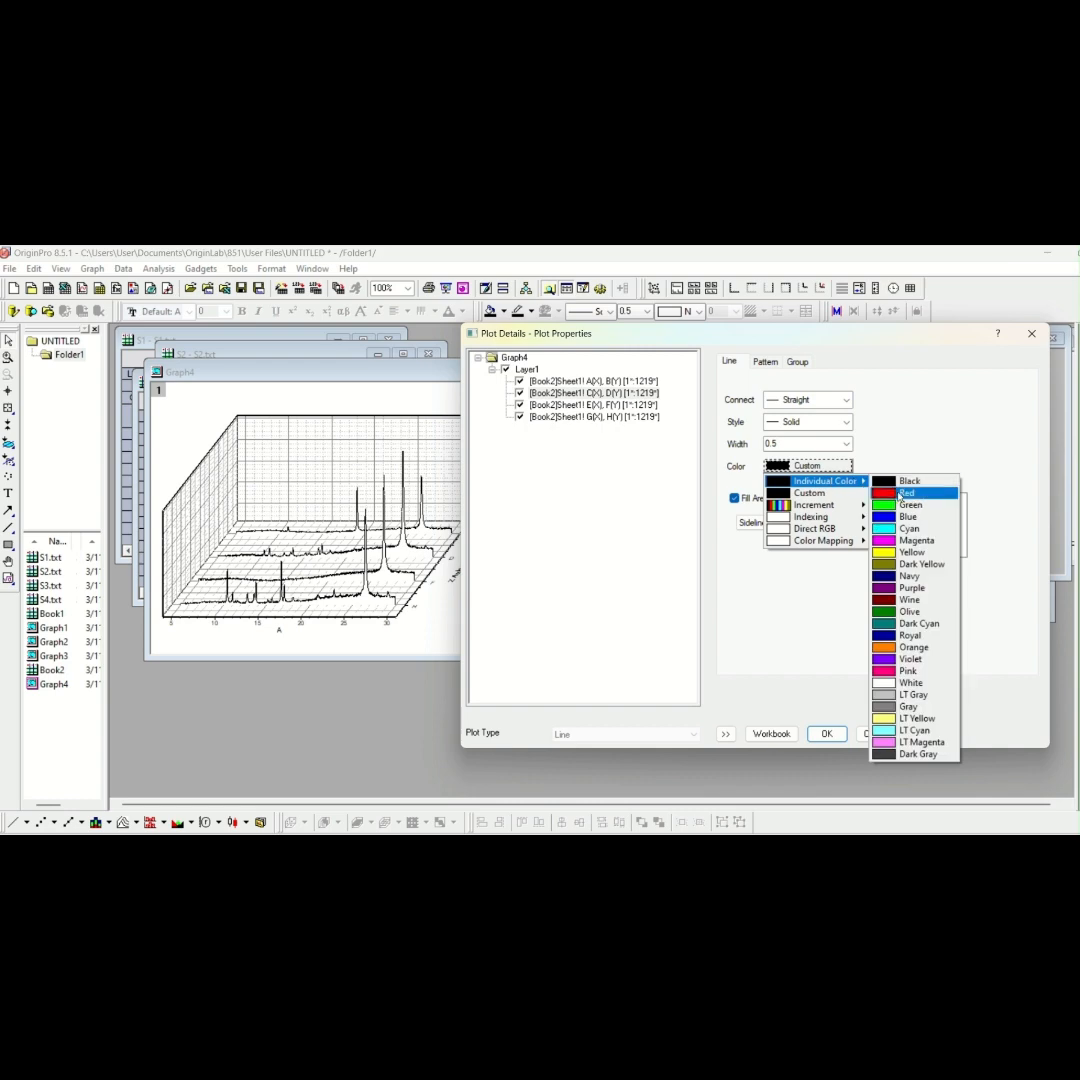
click(895, 497)
Set the line color of the E(X), F(Y) waterfall curve to Blue
click(643, 418)
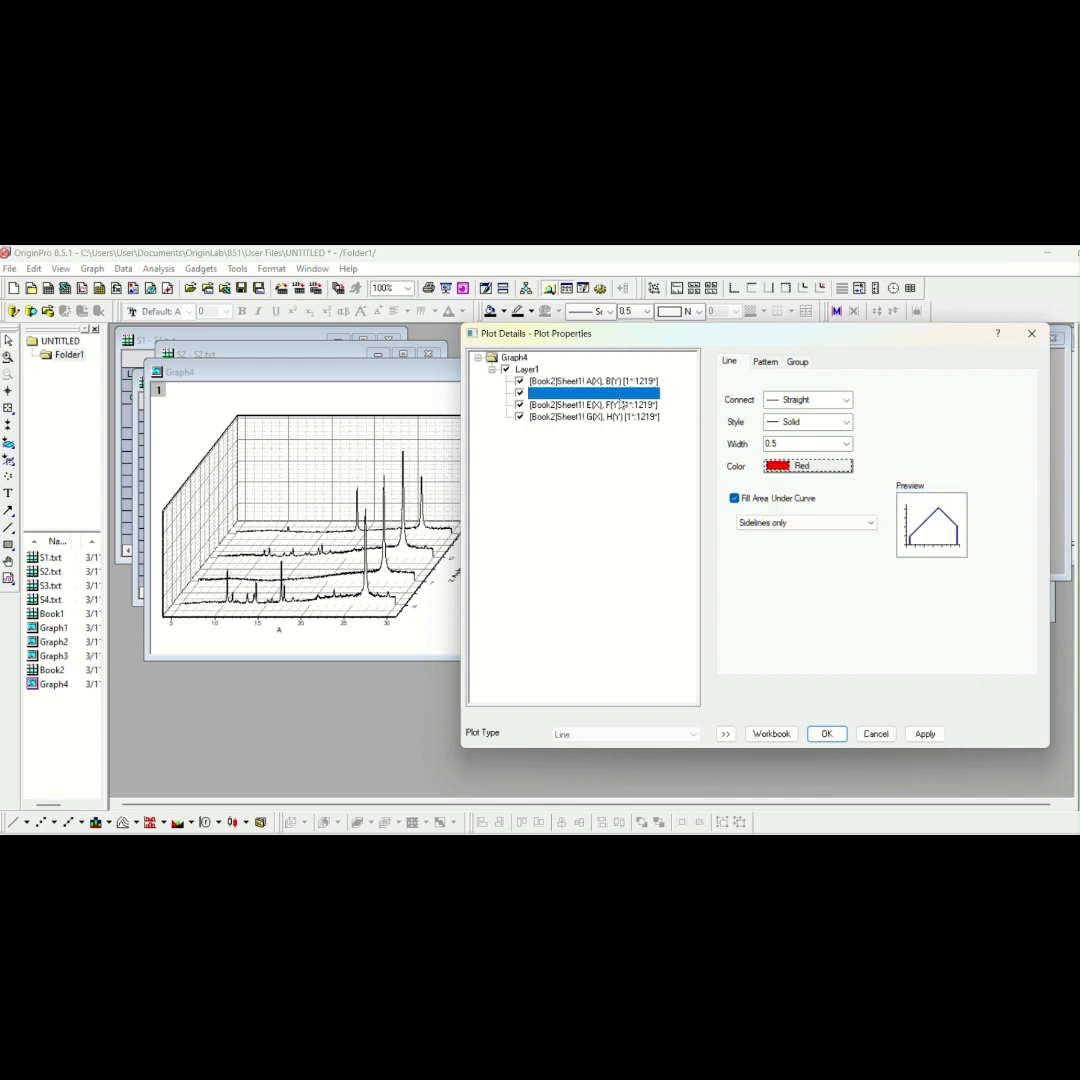
click(621, 405)
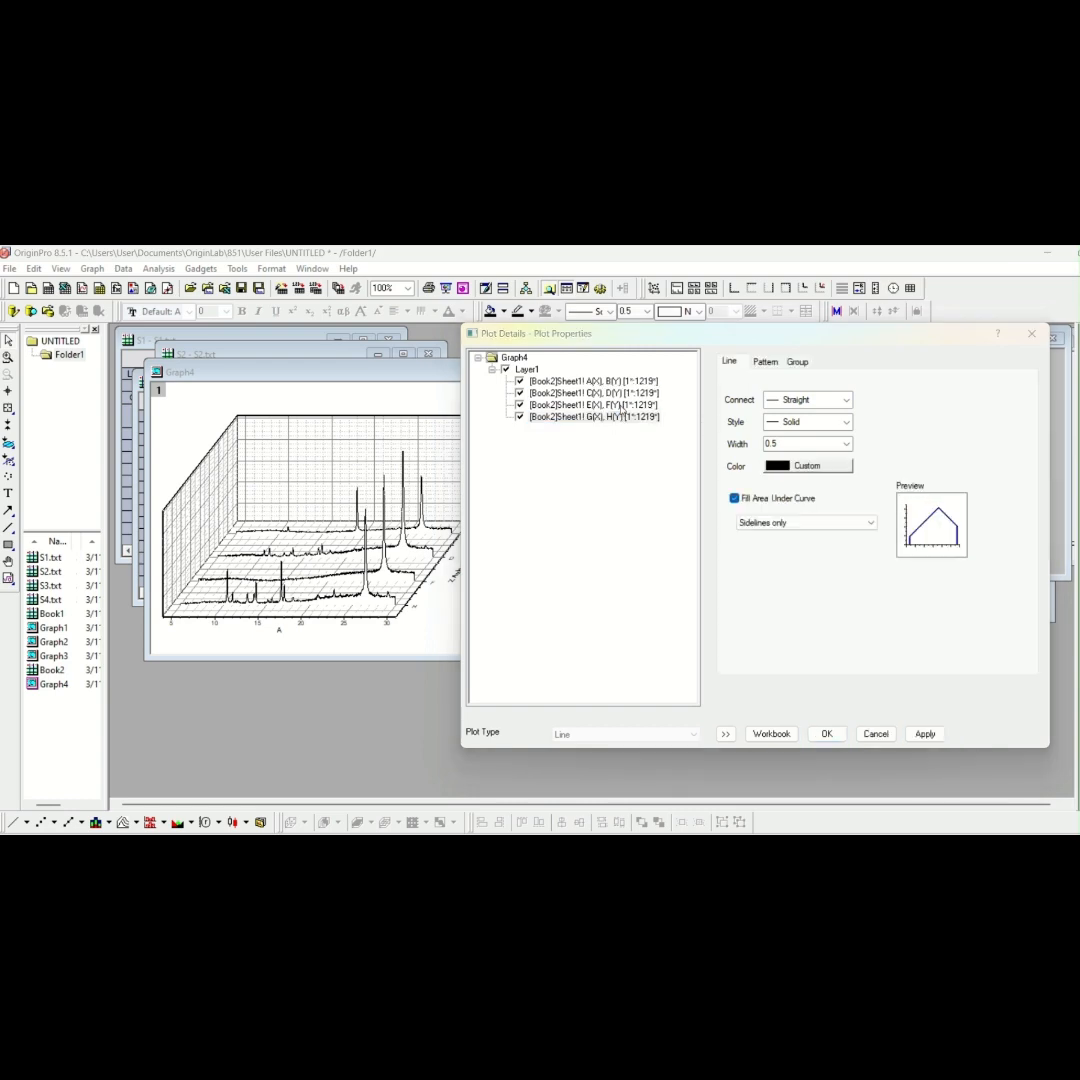
click(808, 466)
mouse_move(831, 481)
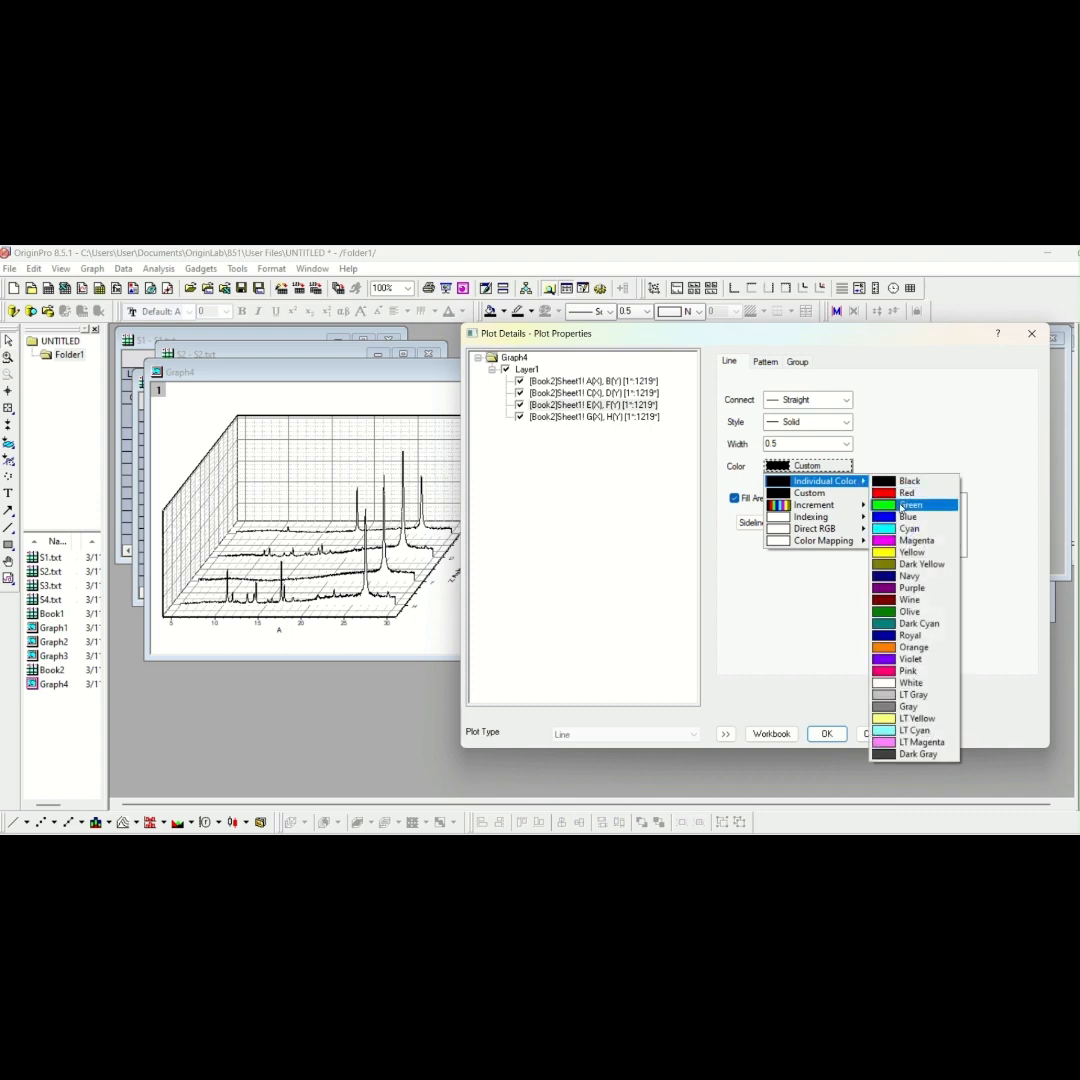
click(888, 516)
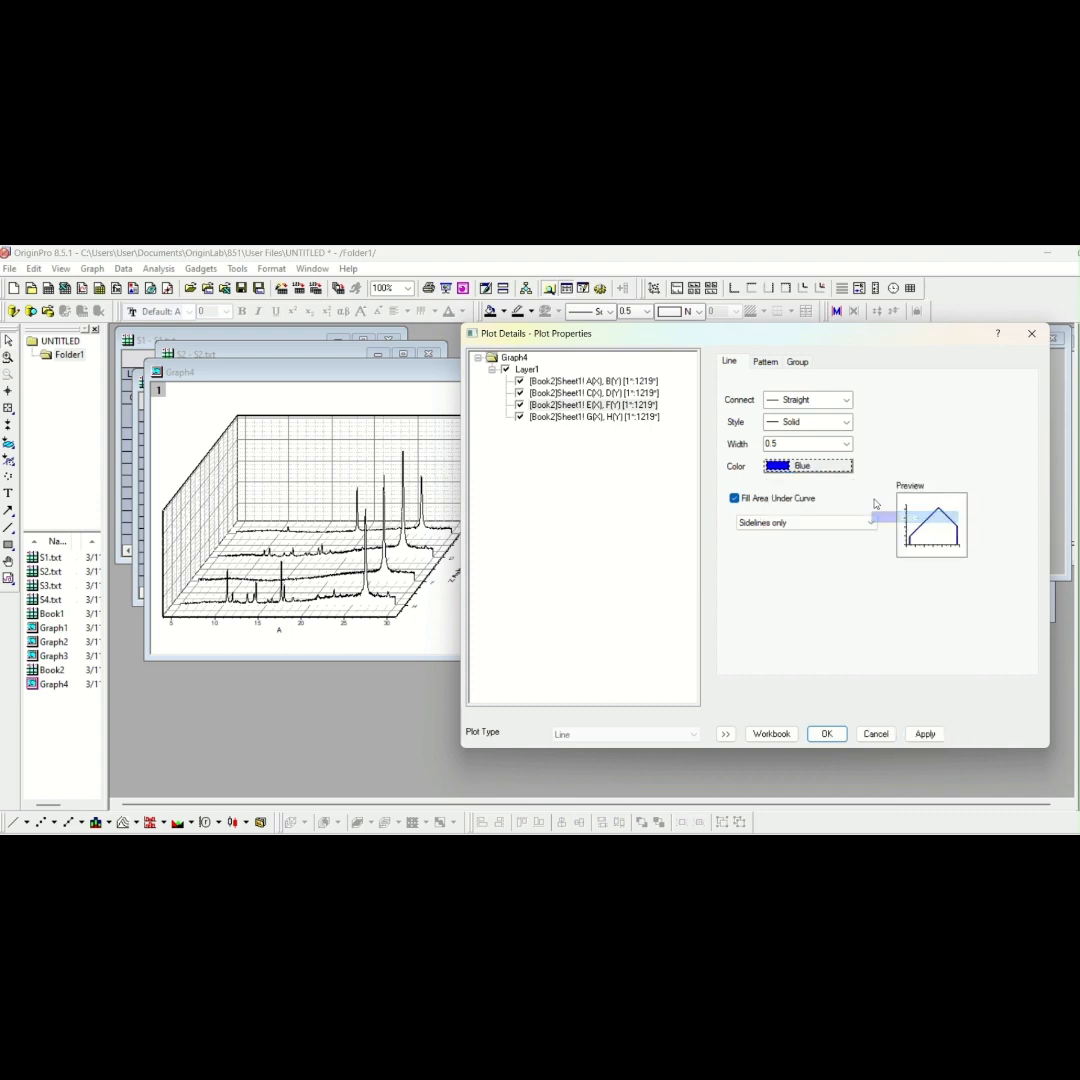
Set the line color of the G(X), H(Y) waterfall curve to Purple, then apply and close the plot properties
click(648, 418)
click(808, 466)
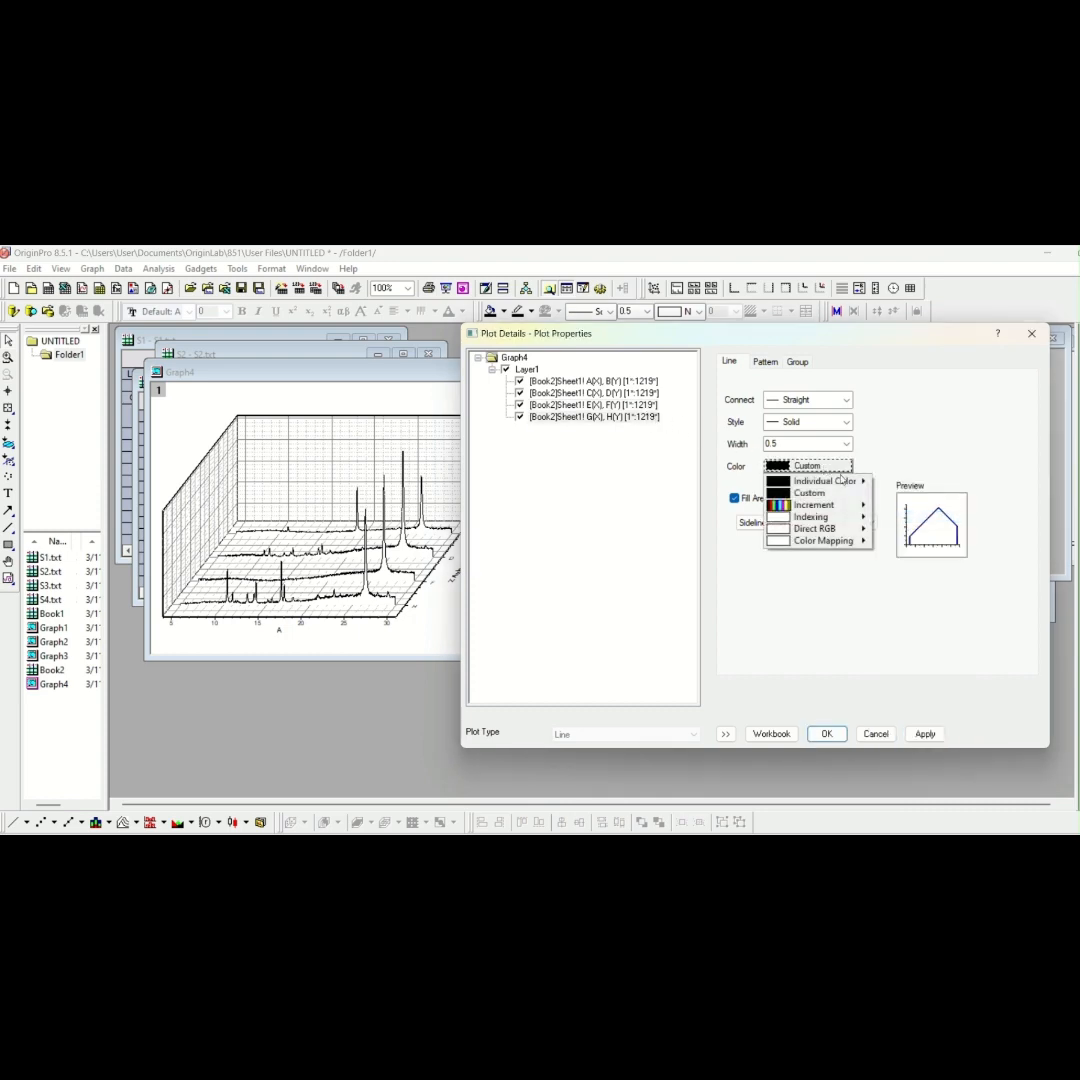
mouse_move(841, 481)
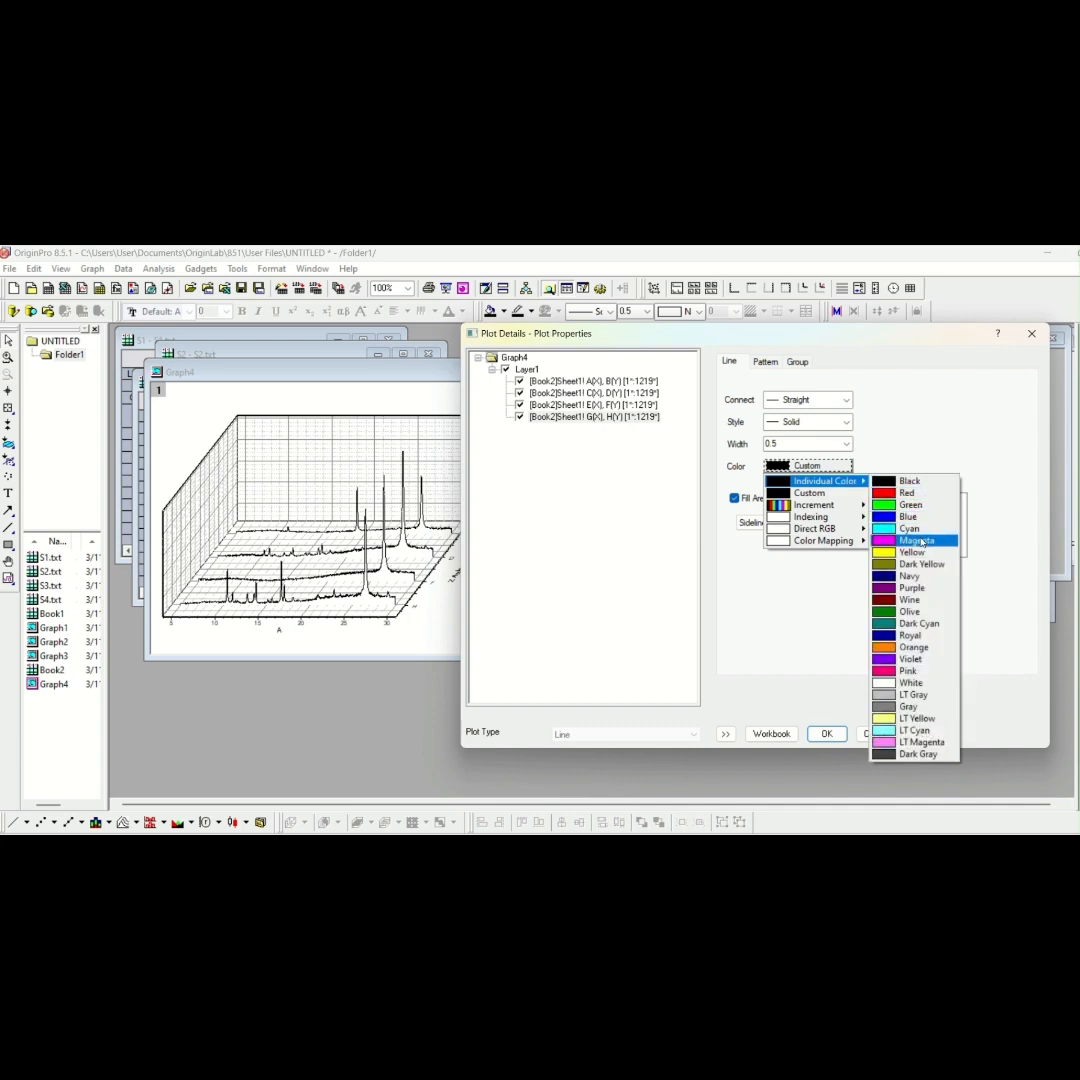
click(910, 588)
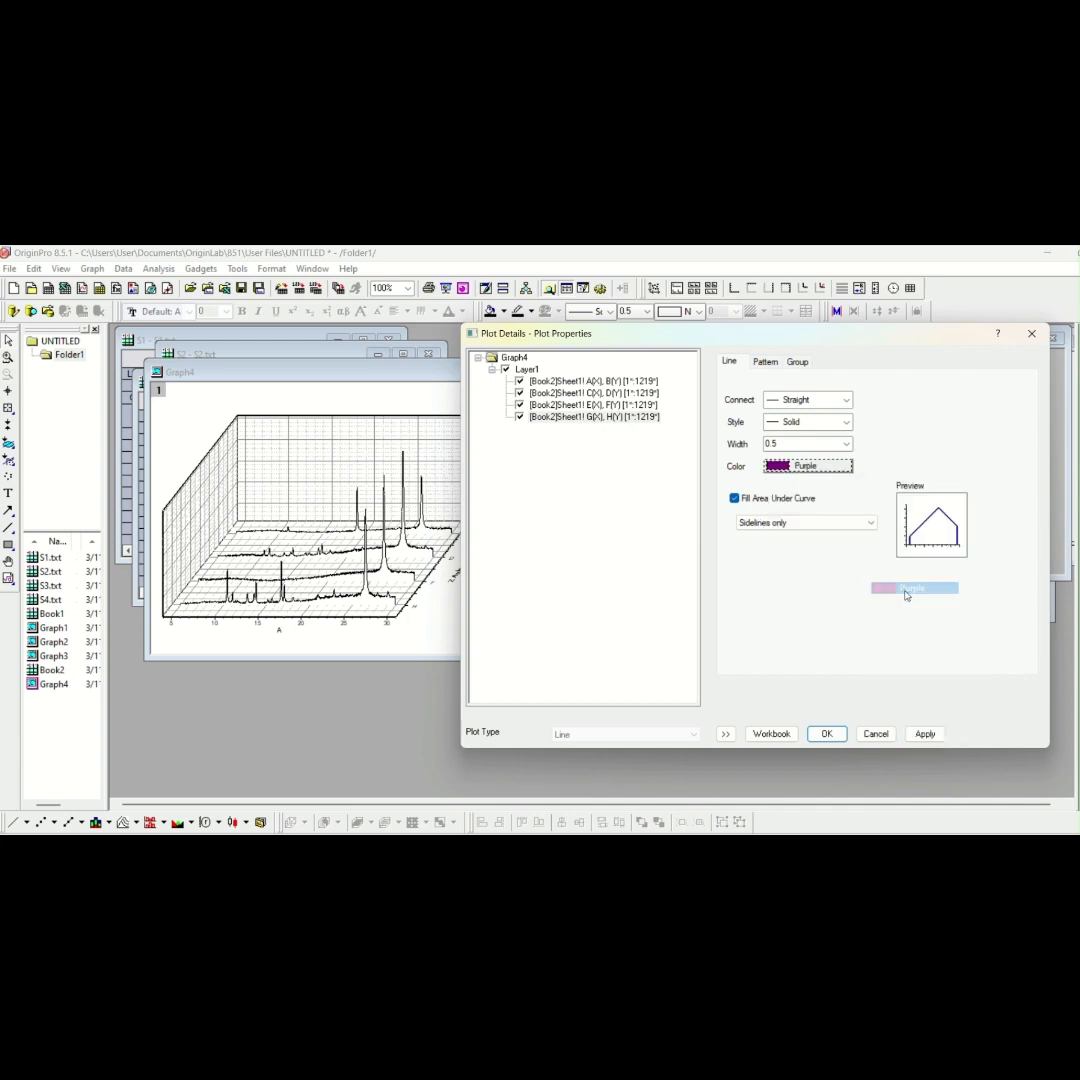
click(925, 734)
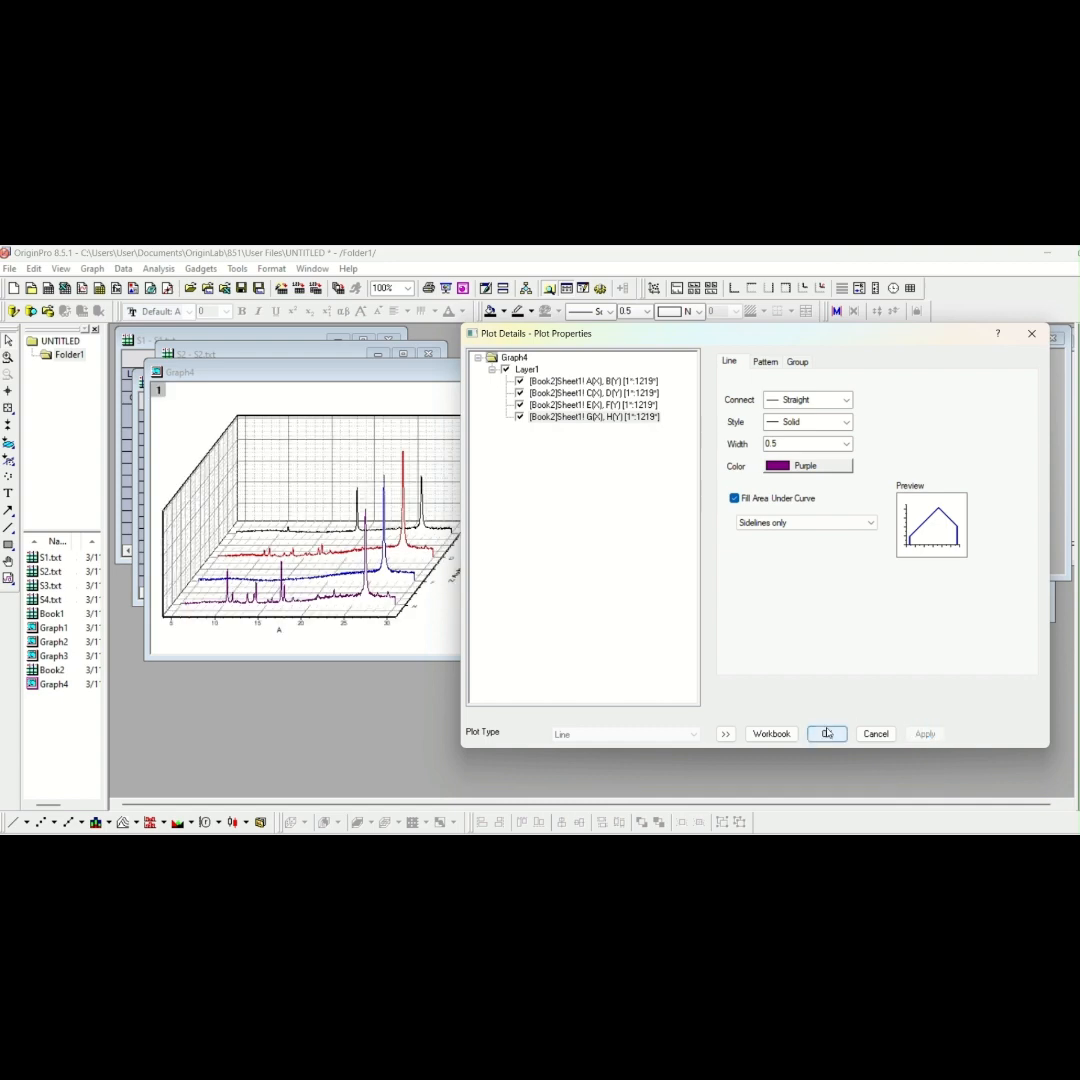
click(827, 734)
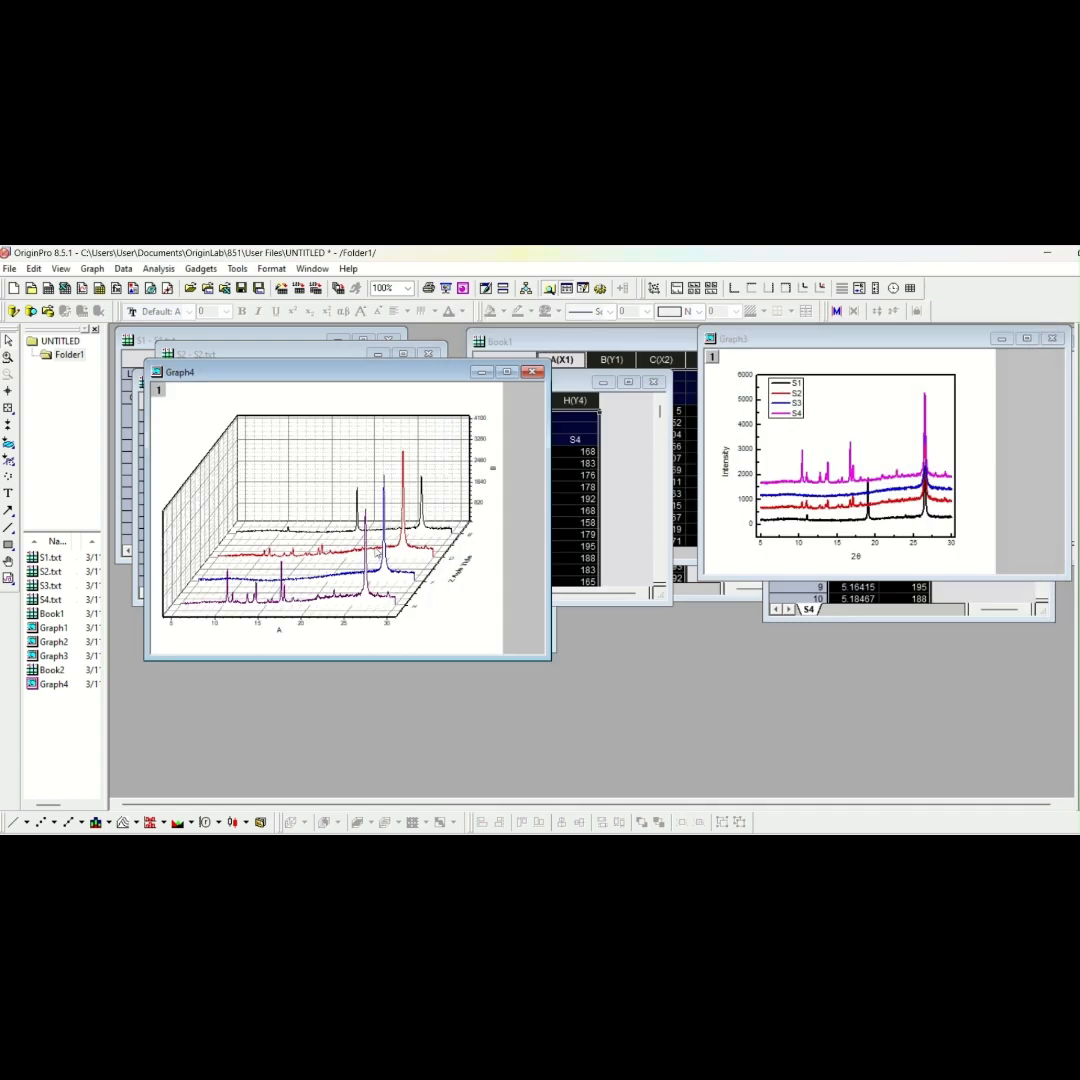
Switch the group edit mode of the waterfall curves back to Dependent and confirm
double_click(377, 551)
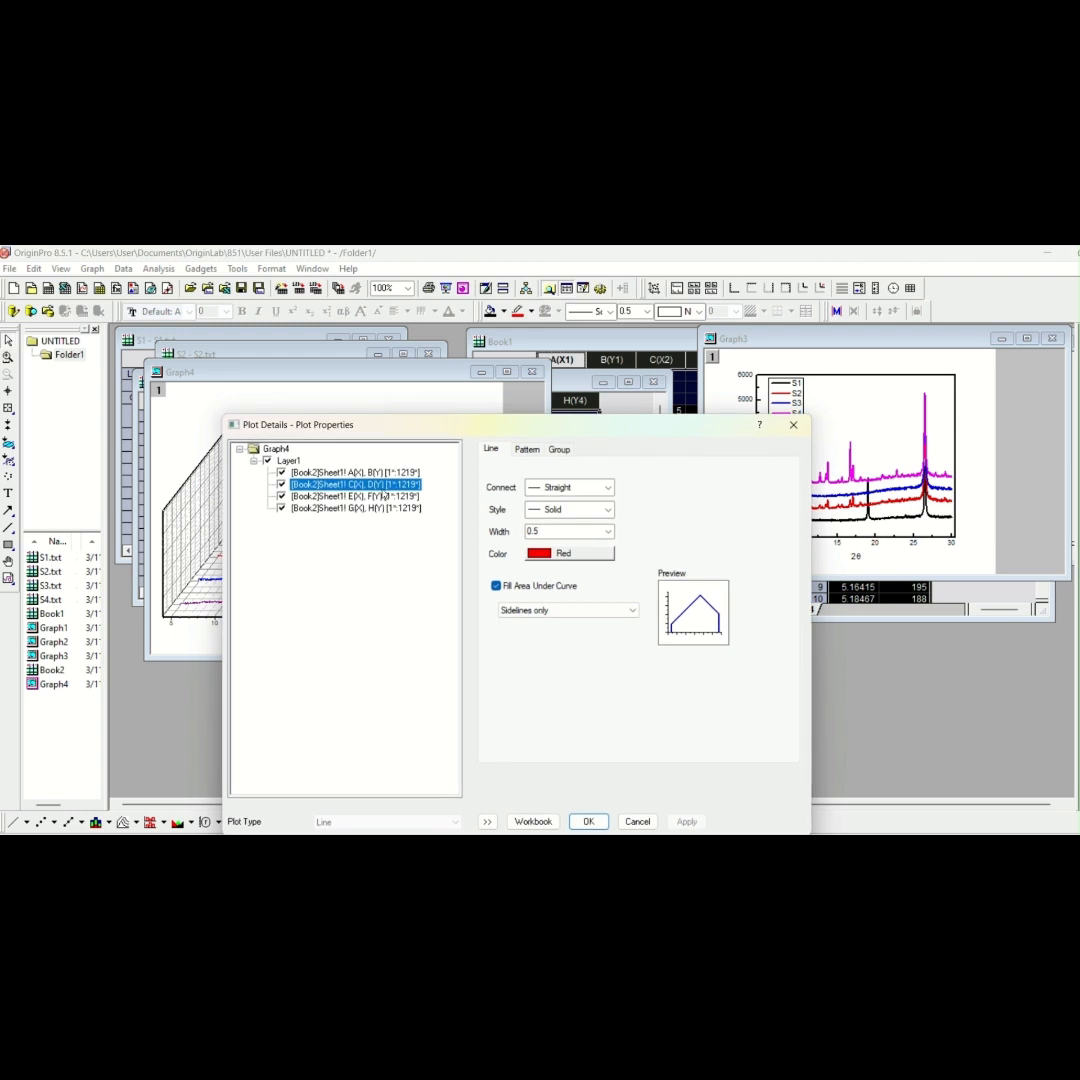
click(529, 452)
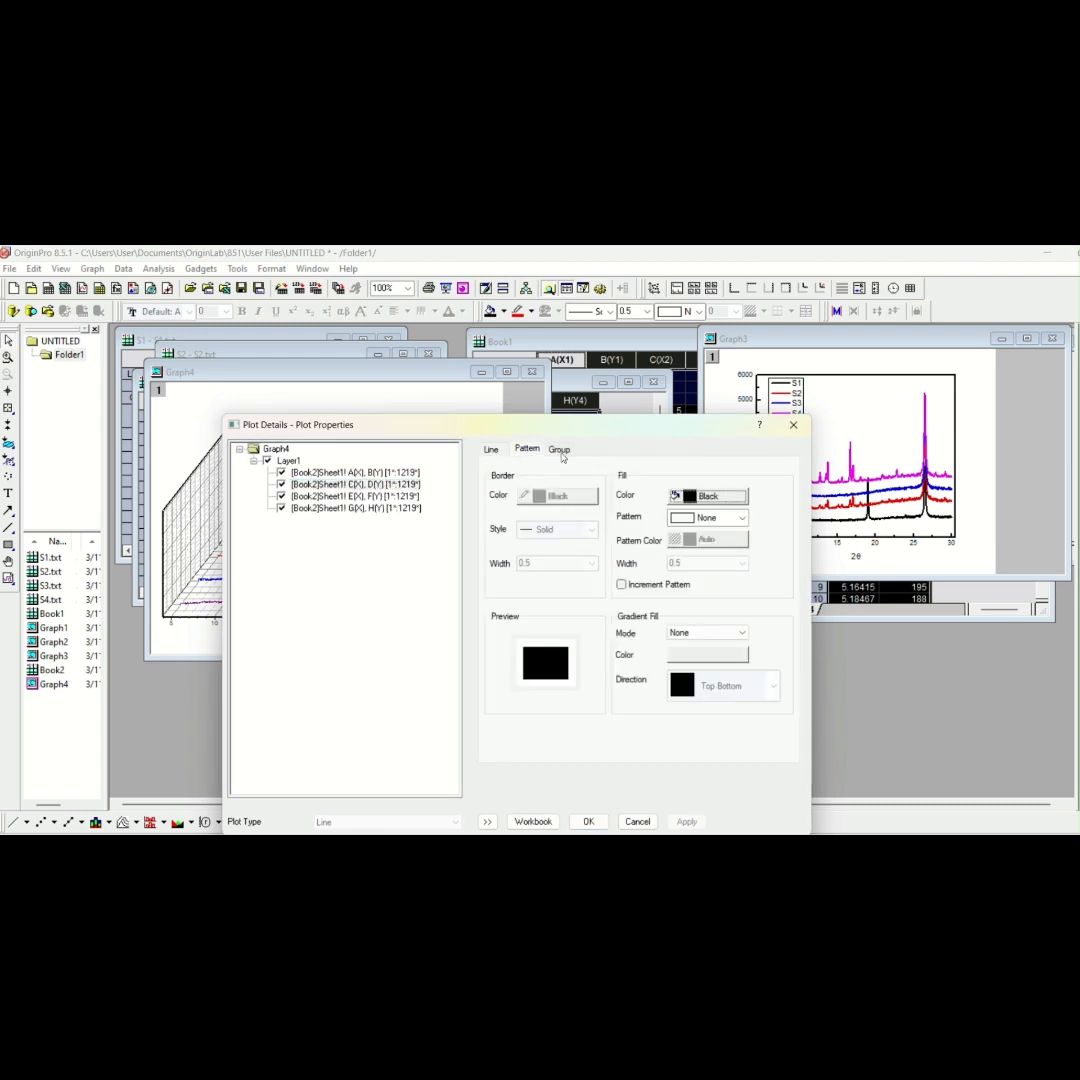
click(559, 449)
click(589, 492)
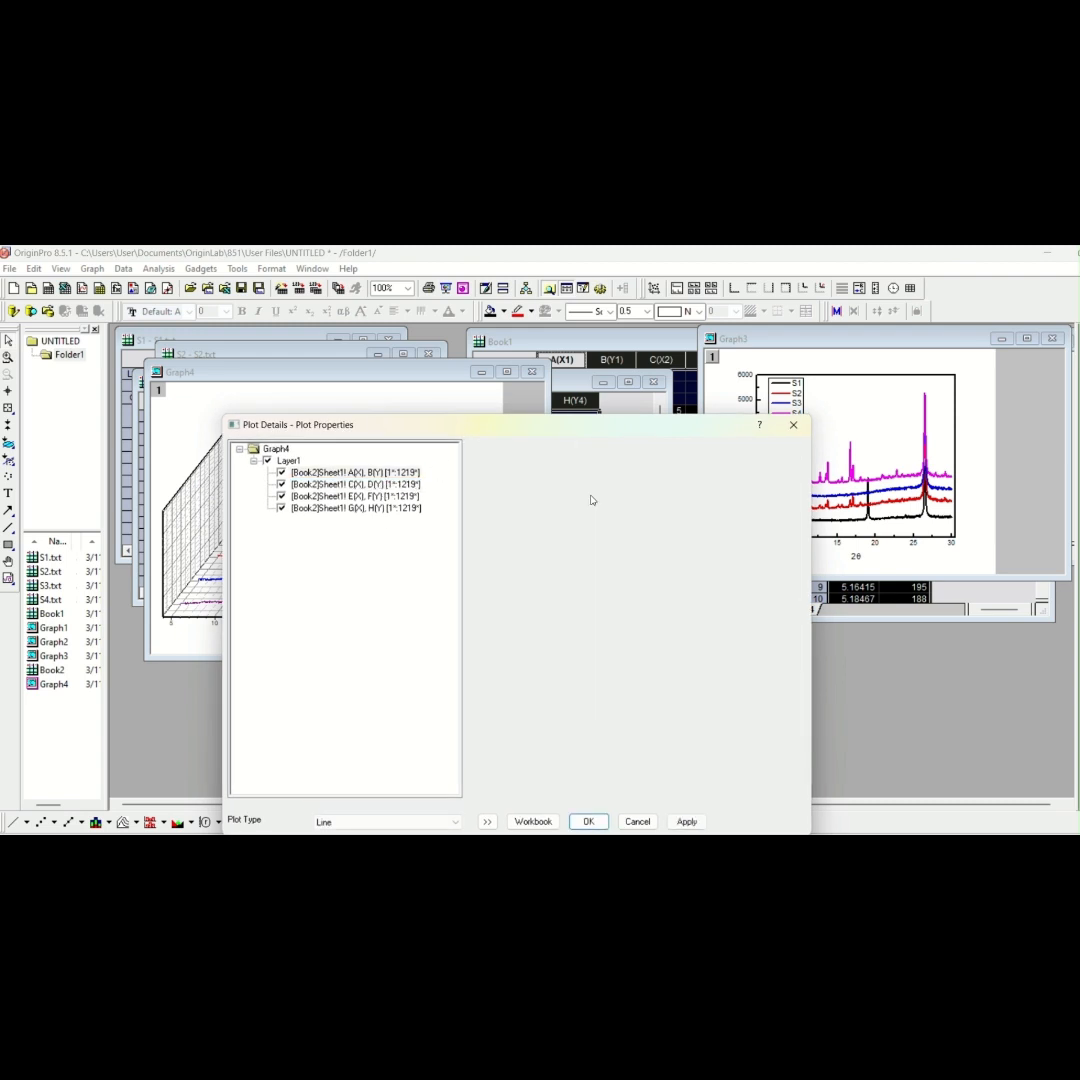
click(588, 821)
Set the line width of the four grouped waterfall curves to 3, apply it and close the plot properties
double_click(380, 577)
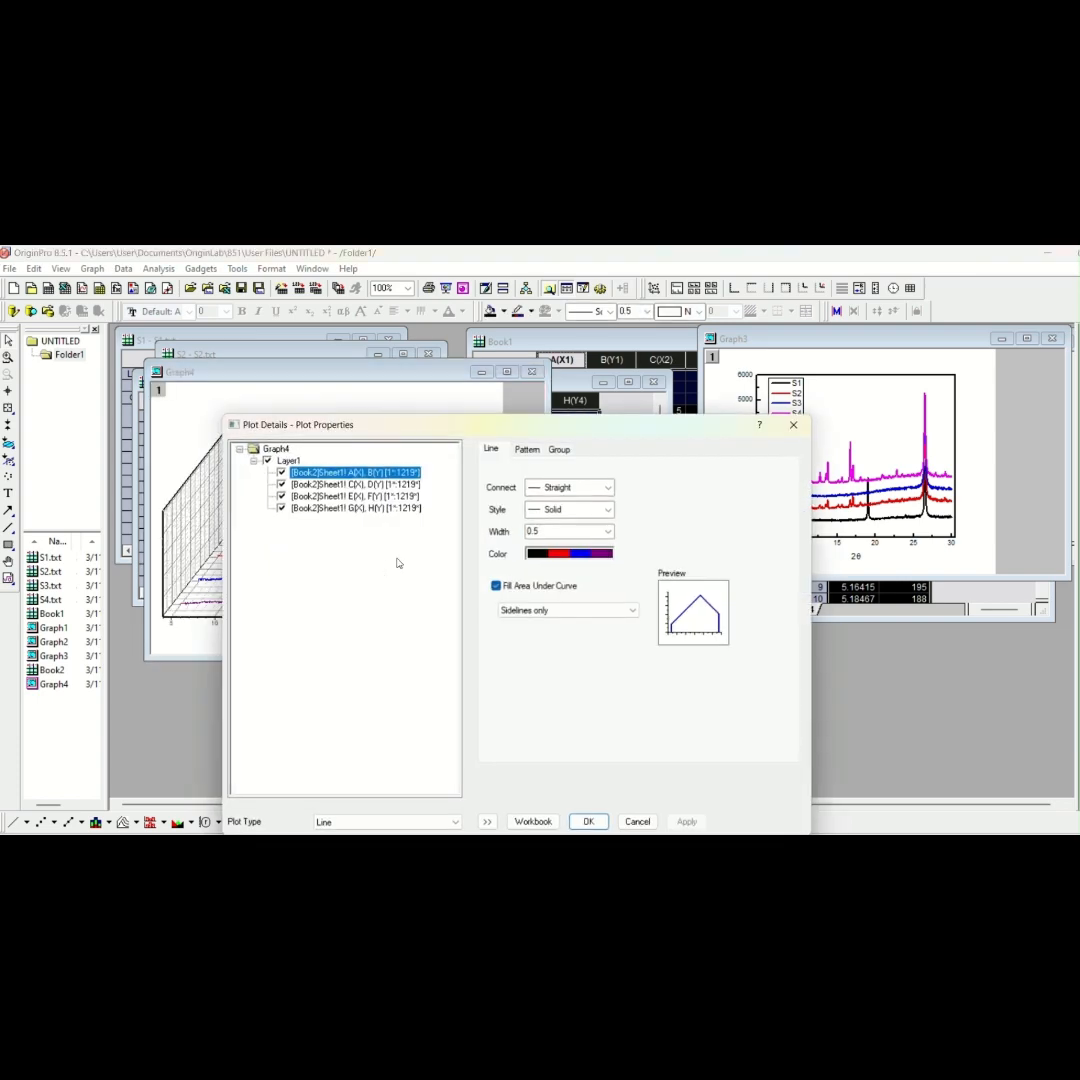
click(527, 449)
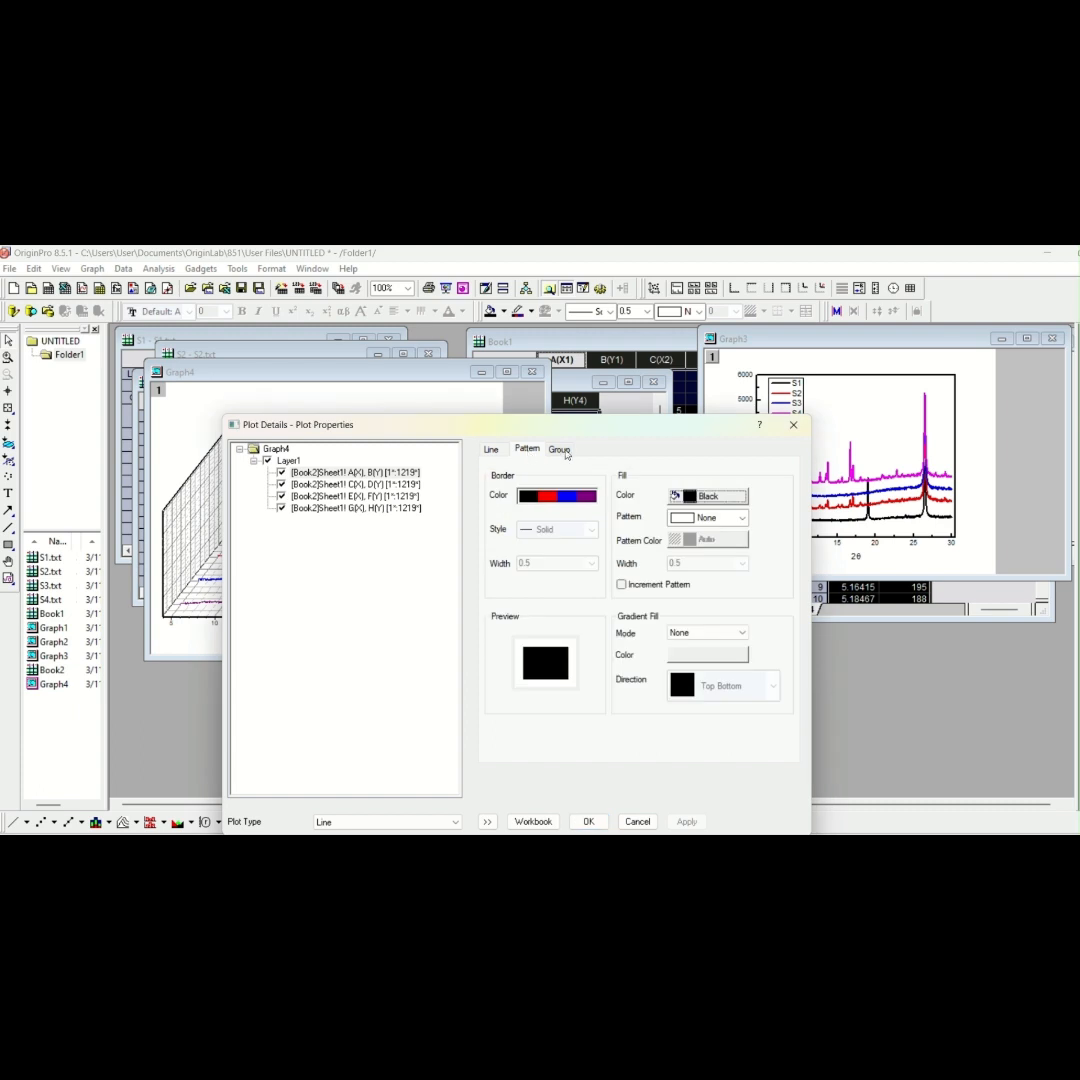
click(559, 449)
click(490, 449)
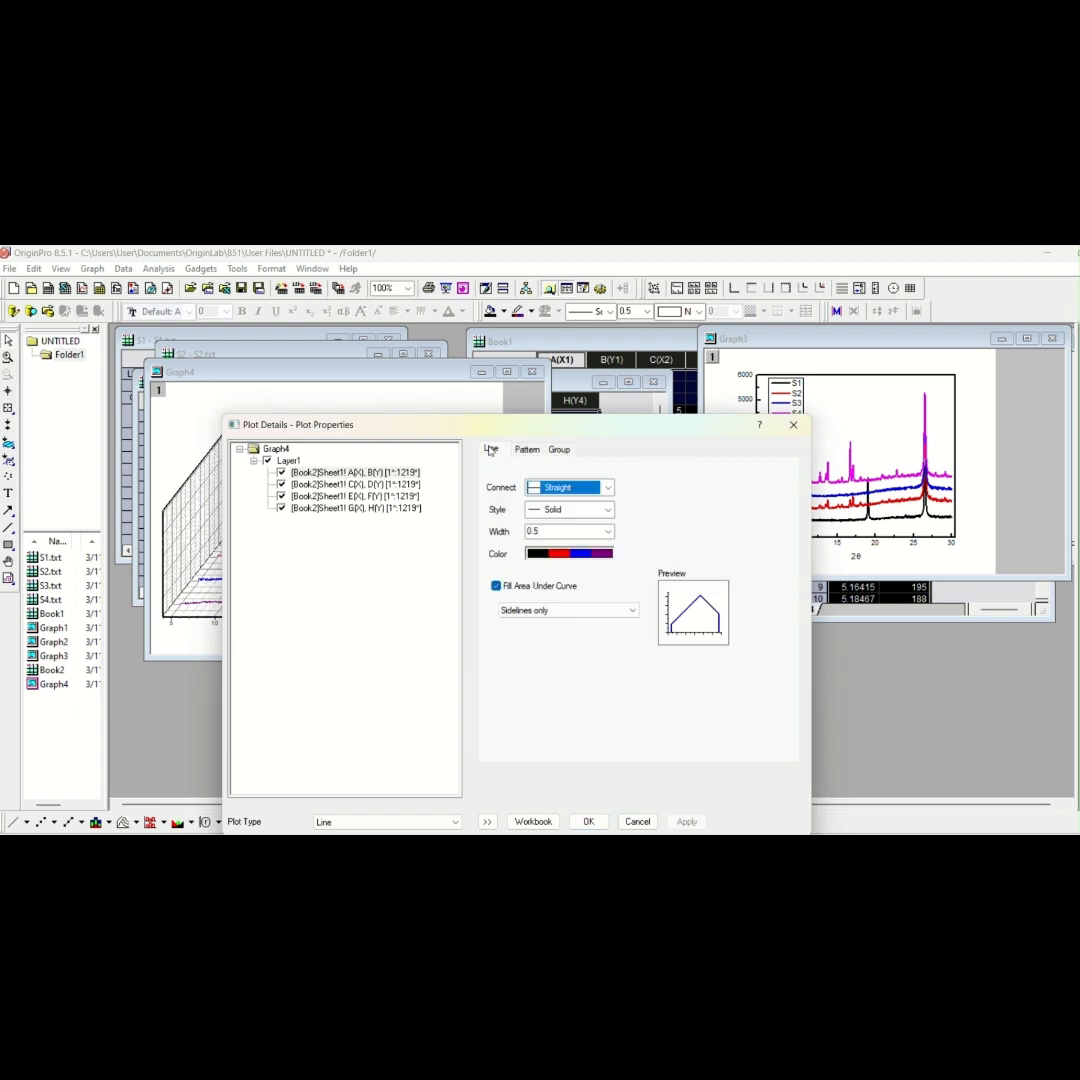
click(607, 531)
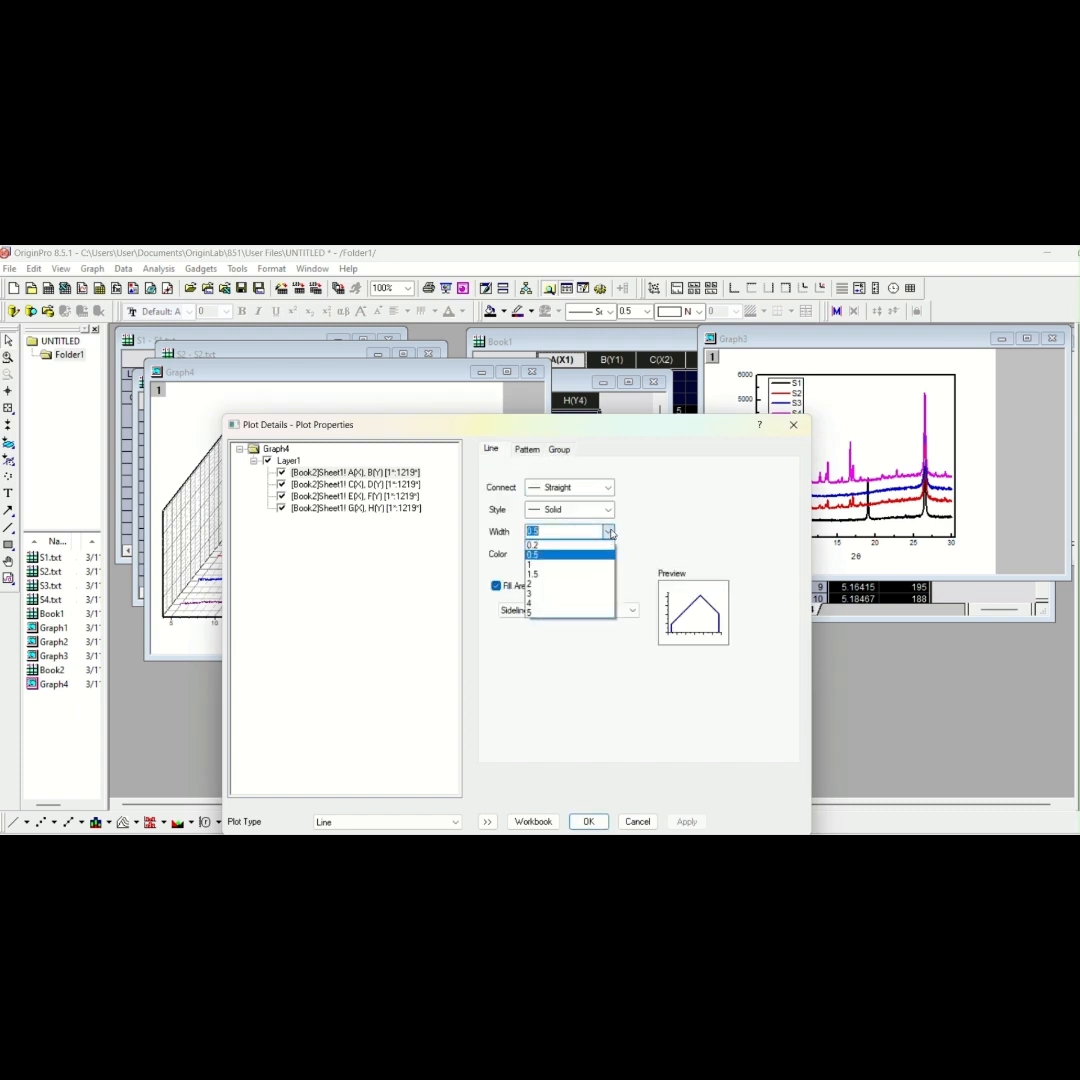
click(568, 596)
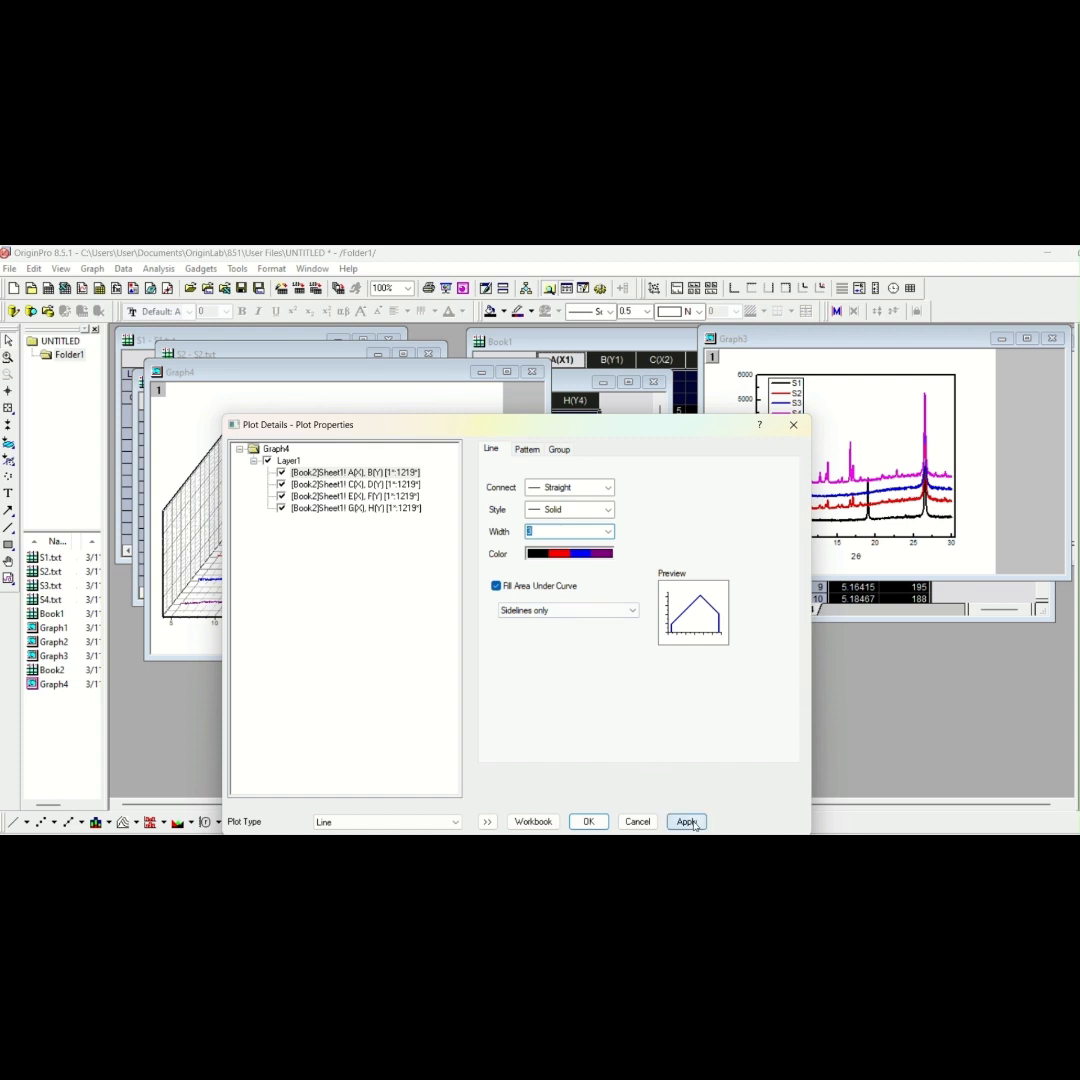
click(686, 821)
click(588, 821)
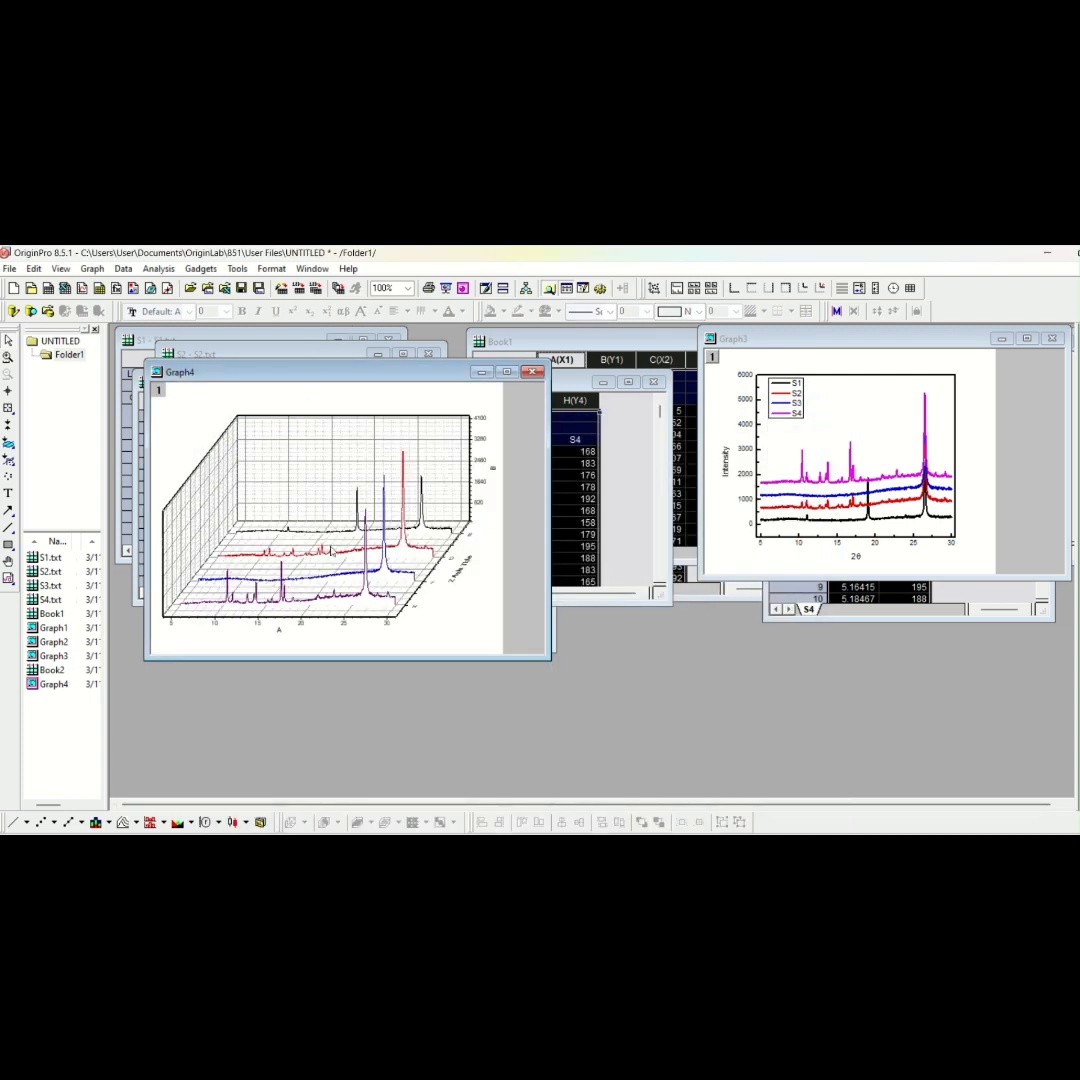
Choose a line width greater than 3 for the four grouped waterfall curves and confirm
double_click(300, 583)
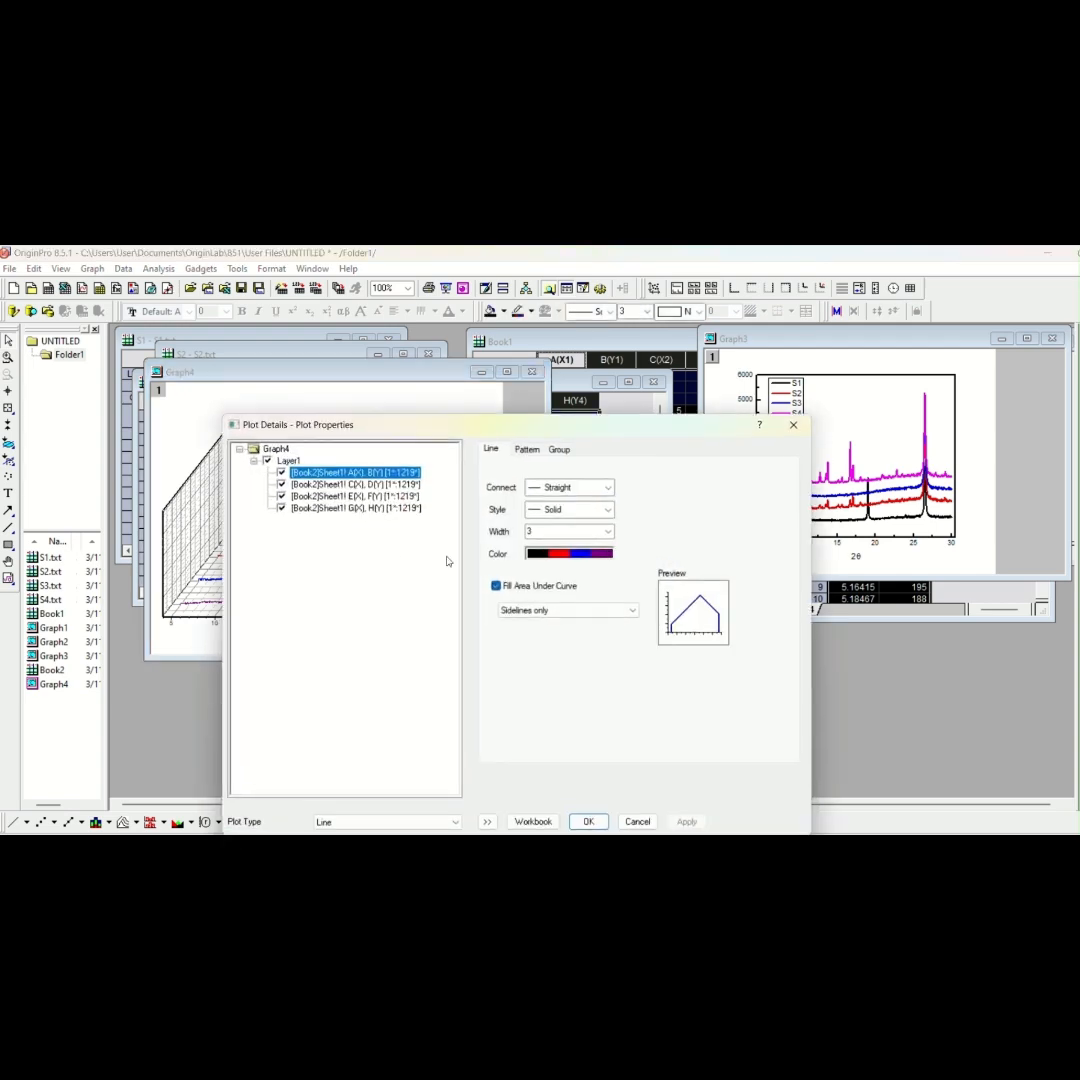
click(607, 533)
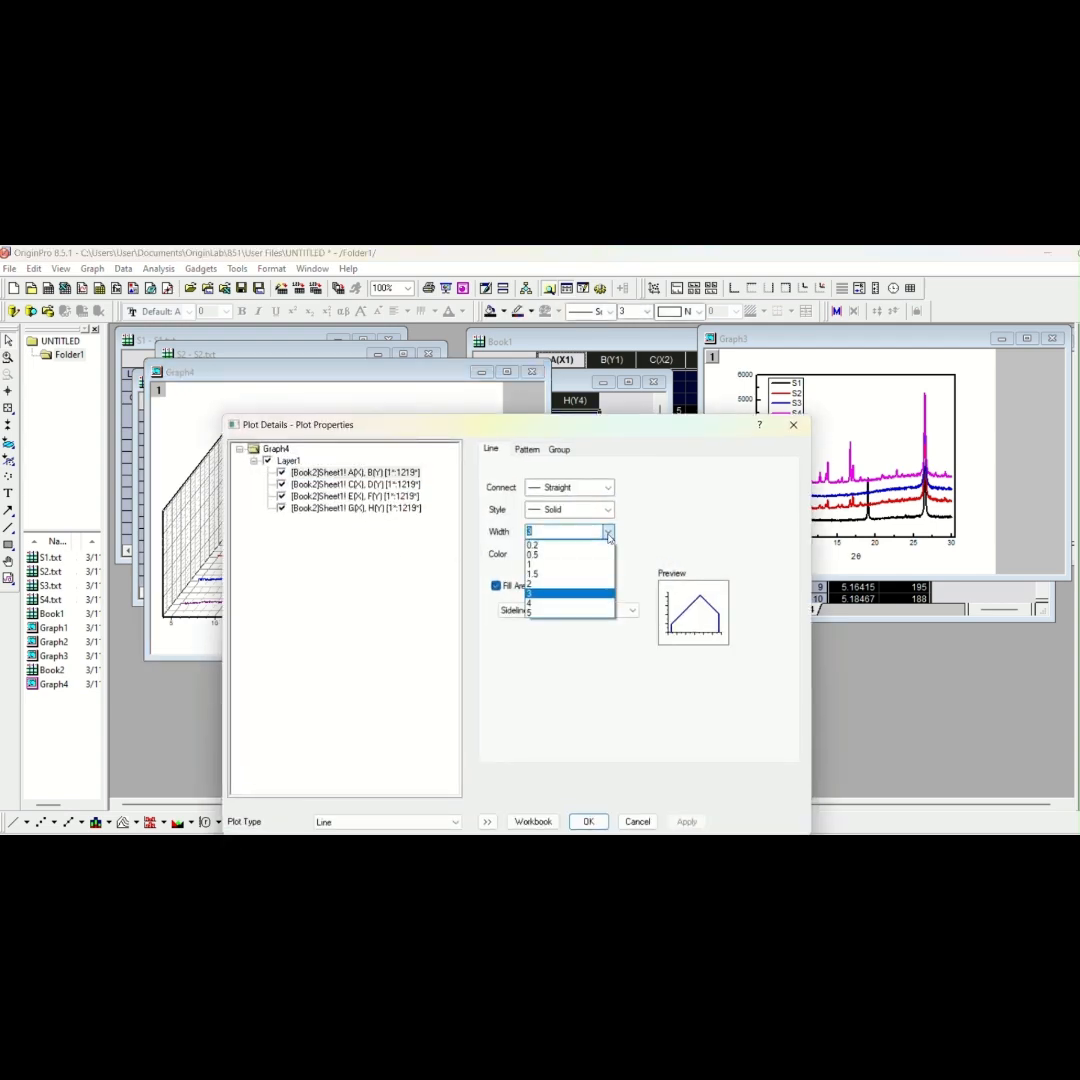
click(565, 605)
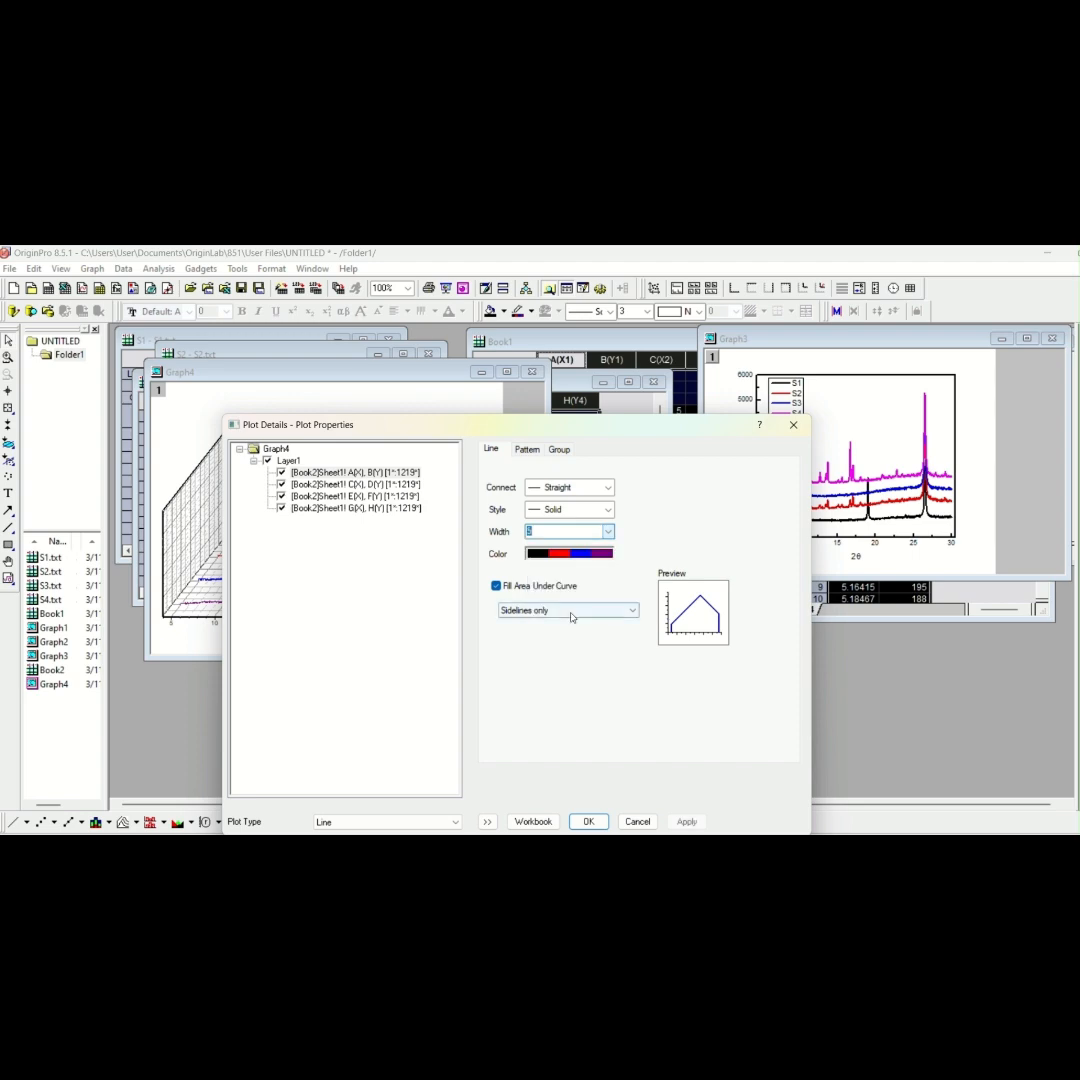
click(590, 822)
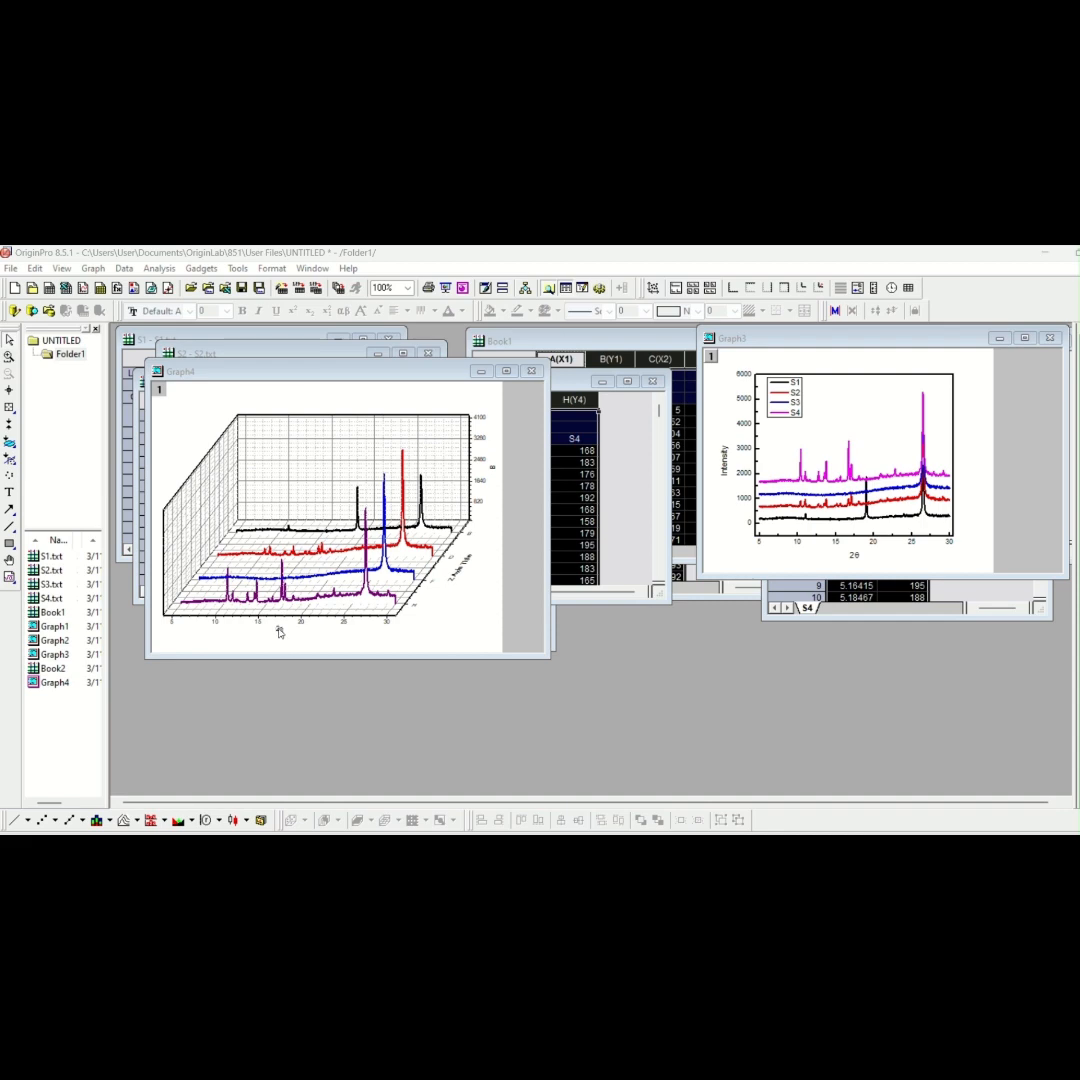
Replace the text of the waterfall graph's X-axis title with 2\g(q) for 2θ in its object properties
click(280, 632)
right_click(280, 632)
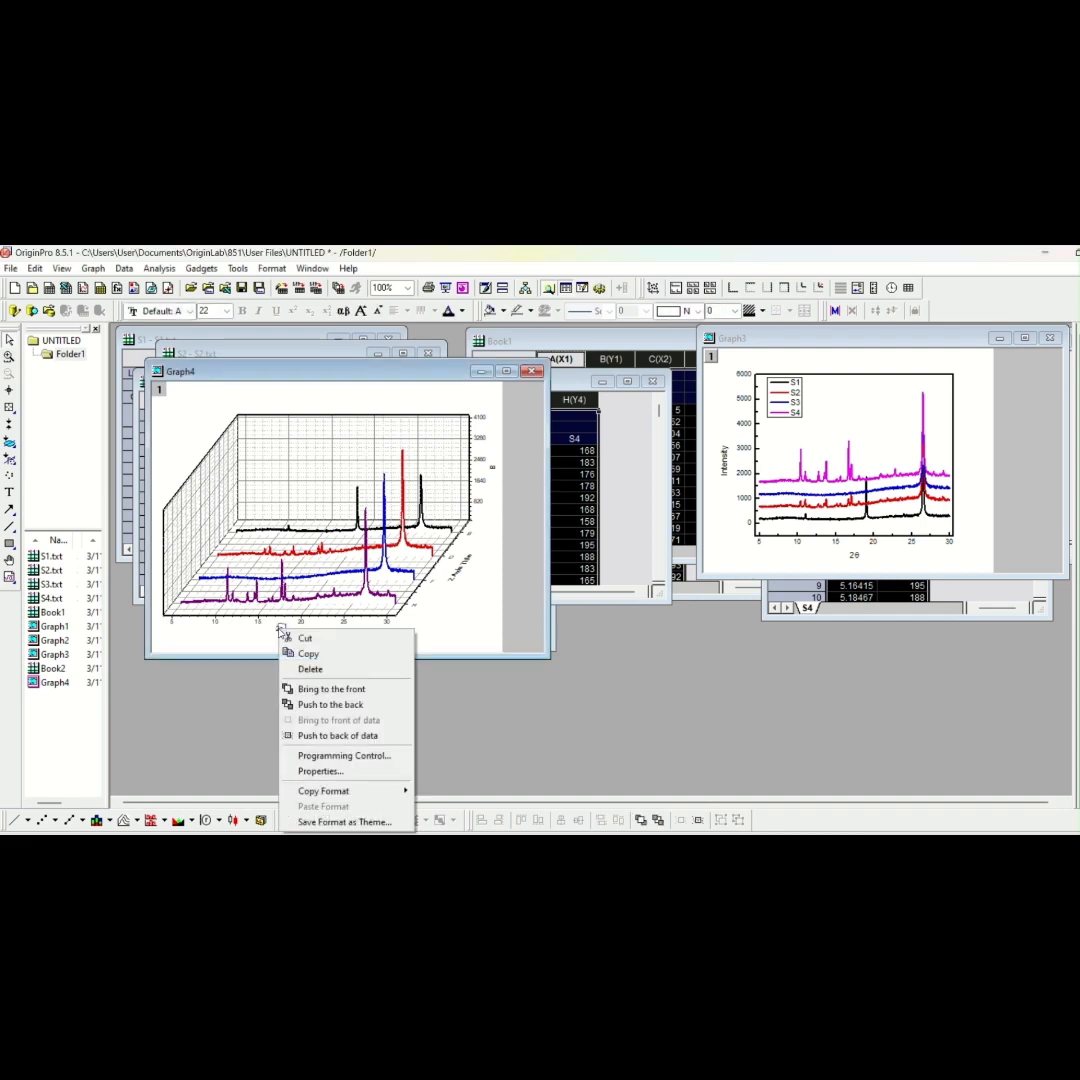
click(317, 780)
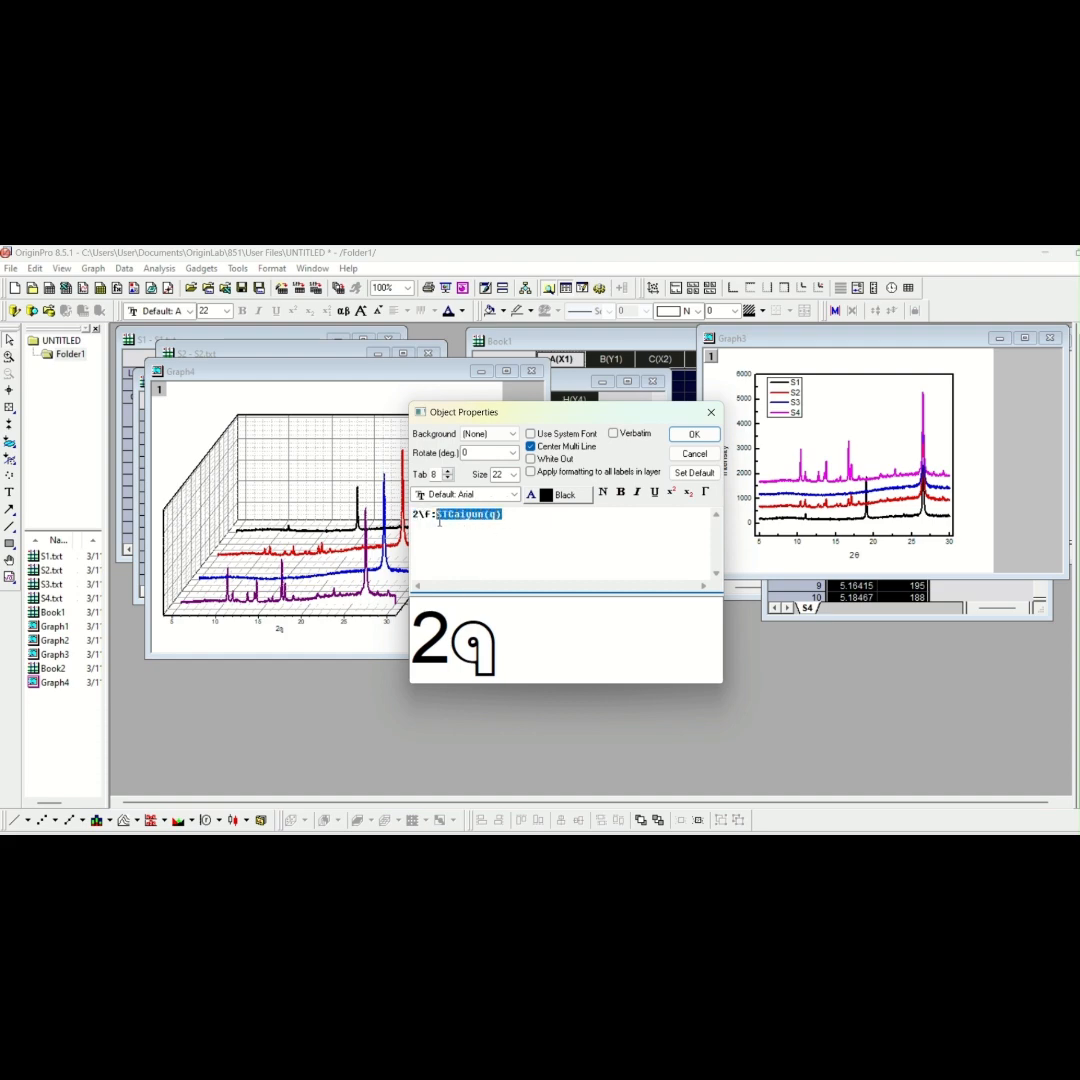
drag(415, 523, 439, 529)
key(Delete)
key(BackSpace)
key(BackSpace)
key(BackSpace)
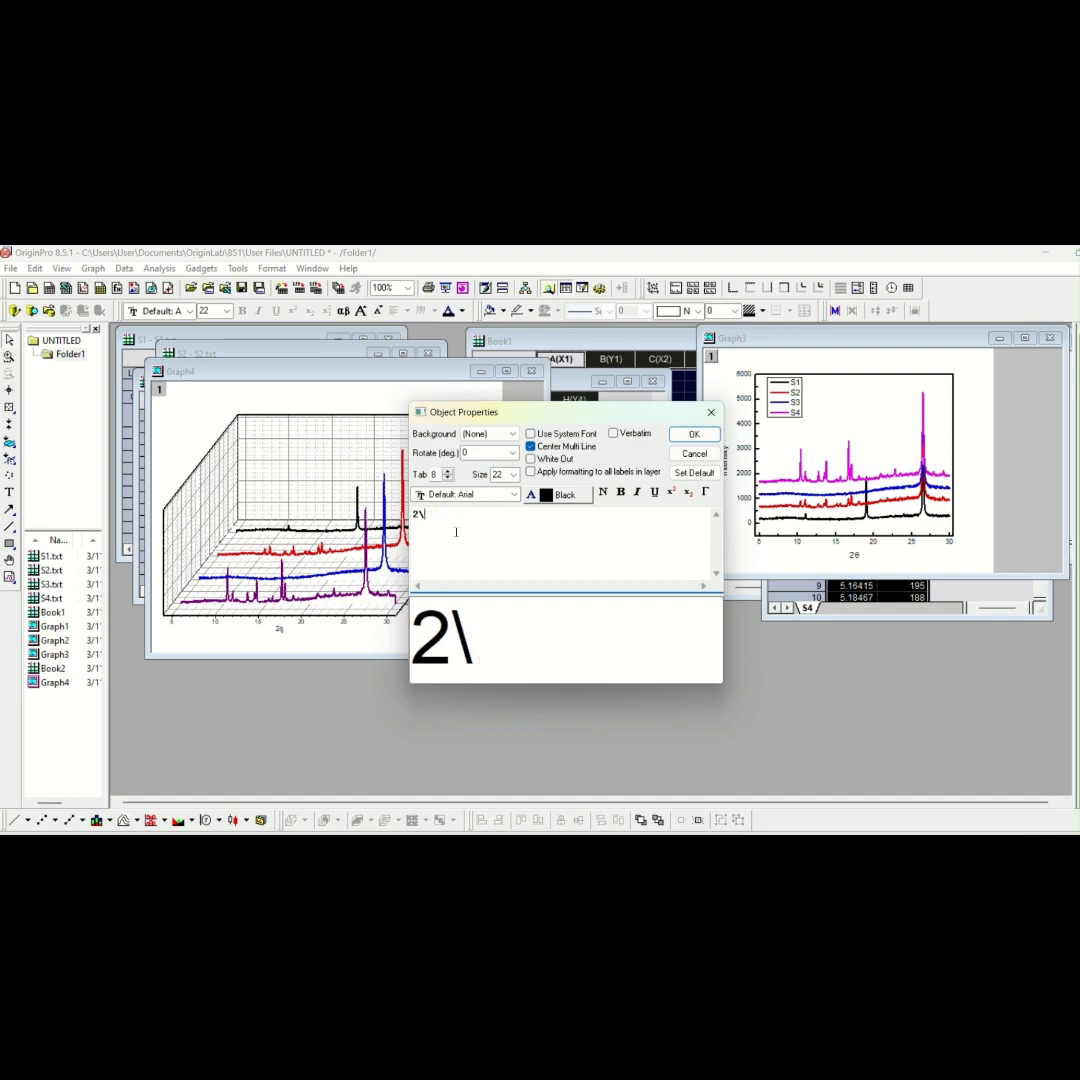
click(704, 492)
text(q)
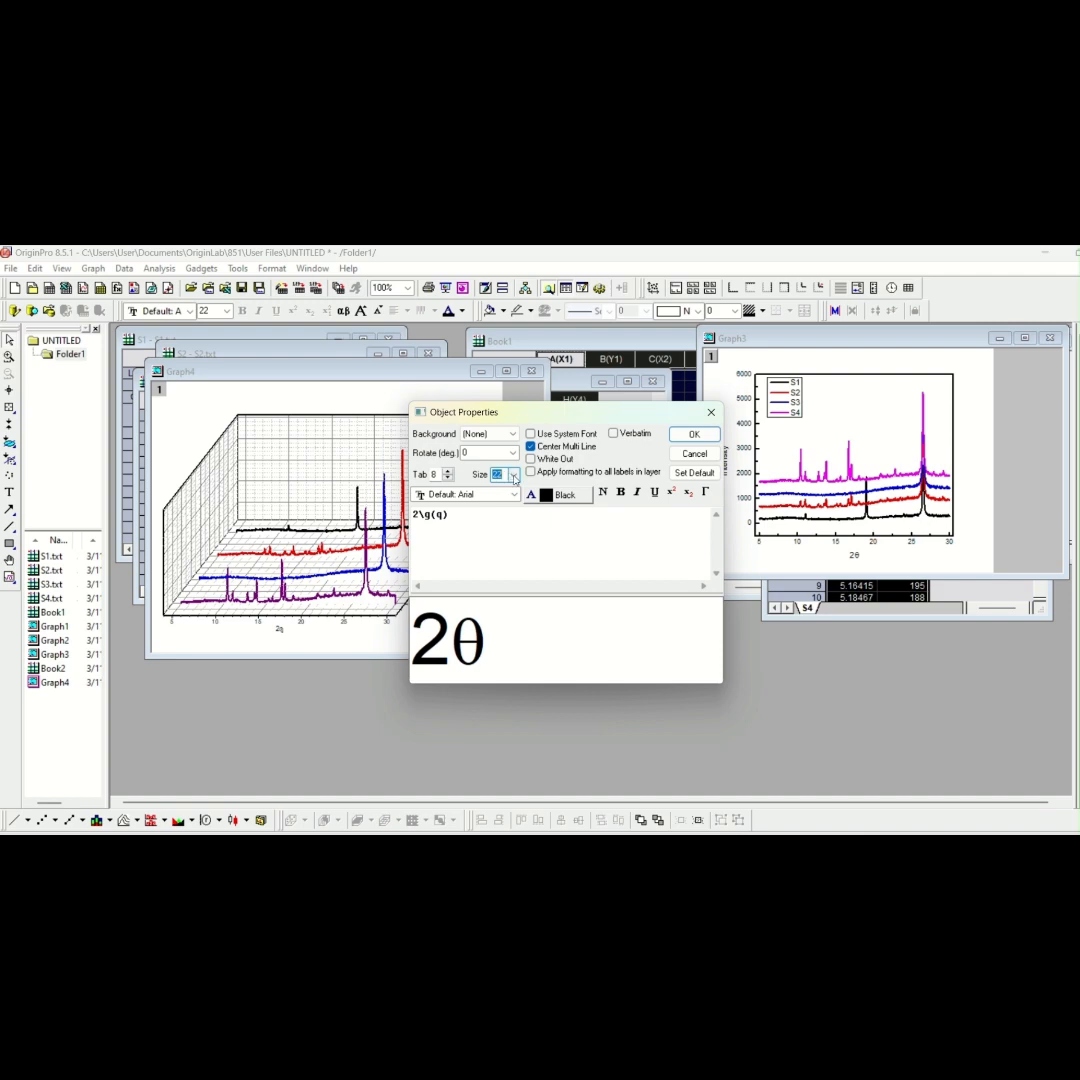
Set the font size of the X-axis title to 28, confirm it and select the title on the waterfall graph
click(513, 474)
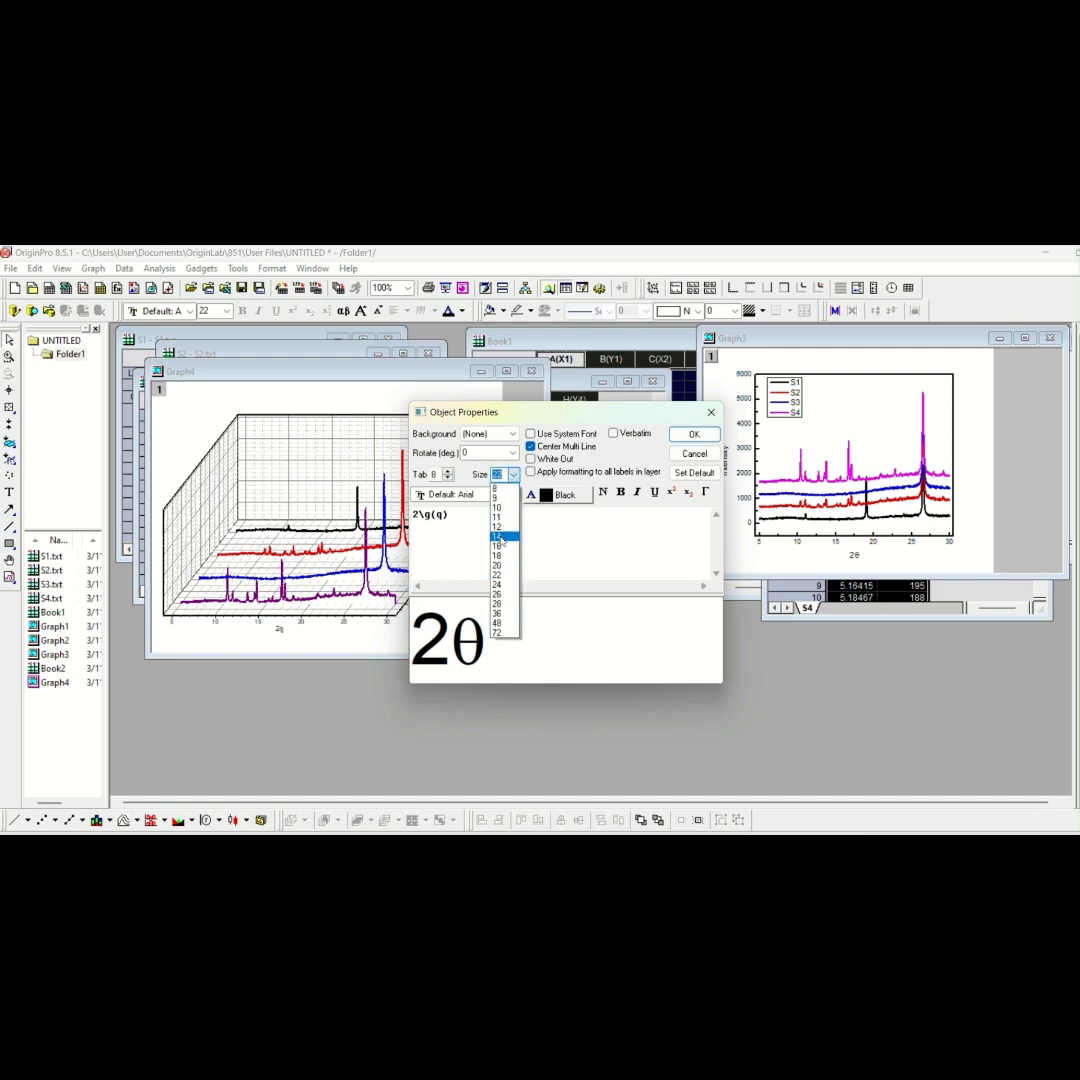
click(505, 594)
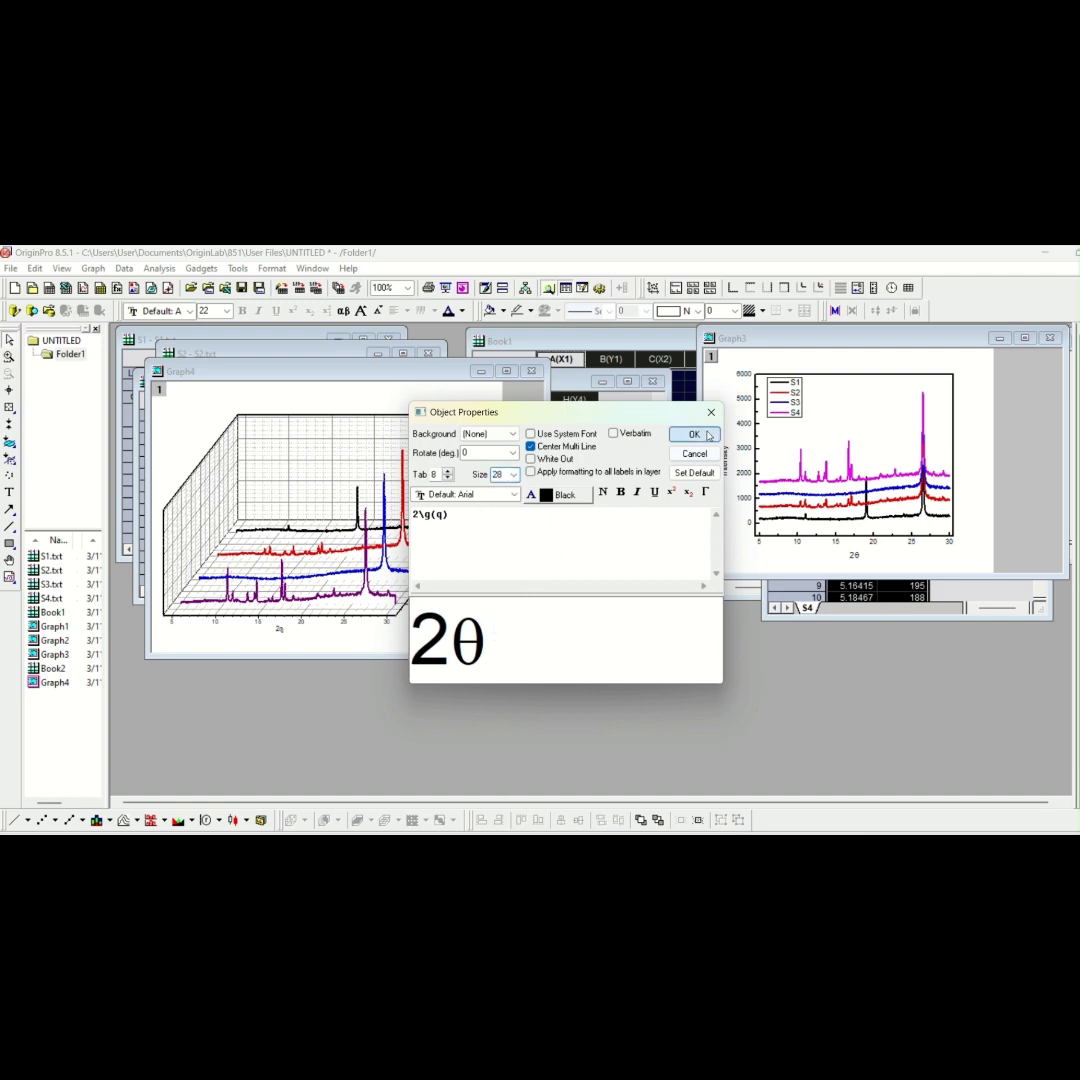
click(694, 433)
click(283, 628)
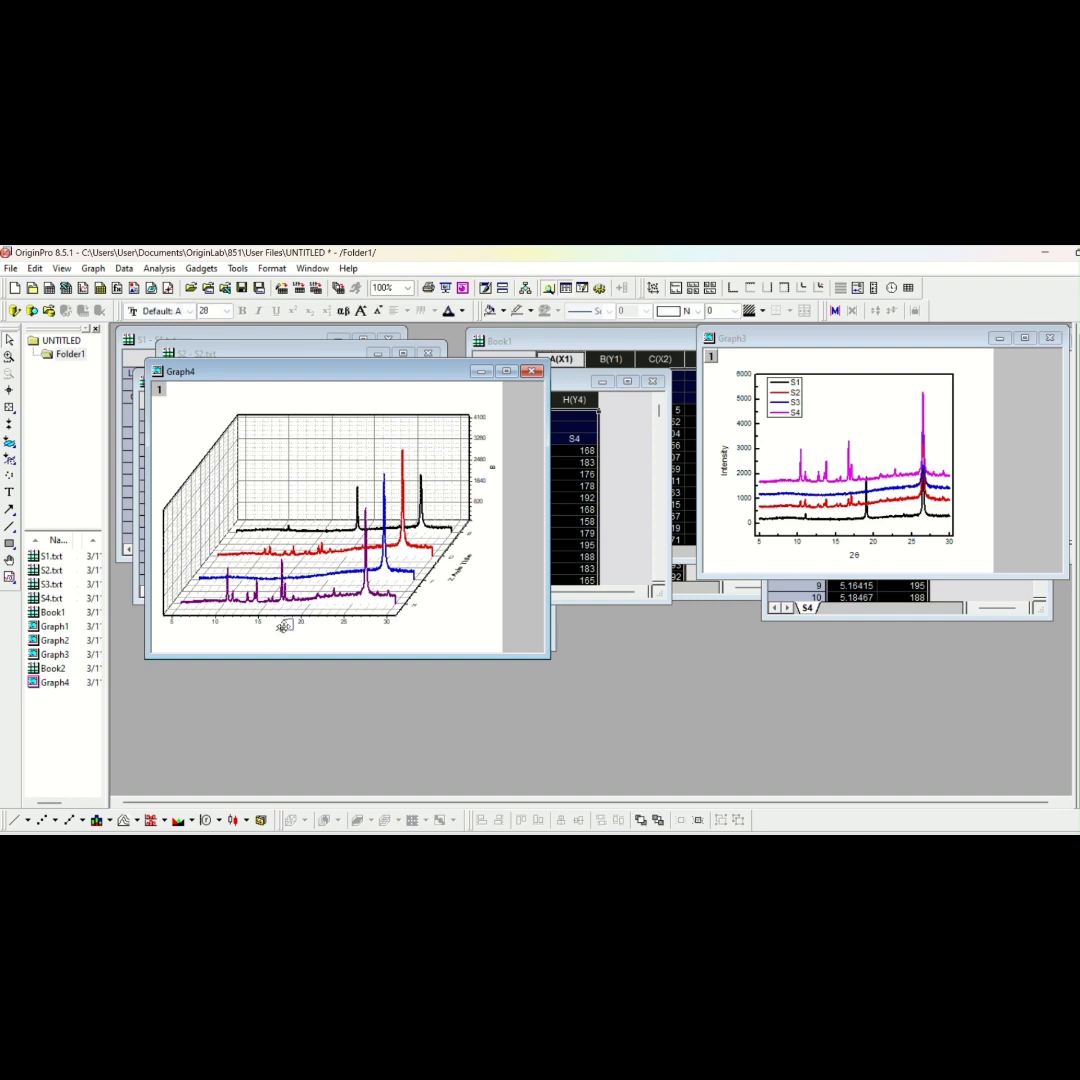
click(343, 645)
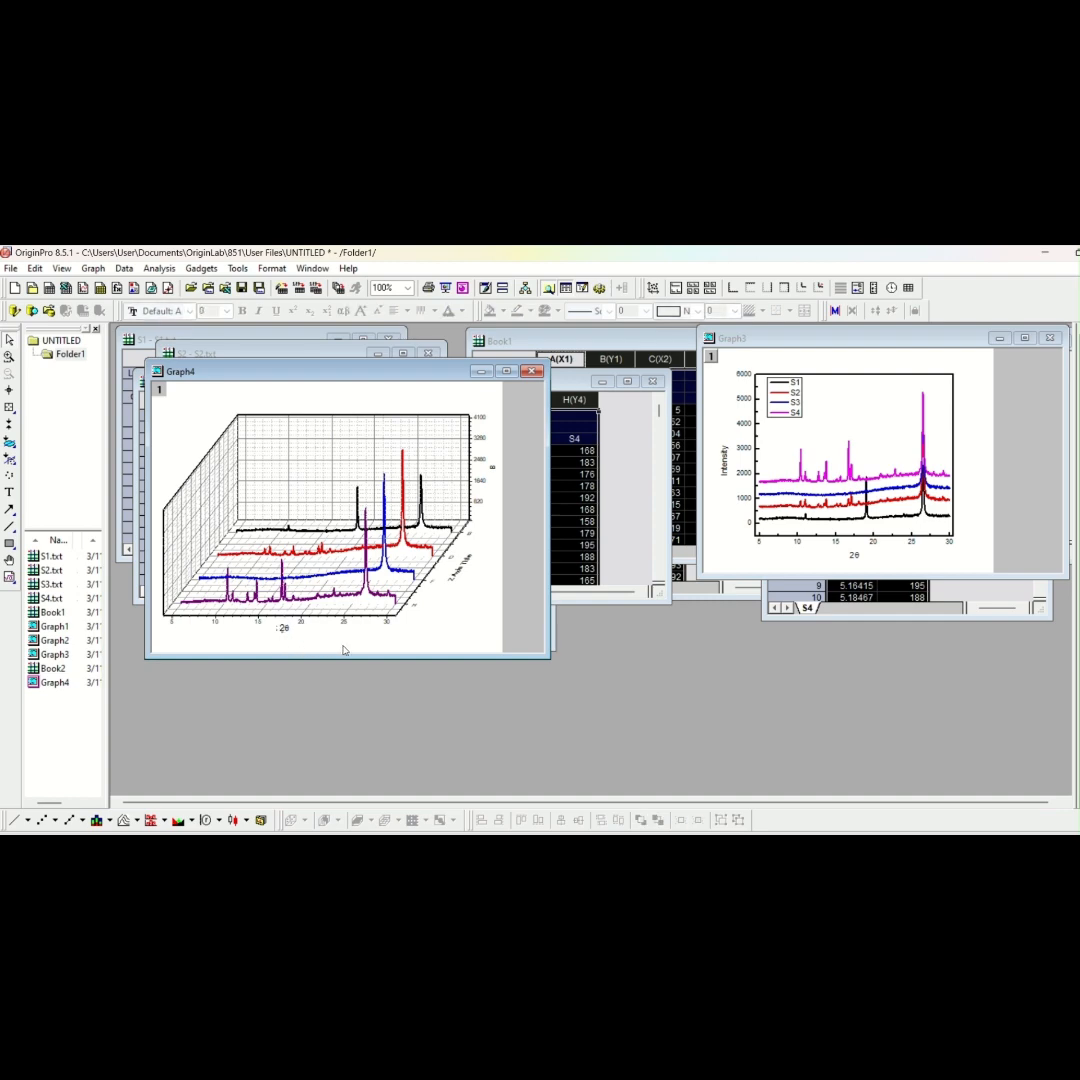
click(283, 628)
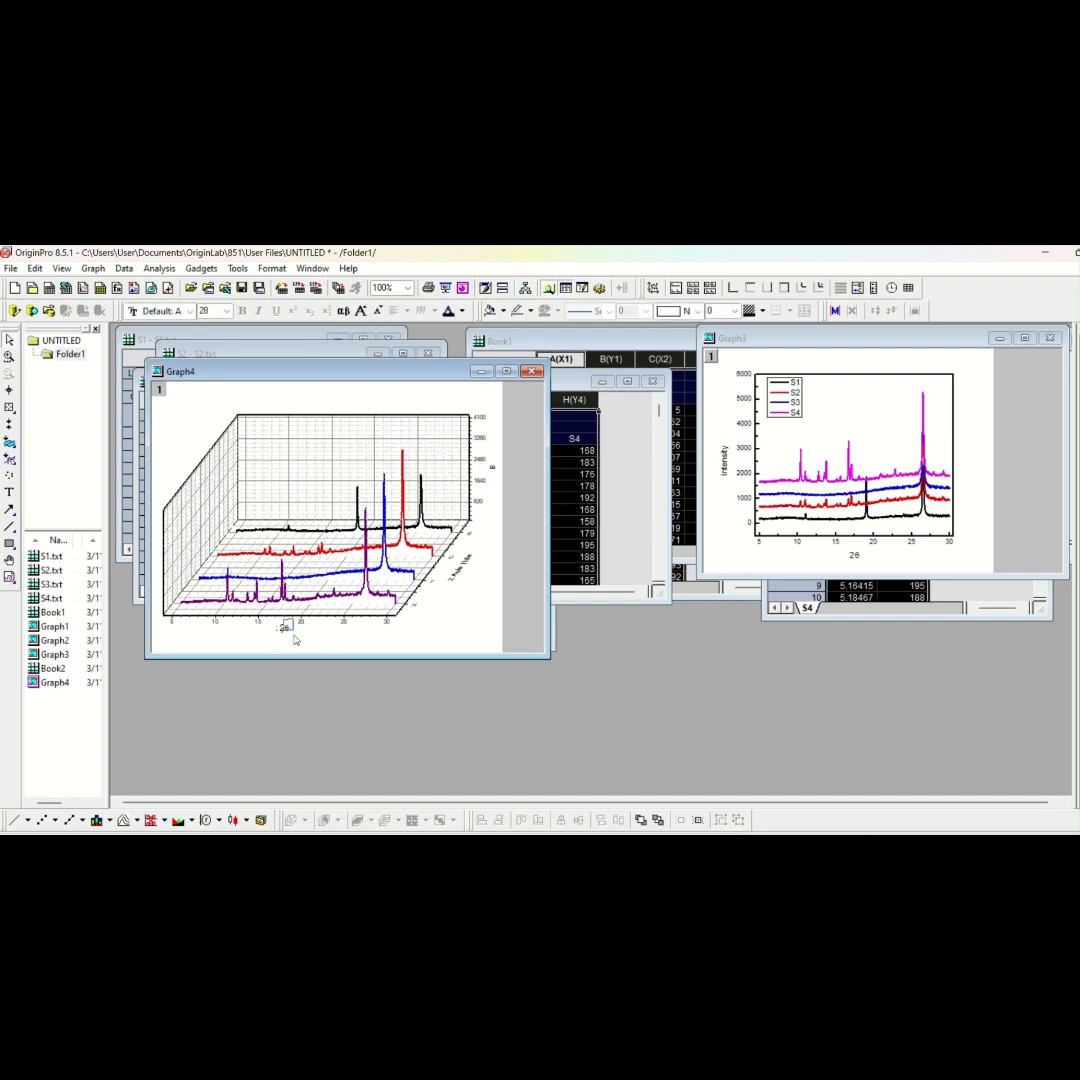
click(355, 635)
Replace the waterfall graph's Y-axis title text with Intensity at font size 28 and delete the Z-axis title
right_click(492, 470)
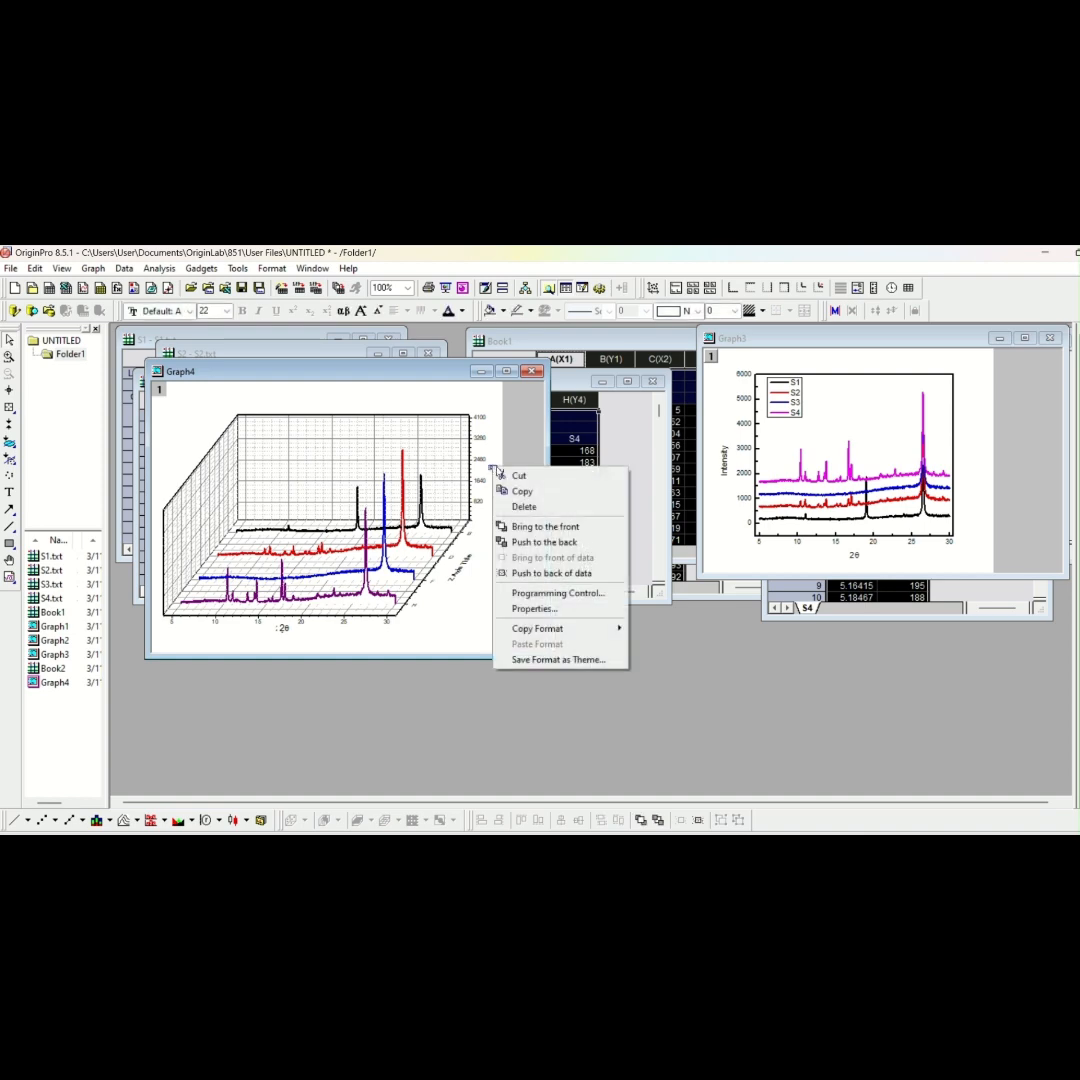
click(533, 608)
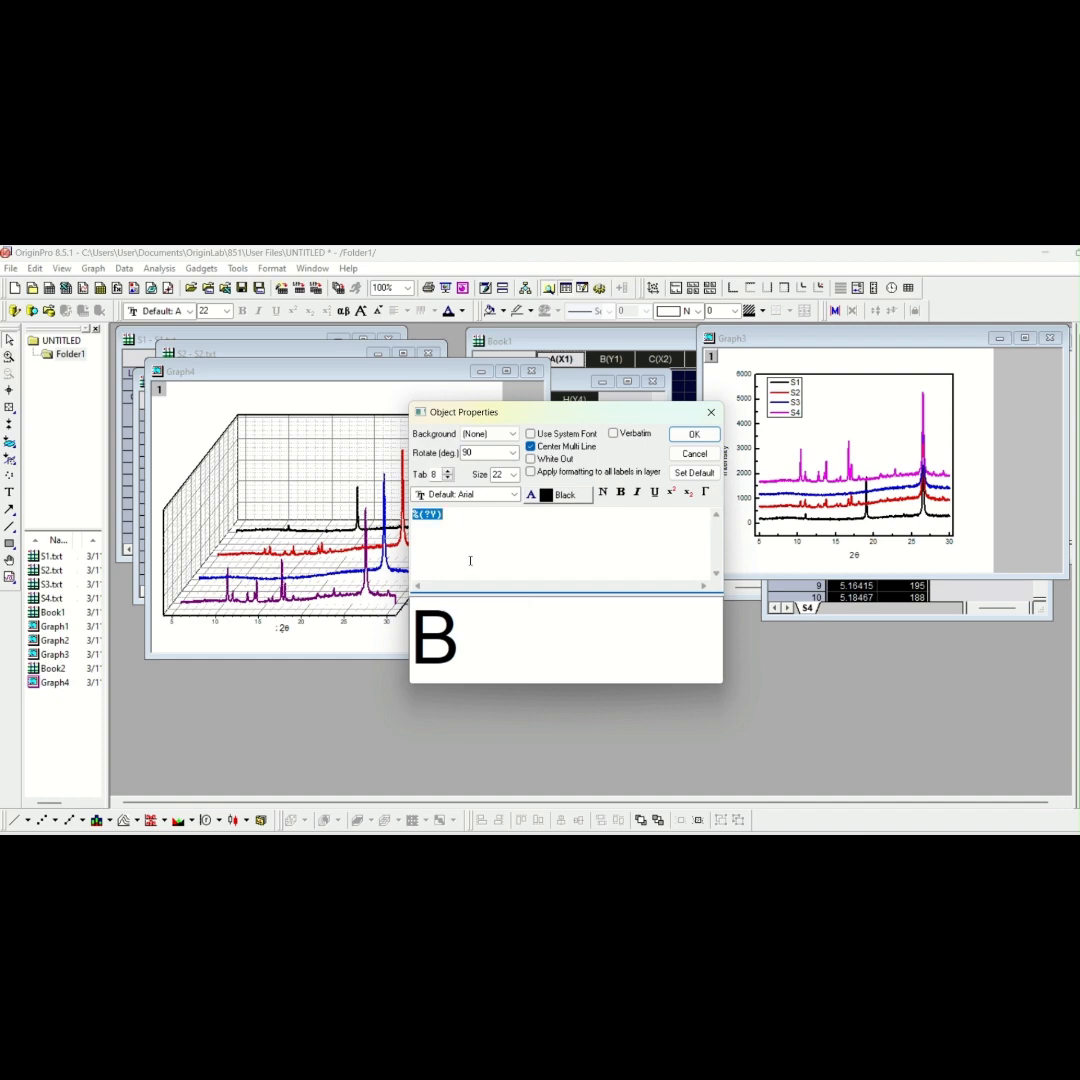
text(Intensi)
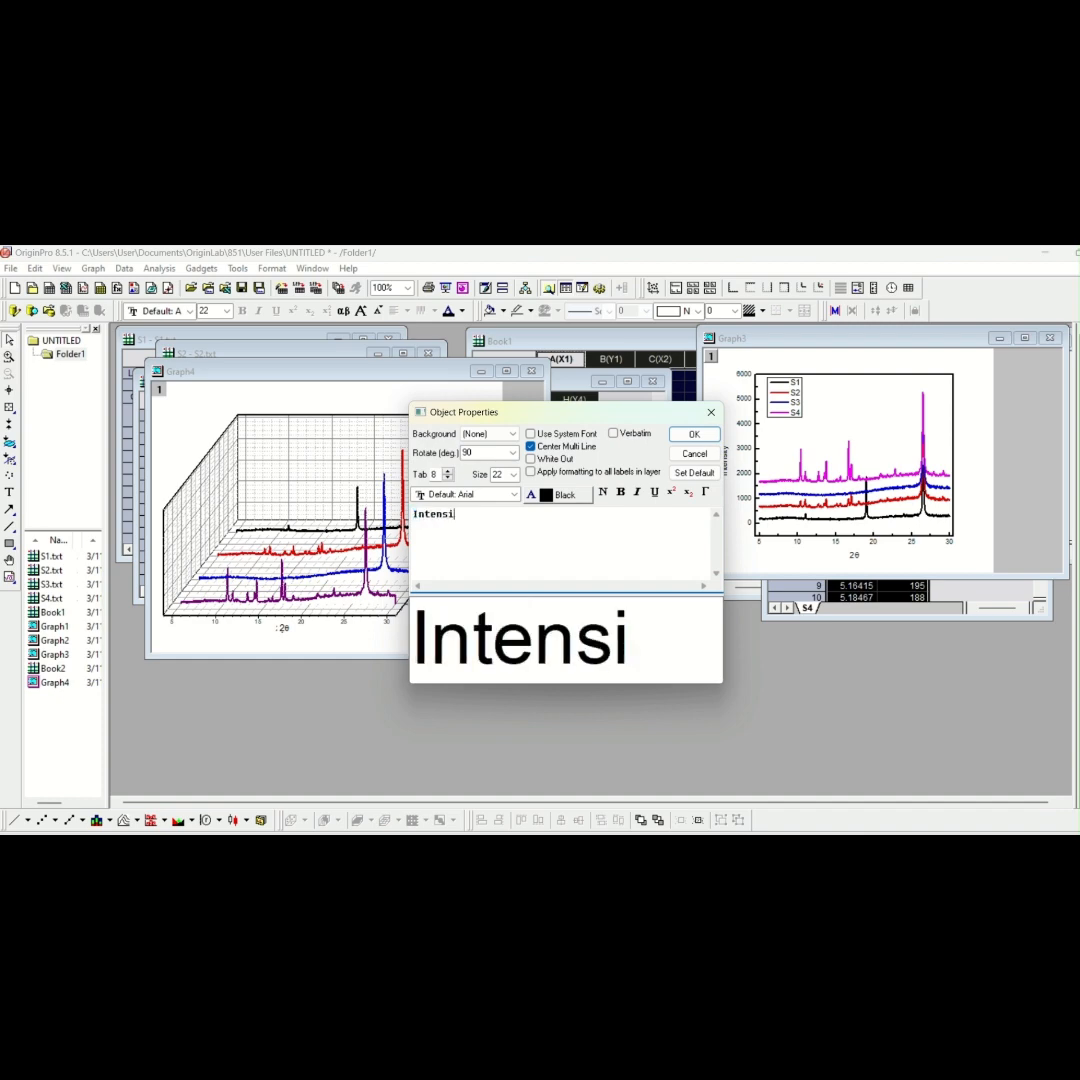
text(ty)
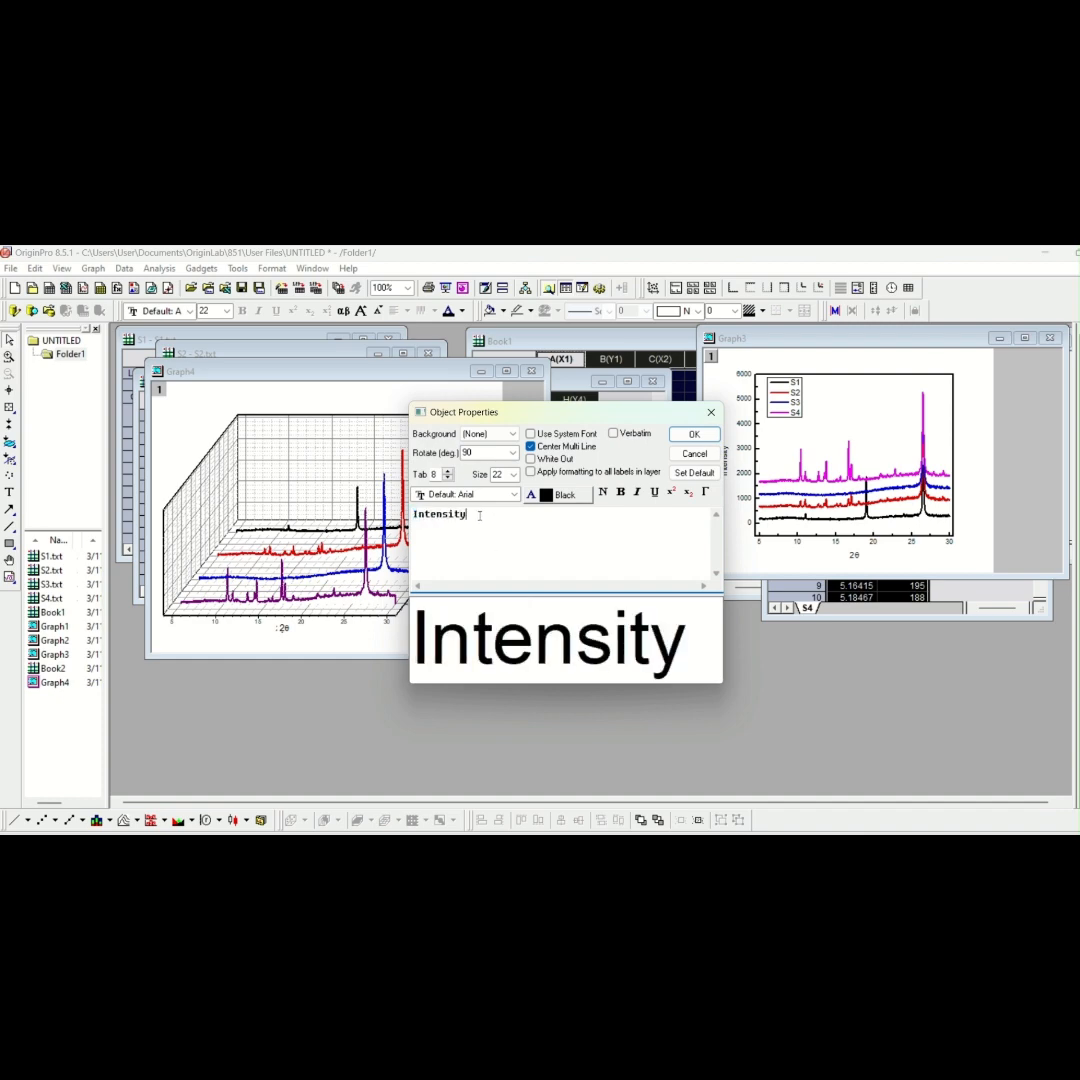
key(ctrl+a)
click(511, 475)
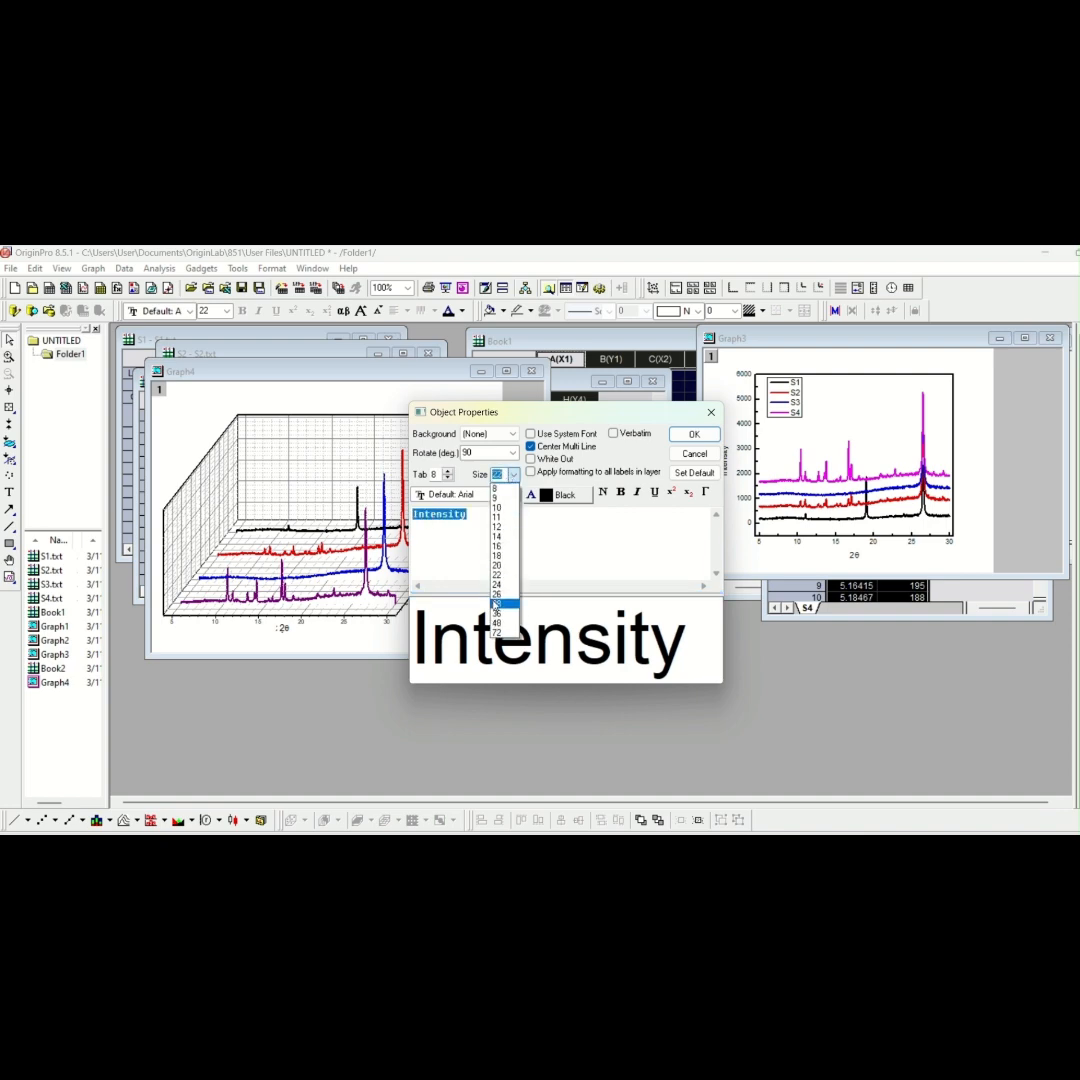
click(497, 603)
click(694, 434)
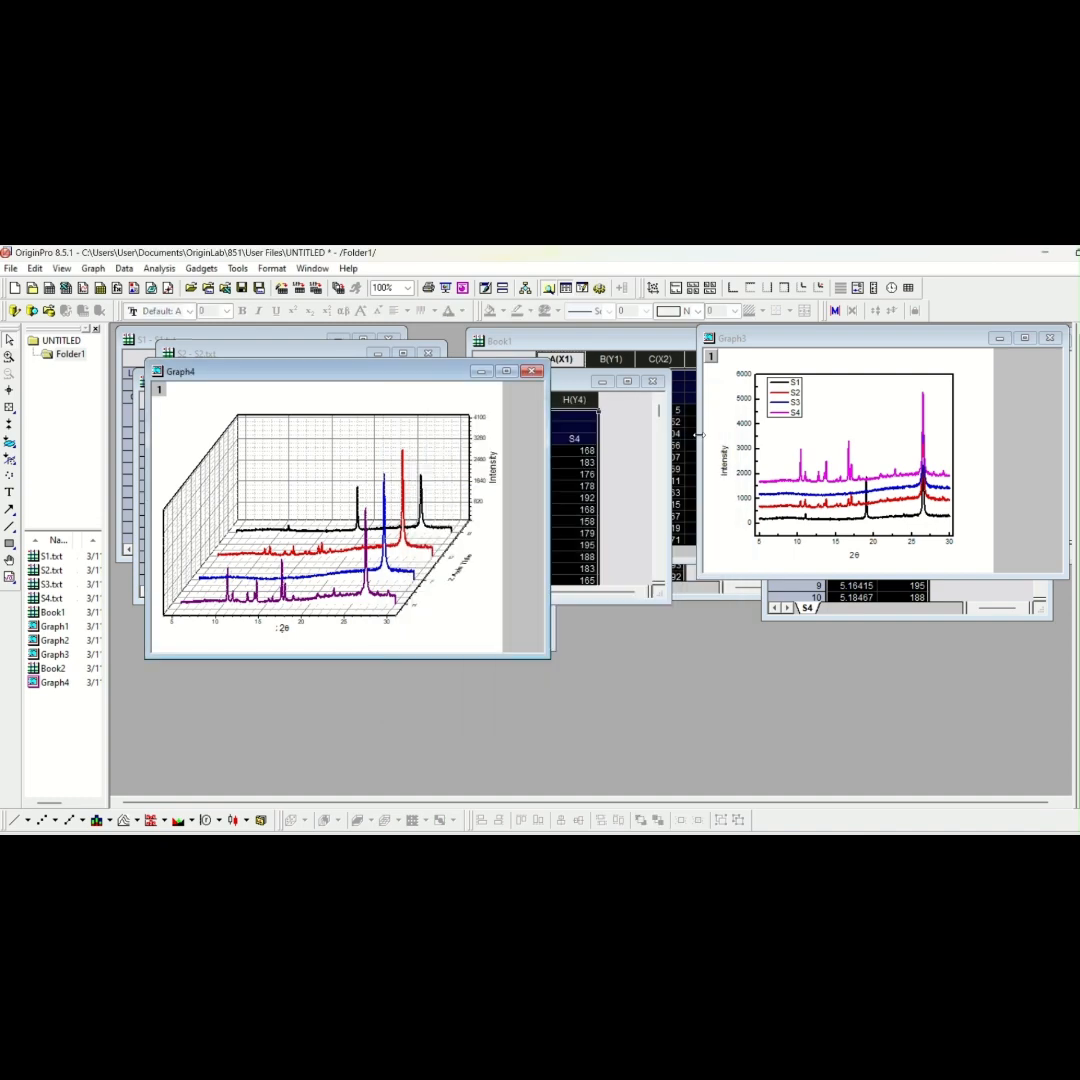
click(461, 570)
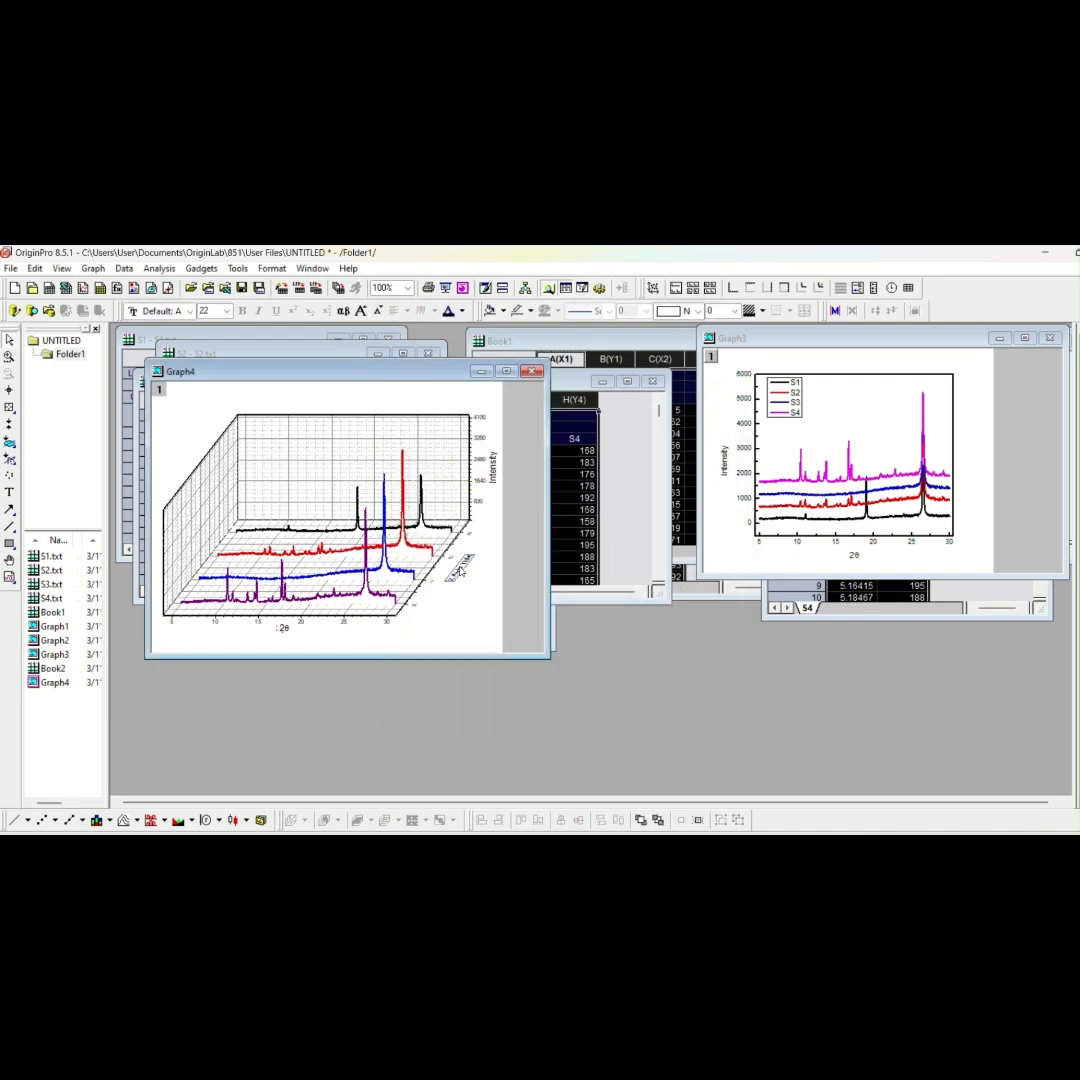
key(Delete)
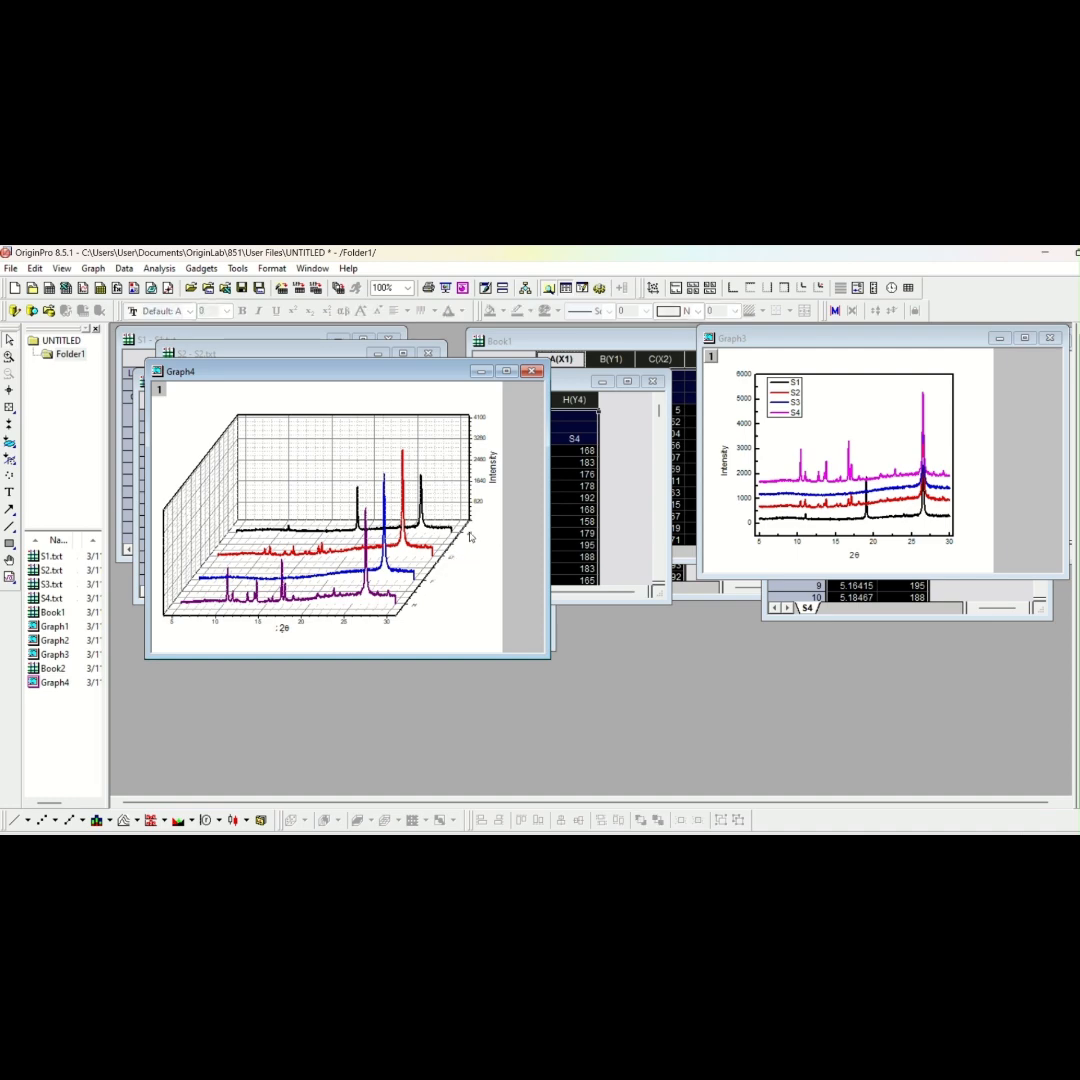
Apply the font and color of the waterfall graph's Z-axis tick labels to this layer and confirm the axis settings
double_click(469, 537)
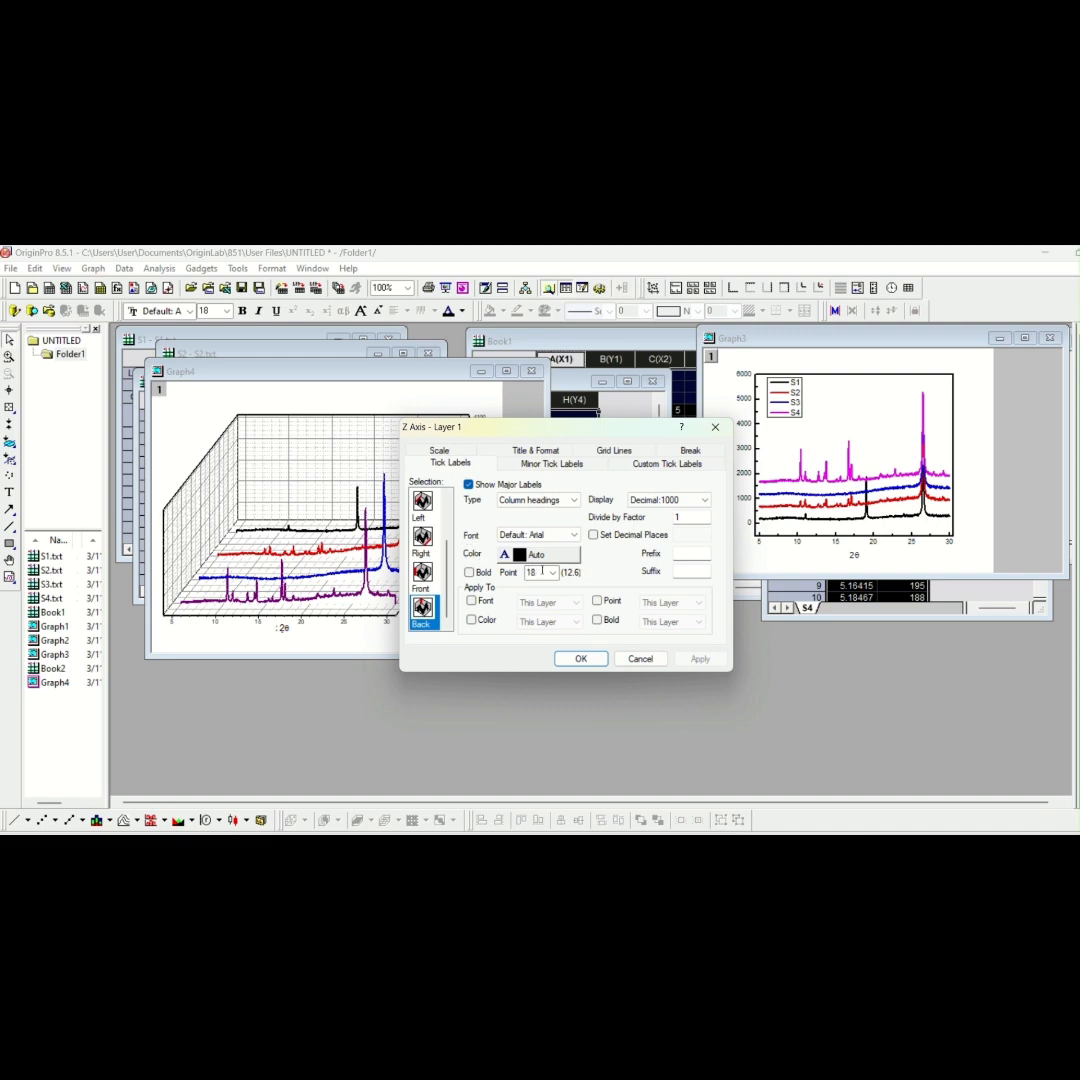
click(486, 602)
click(485, 620)
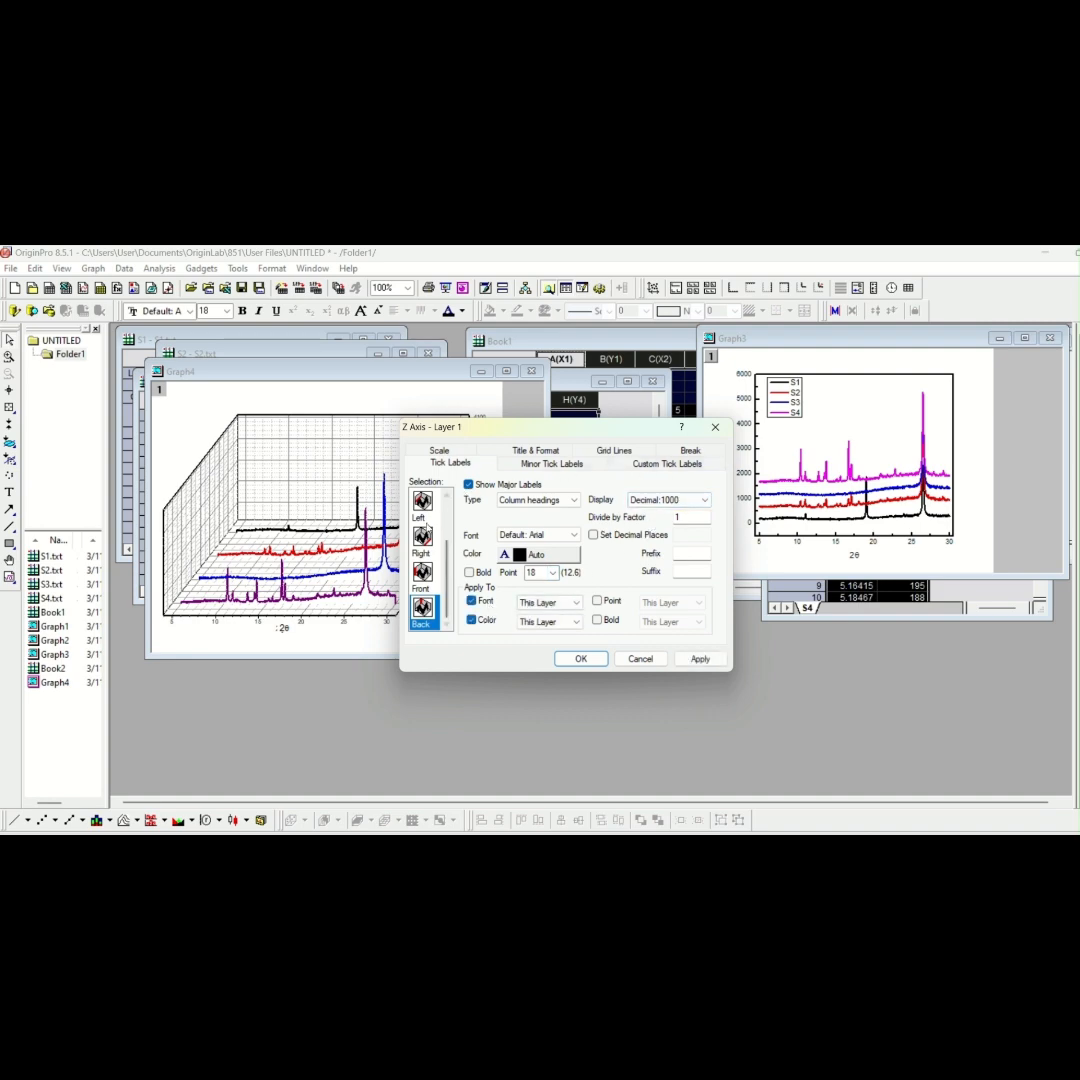
click(425, 522)
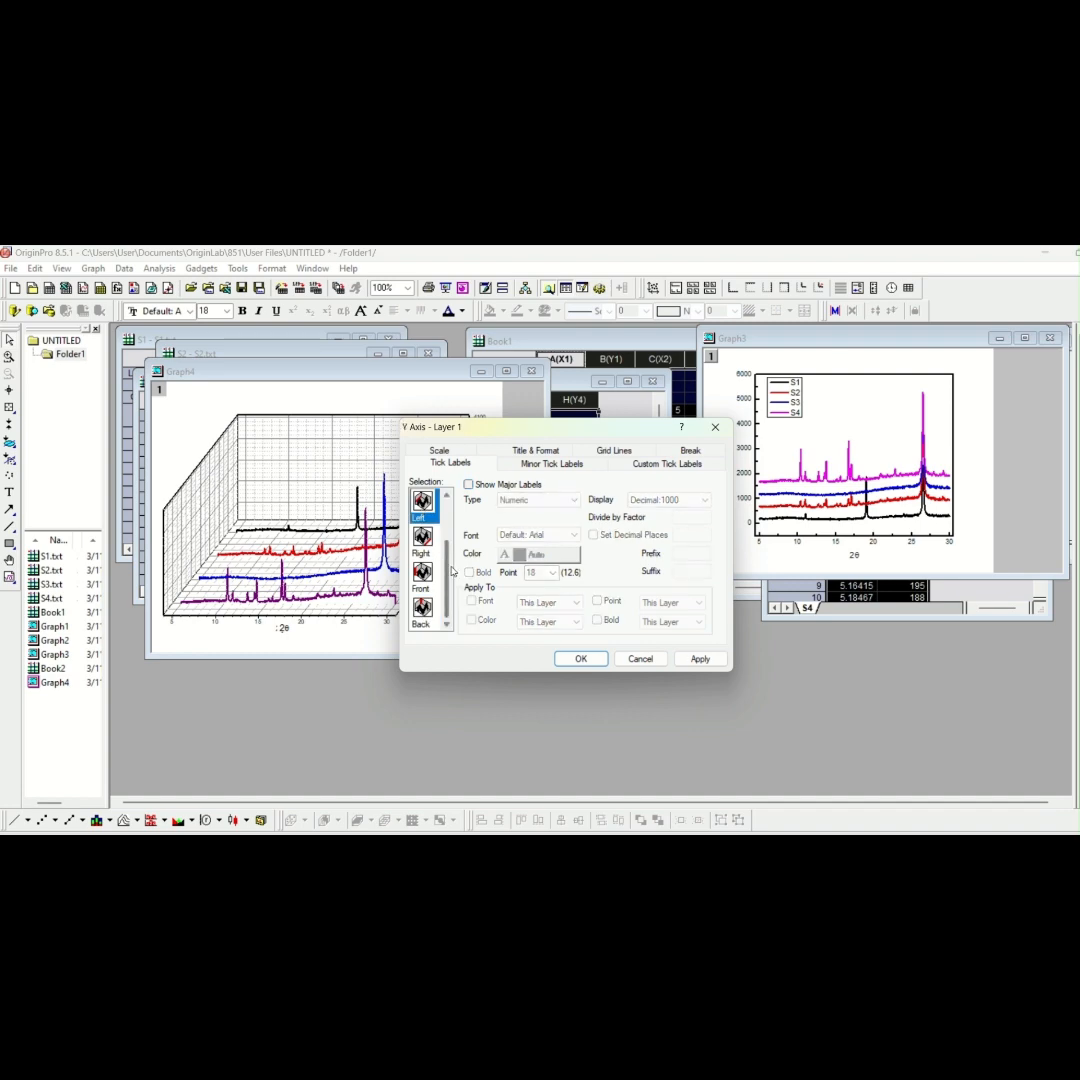
click(424, 540)
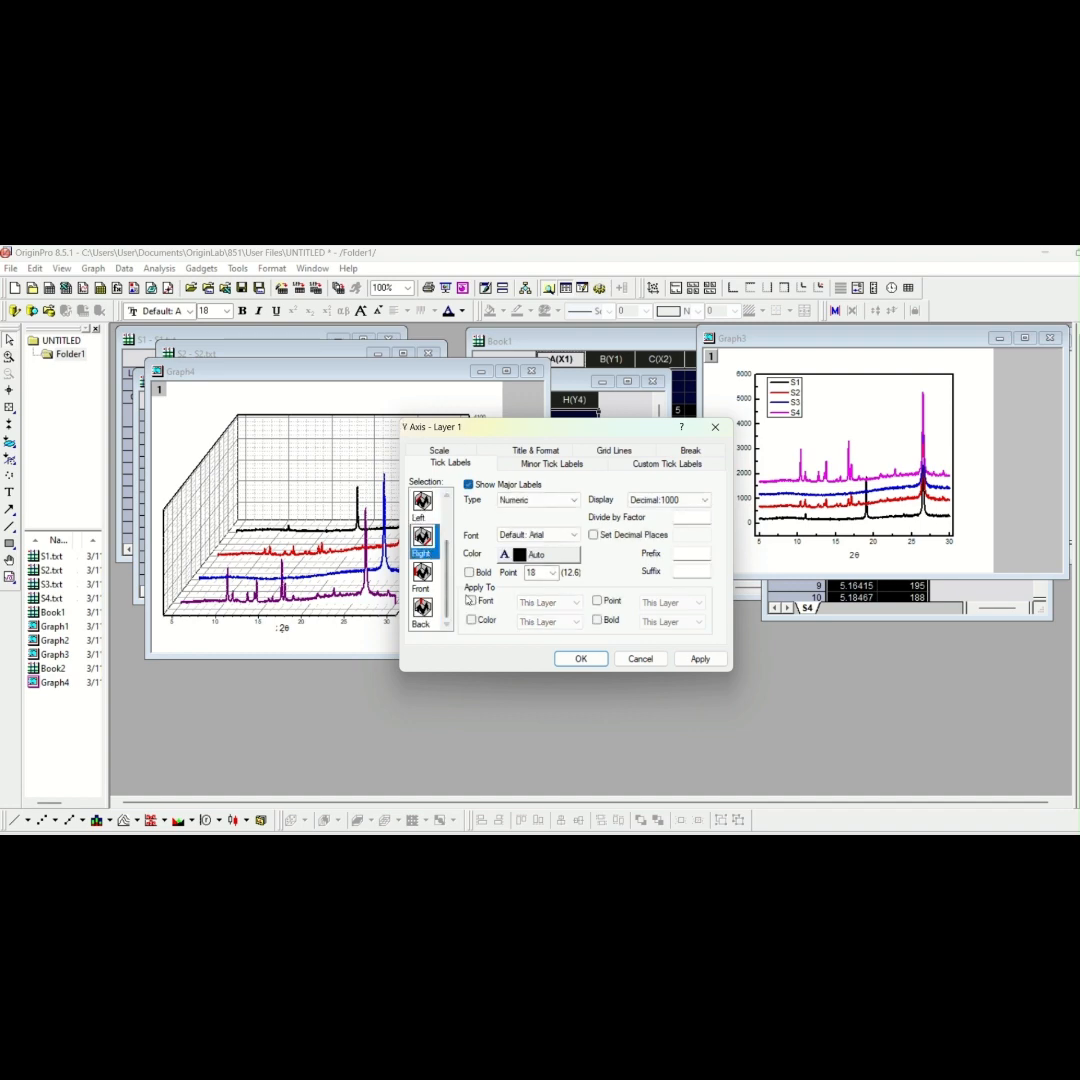
click(473, 602)
click(433, 611)
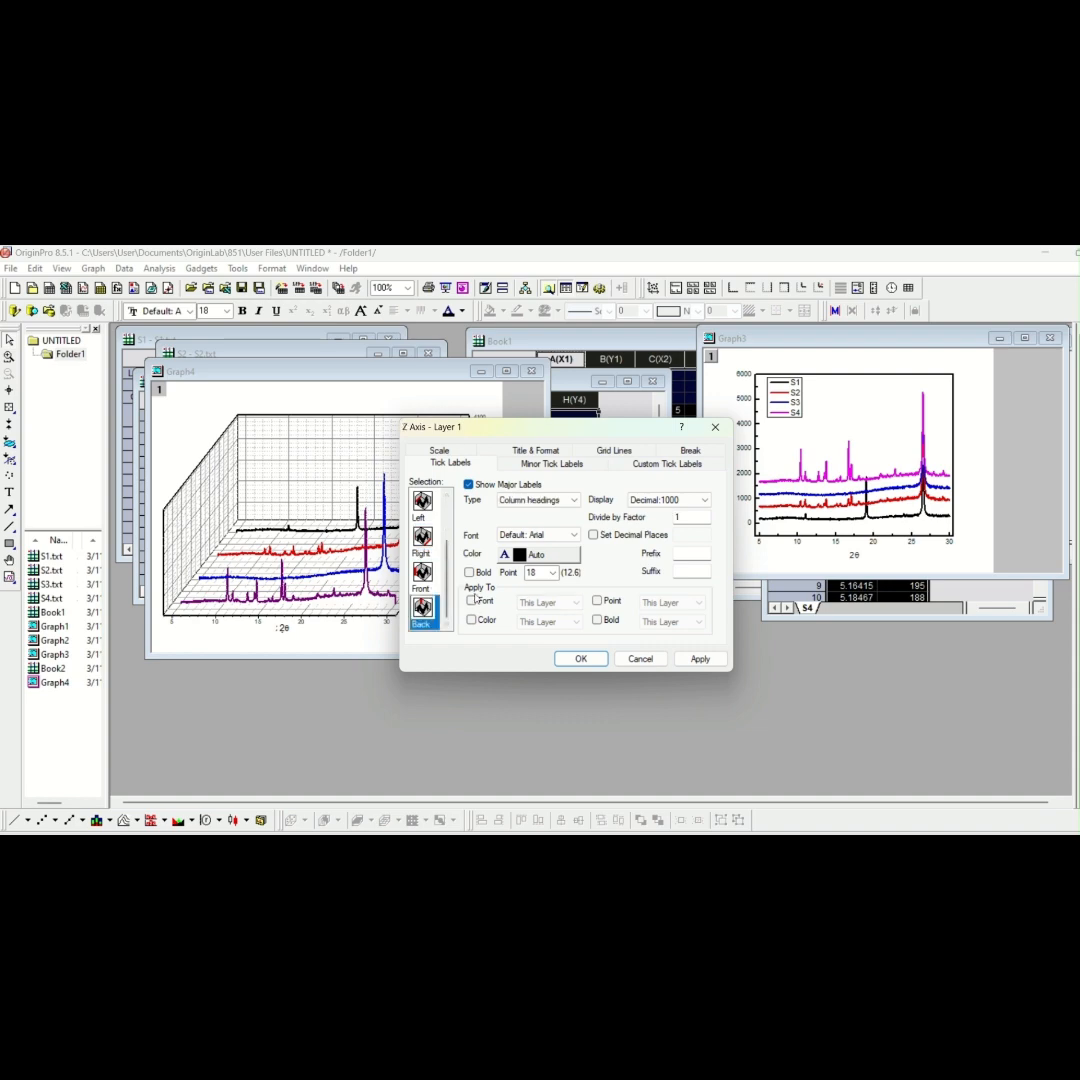
click(472, 601)
click(472, 621)
click(700, 658)
click(581, 659)
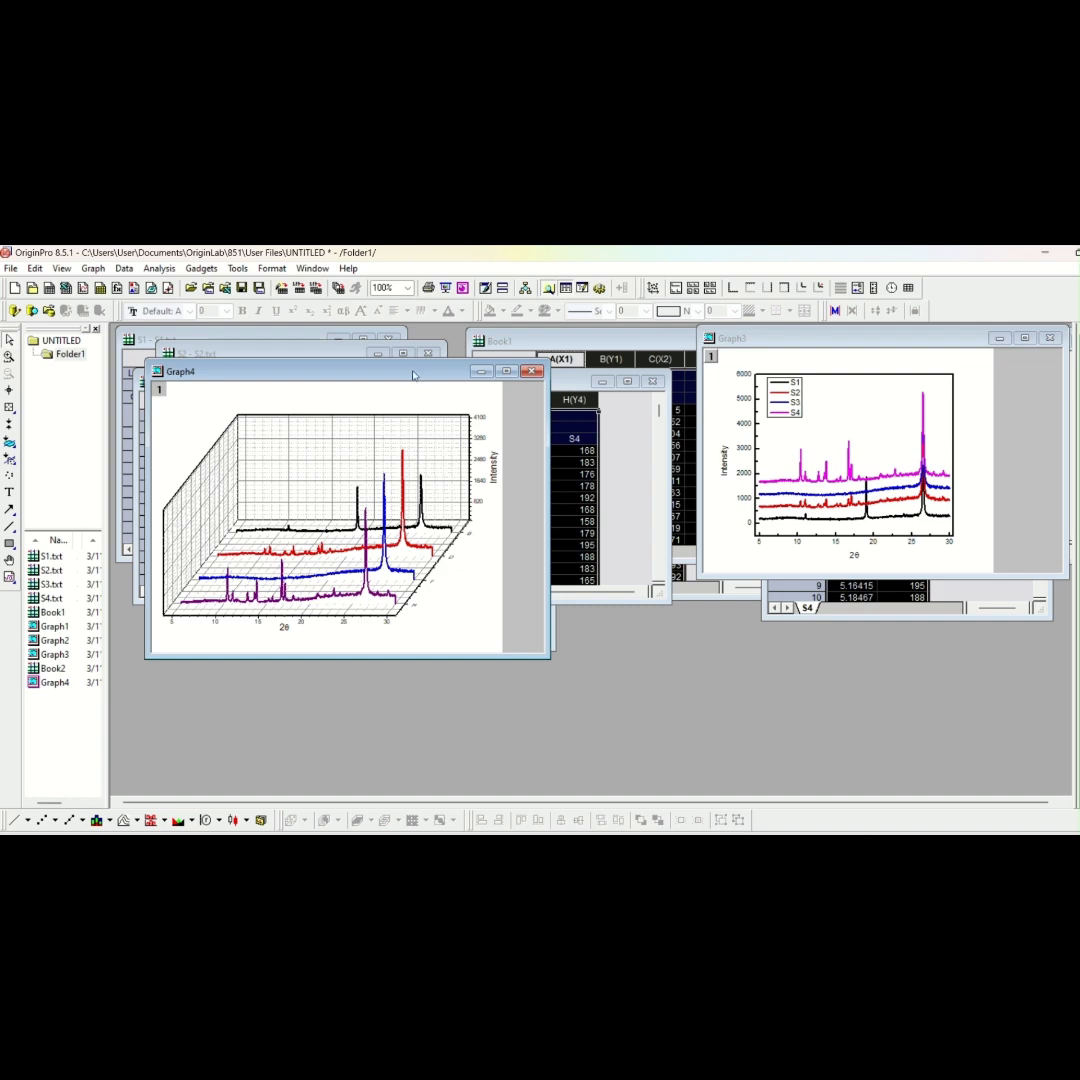
Move the Graph4 window beside the Book2 worksheet and check the Z-axis tick label settings
drag(413, 375, 935, 406)
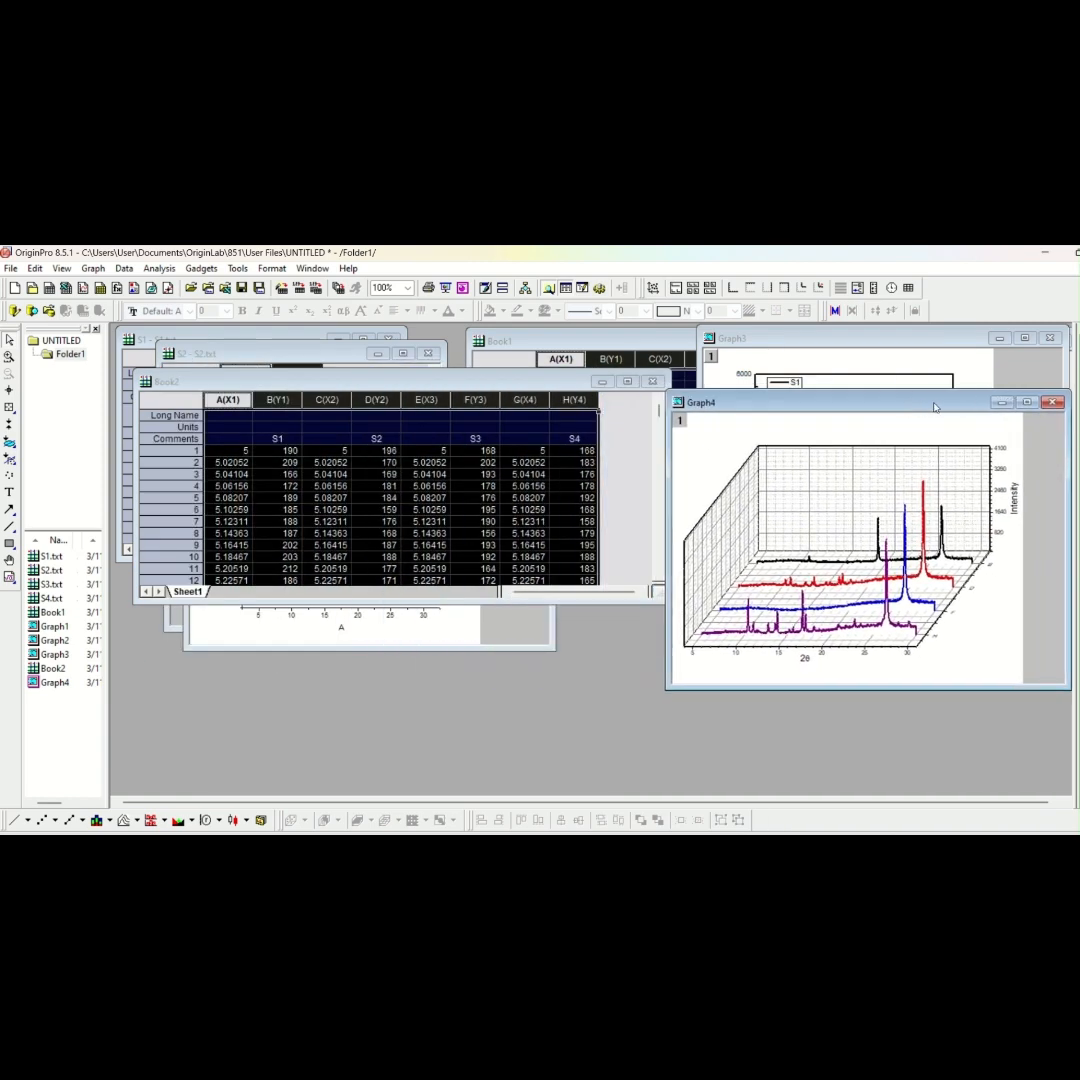
drag(935, 406, 935, 407)
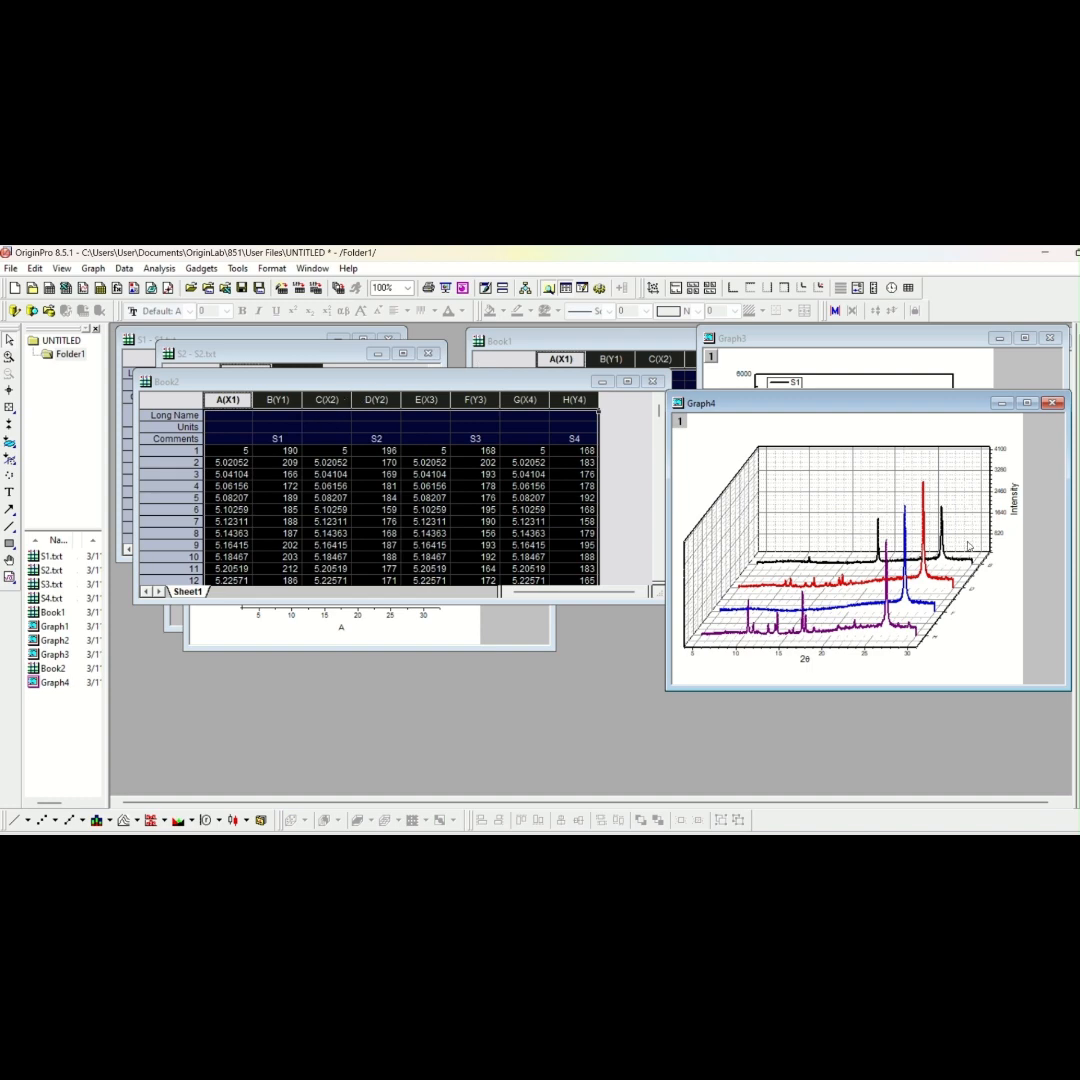
double_click(993, 571)
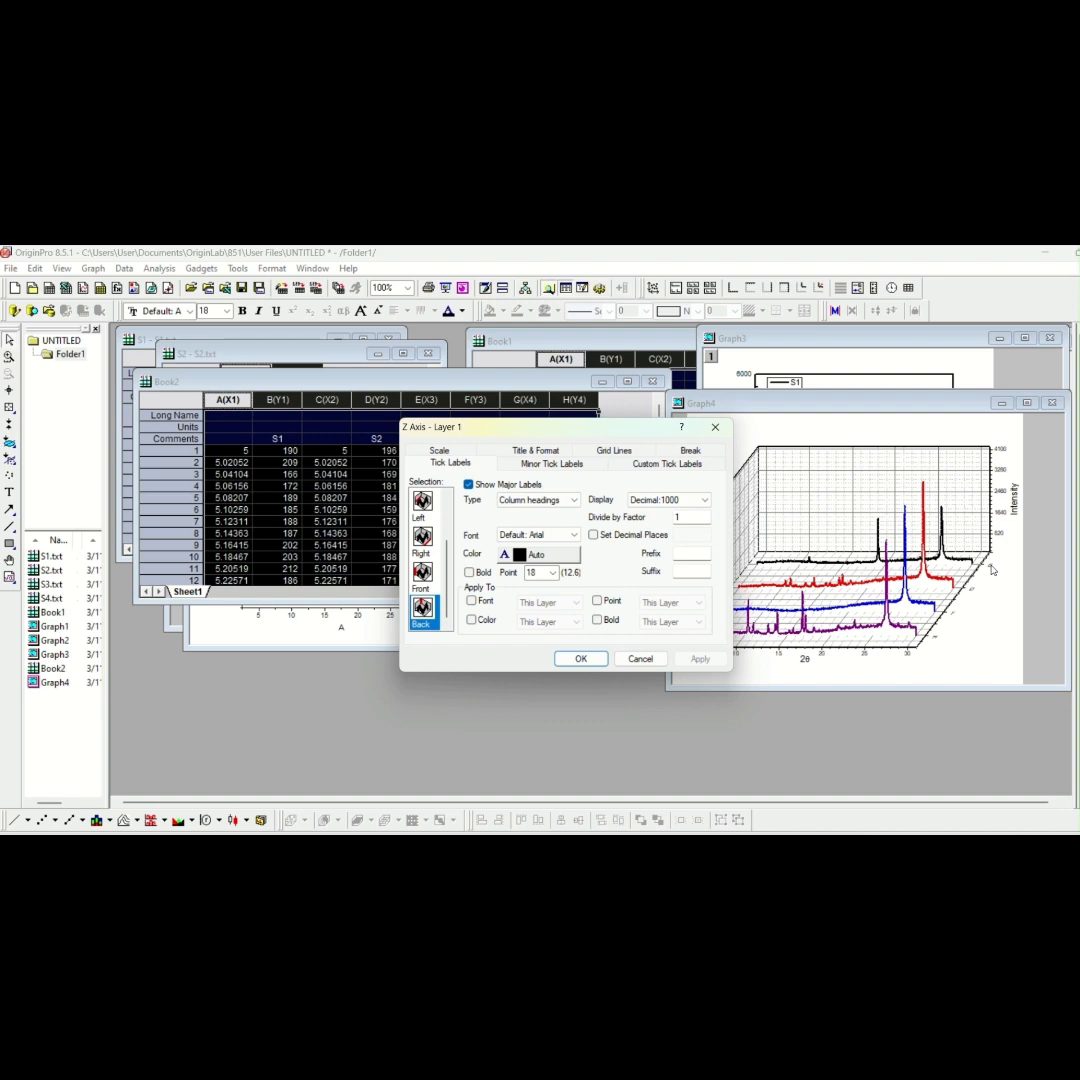
click(591, 663)
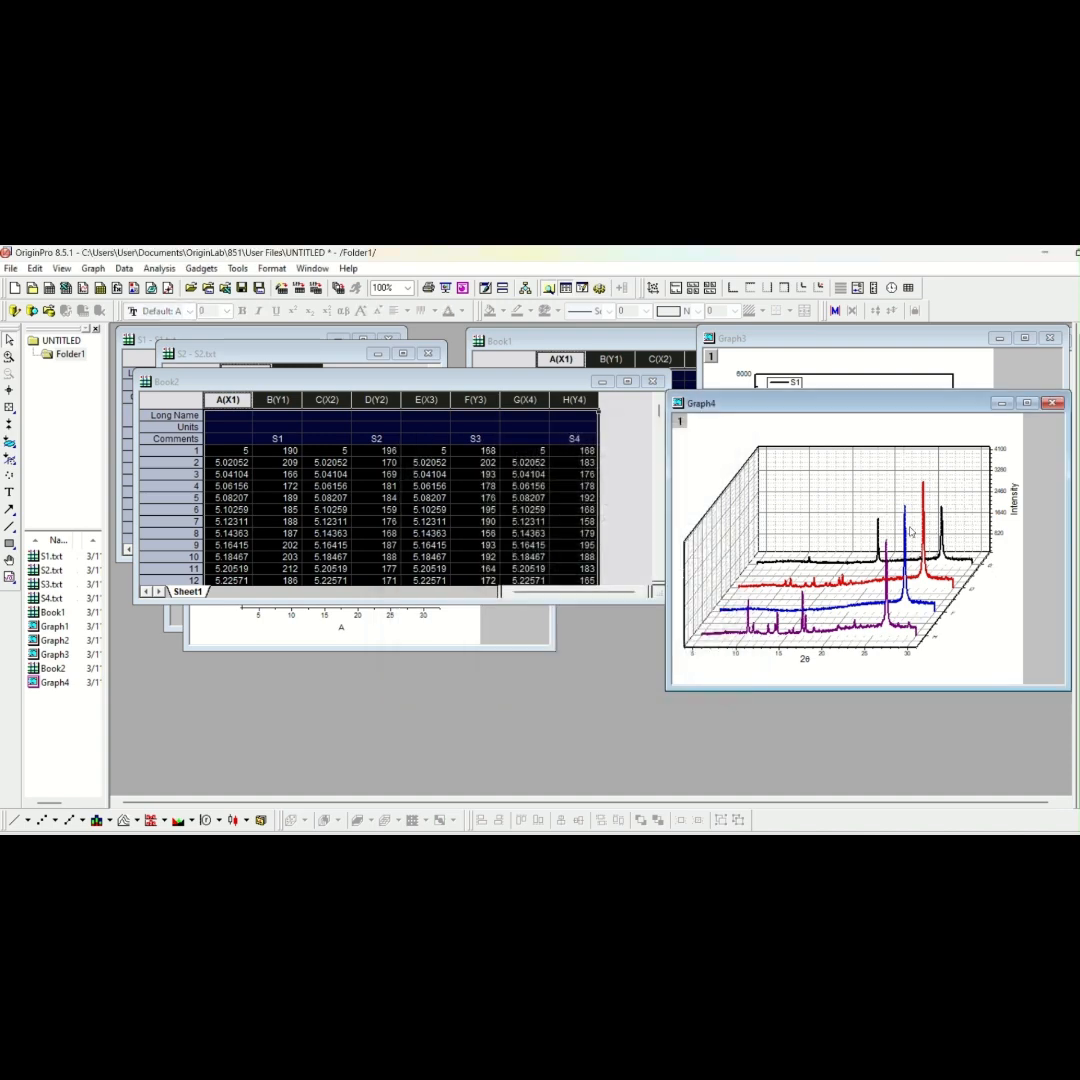
Fill the XY plane of the waterfall graph with LT Gray in the layer properties and apply it
double_click(830, 508)
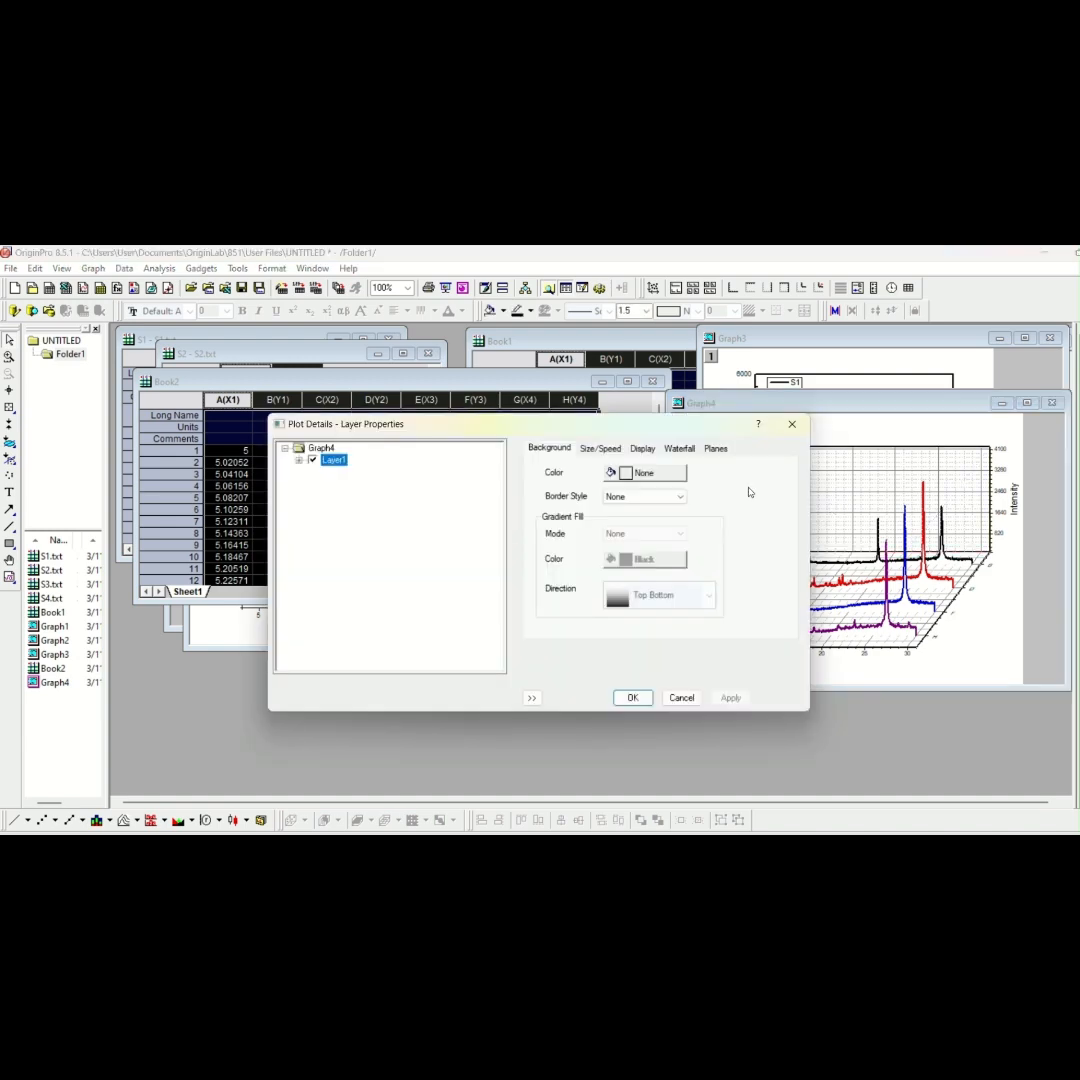
click(643, 449)
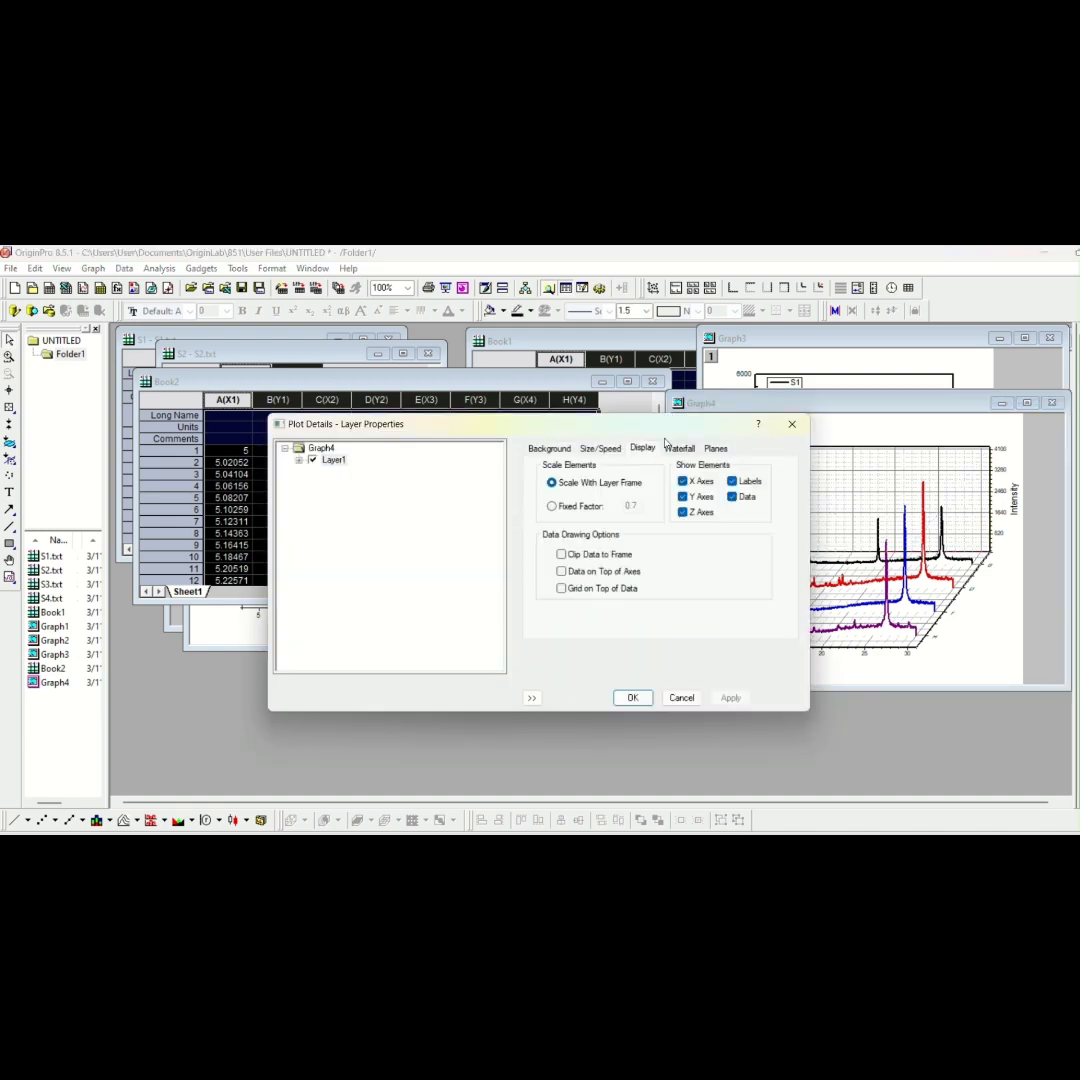
drag(666, 433, 524, 416)
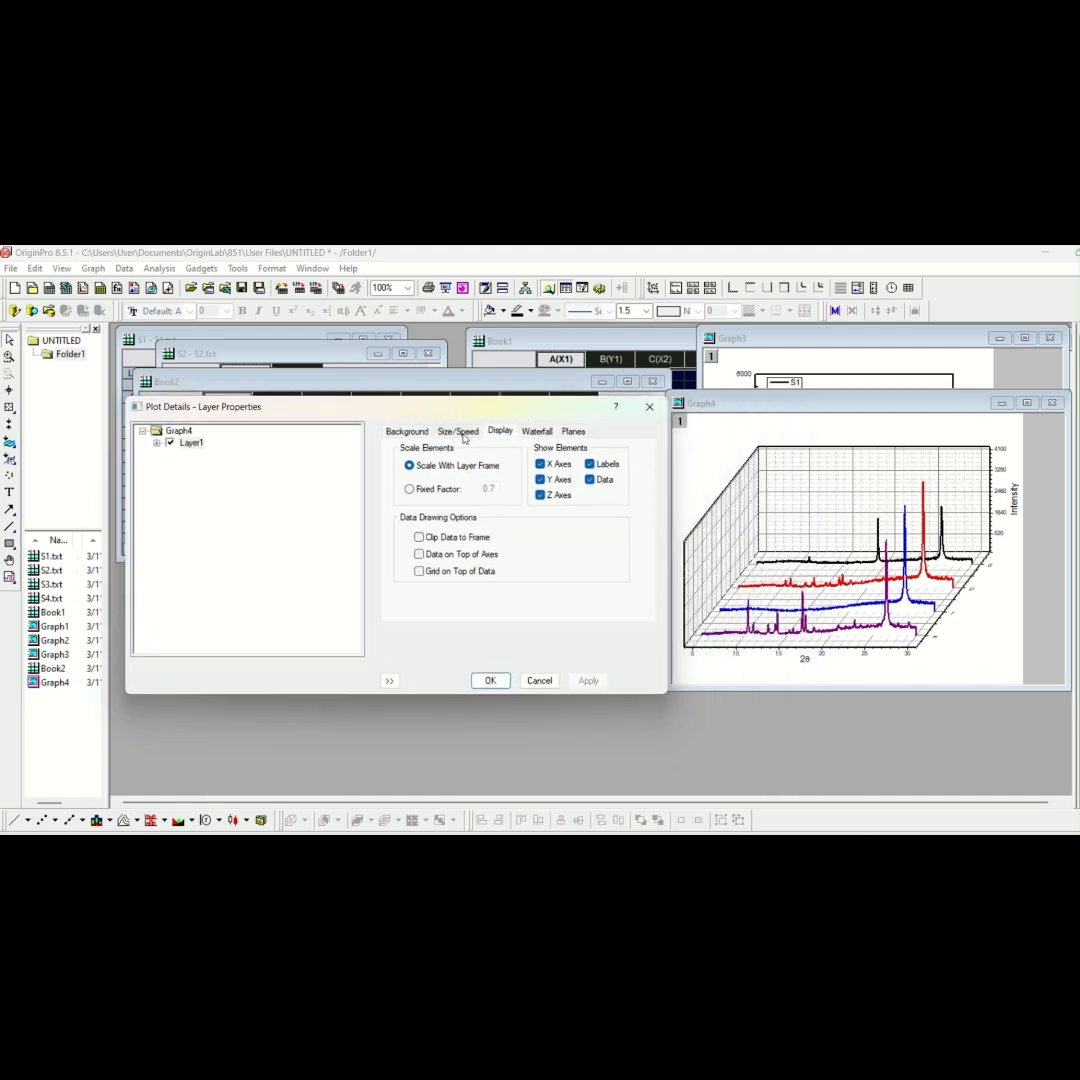
click(535, 434)
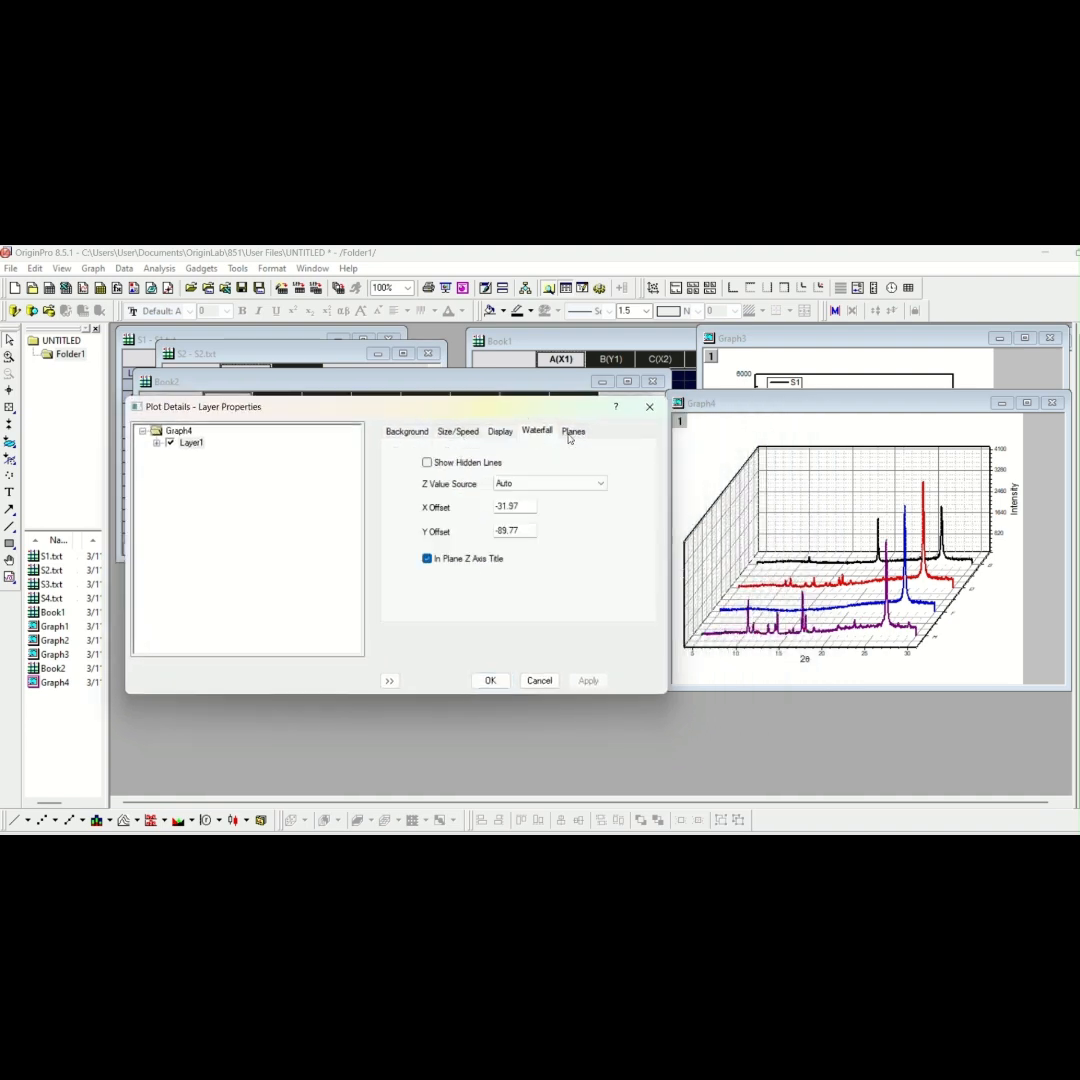
click(573, 432)
click(580, 466)
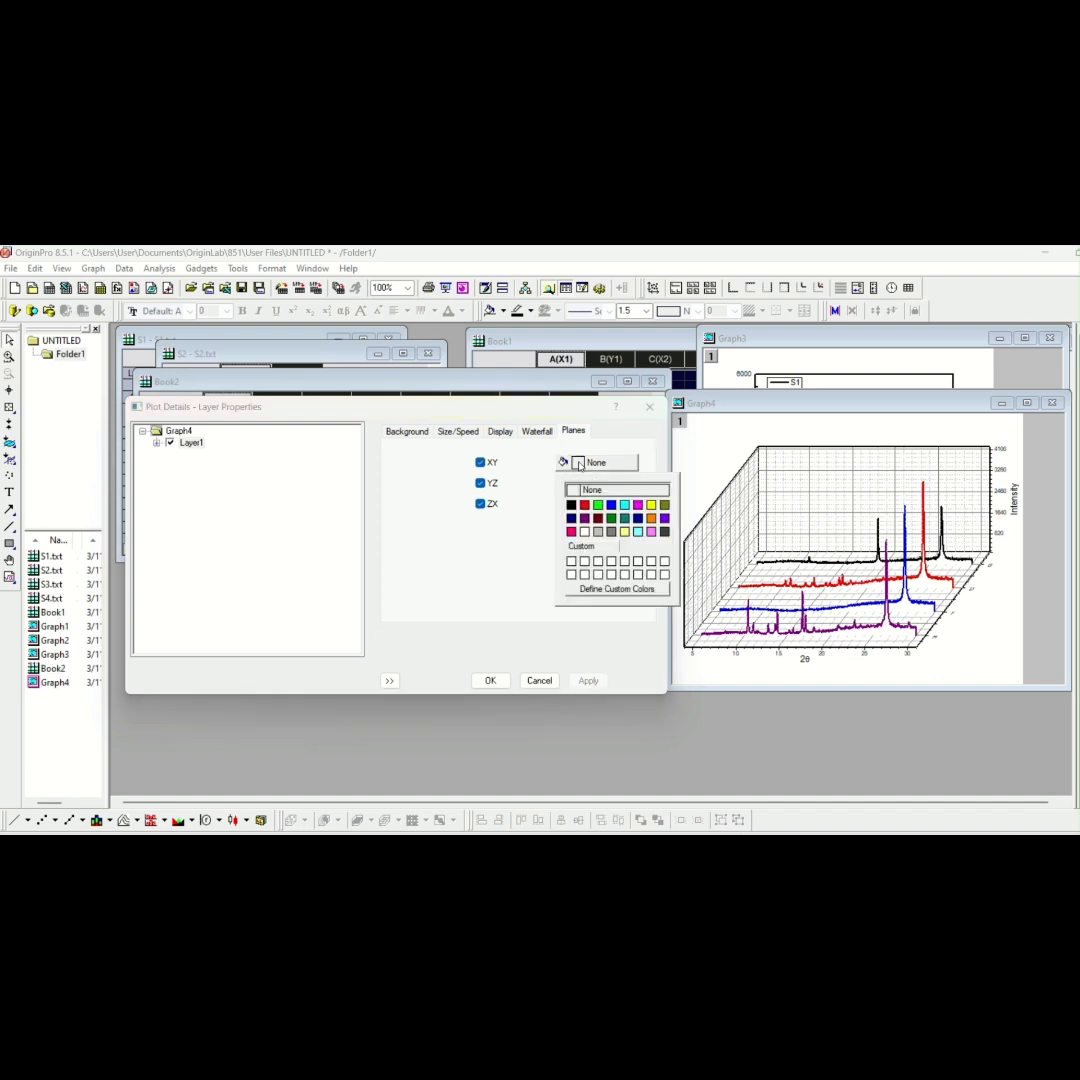
click(601, 532)
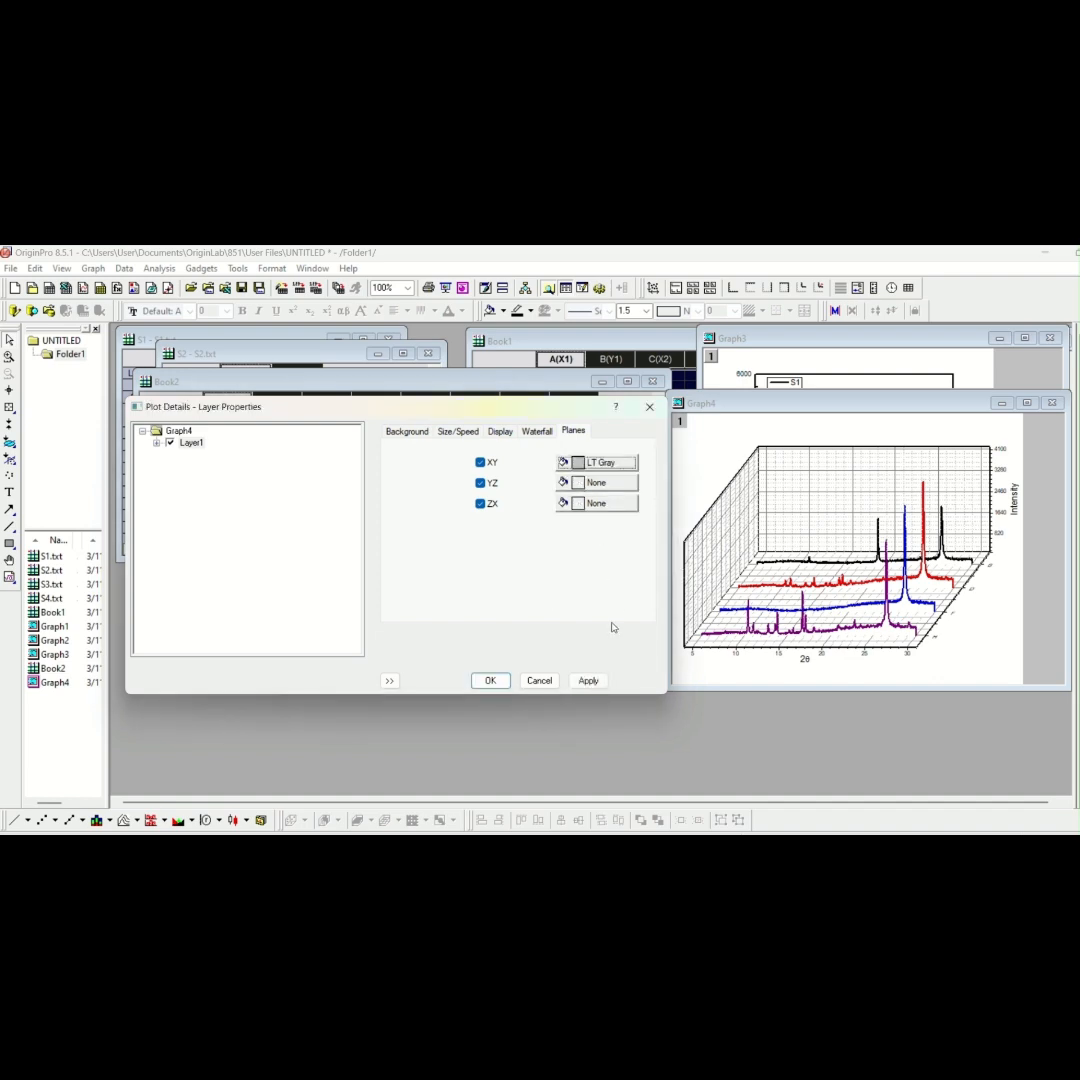
click(587, 684)
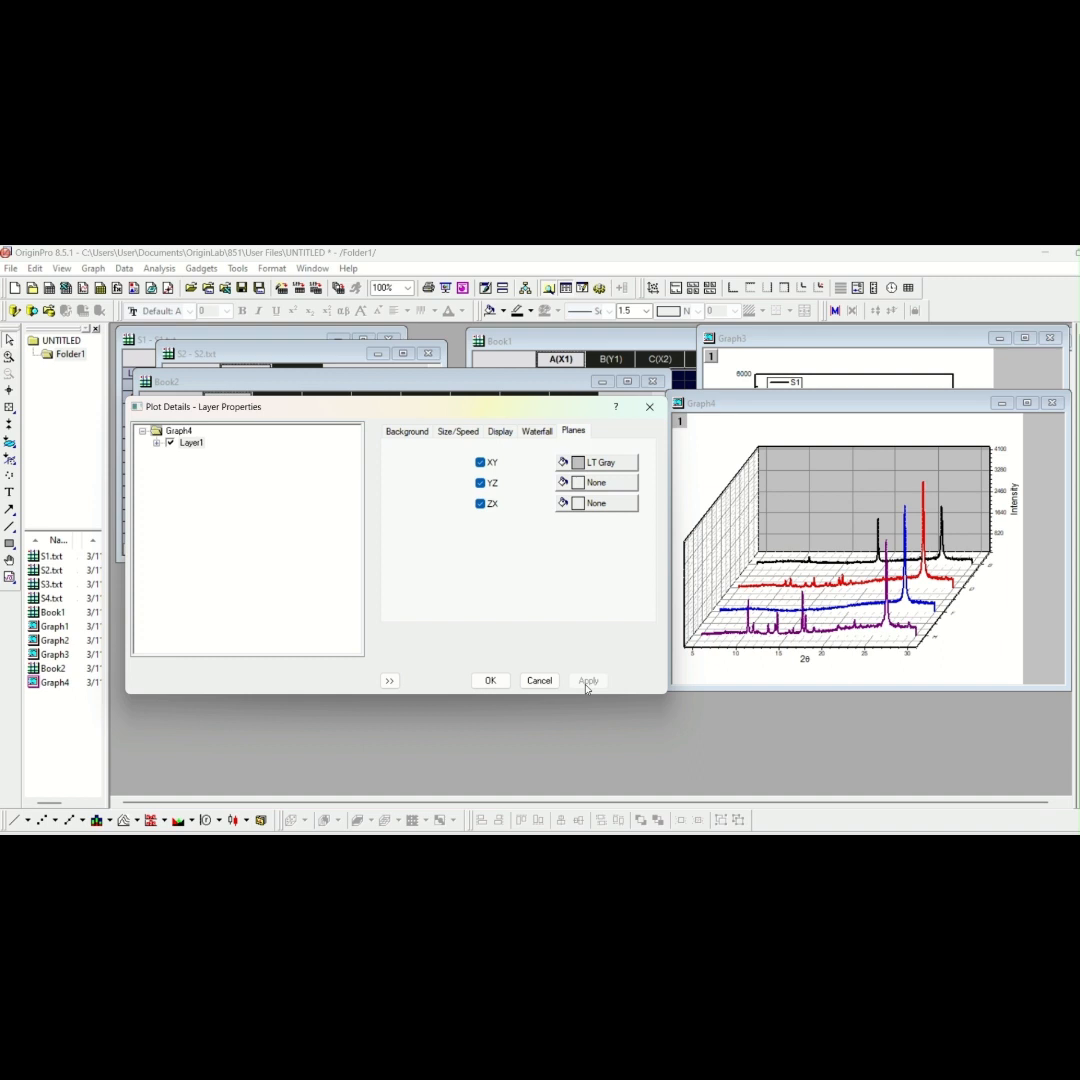
Fill the waterfall graph's YZ plane with Olive and its ZX plane with Yellow, applying both colors
click(580, 486)
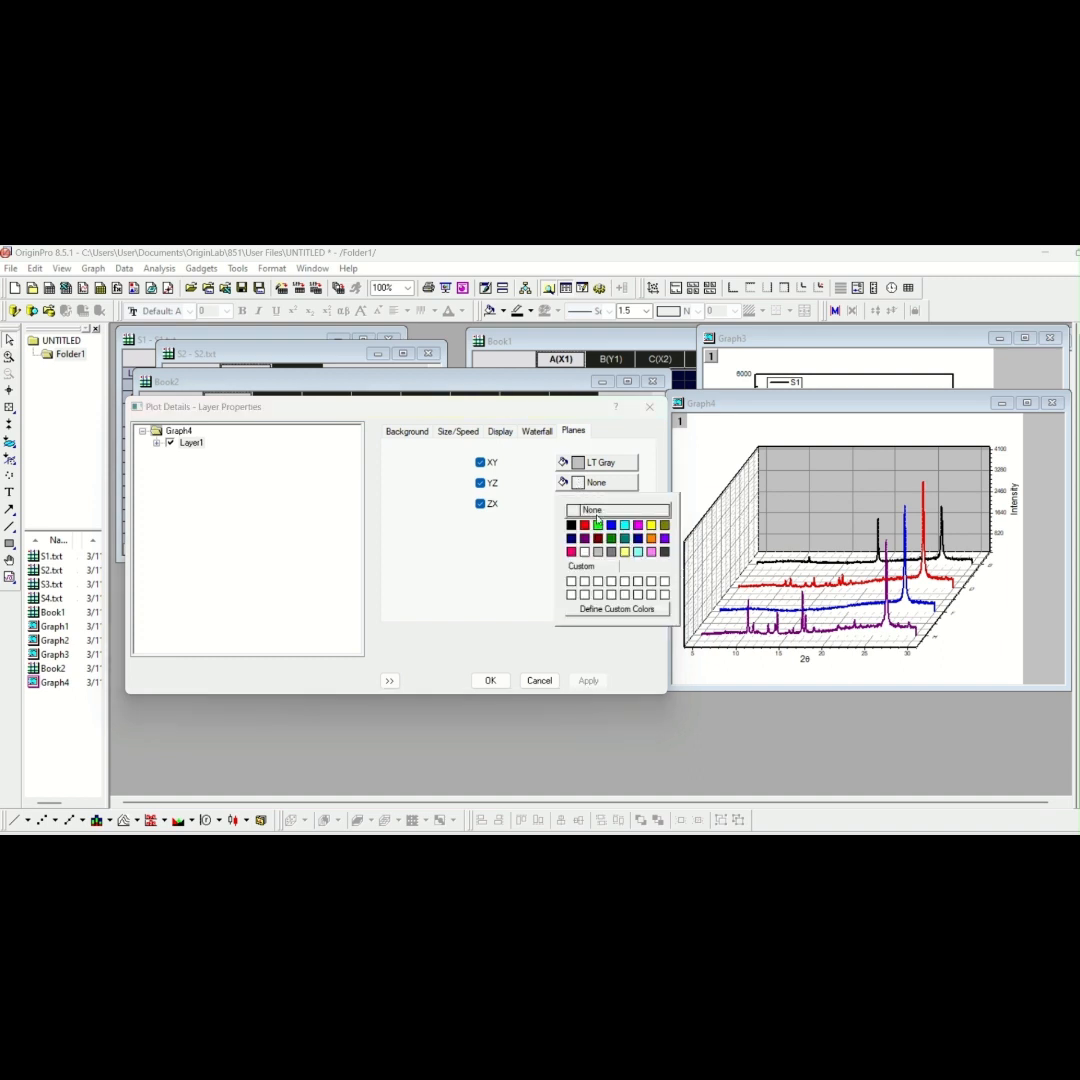
click(664, 525)
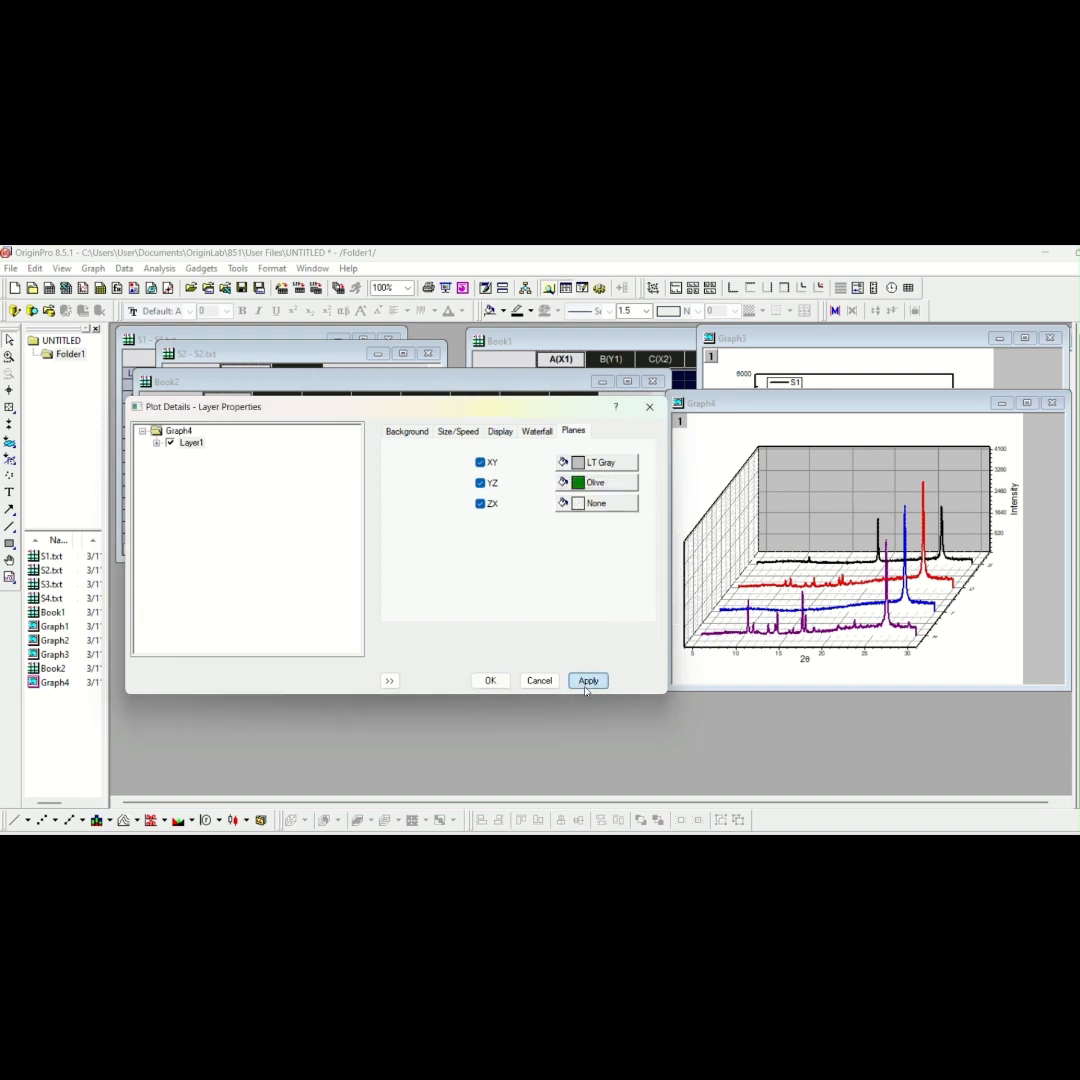
click(590, 681)
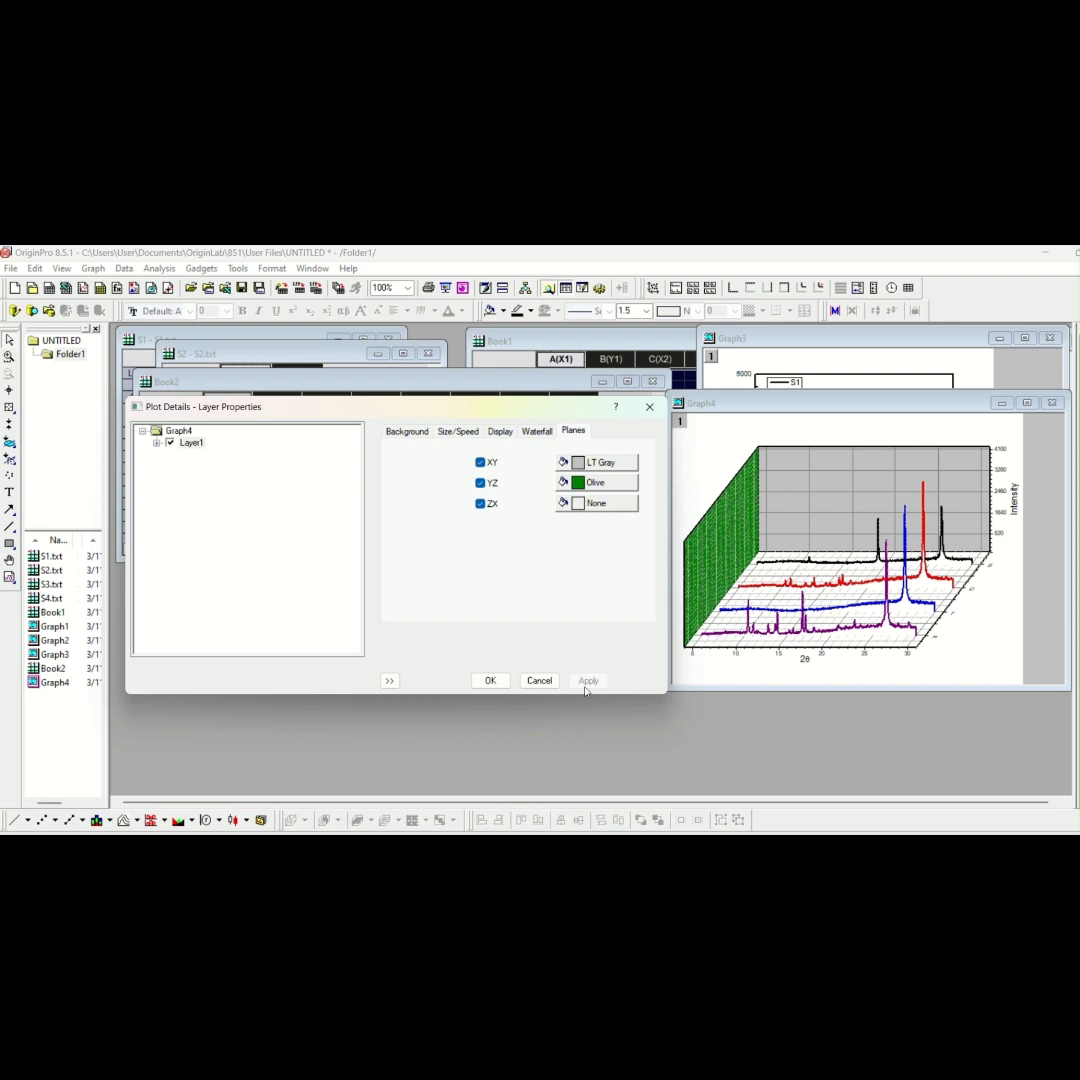
click(578, 503)
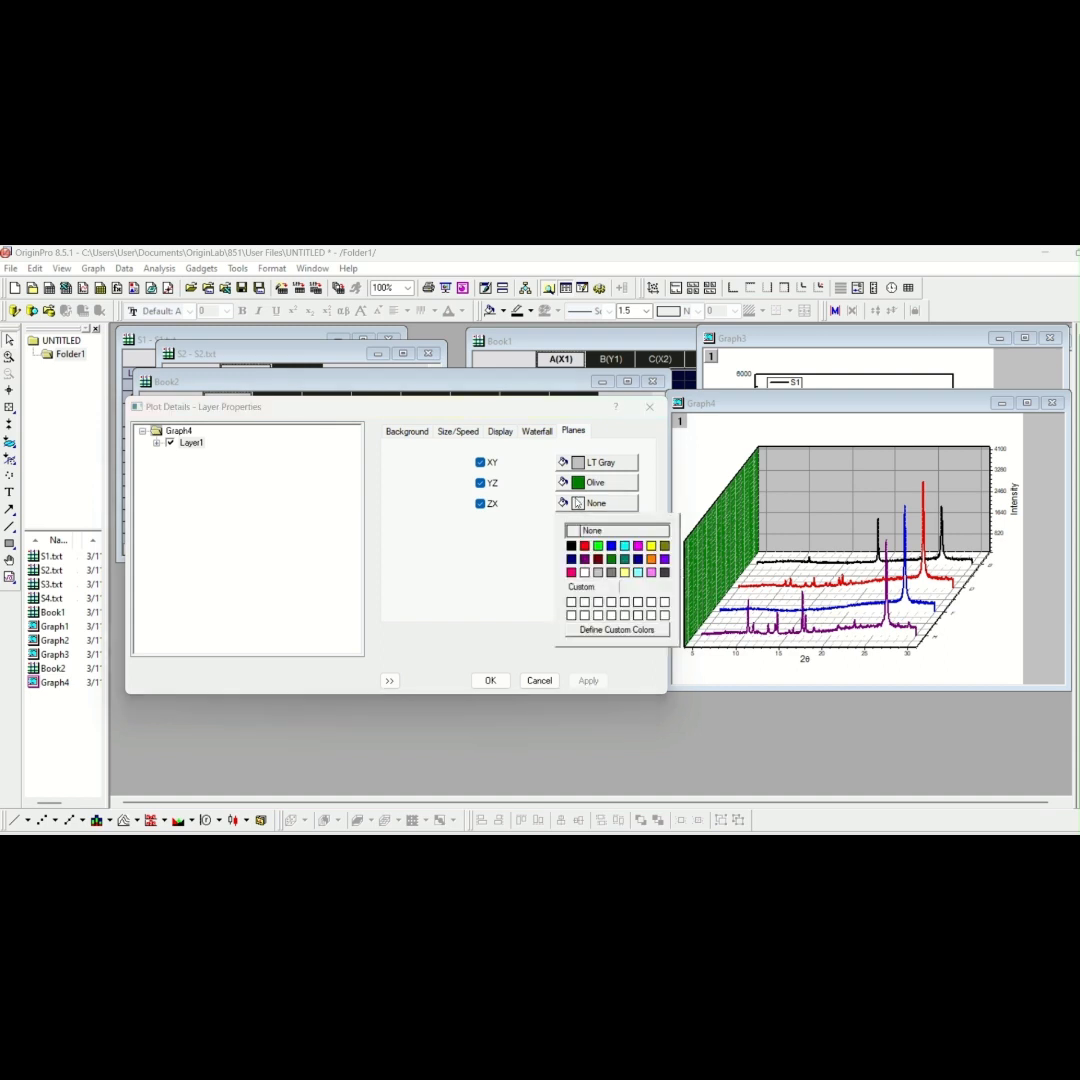
click(651, 546)
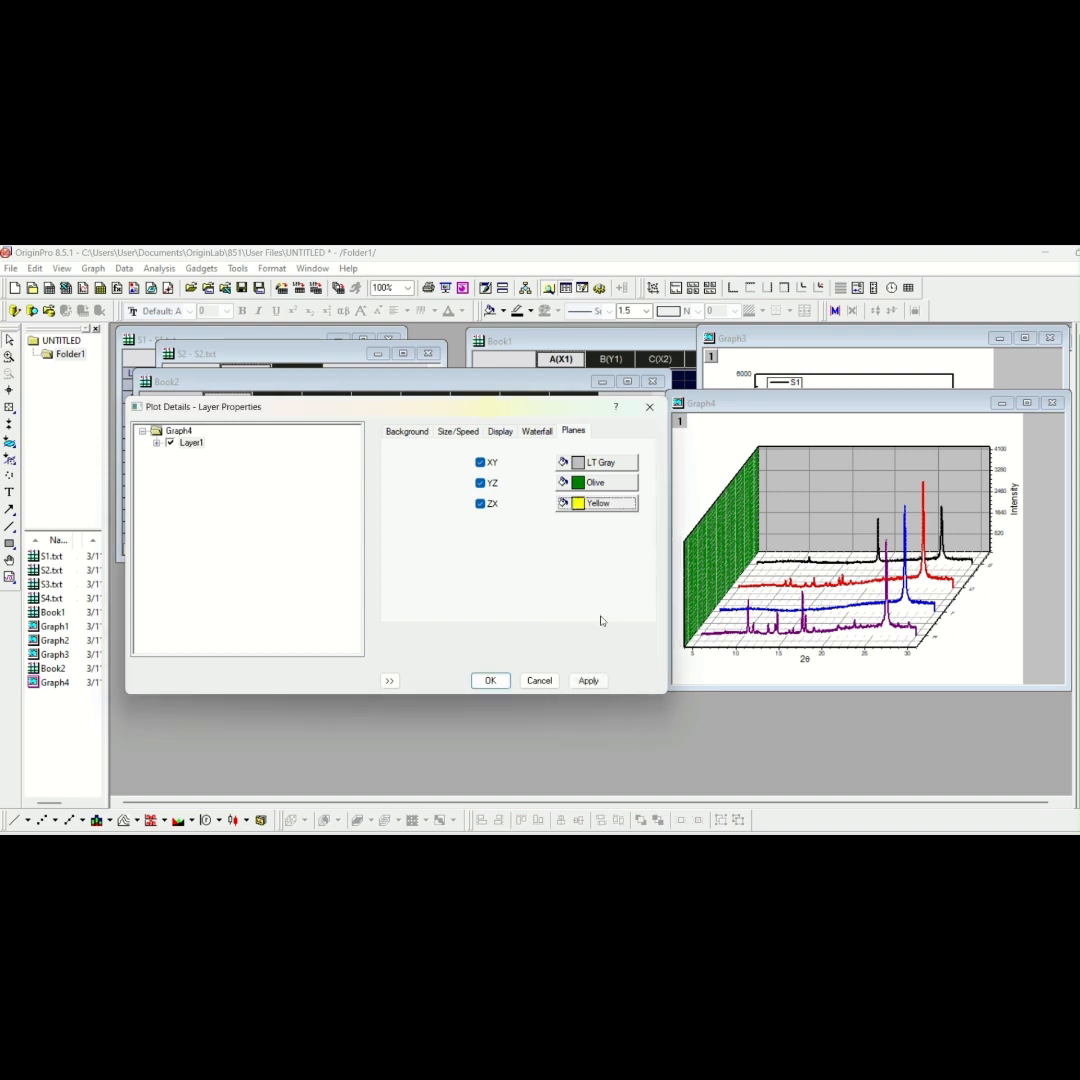
click(586, 681)
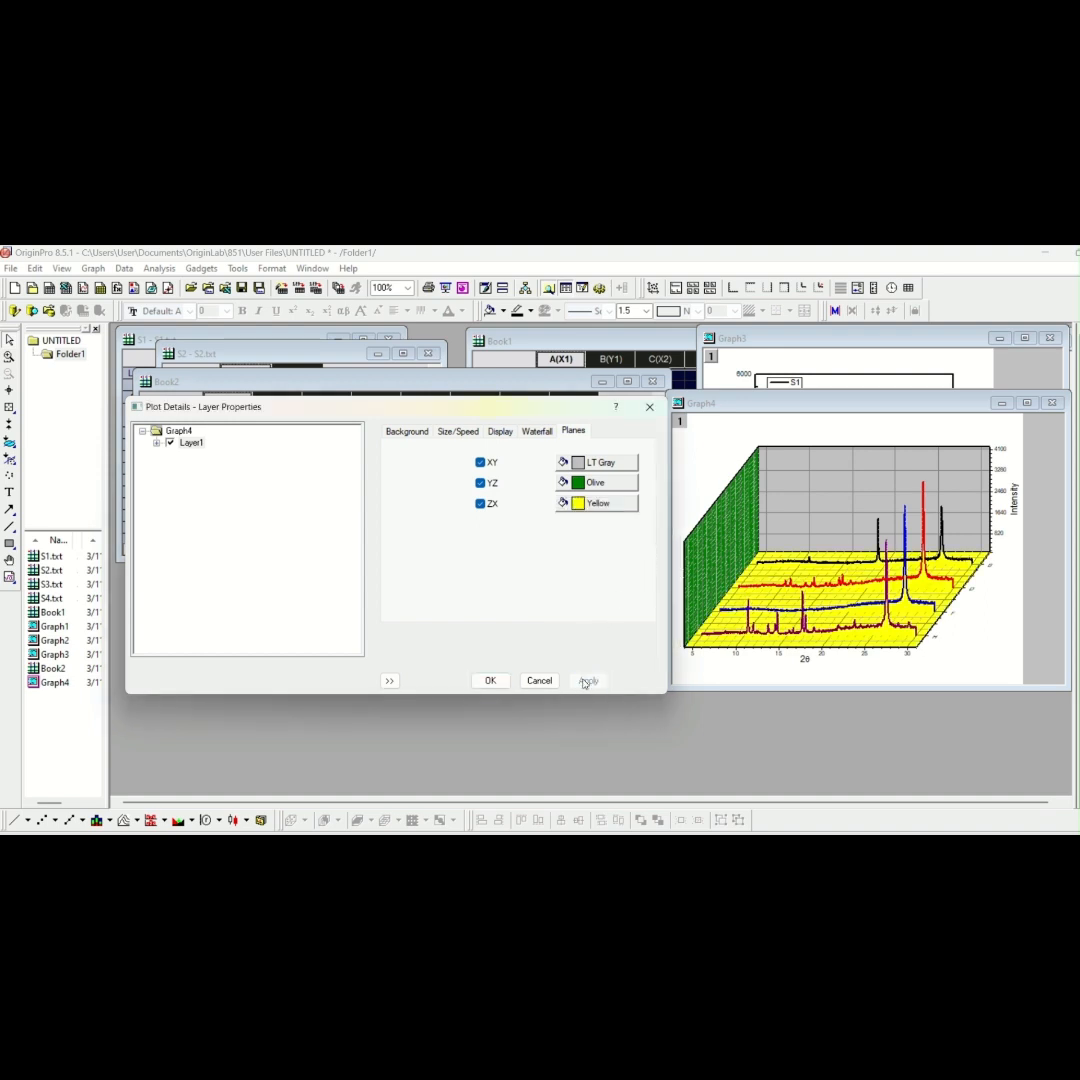
Change the fill color of the waterfall graph's XY plane to Magenta and apply it
click(603, 462)
click(638, 505)
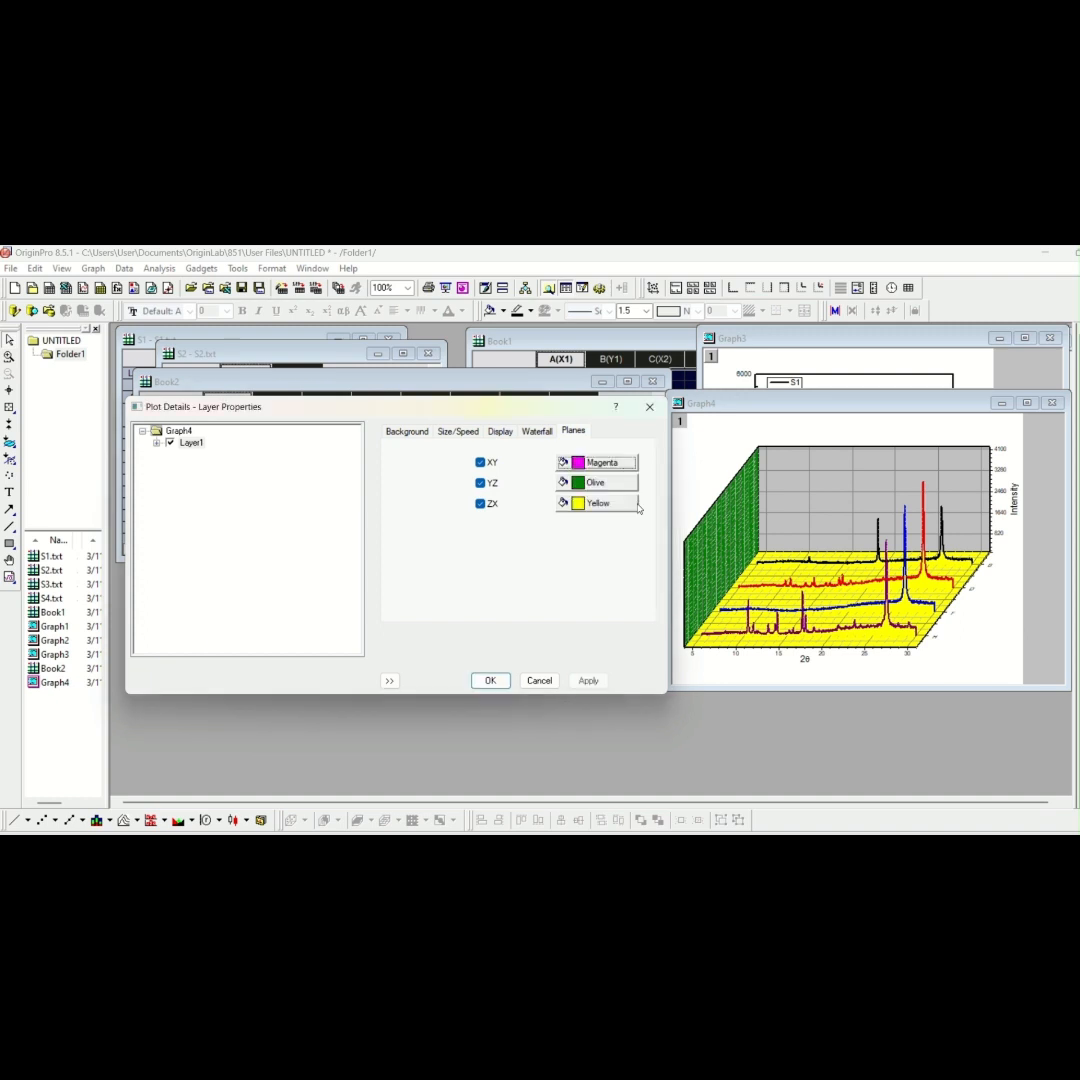
click(589, 683)
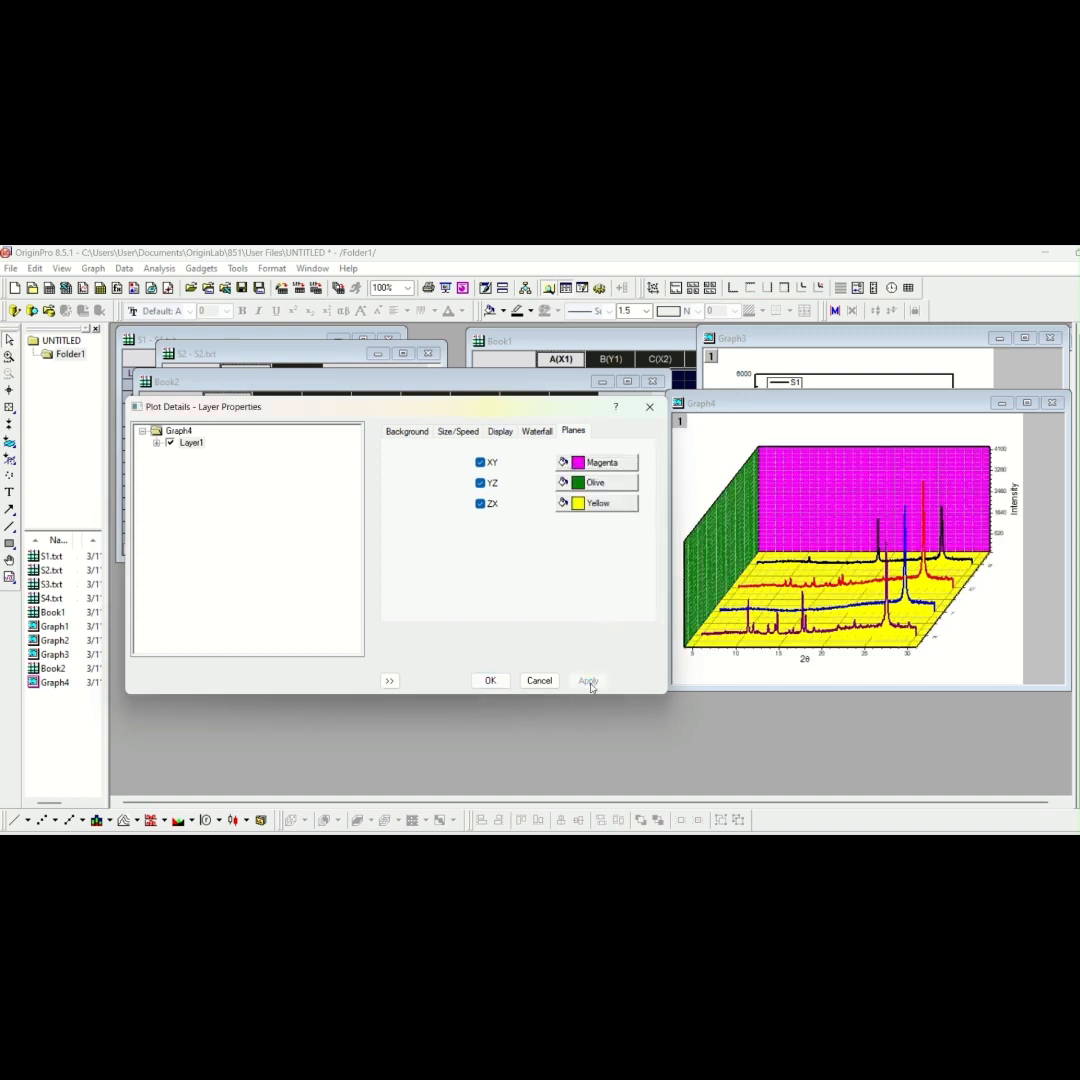
Accept the layer properties, place Graph4 and Graph3 side by side, and enlarge the Graph3 window slightly
click(490, 680)
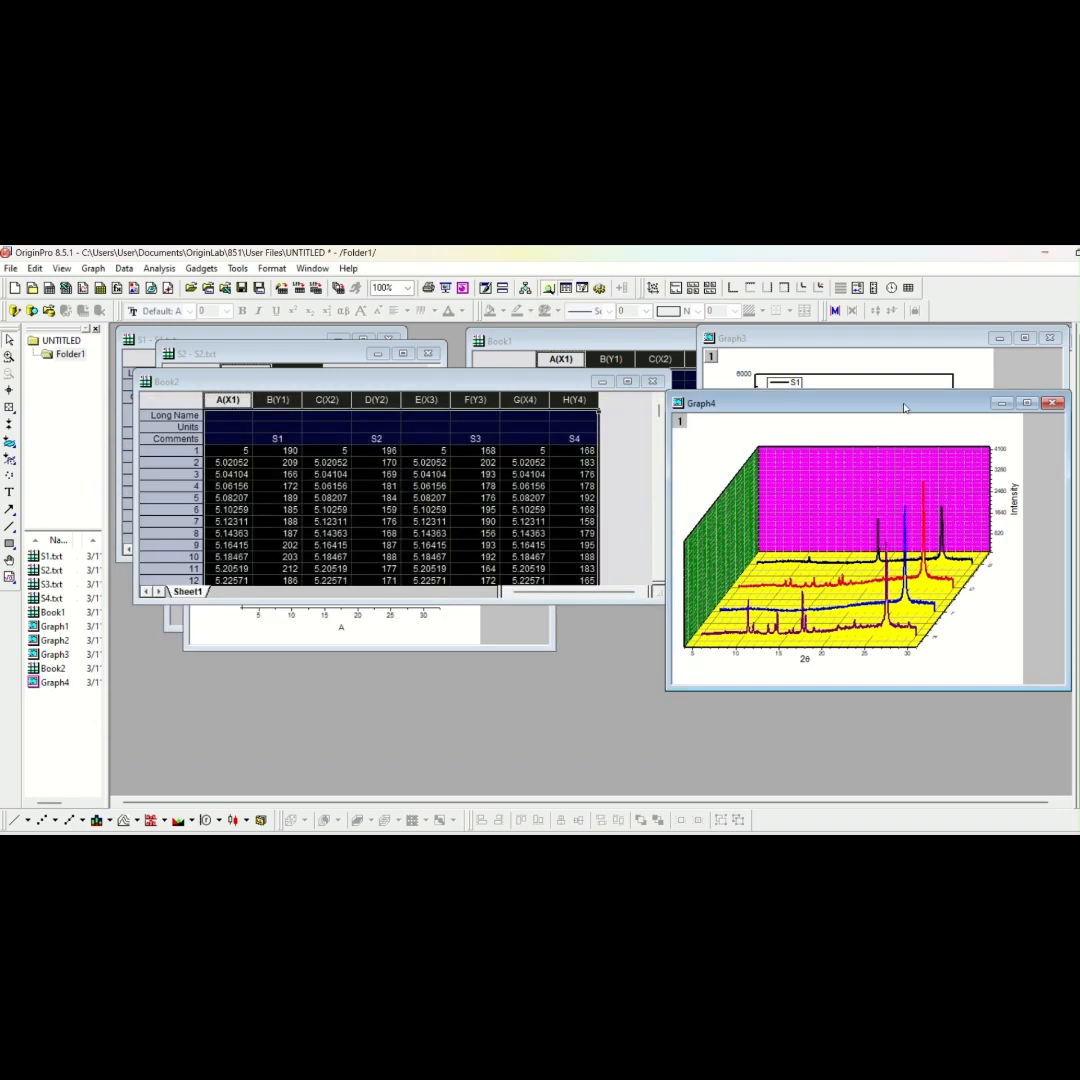
drag(903, 407, 509, 392)
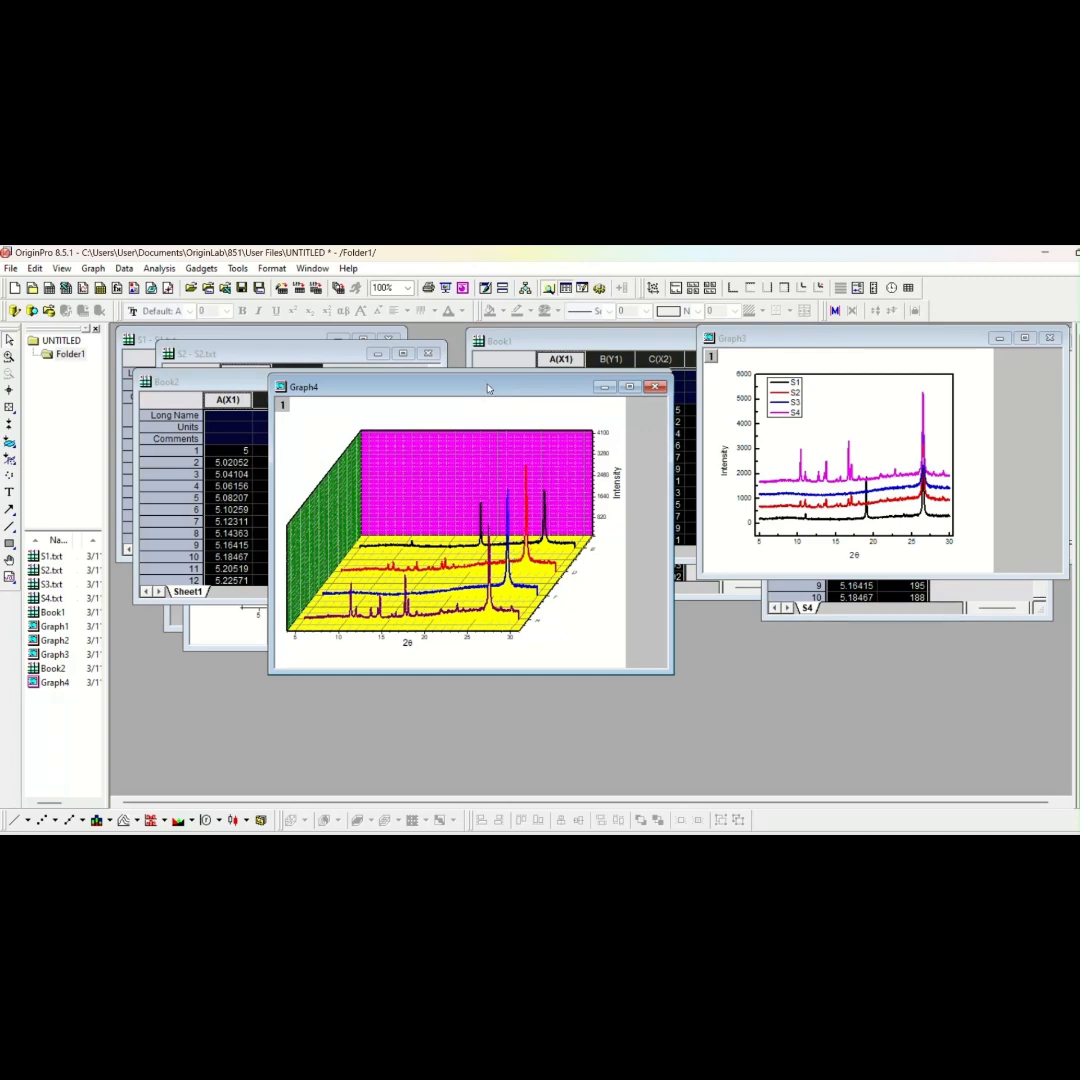
drag(482, 387, 340, 387)
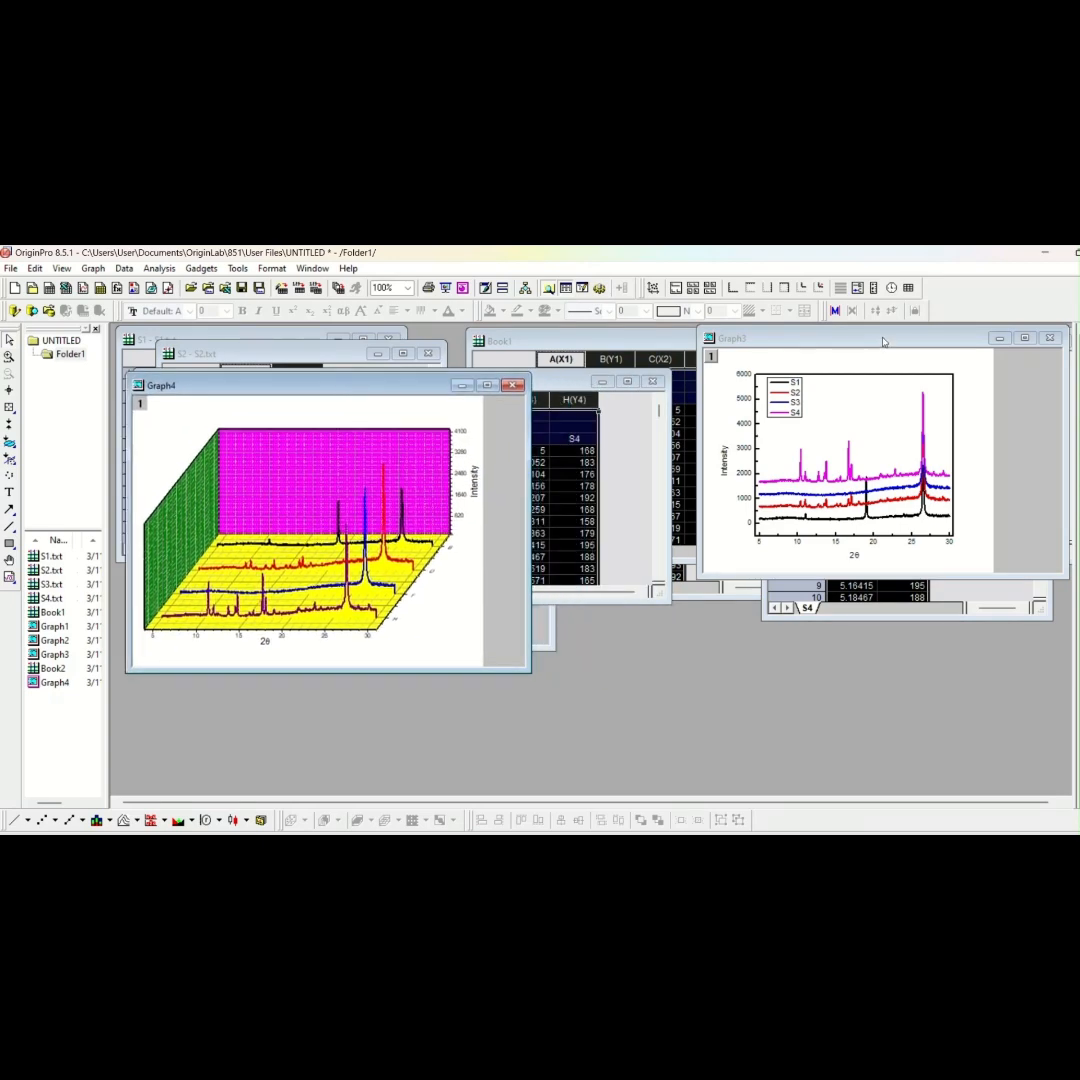
drag(890, 340, 727, 388)
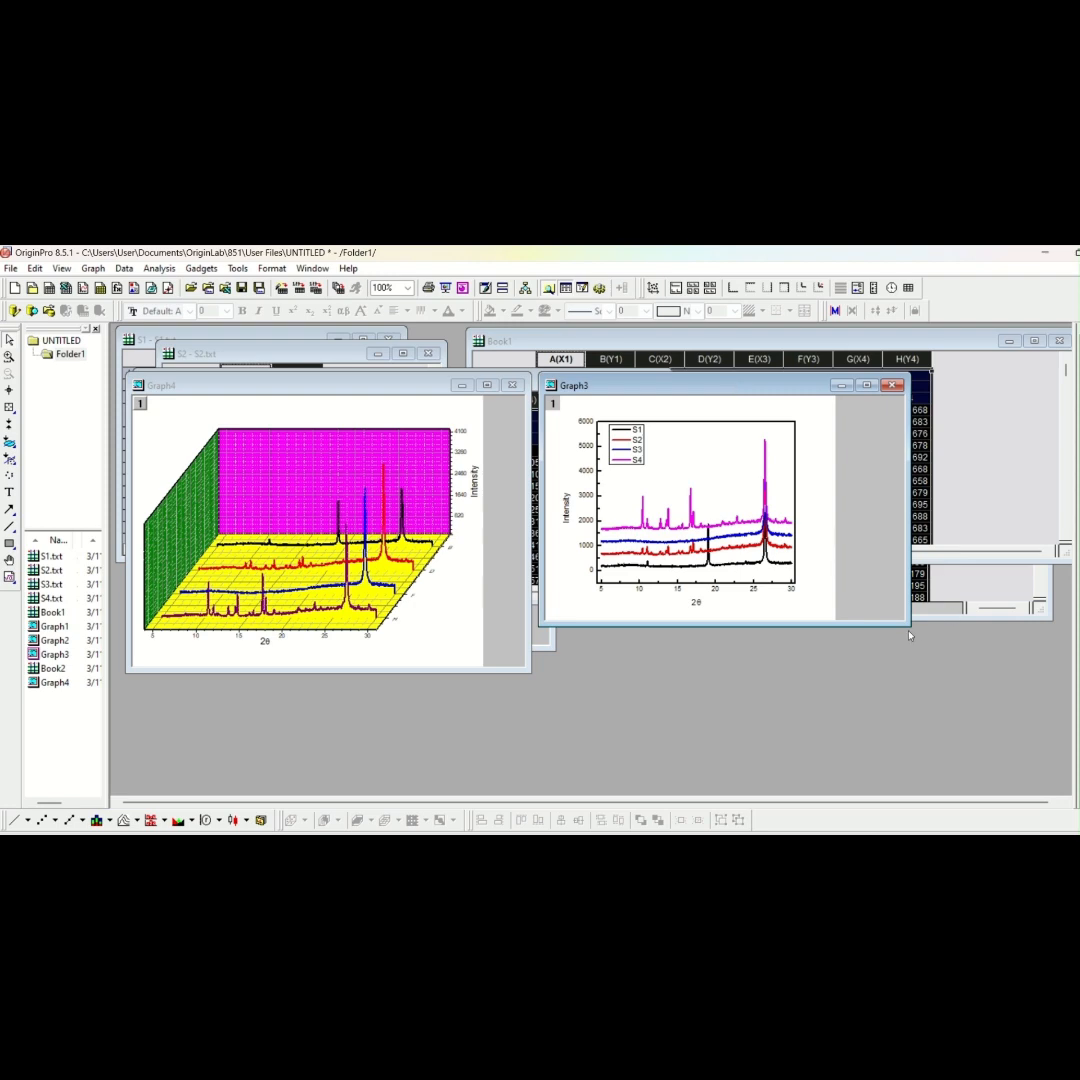
drag(907, 627, 918, 656)
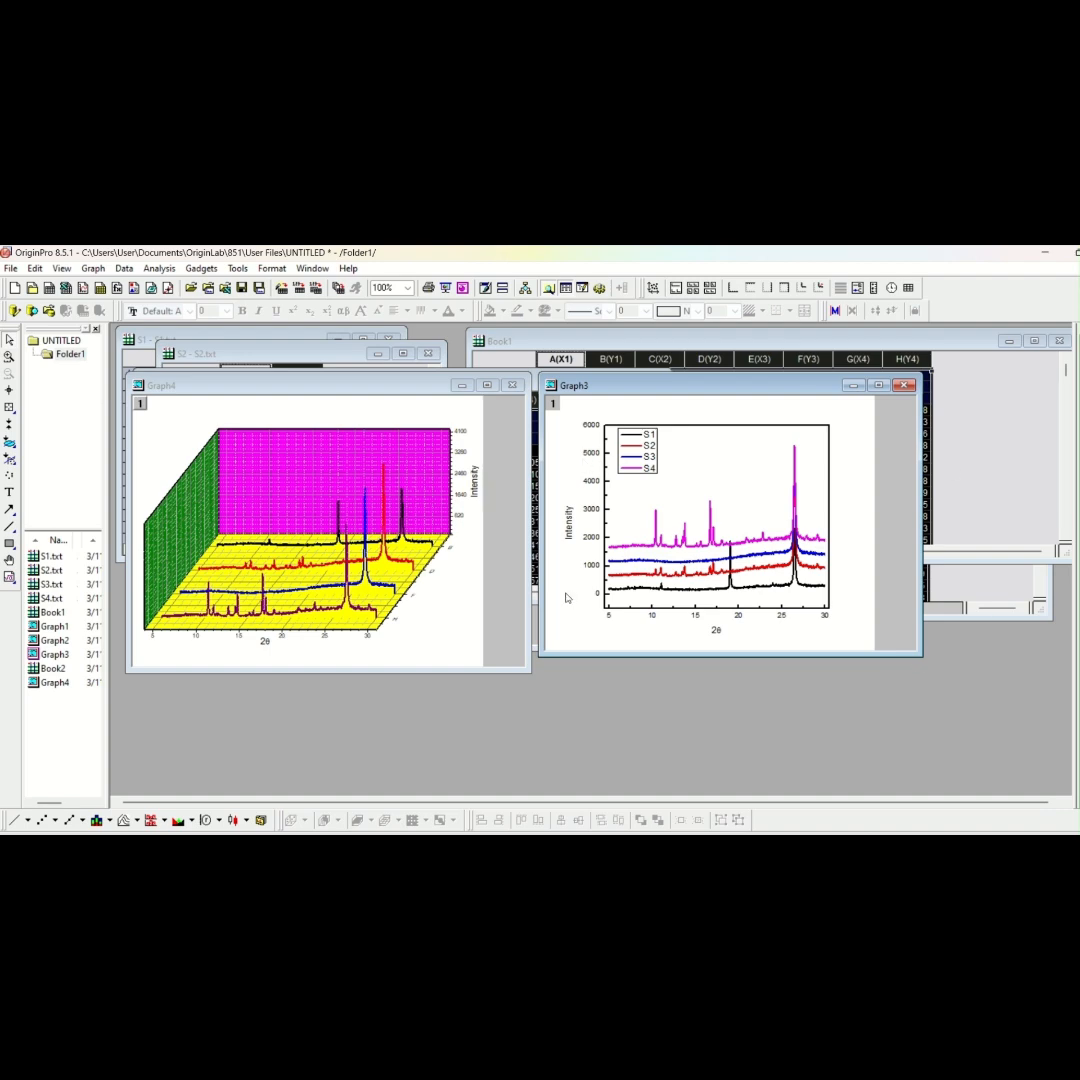
Export the Graph3 page as a Tag Image File (*.tif) named 1 in the Desktop XRD folder
right_click(861, 421)
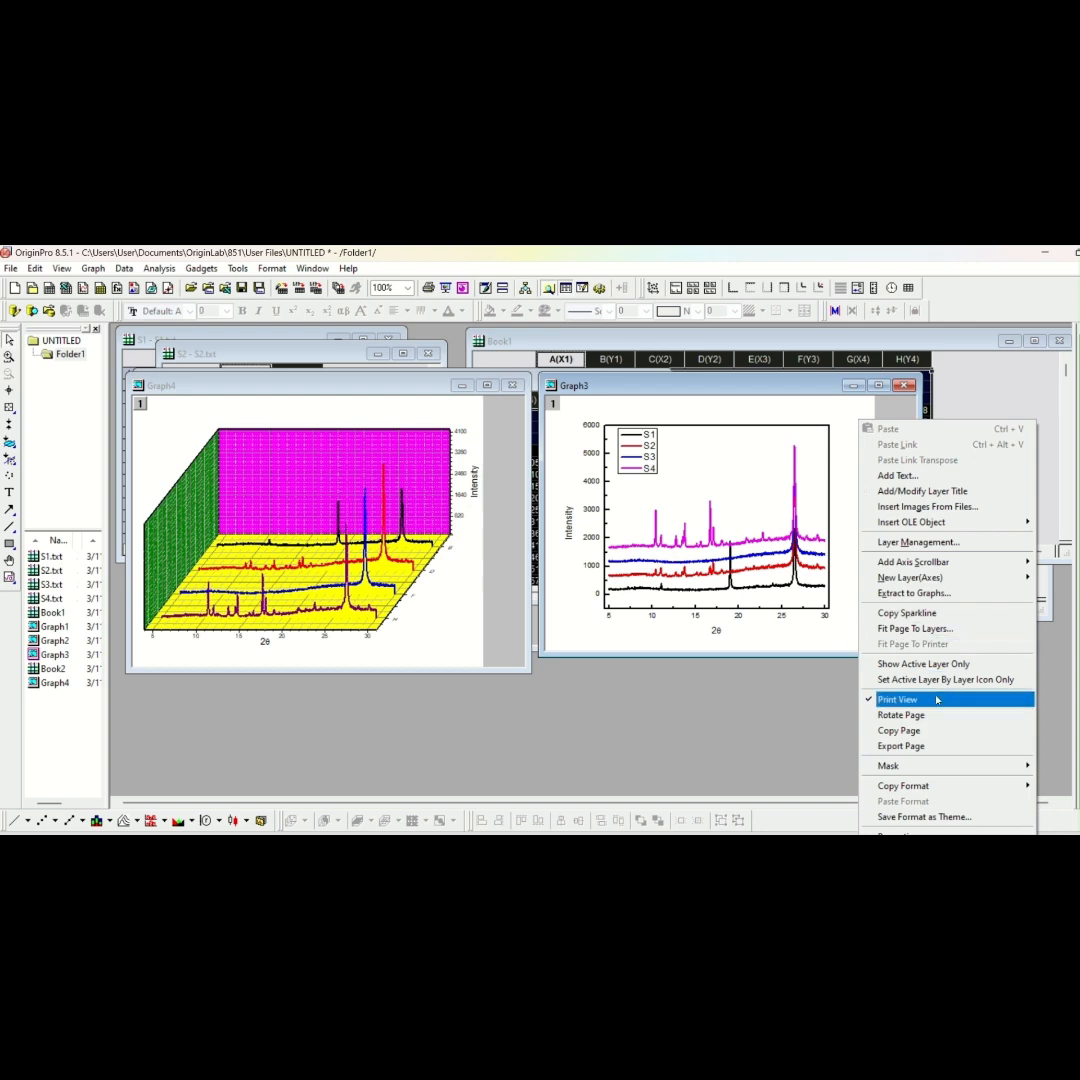
click(921, 747)
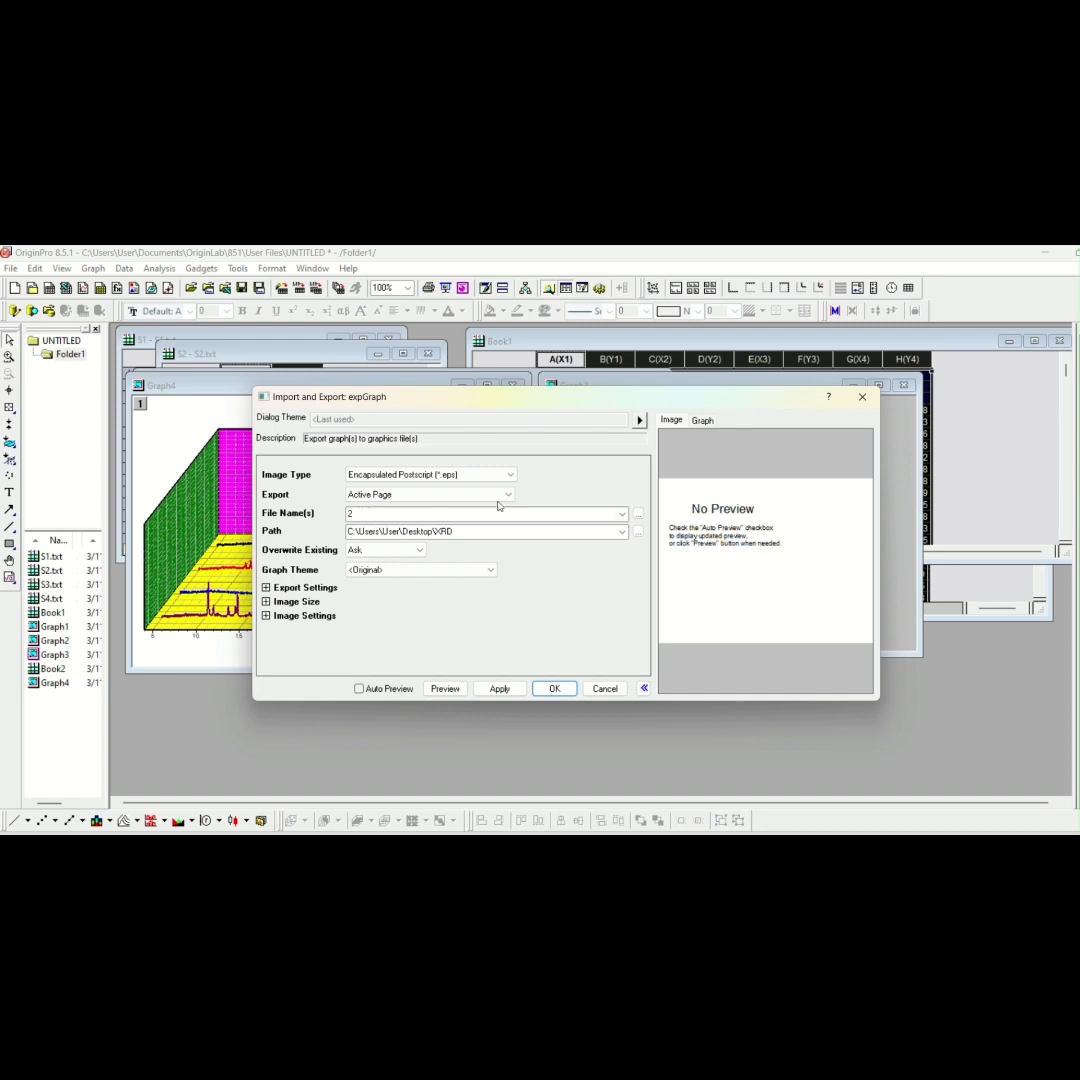
double_click(362, 514)
click(510, 475)
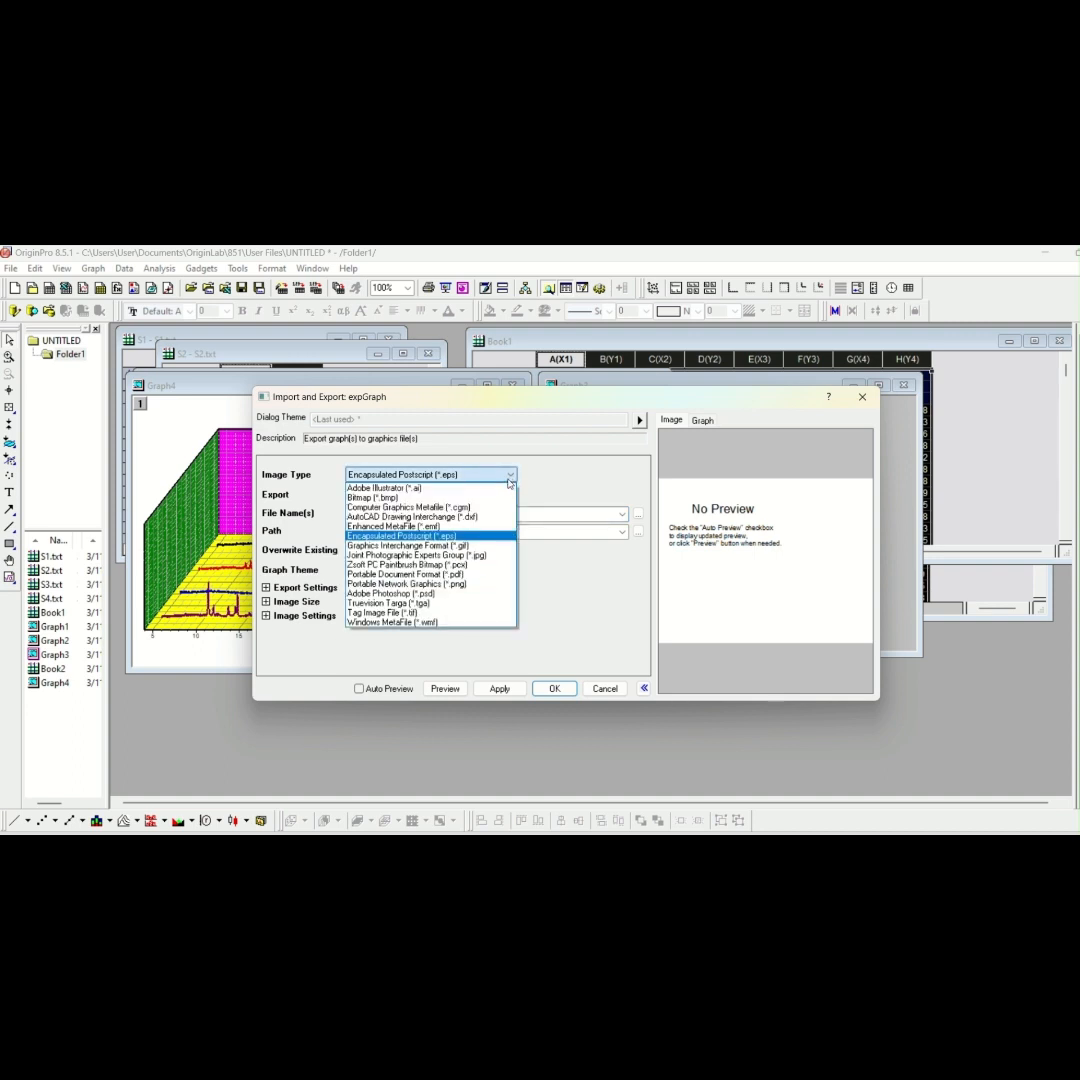
click(448, 613)
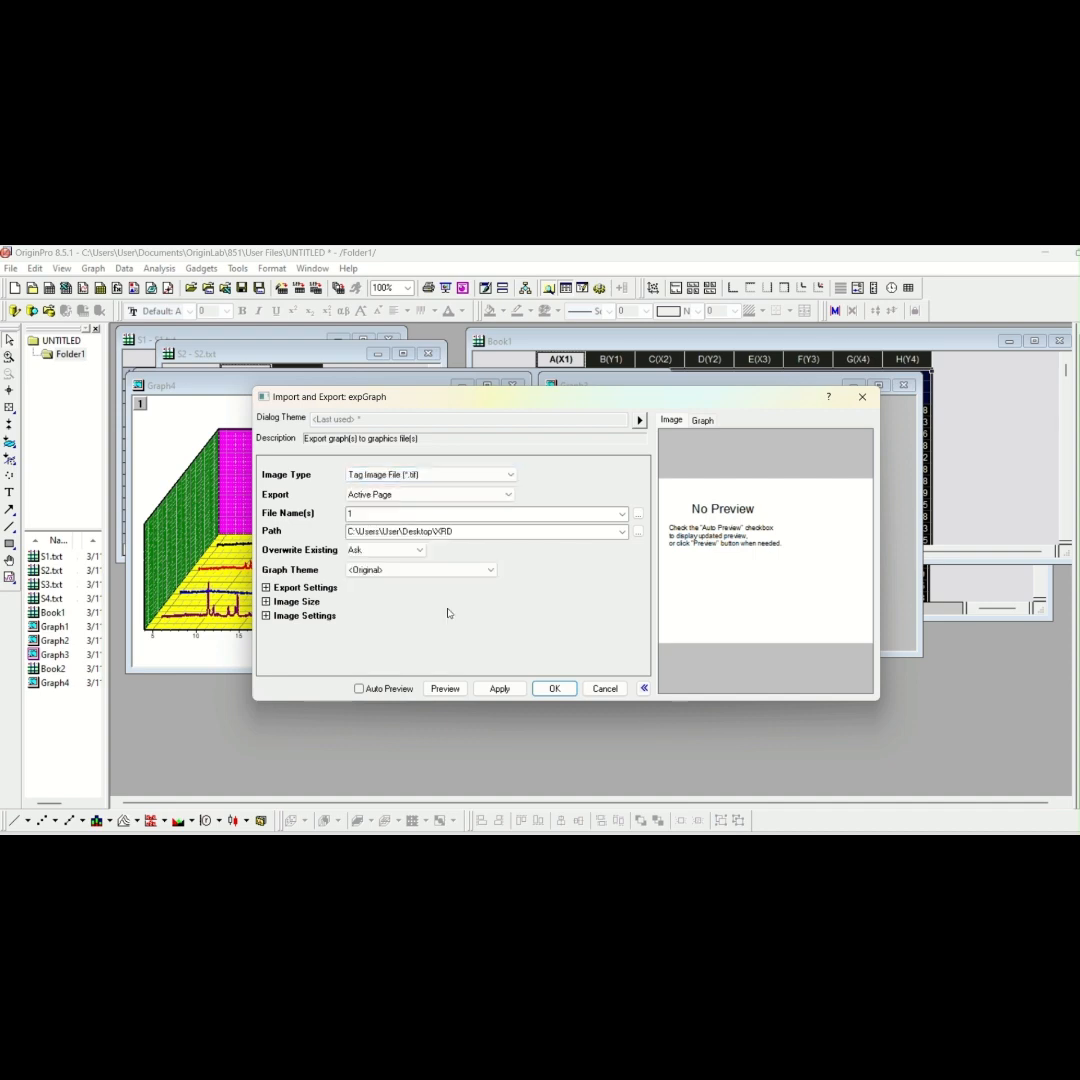
click(555, 689)
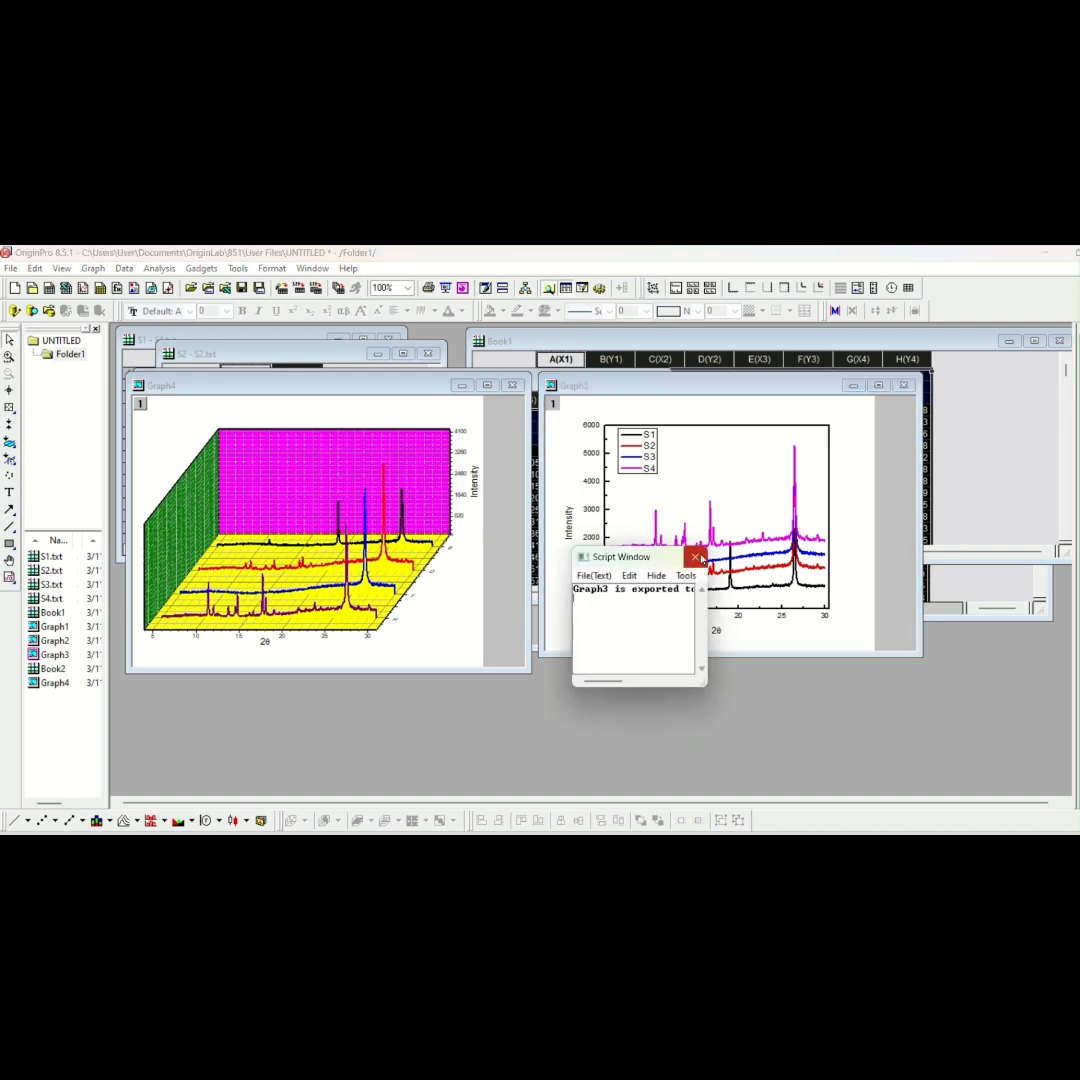
click(698, 557)
Export the Graph4 waterfall page as a Tag Image File (*.tif) named 2 in the Desktop XRD folder
right_click(476, 575)
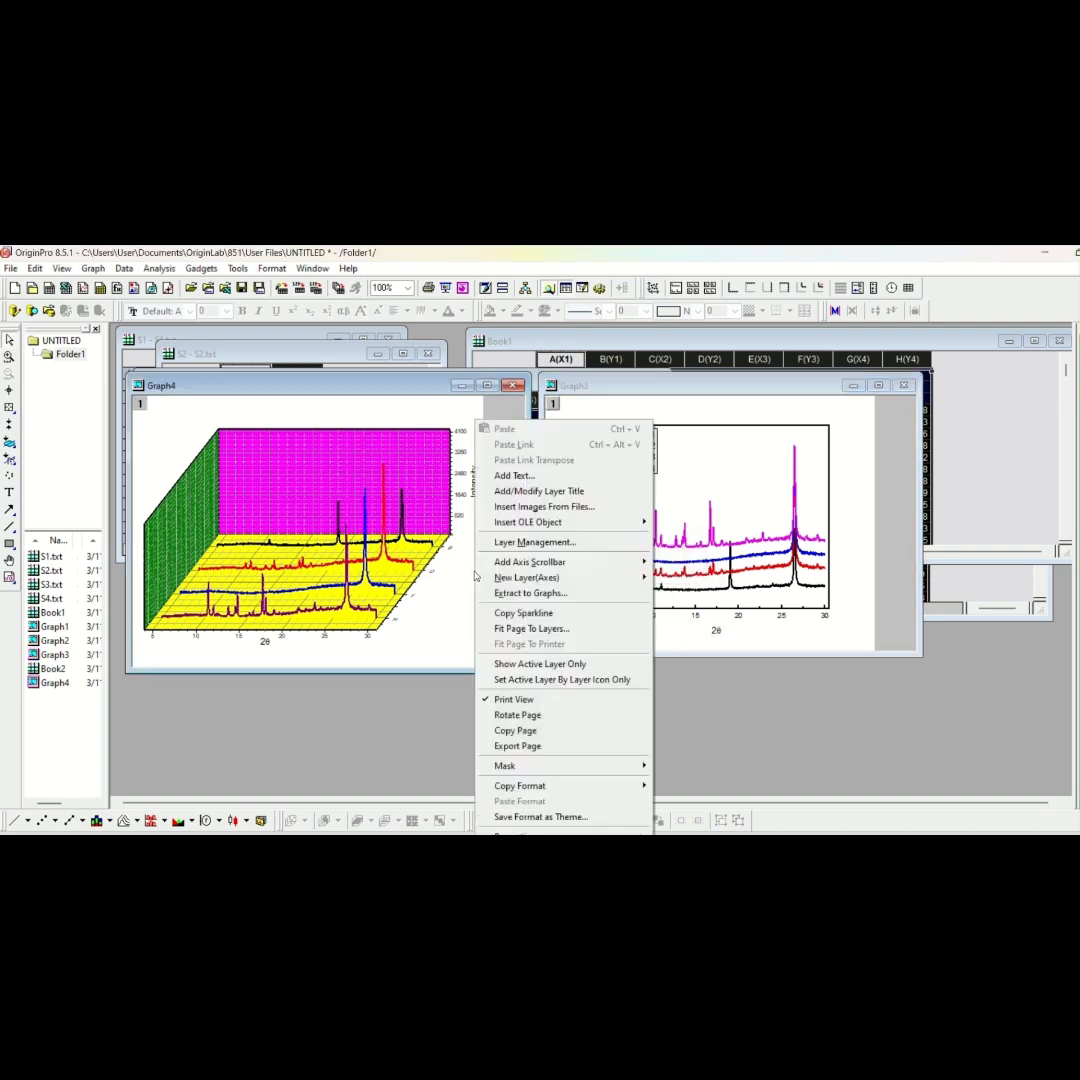
click(525, 746)
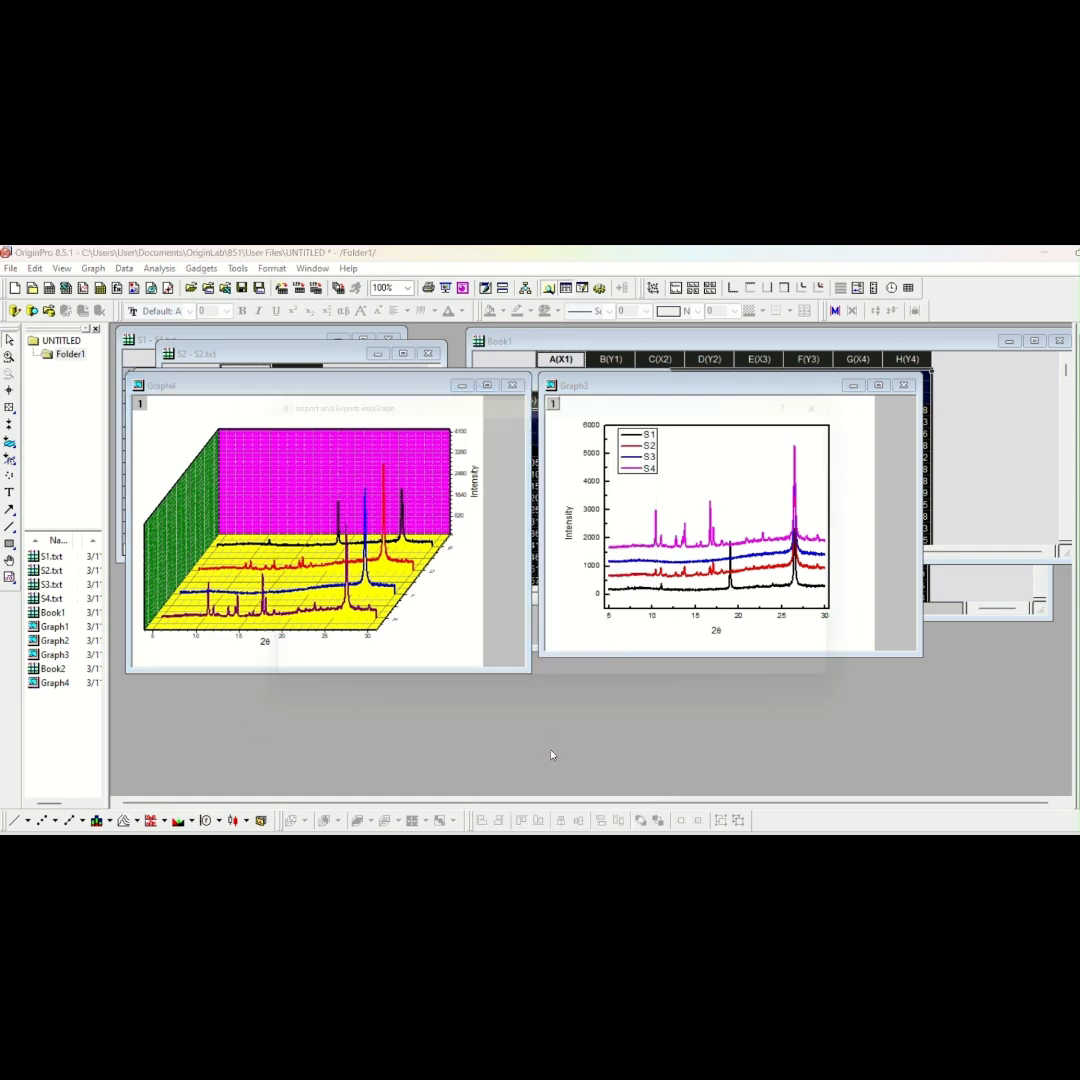
double_click(360, 512)
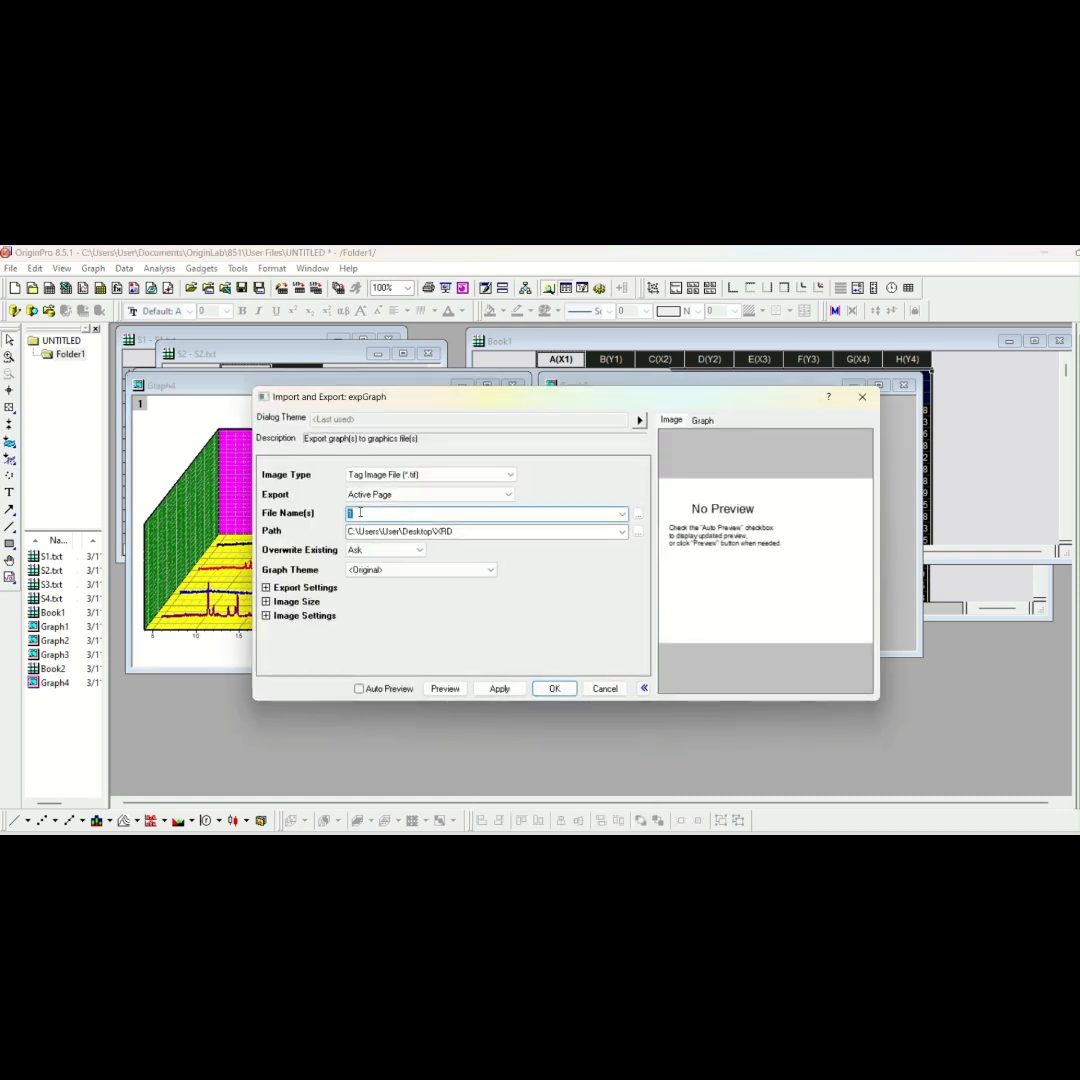
text(2)
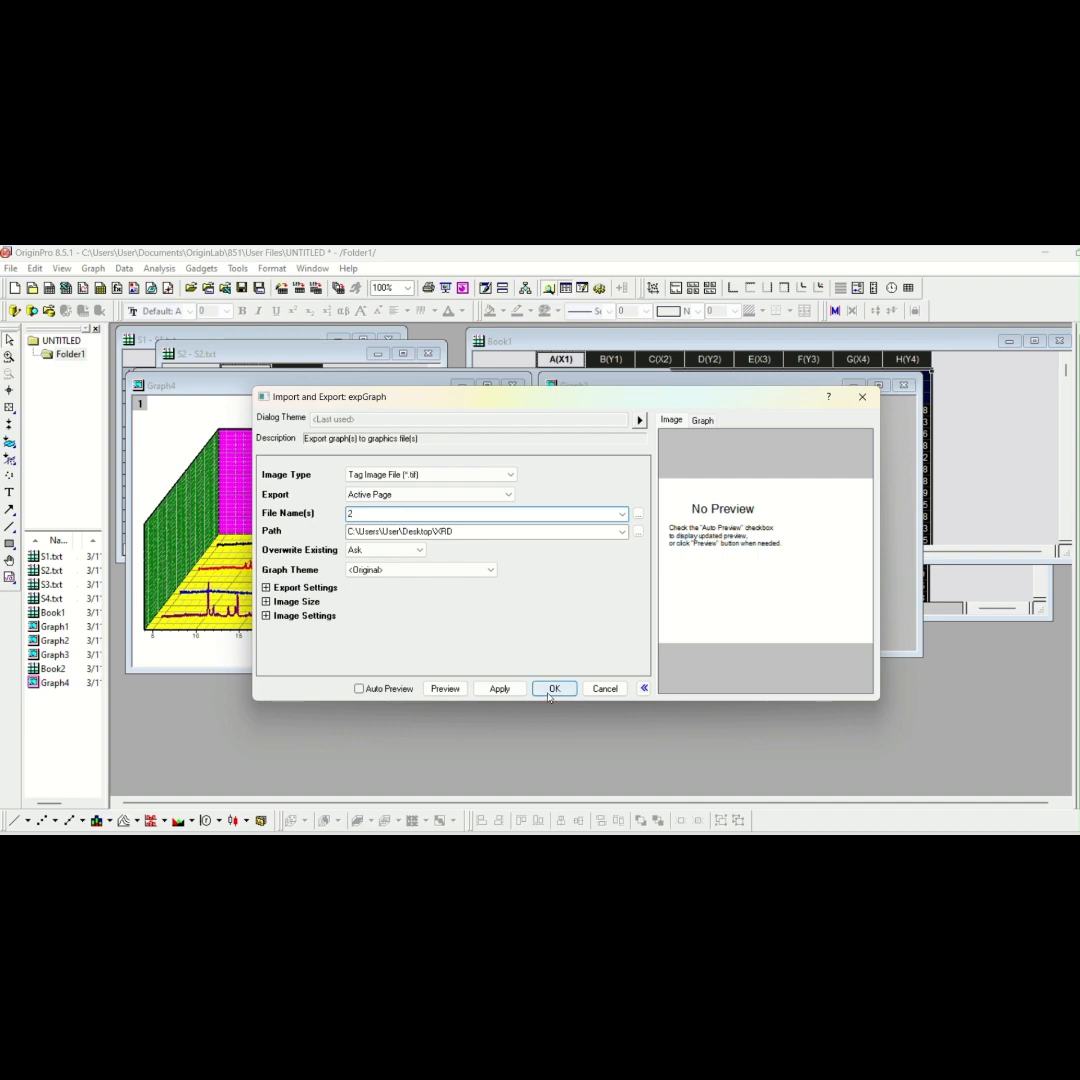
click(553, 689)
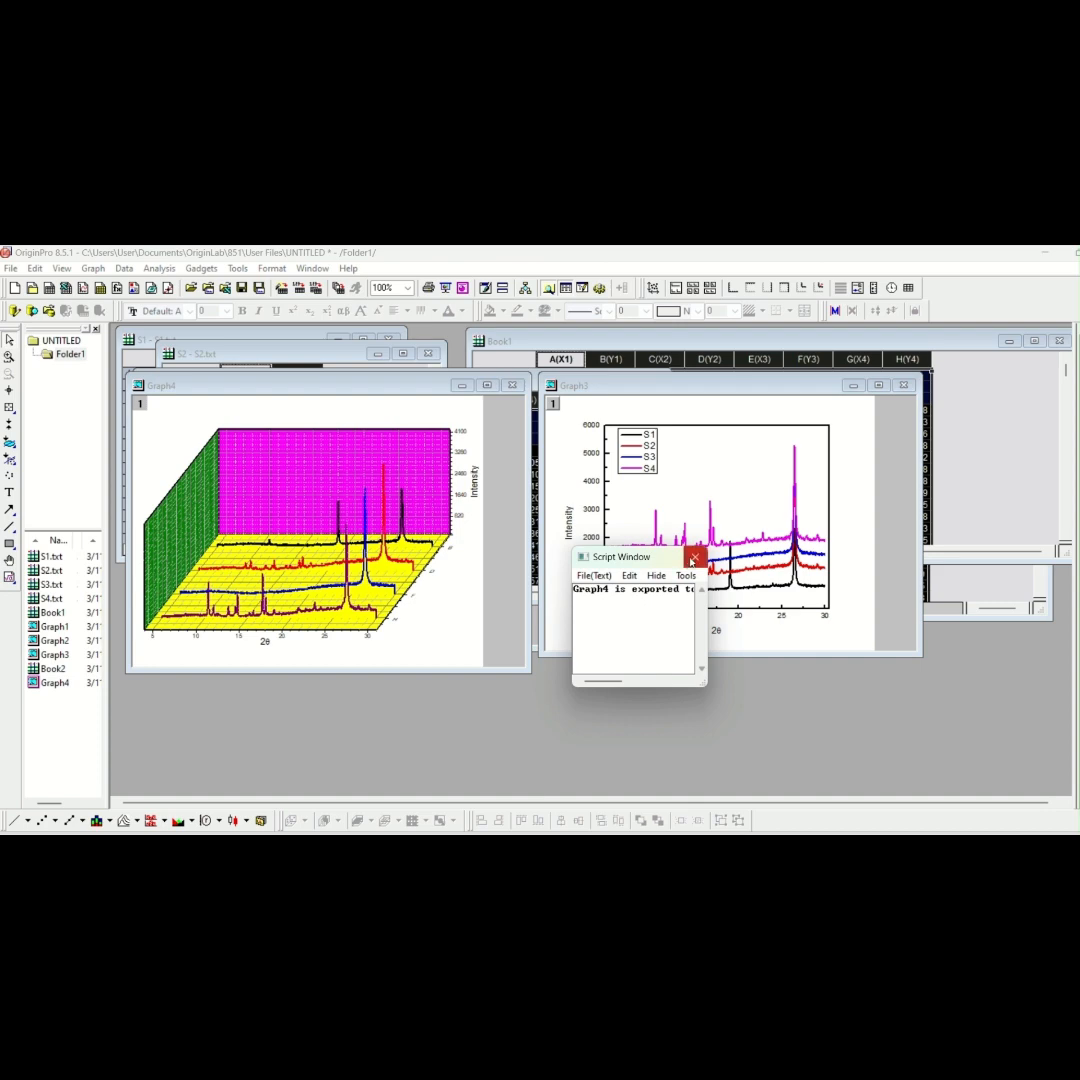
click(694, 558)
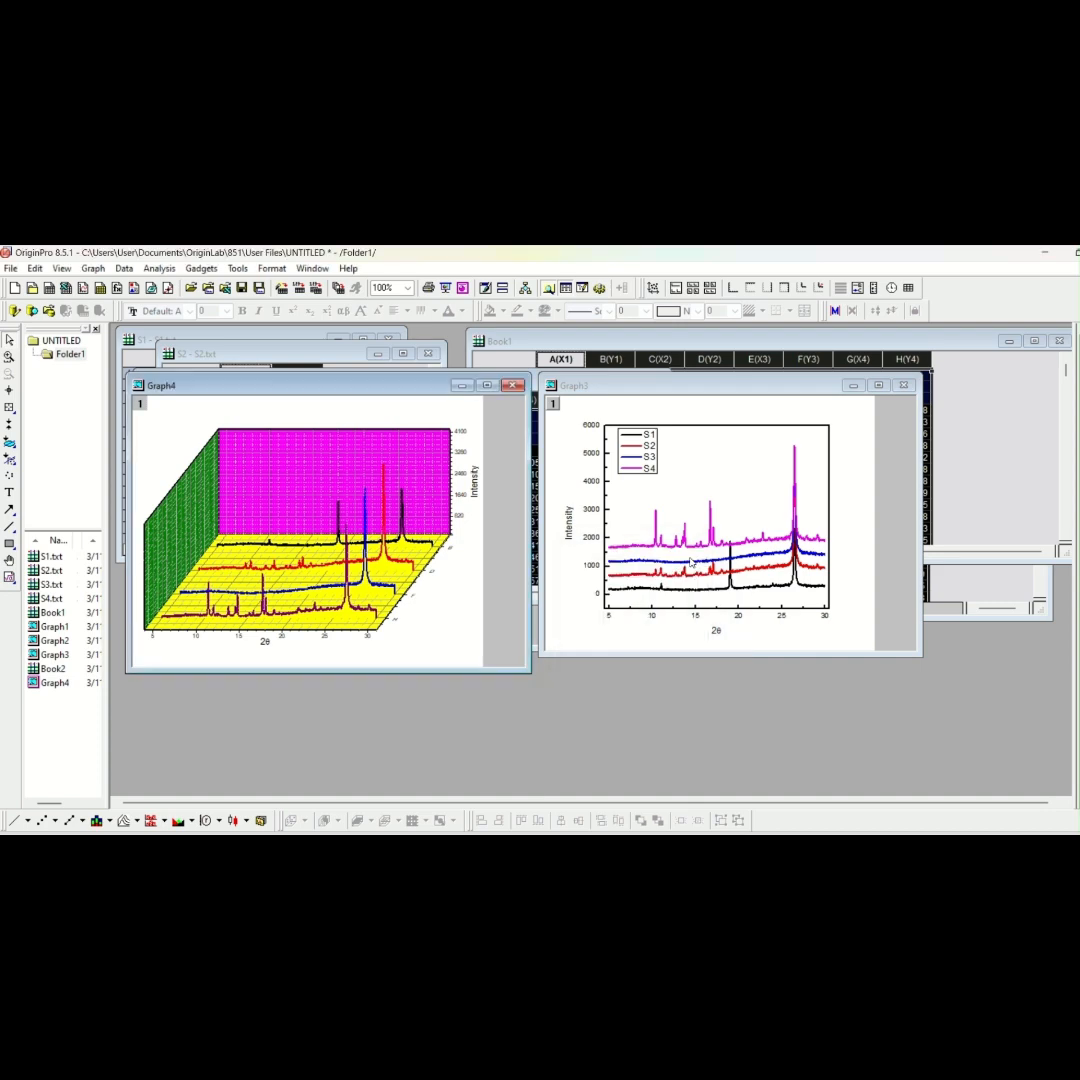
Switch to the XRD folder in File Explorer, view the exported TIF images 1 and 2, and return to OriginPro
click(1043, 255)
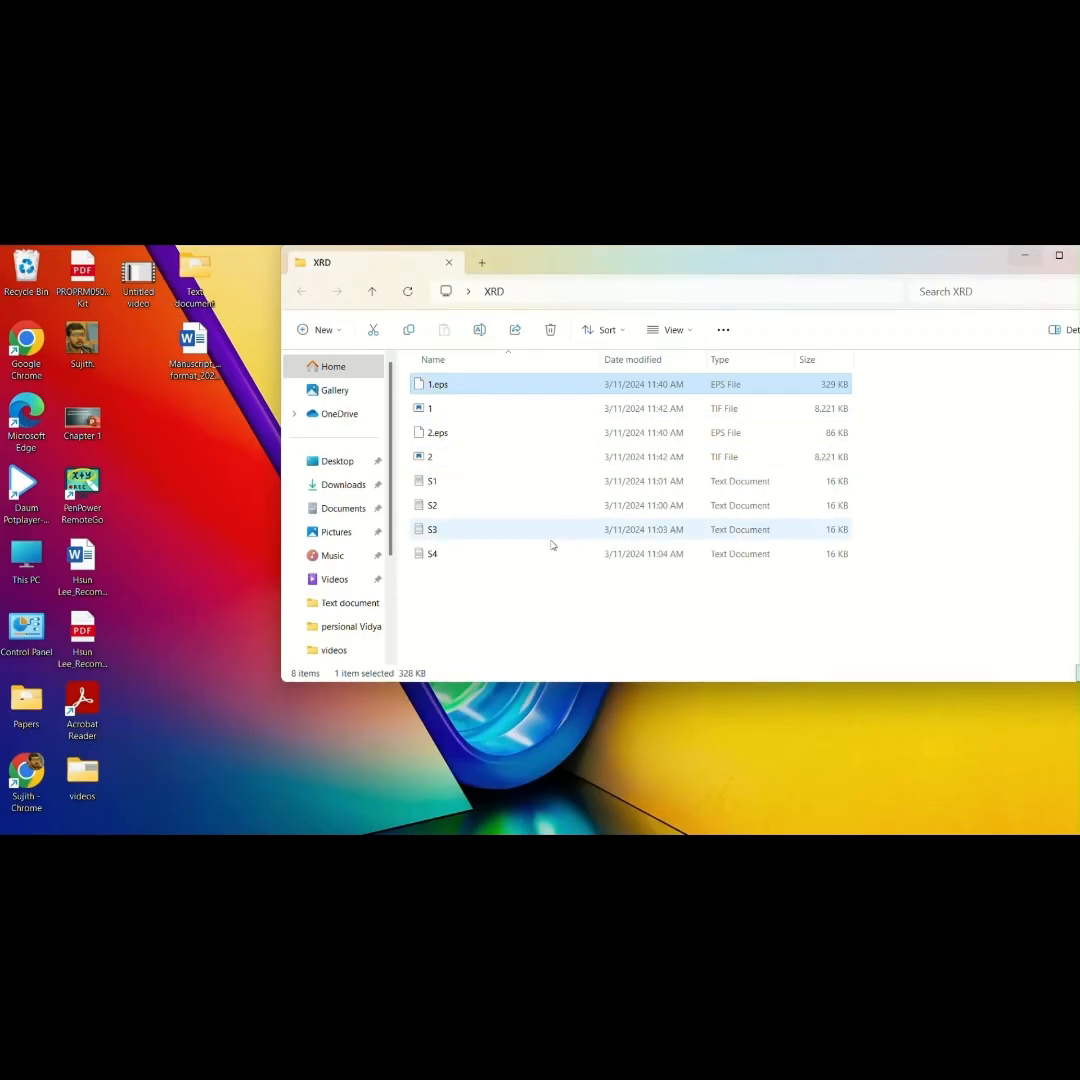
double_click(535, 407)
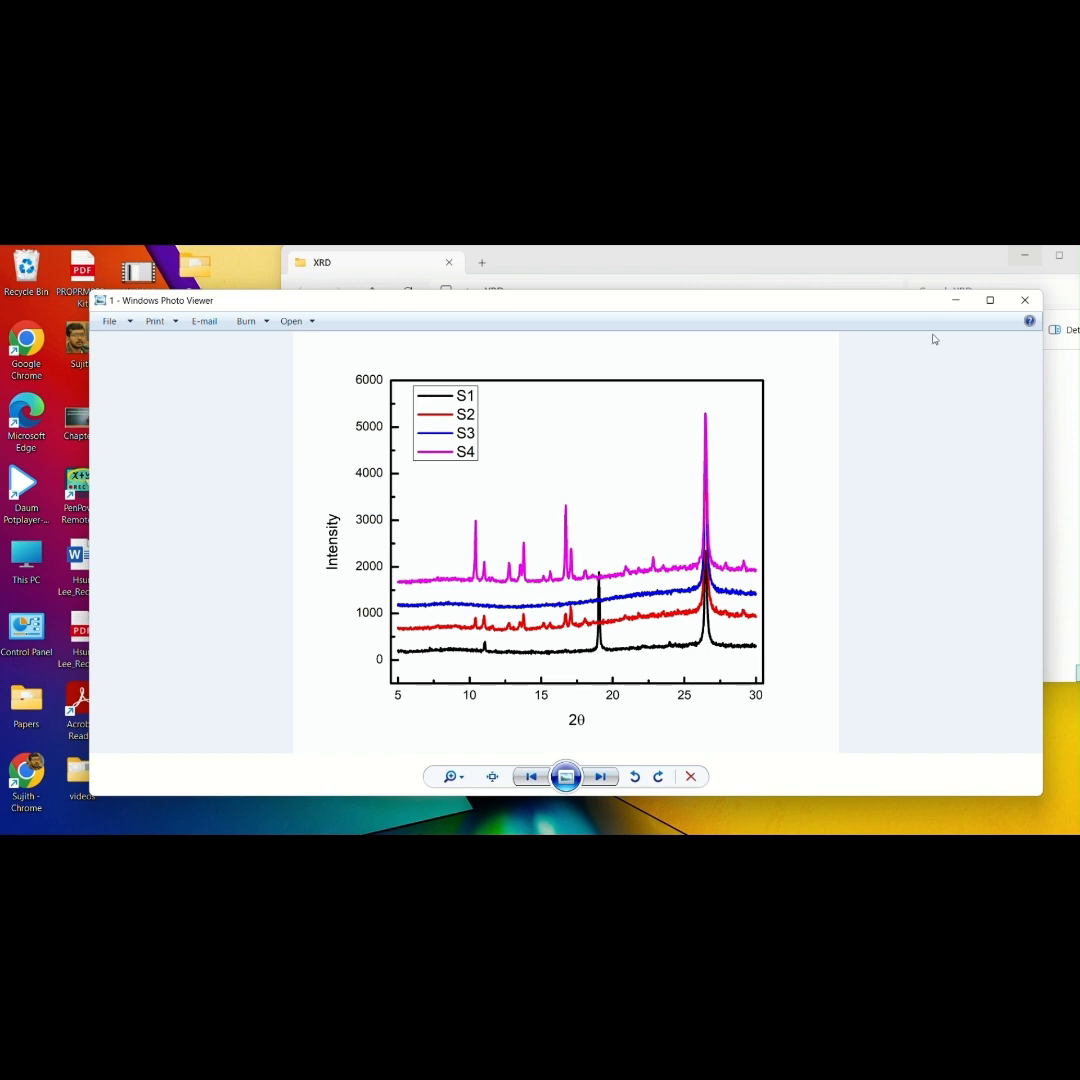
click(955, 301)
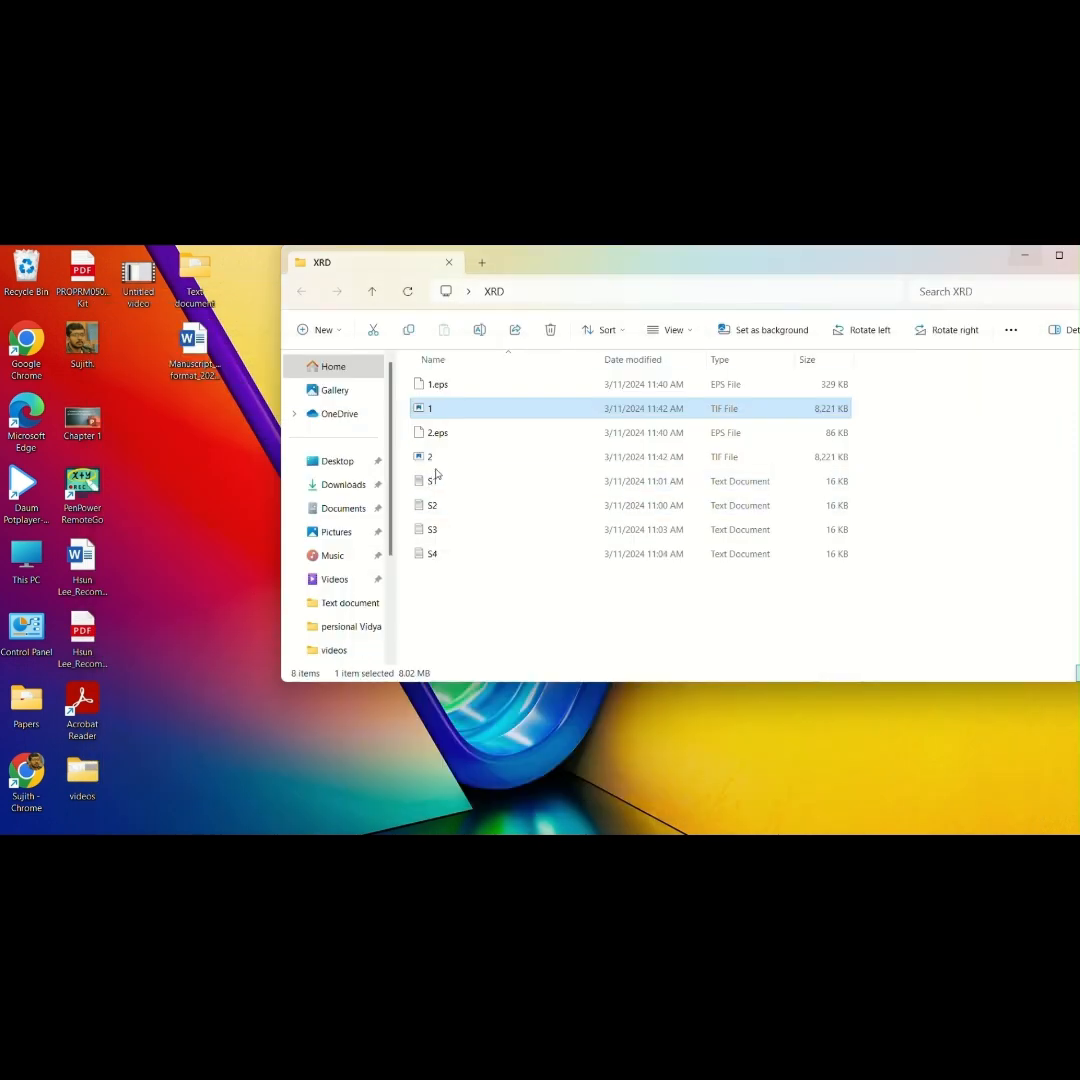
double_click(437, 462)
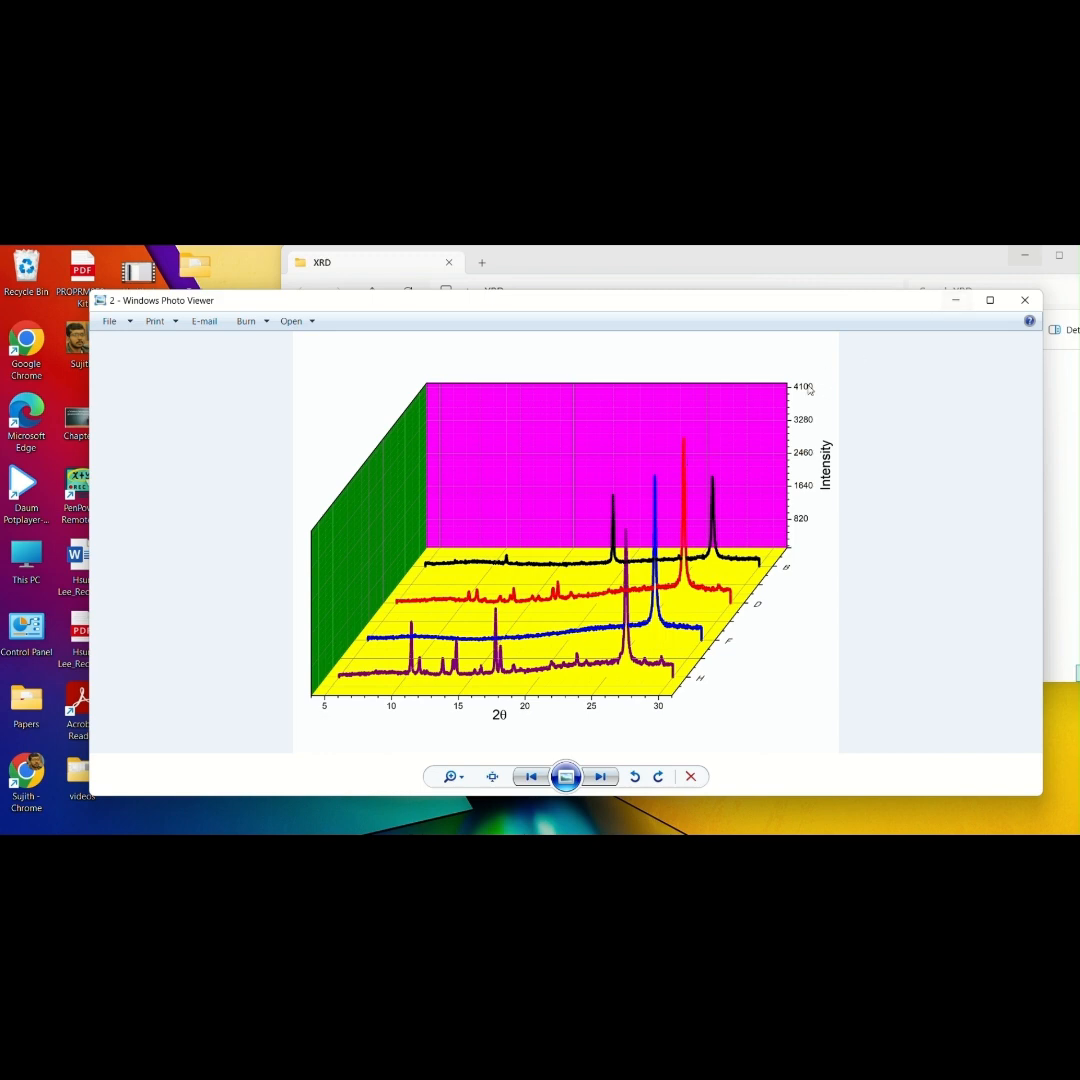
click(954, 299)
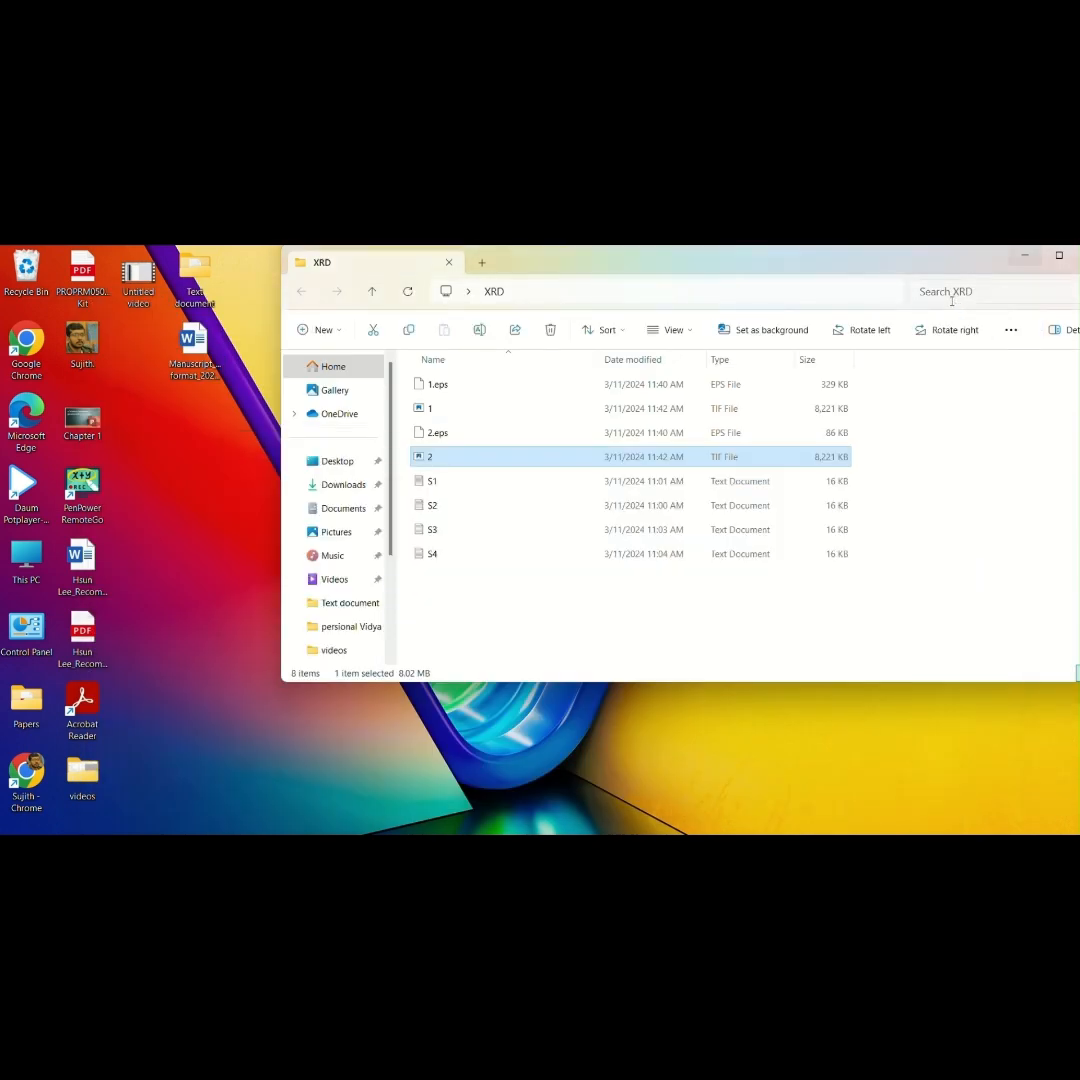
click(1025, 256)
click(729, 848)
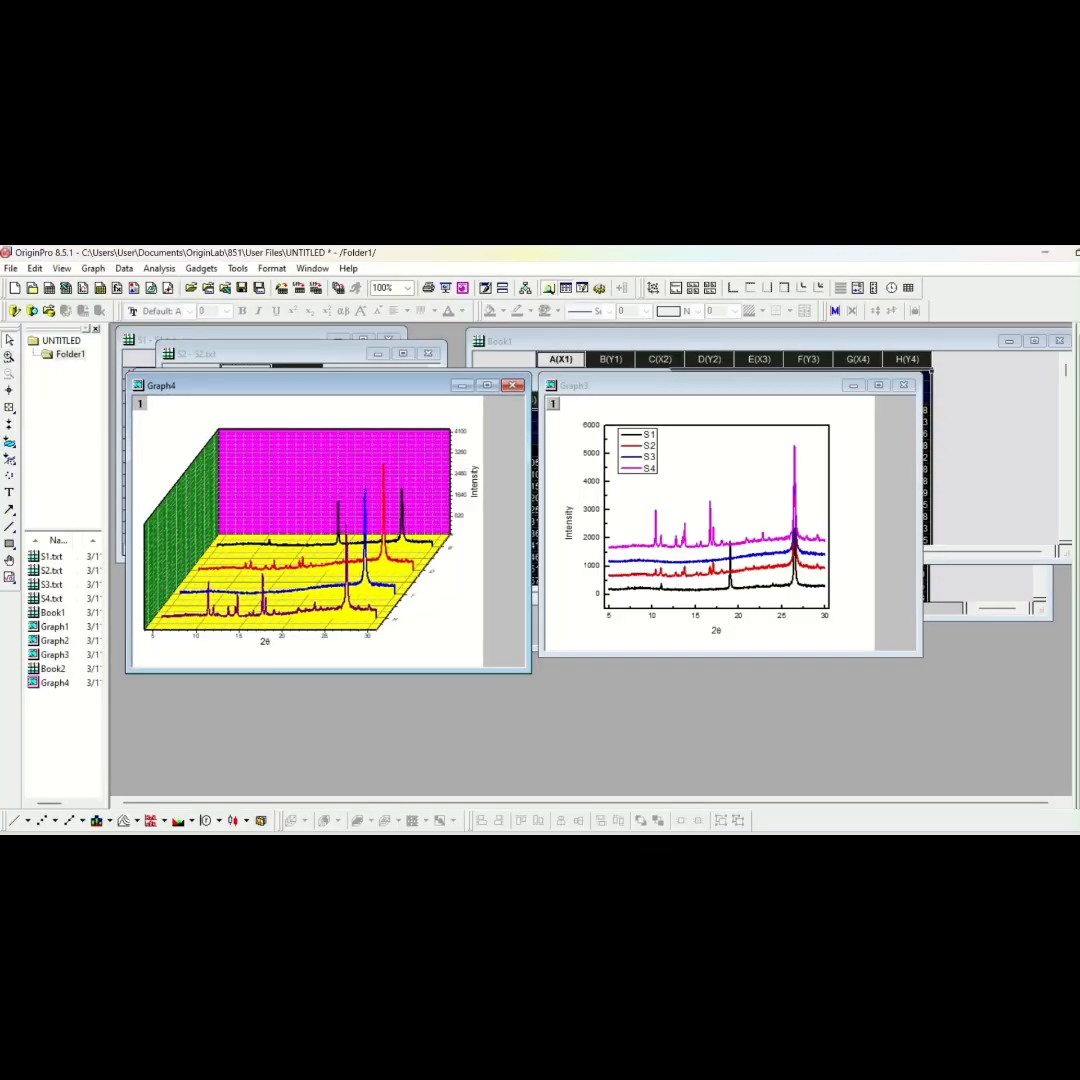
Add the text label 100 in Graph3 and position it above the S4 peak just past 10 on the 2θ axis
click(657, 499)
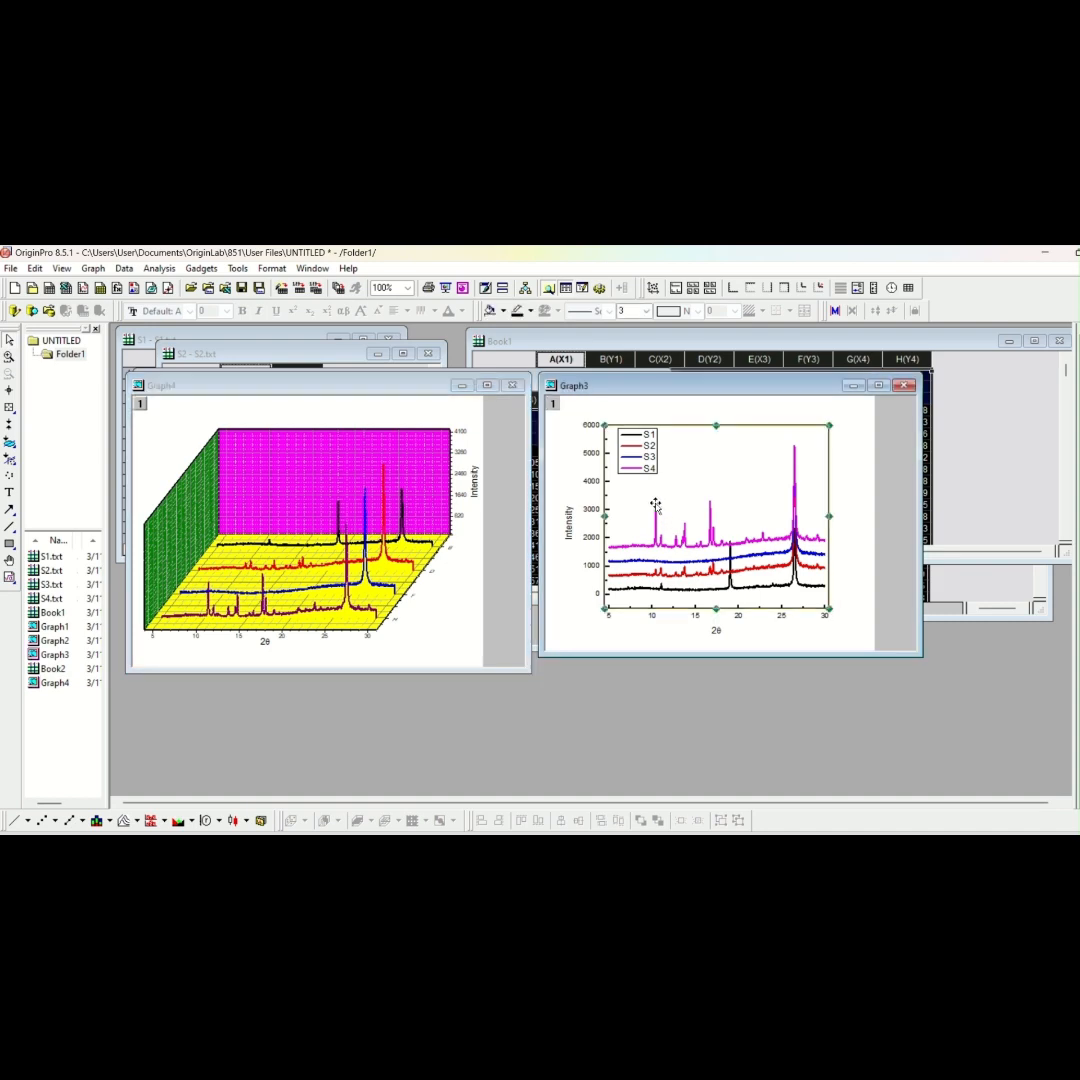
click(10, 493)
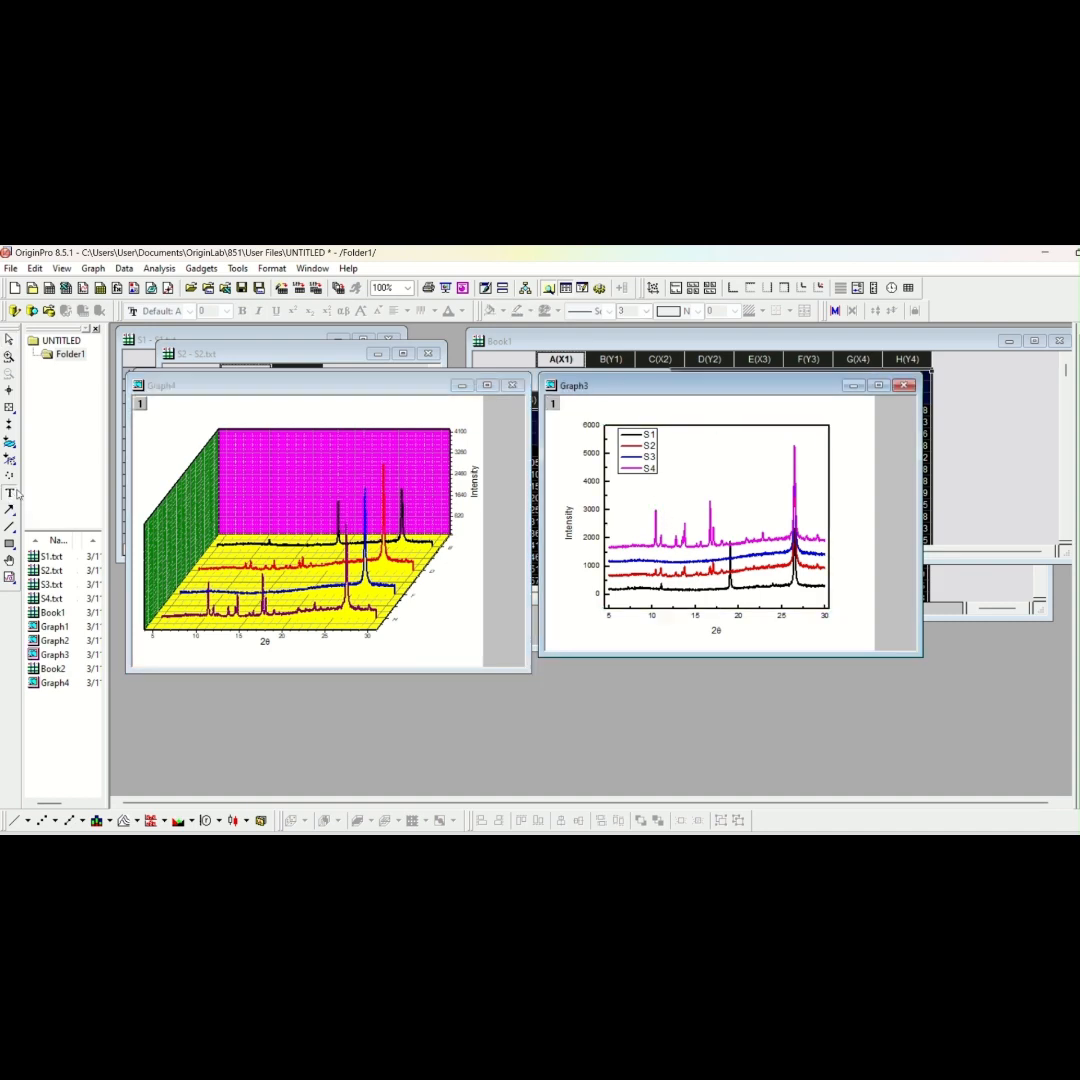
click(651, 497)
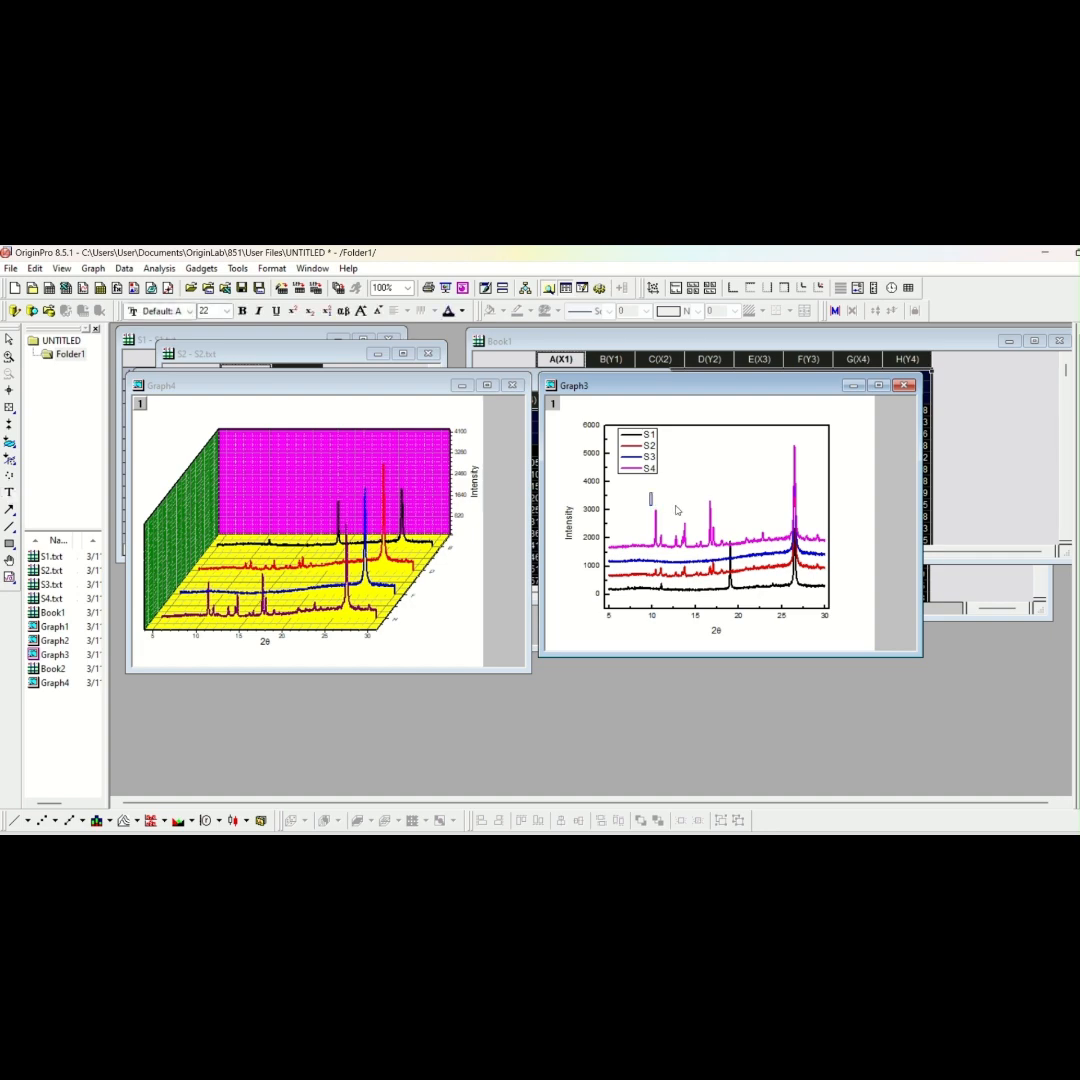
text(100)
click(661, 505)
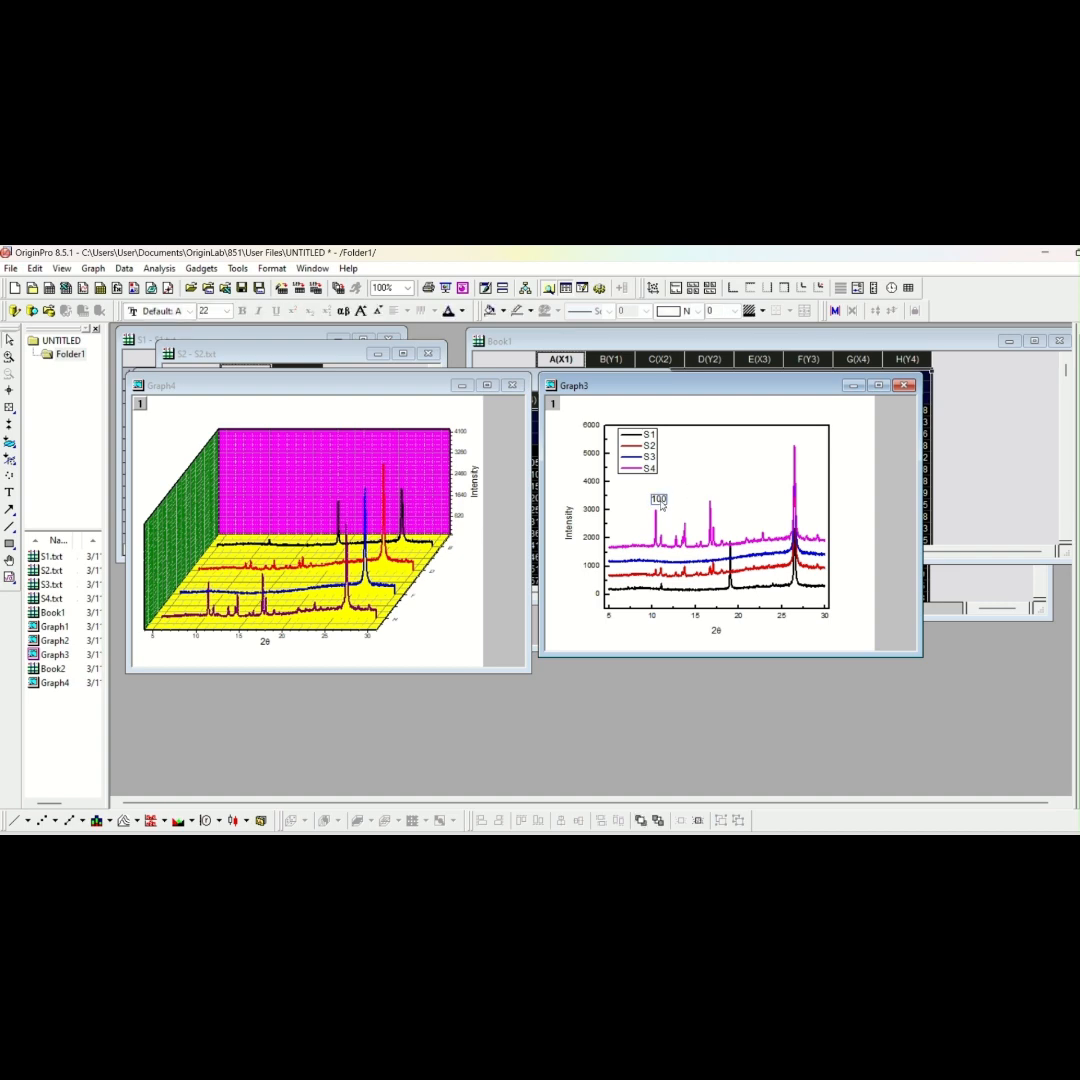
click(660, 502)
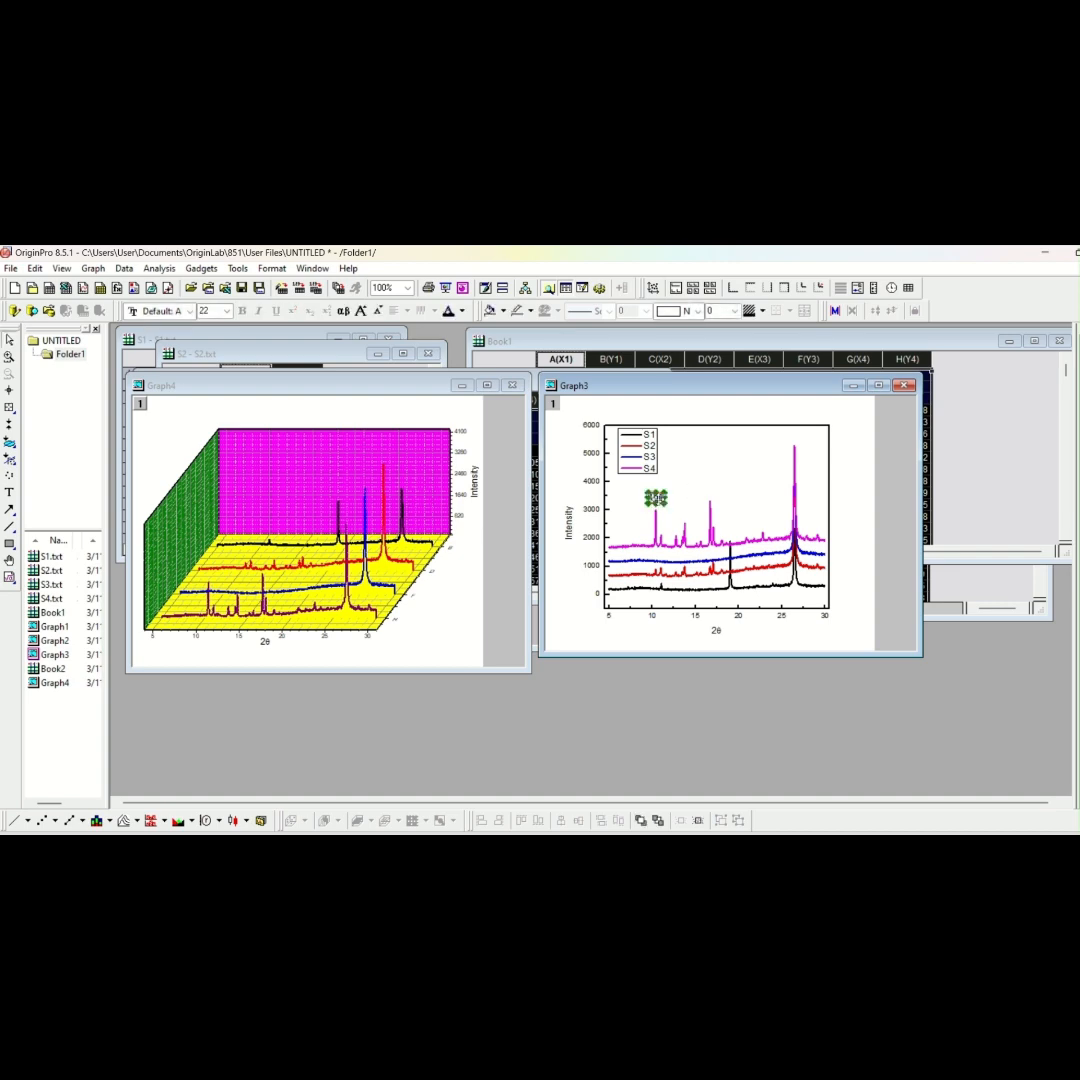
Copy the 100 label, paste it above the S4 peak near 17 on the 2θ axis, and change its text to 200
right_click(660, 501)
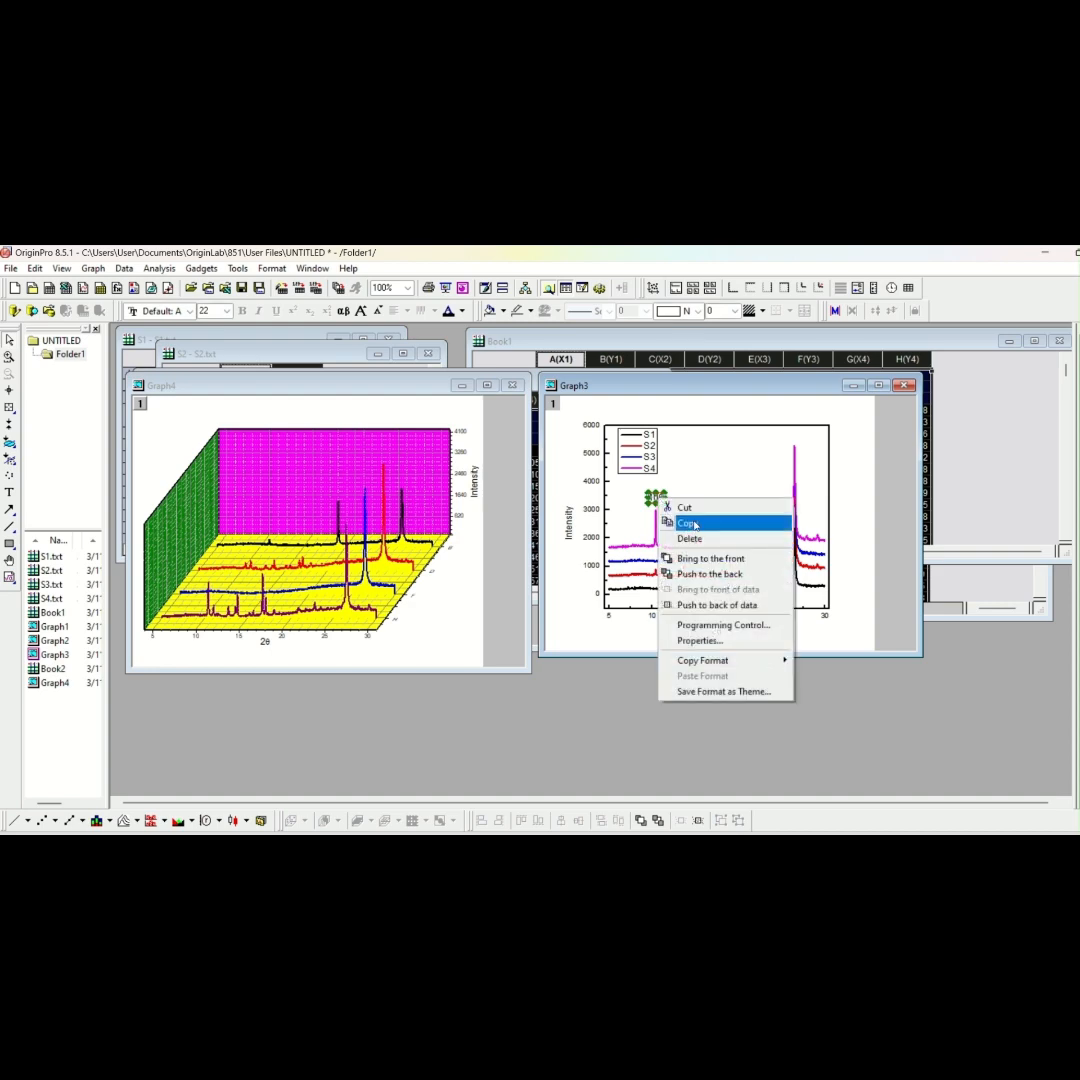
click(694, 524)
click(706, 494)
right_click(706, 494)
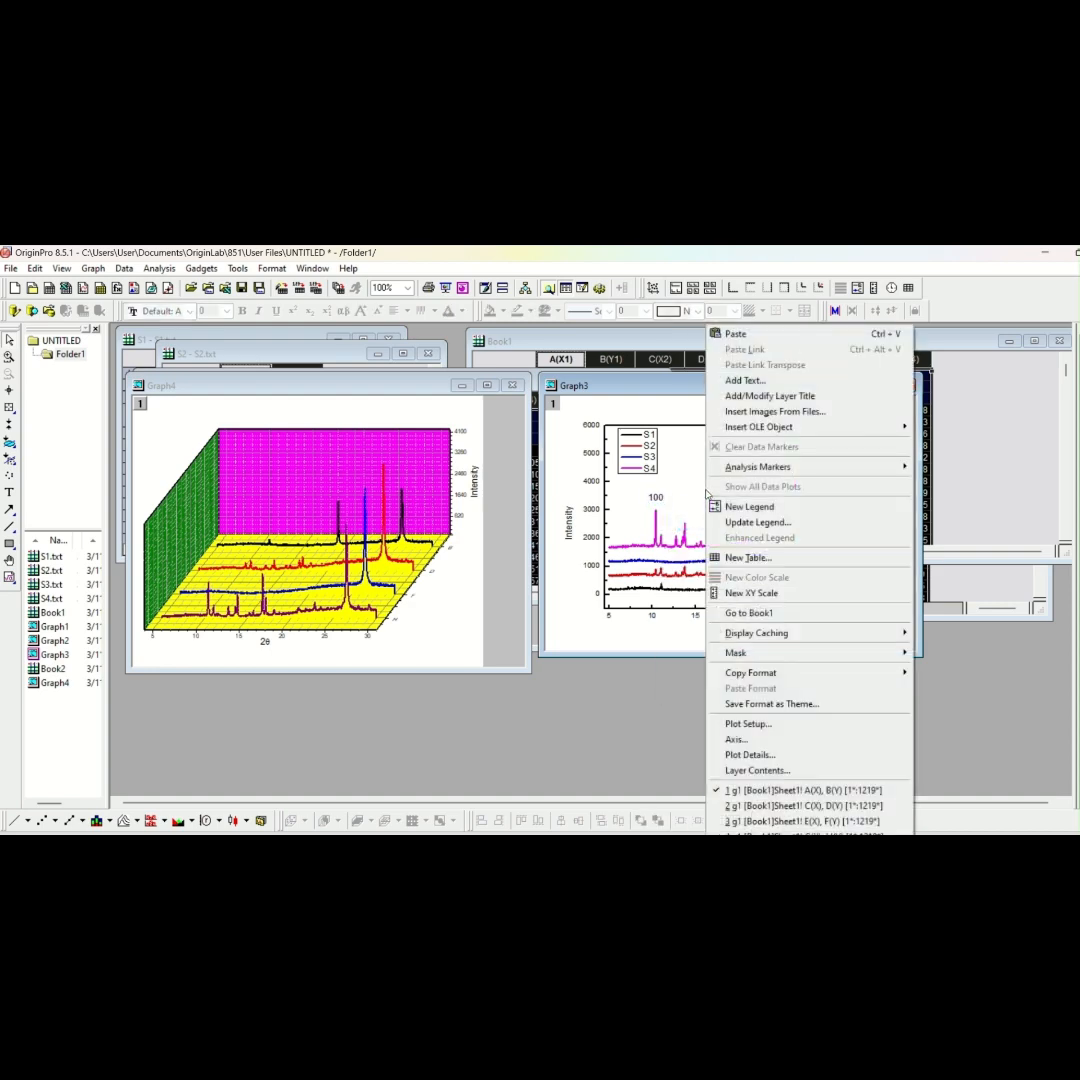
click(722, 334)
click(713, 496)
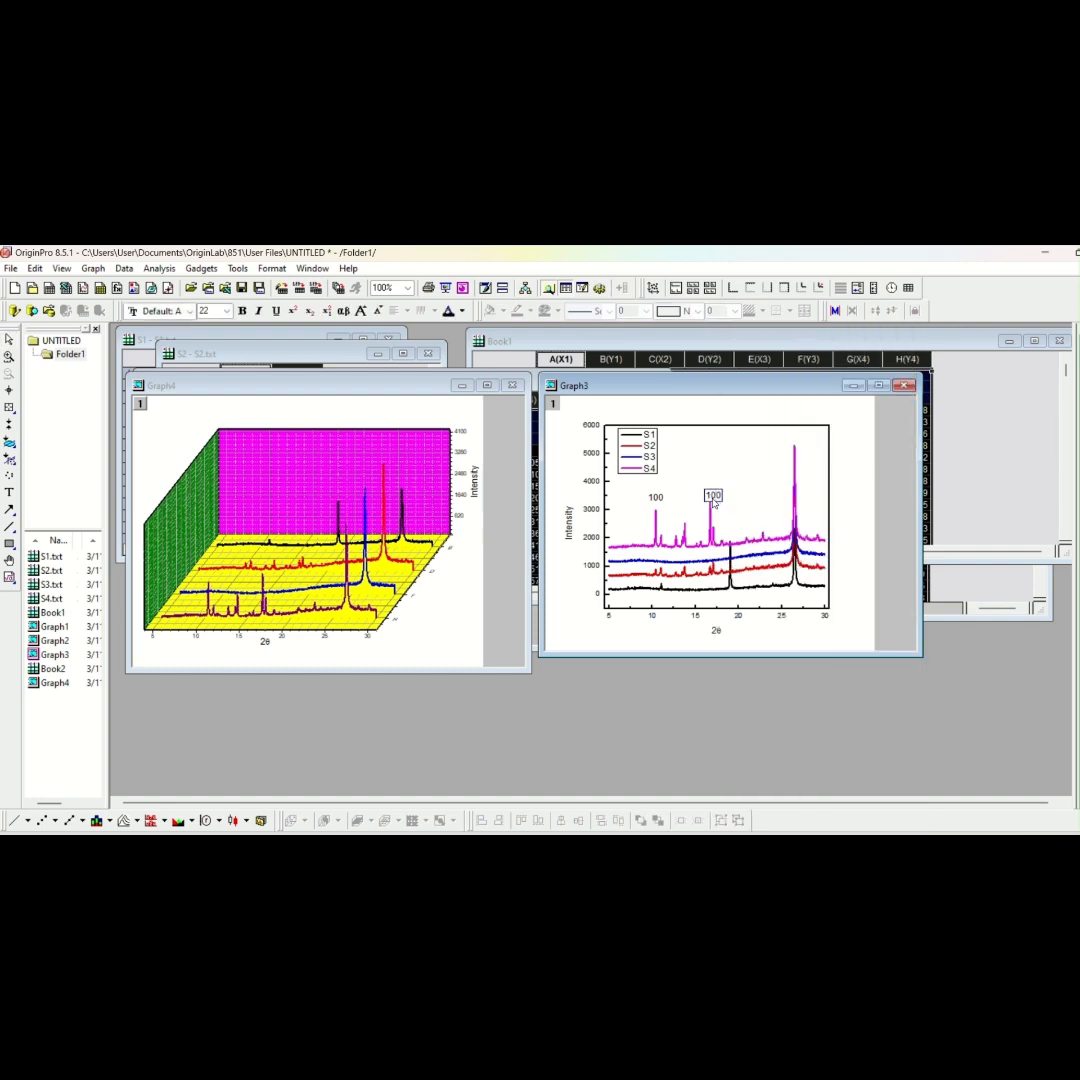
text(2)
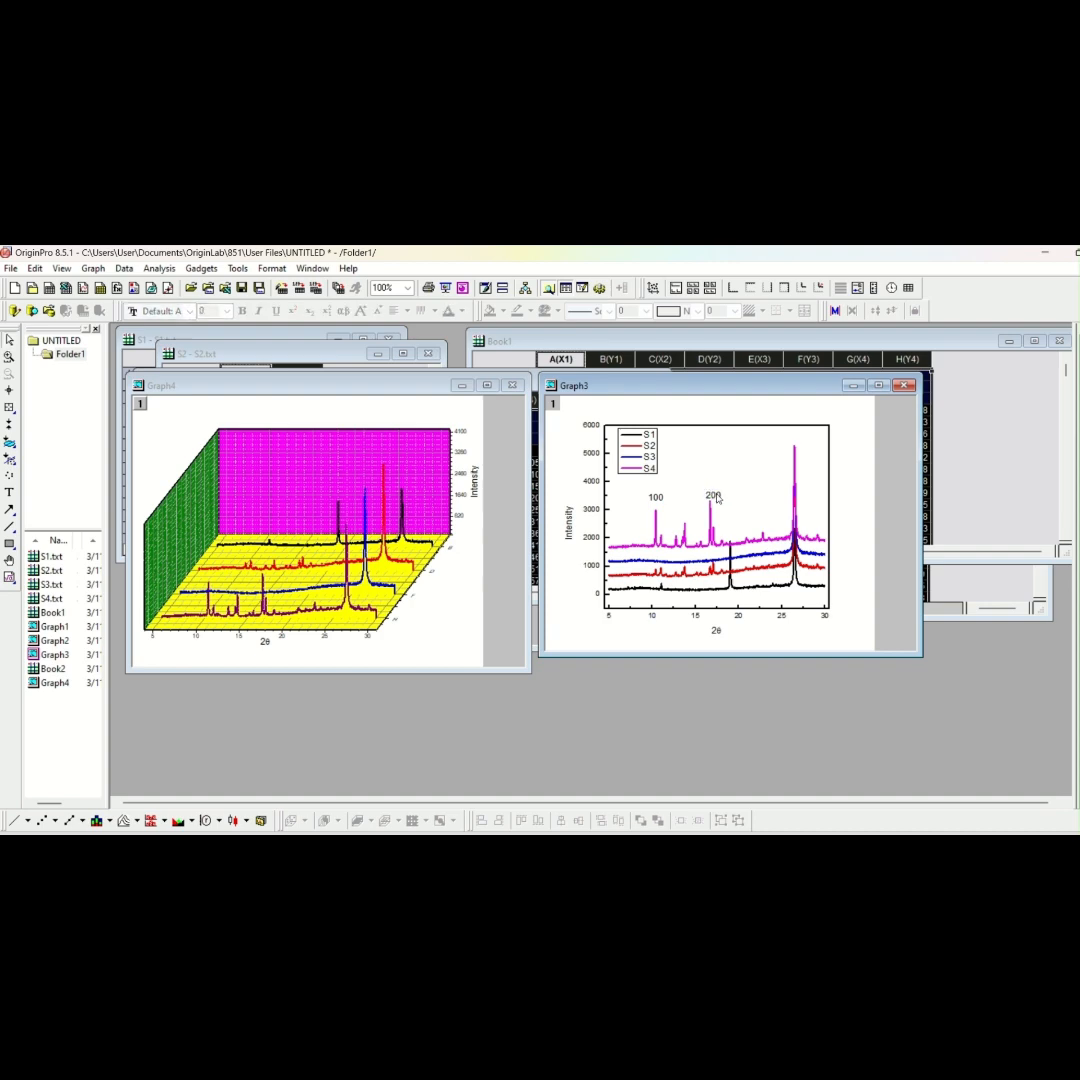
Shift the 200 label slightly and rotate it 90 degrees in its object properties
click(708, 494)
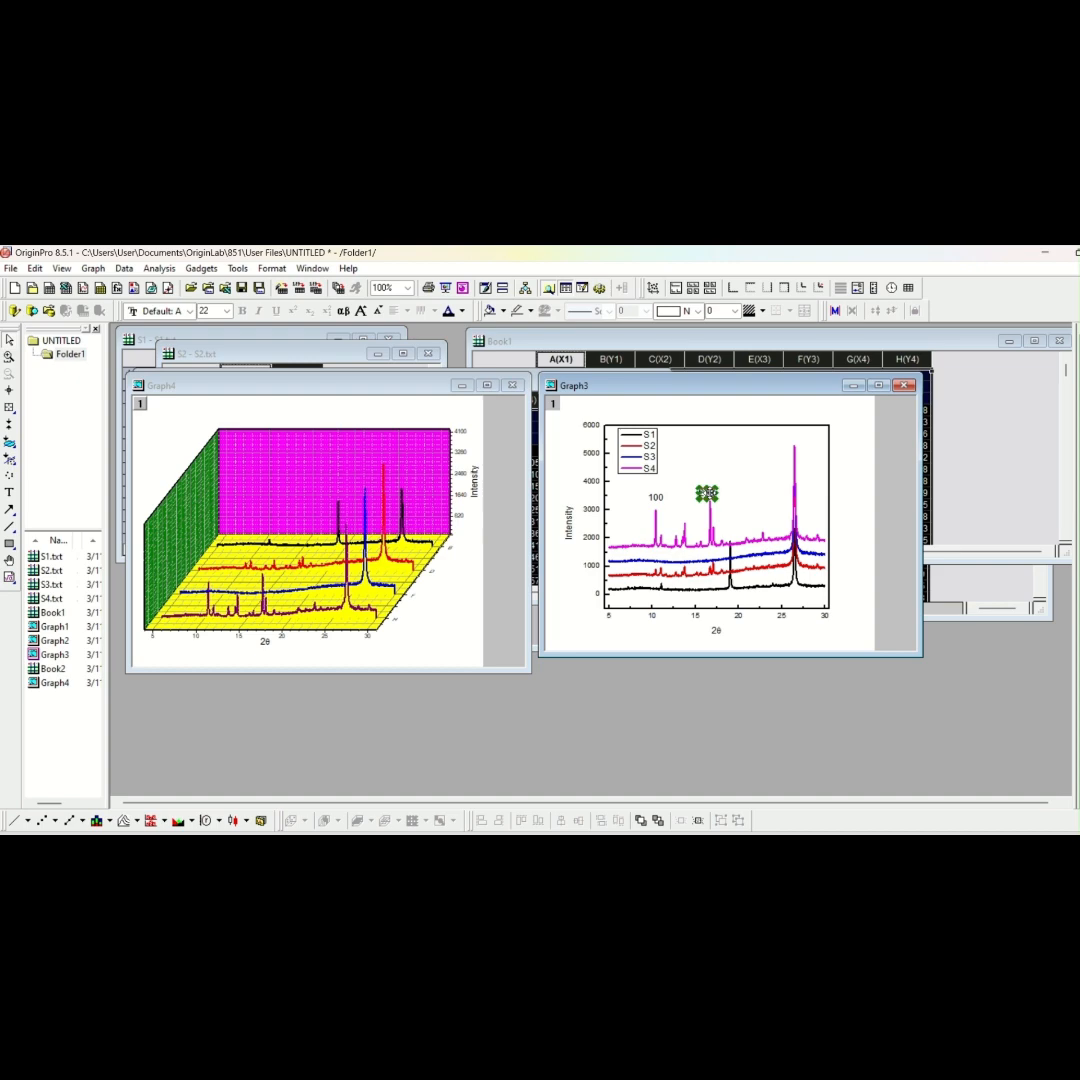
right_click(708, 494)
click(753, 636)
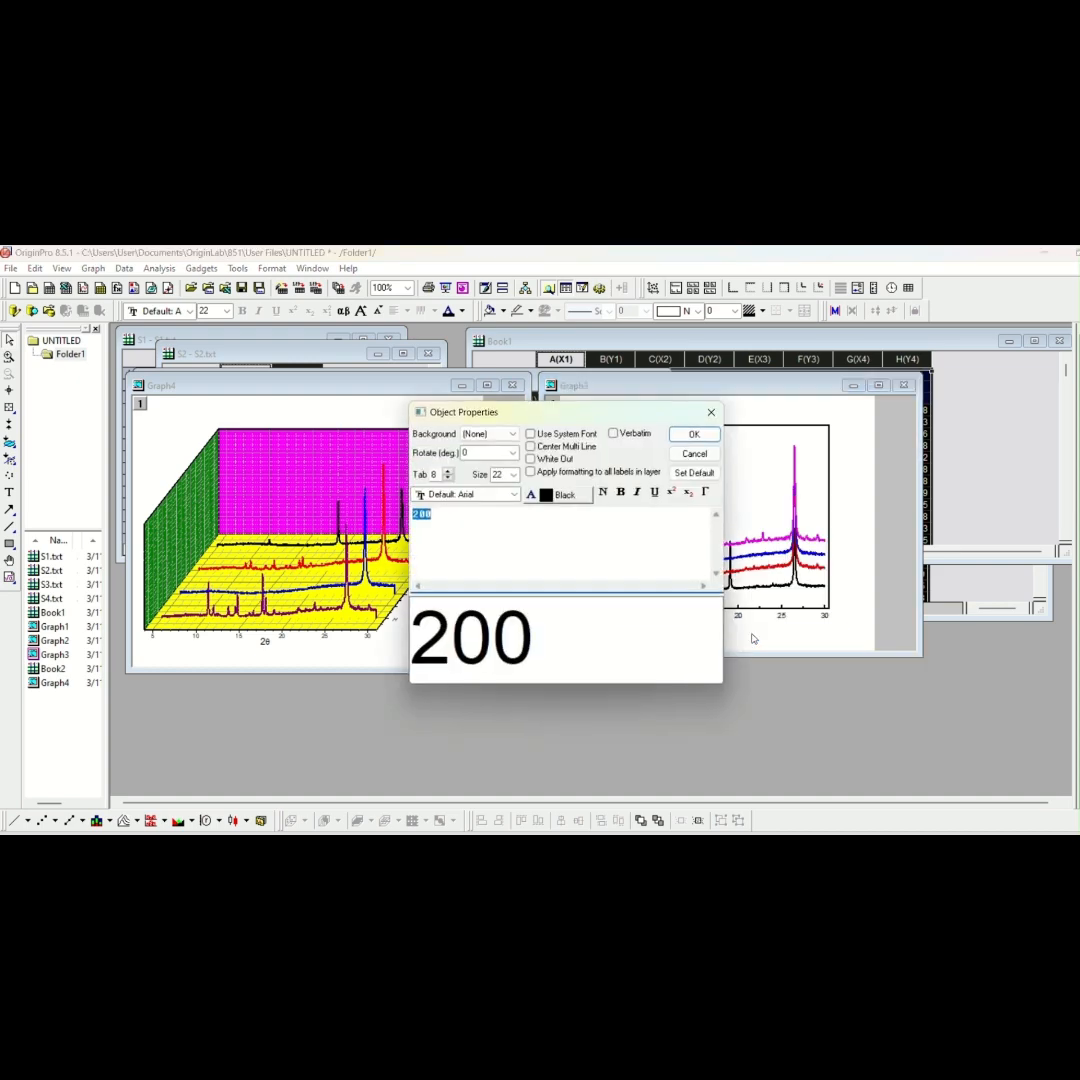
click(511, 453)
click(495, 489)
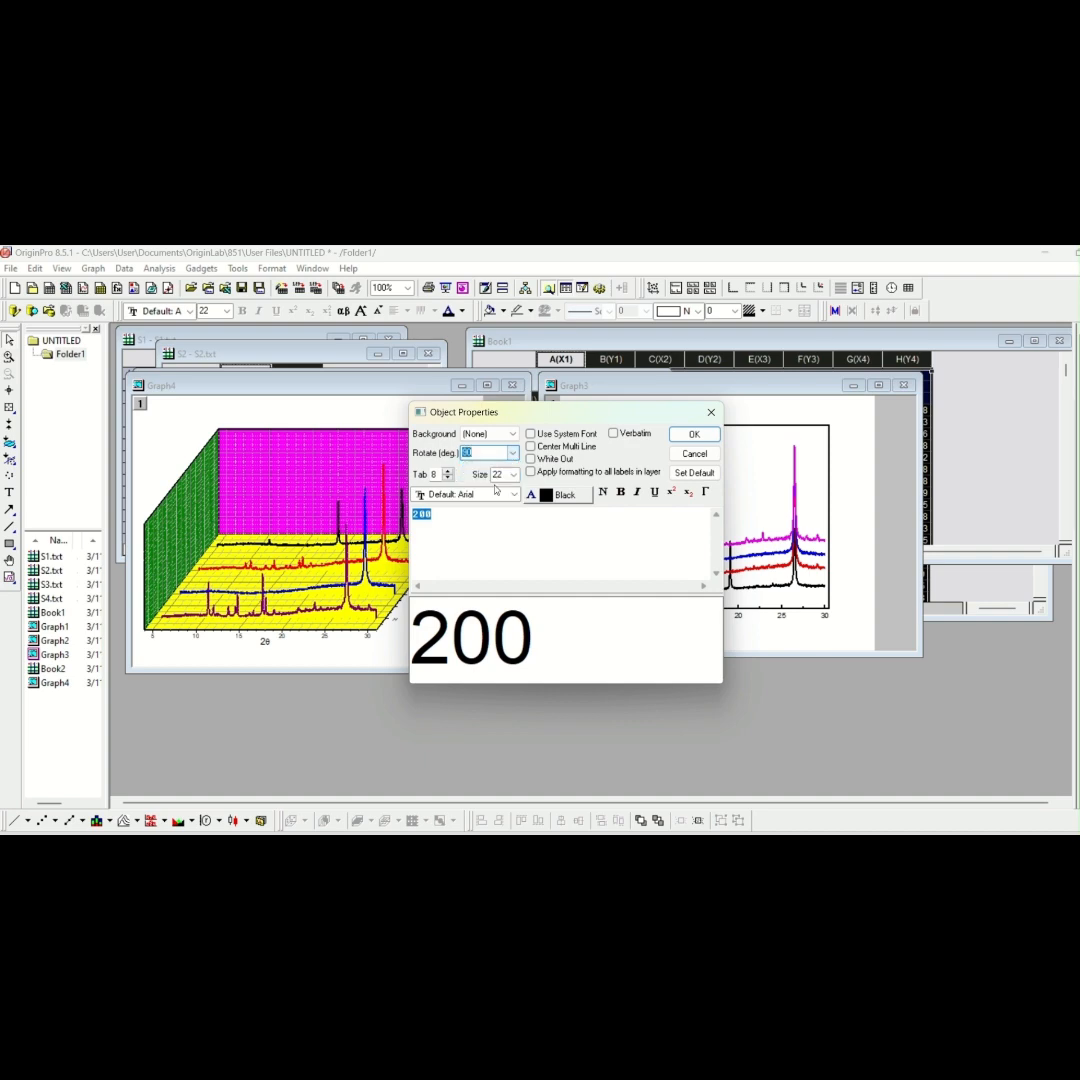
click(694, 435)
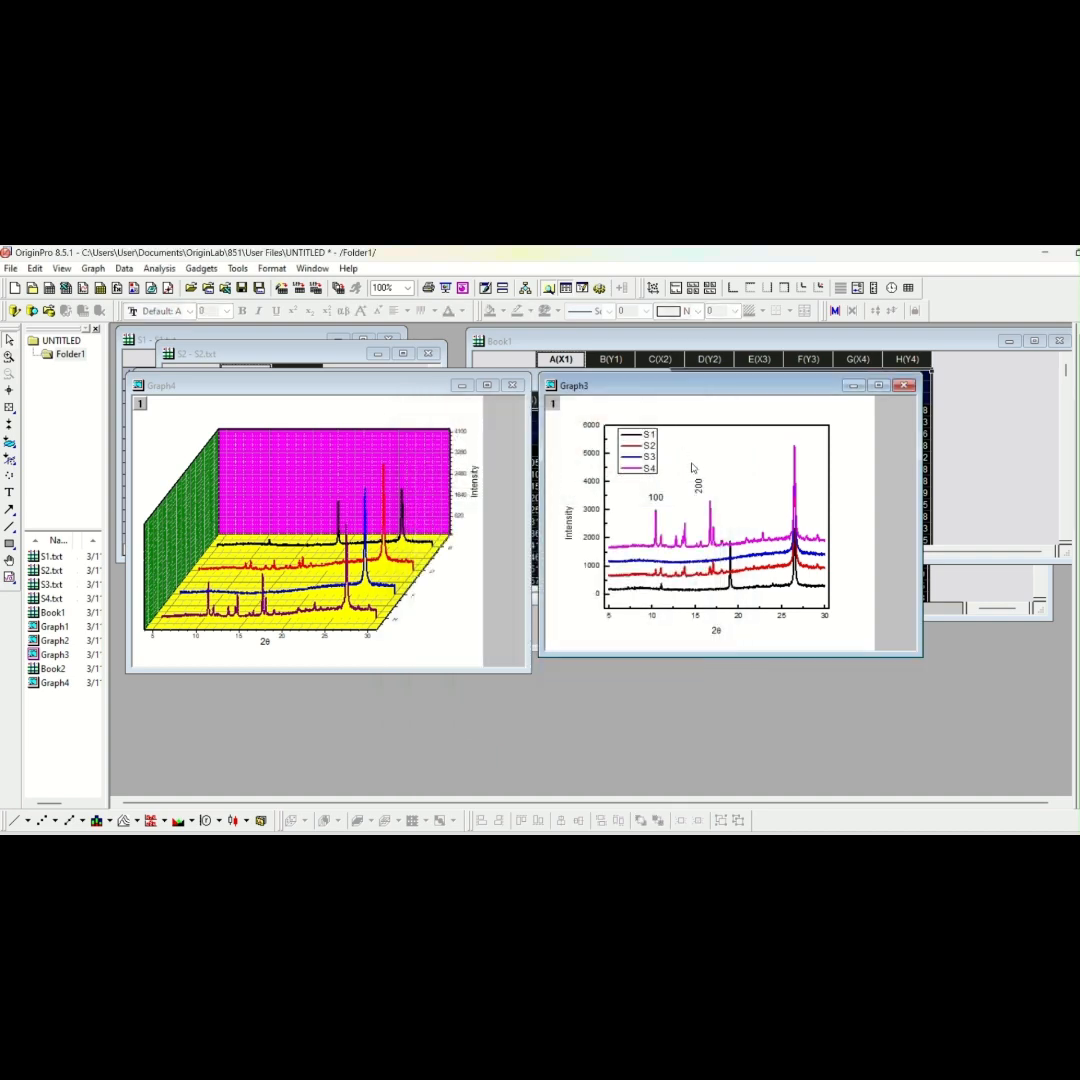
Nudge the rotated 200 label closer to the S4 peak near 17 on the 2θ axis and deselect it
click(700, 487)
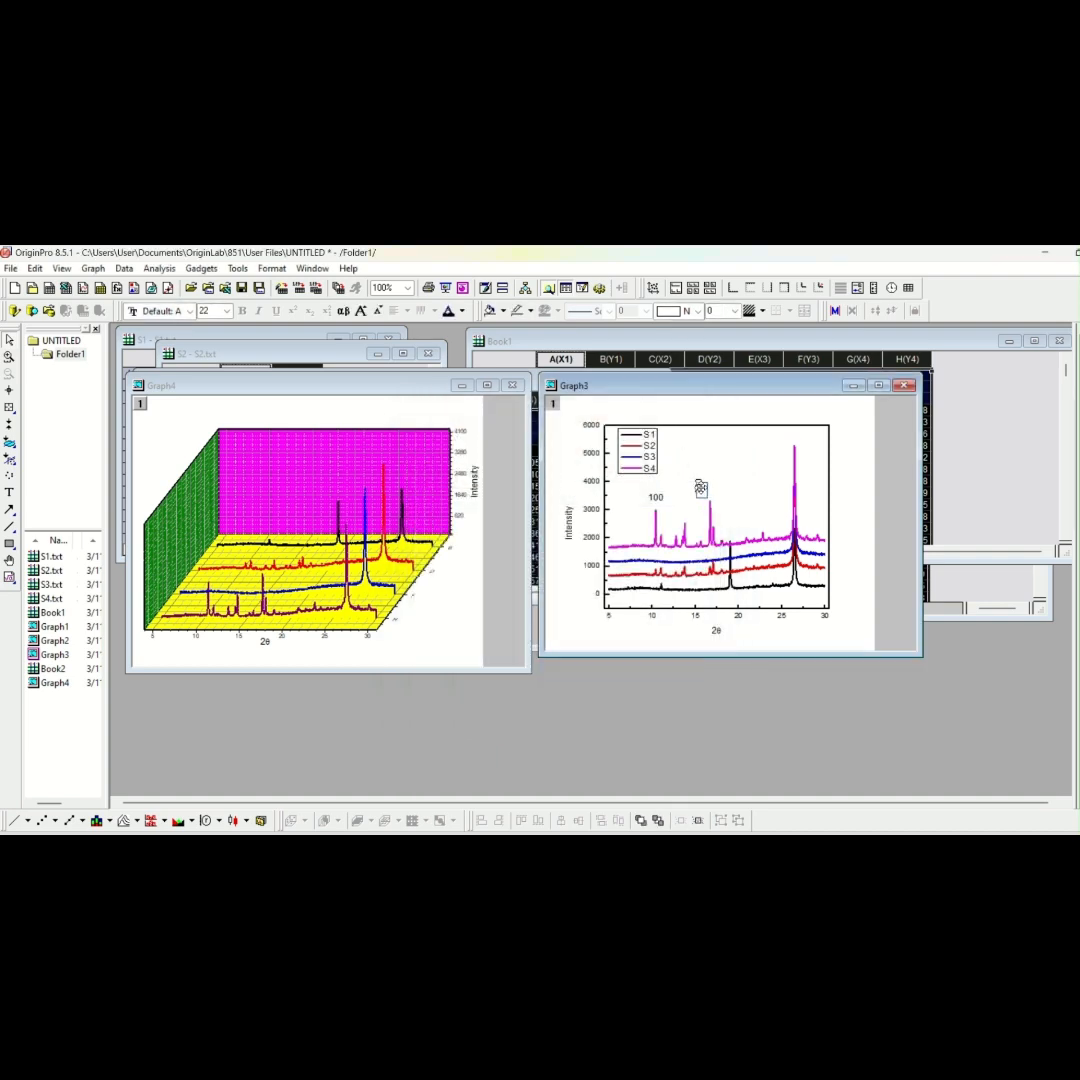
drag(701, 489, 704, 490)
click(862, 484)
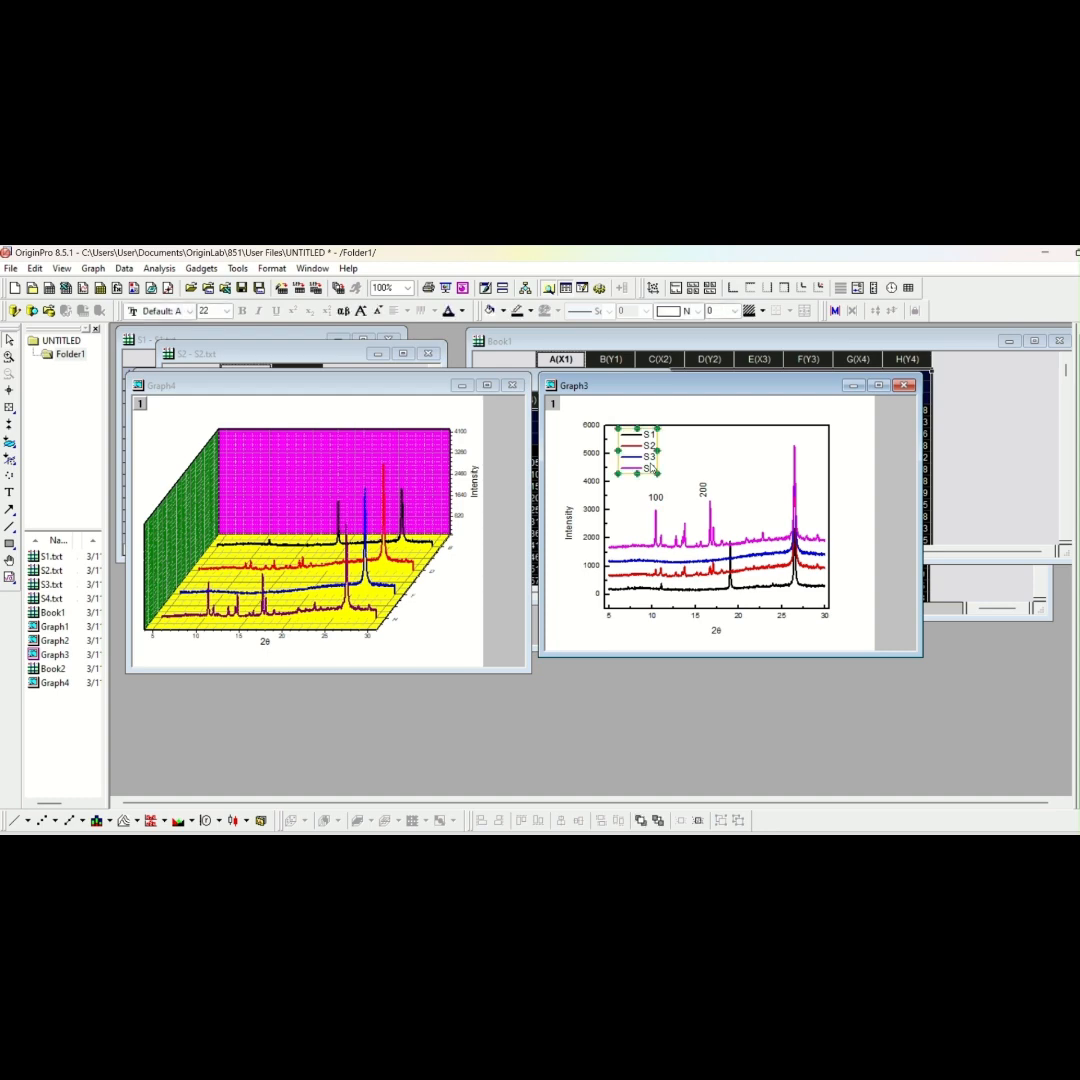
Open the Graph3 legend's object properties and rename the first two entries as Sample 1 and Sample 2
right_click(651, 467)
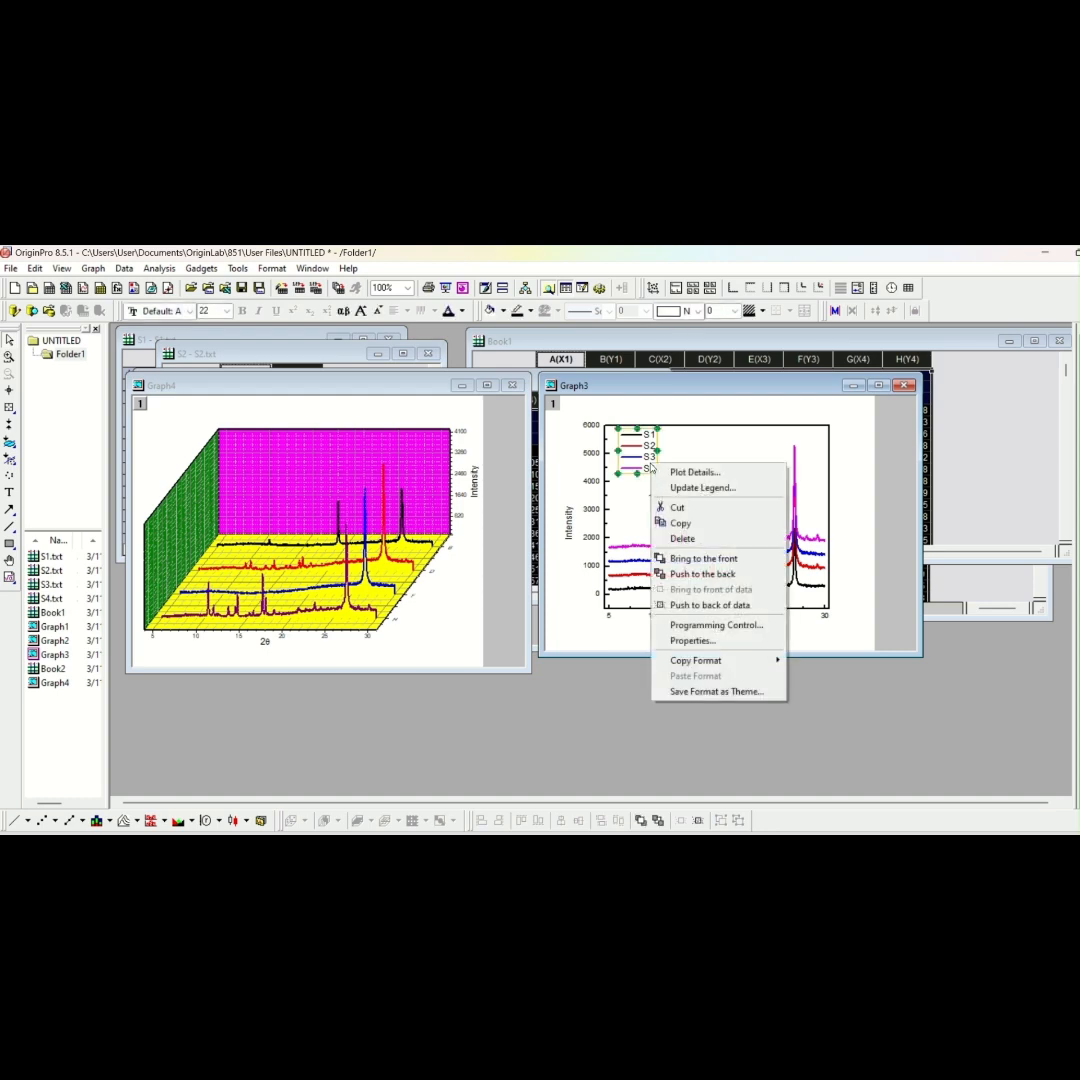
click(680, 640)
drag(472, 513, 449, 513)
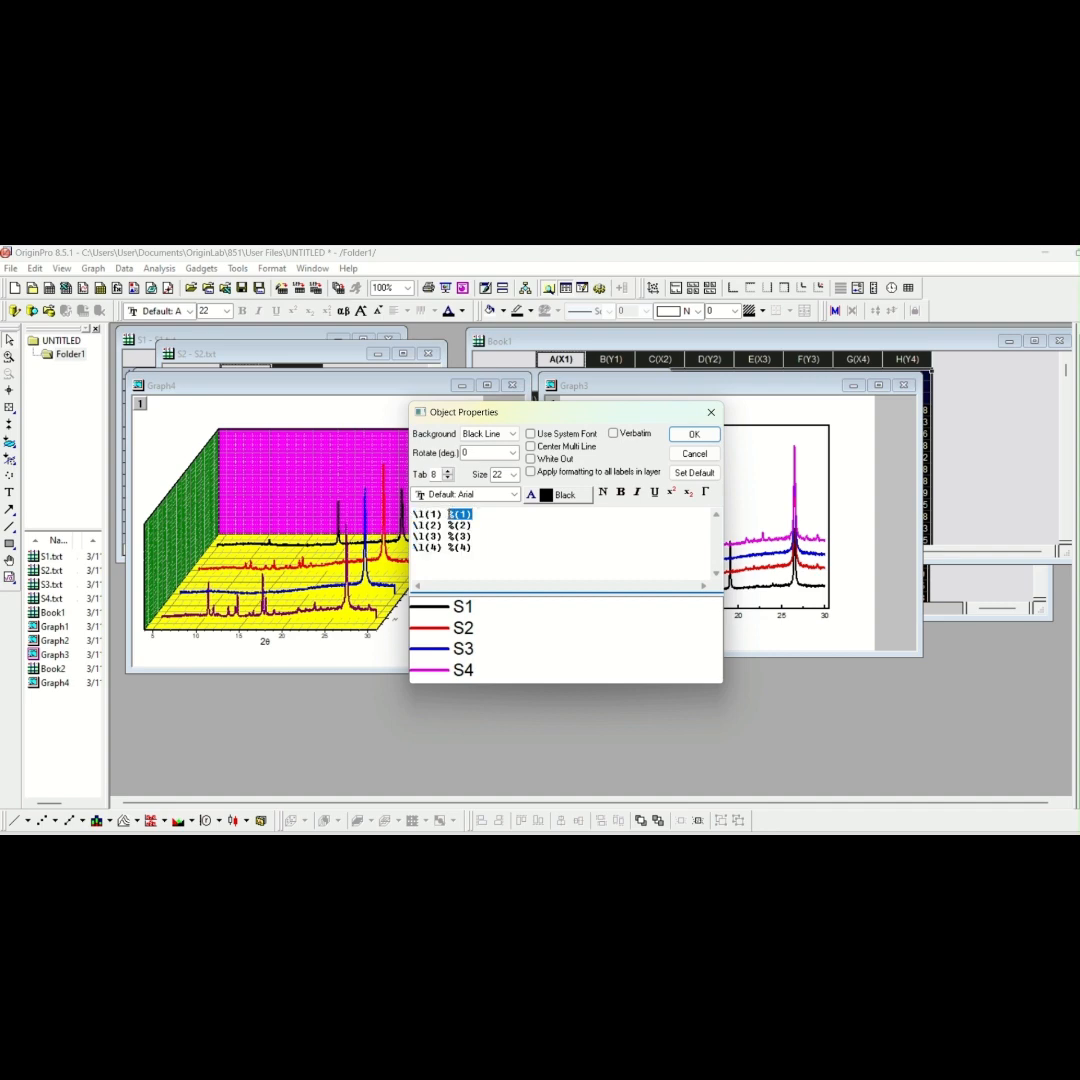
text(Sample 1)
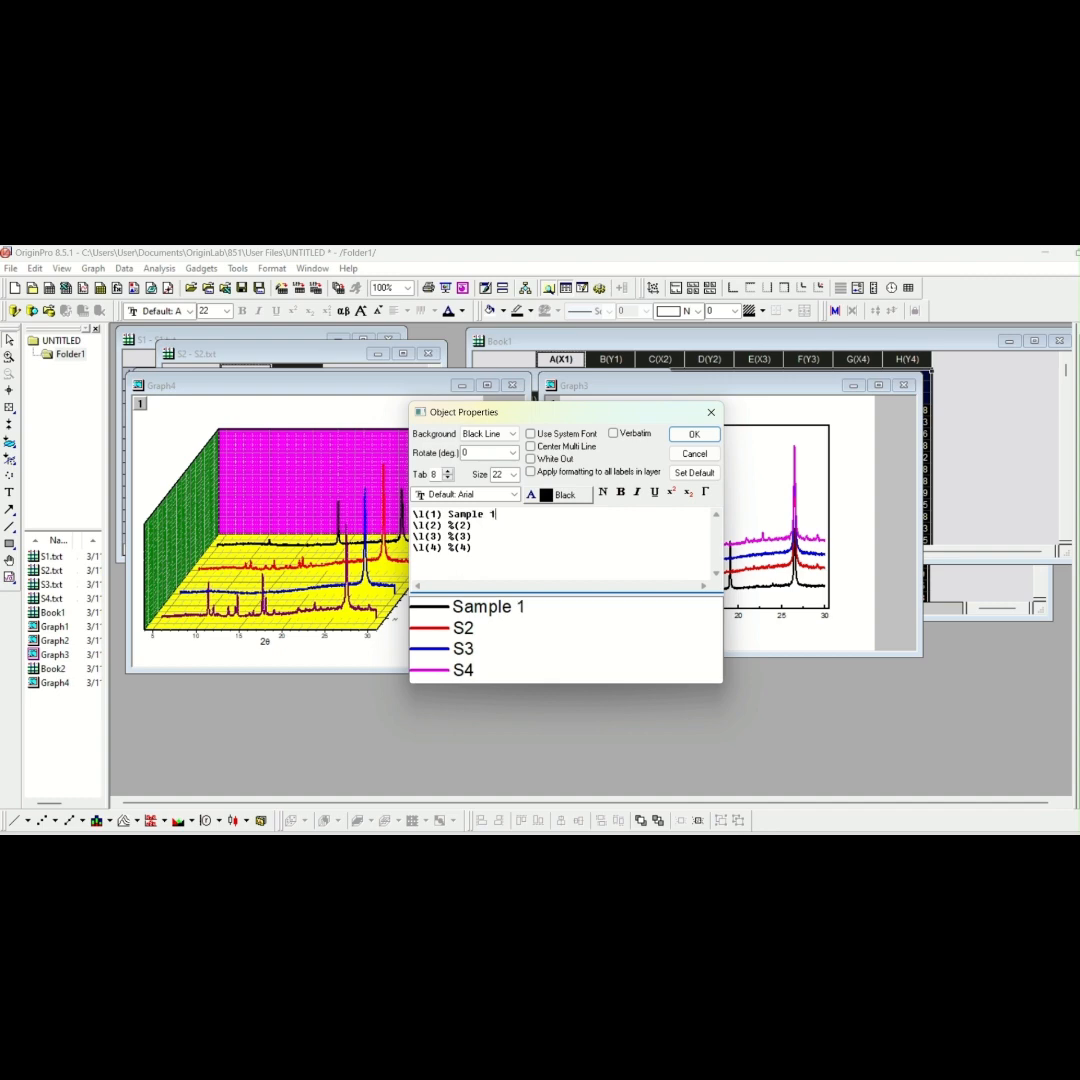
drag(496, 514, 456, 525)
text(Sample 1)
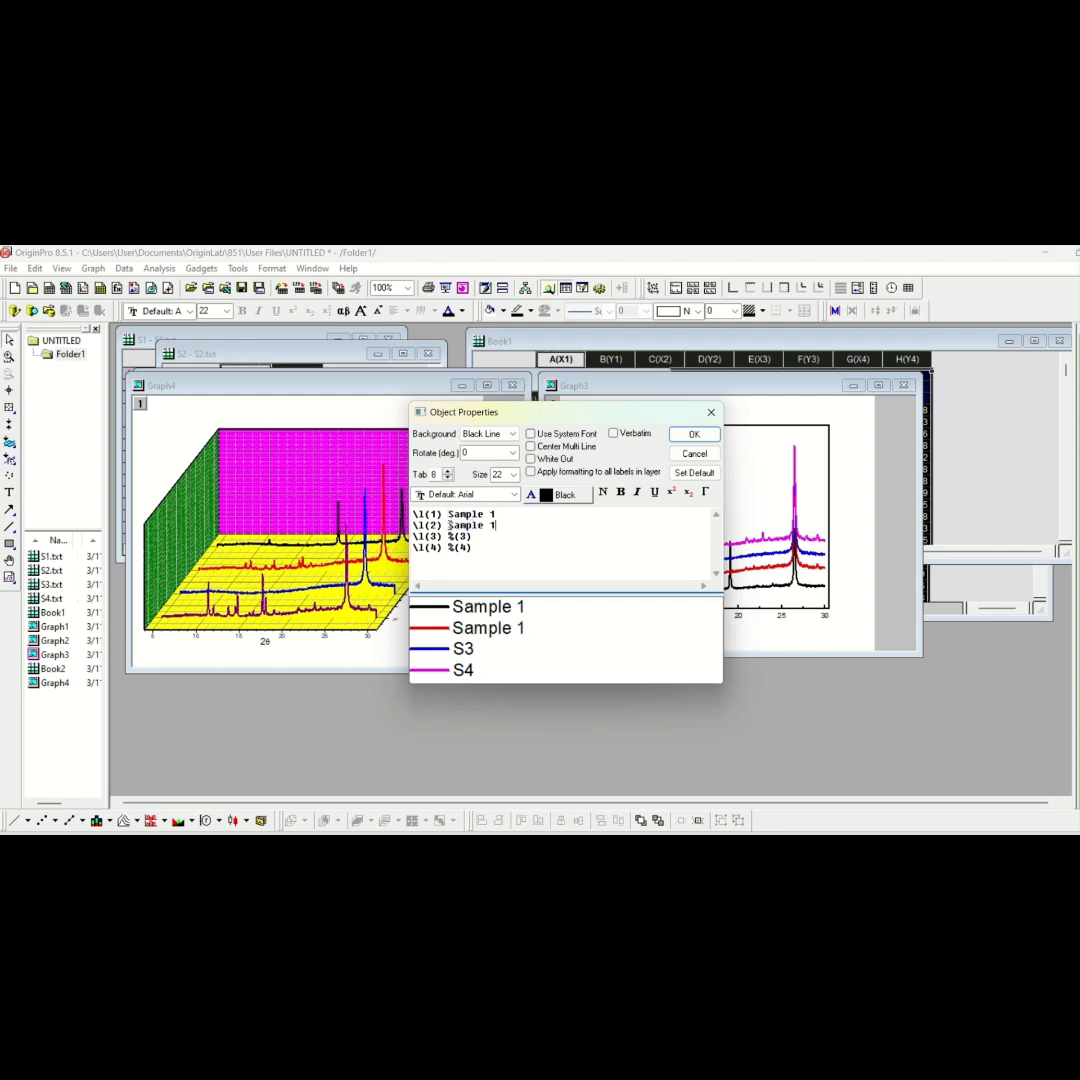
key(BackSpace)
text(2)
Rename the third and fourth legend entries as Sample 3 and Sample 4
drag(472, 536, 448, 536)
text(Sample 1)
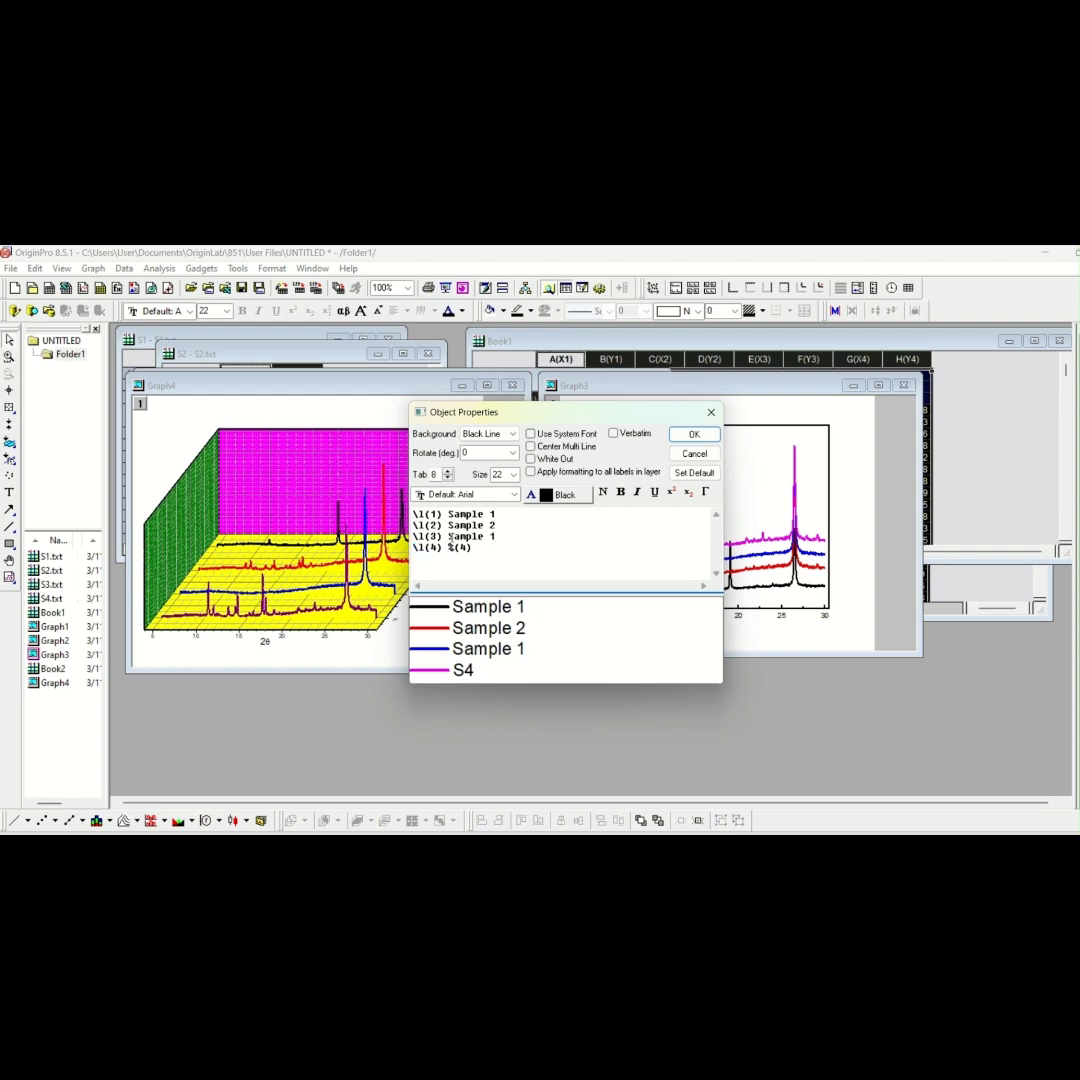
key(BackSpace)
text(3)
drag(475, 549, 448, 548)
text(Sample 1)
key(BackSpace)
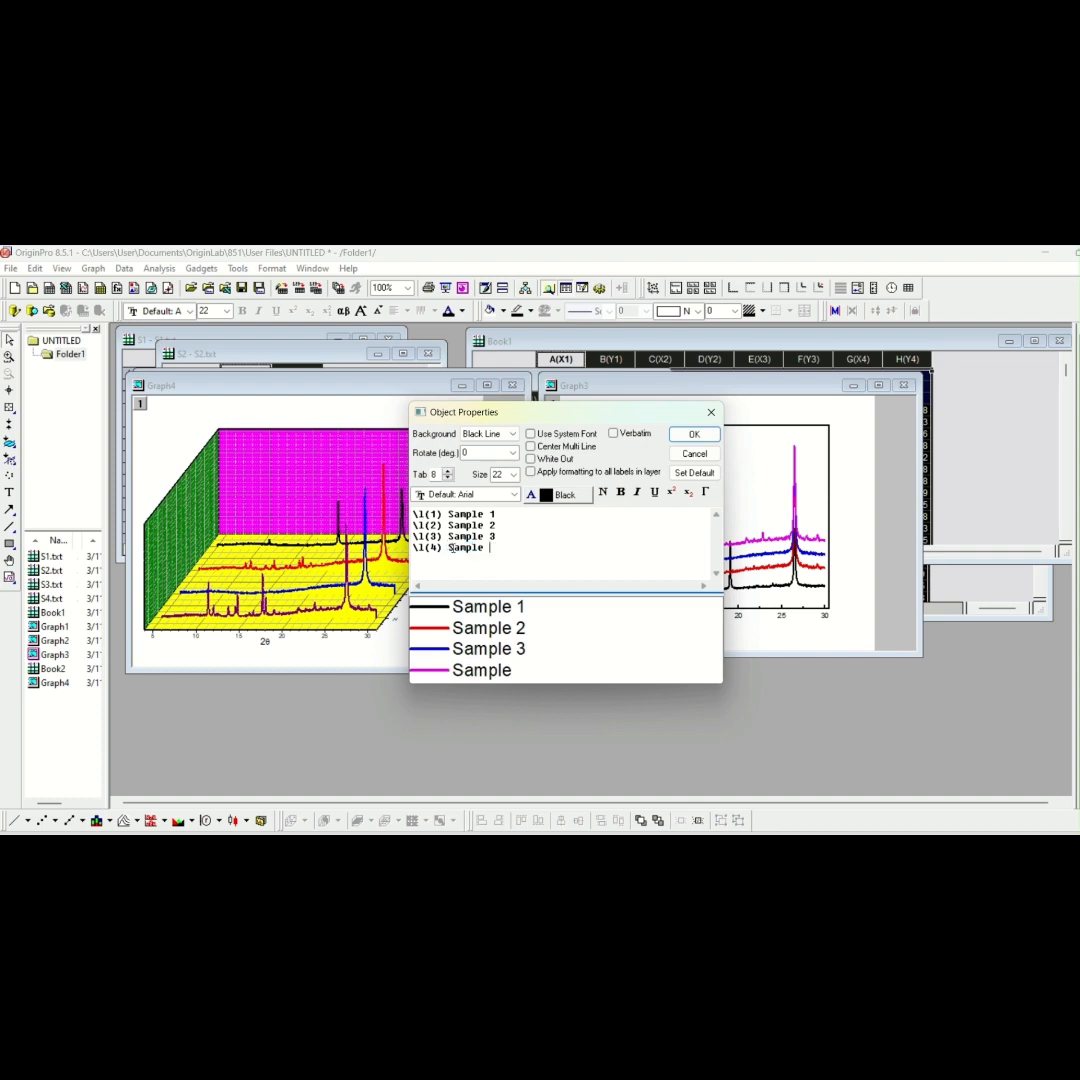
text(4)
Set the legend's background to None, apply the properties, and shift the legend slightly down and left inside the plot frame
click(510, 435)
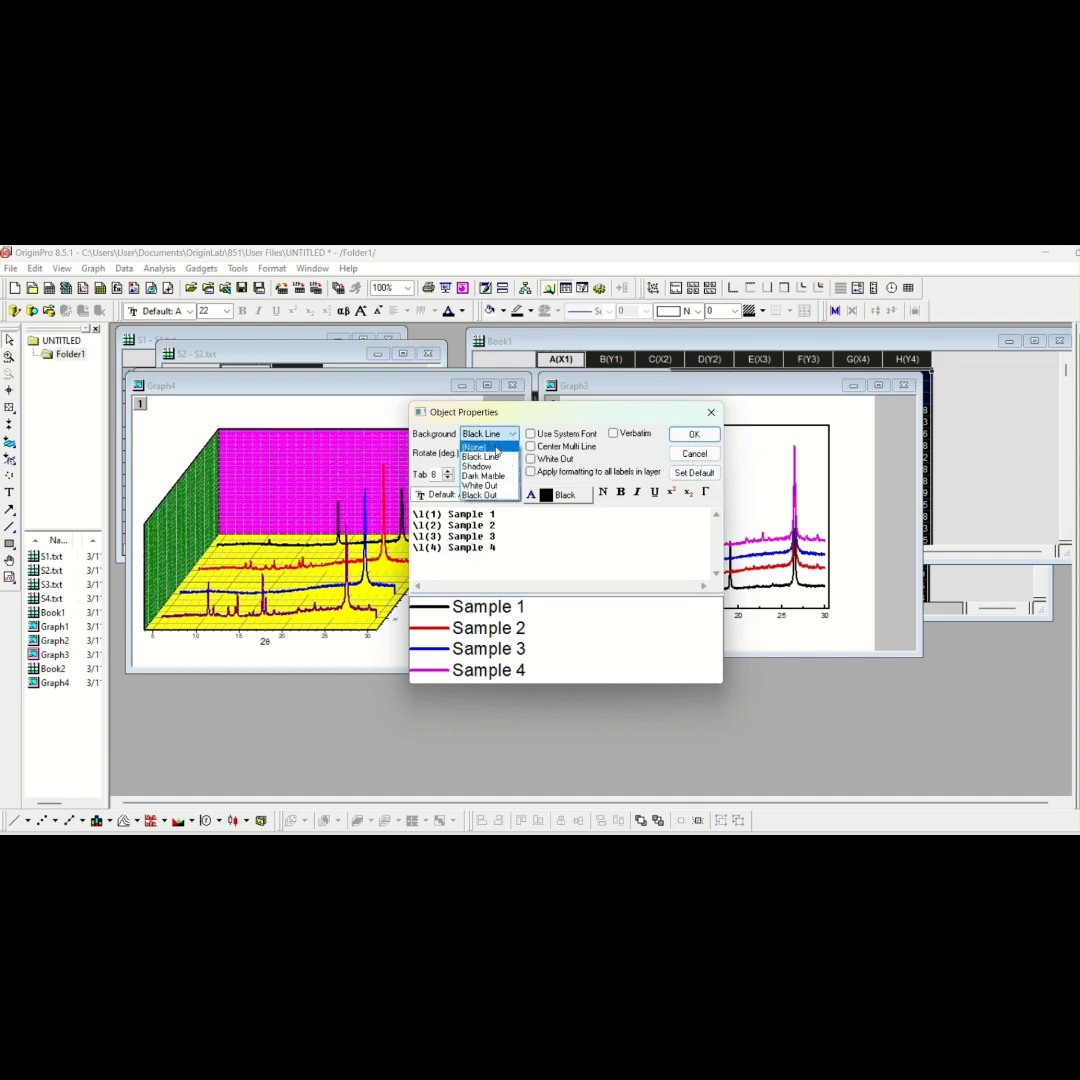
click(494, 446)
click(696, 437)
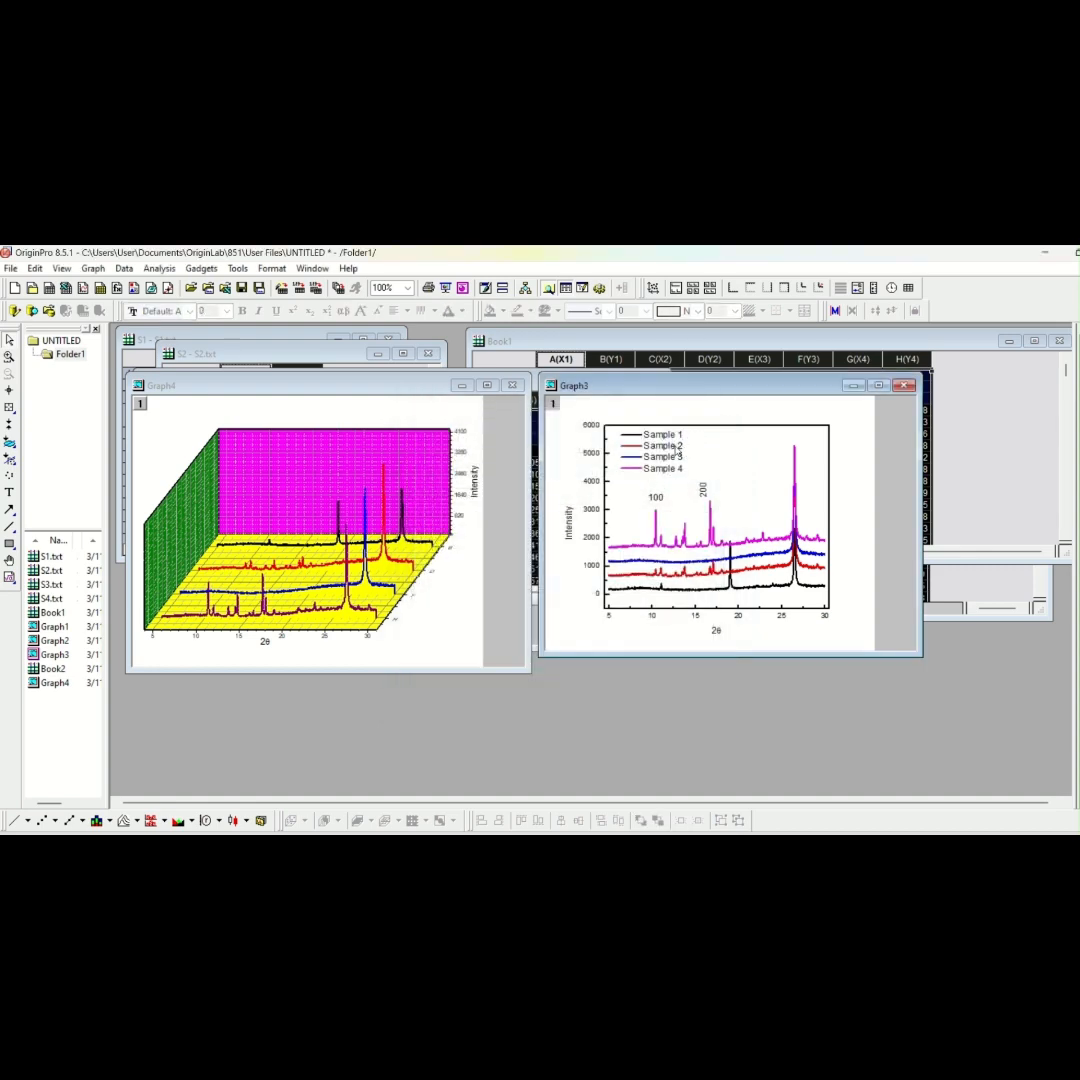
click(866, 485)
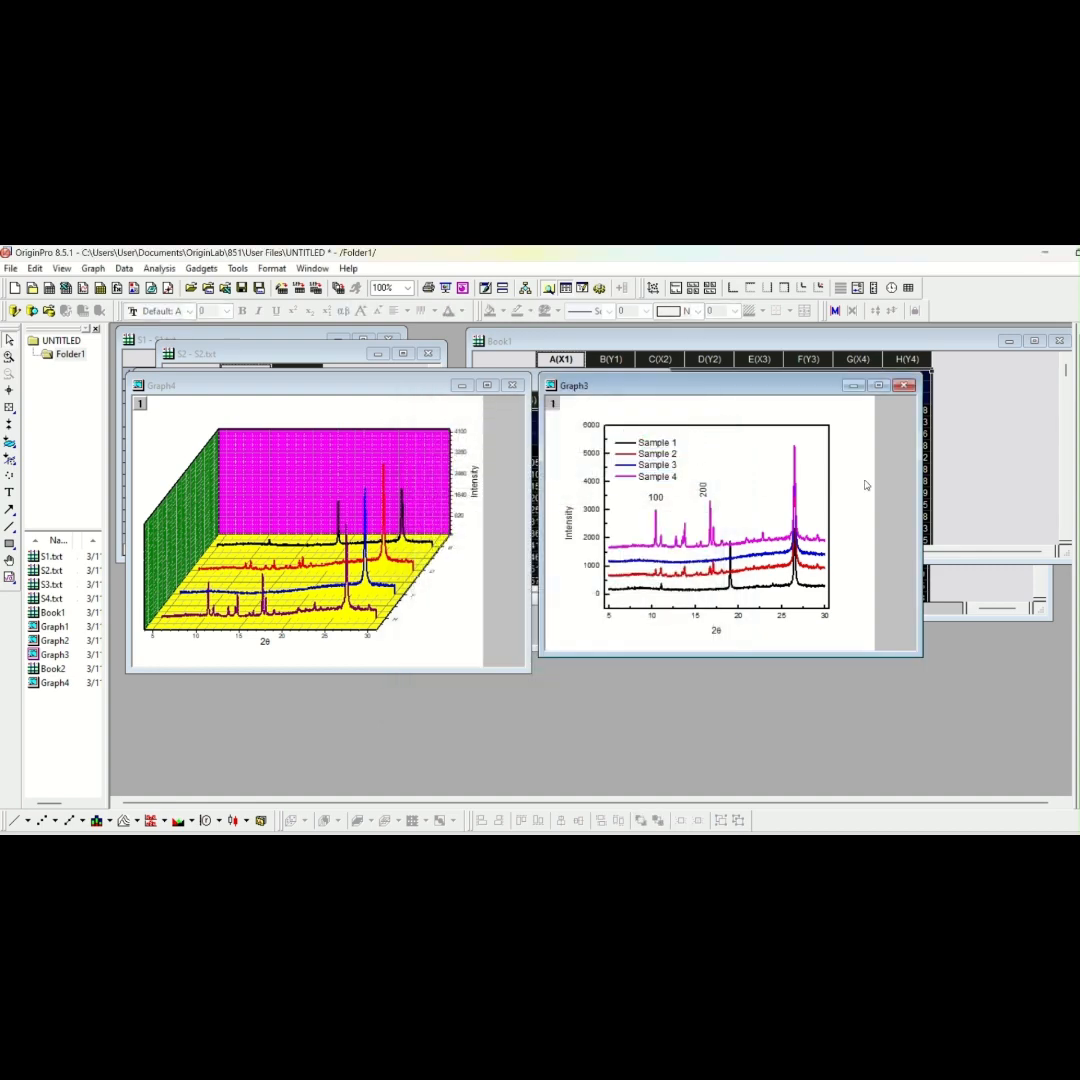